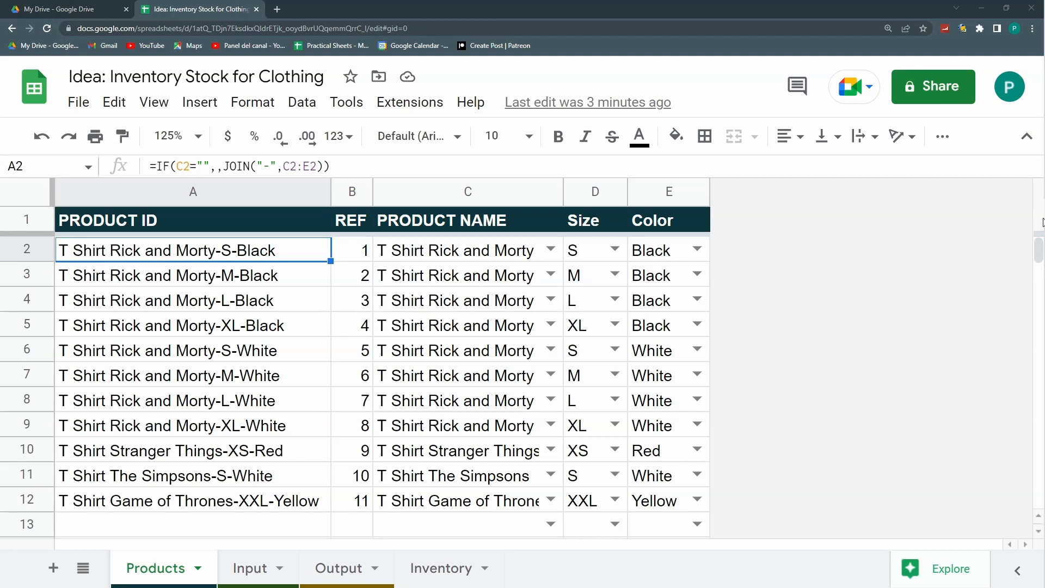
Examine the product name, size and color dropdown choices and the PRODUCT ID formulas on the Products sheet
click(551, 249)
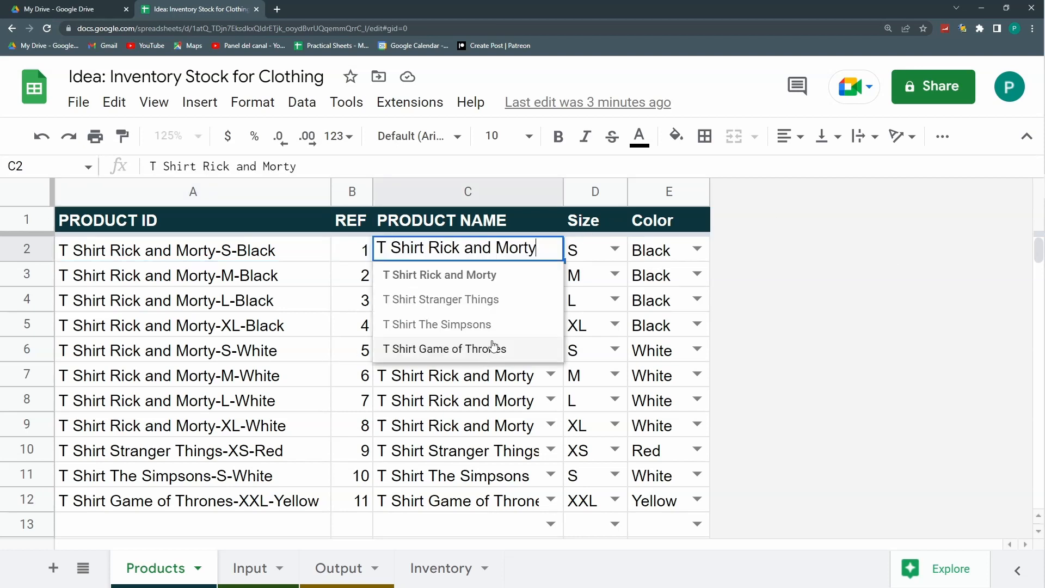
click(499, 523)
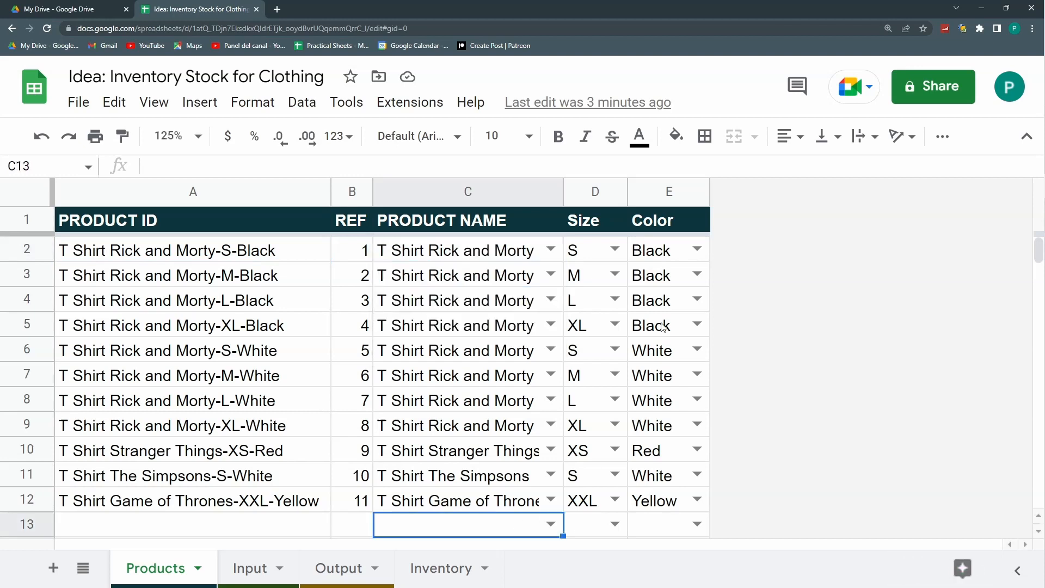
click(615, 248)
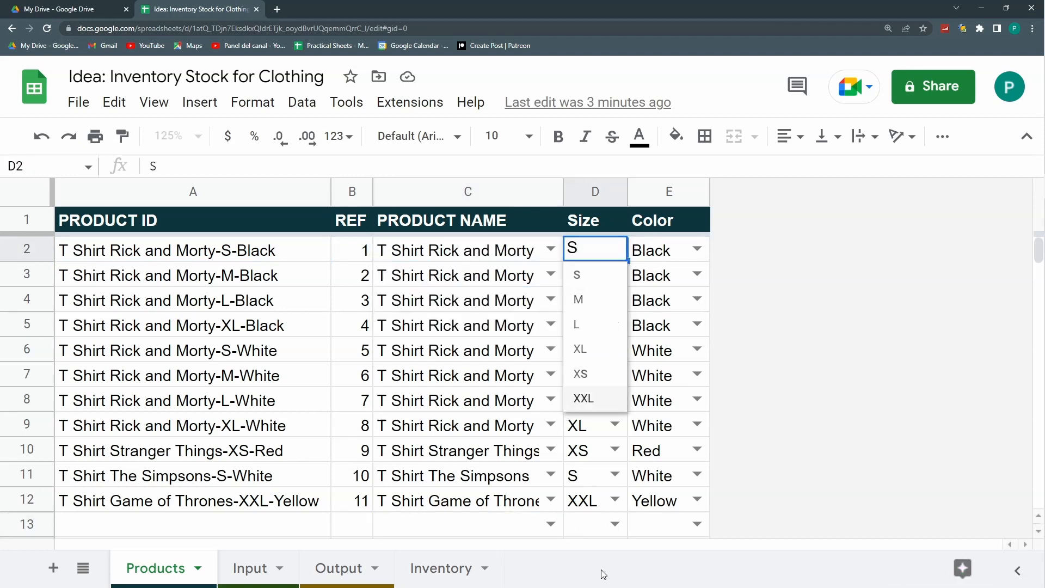
click(596, 530)
click(697, 499)
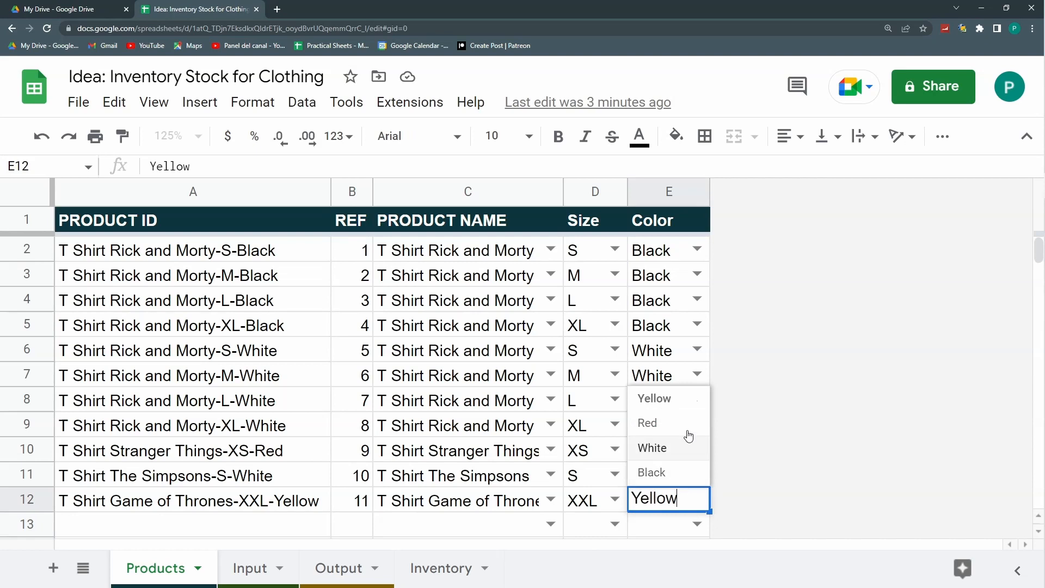
click(252, 531)
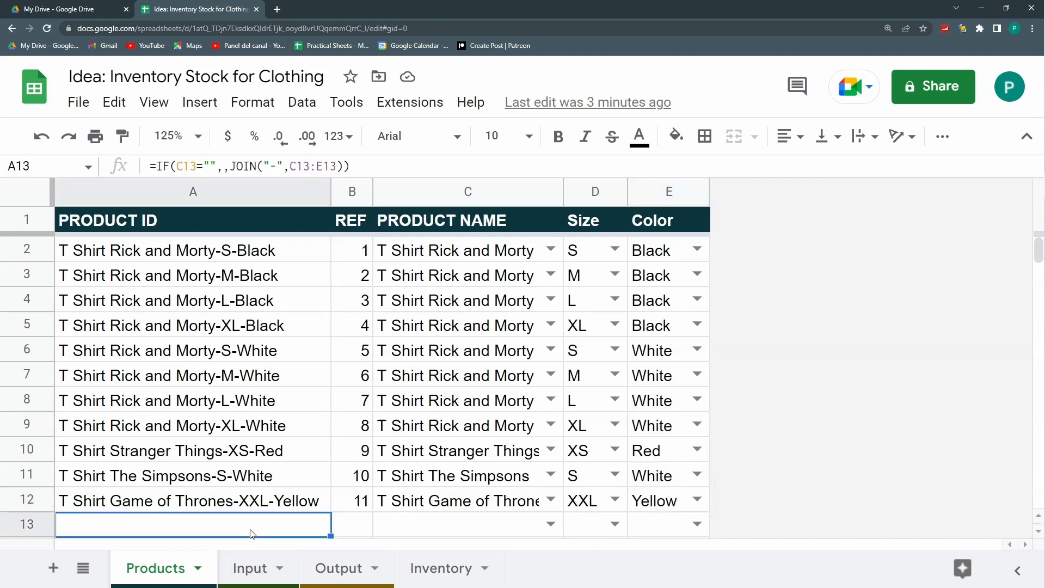
scroll(259, 453, down, 3)
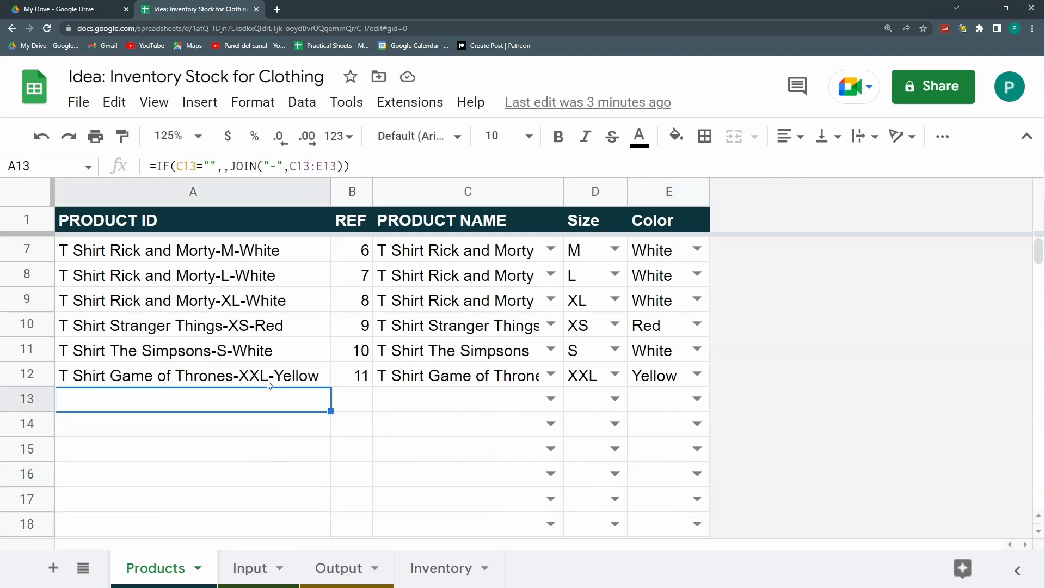
click(234, 376)
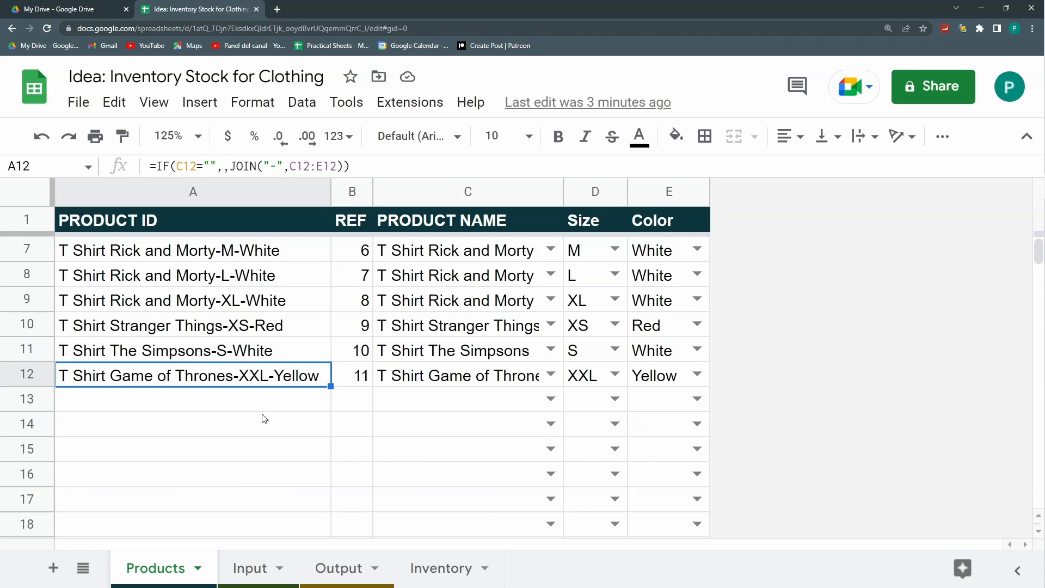
Look through the Input, Output and Inventory sheets of the finished workbook
click(248, 571)
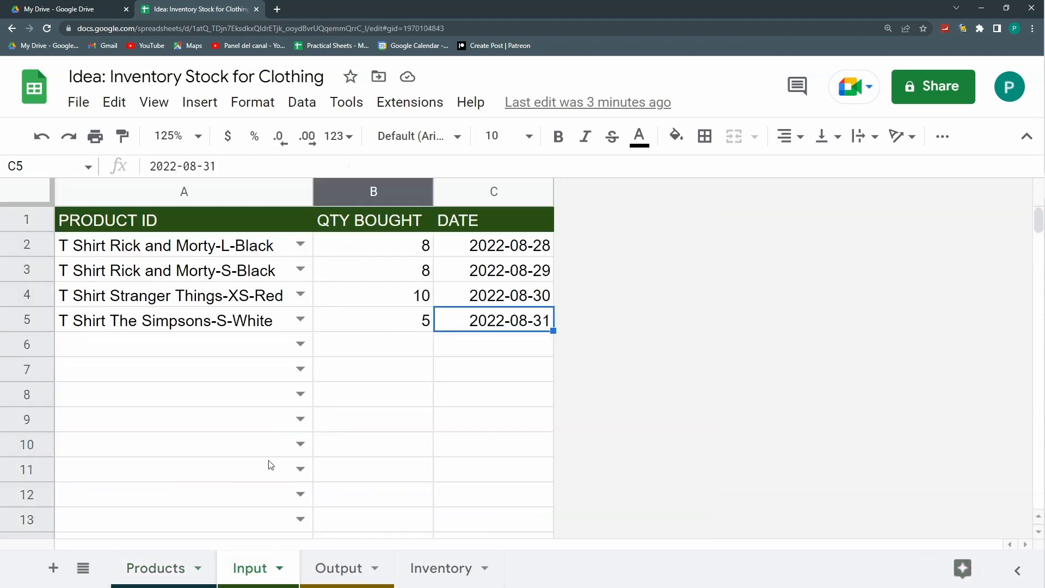
click(342, 570)
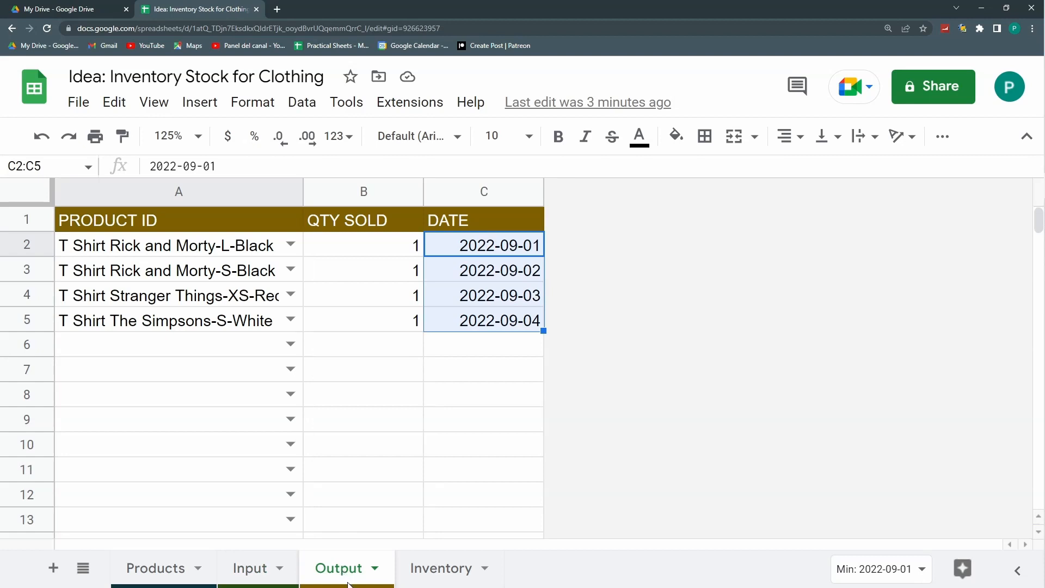
click(427, 566)
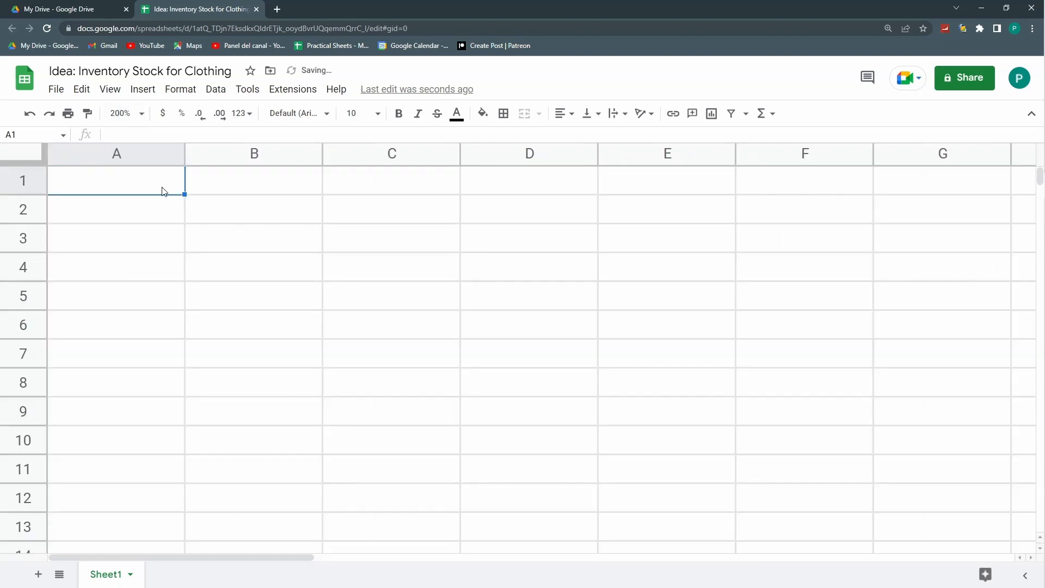
Enter the headers REF in A1 and PRODUCT ID in B1 of the blank sheet
text(RE)
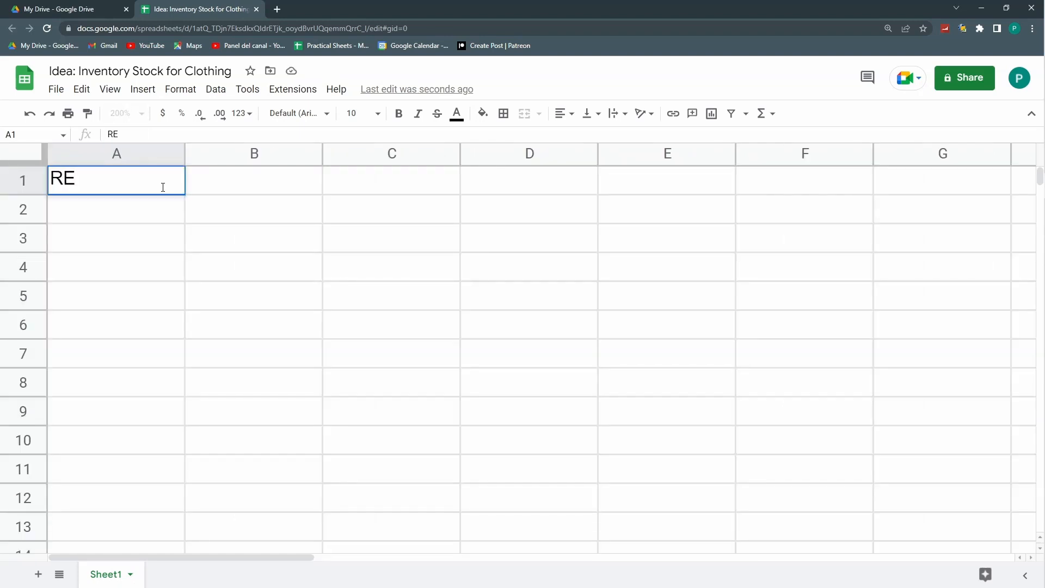
key(Escape)
text(REF)
key(Tab)
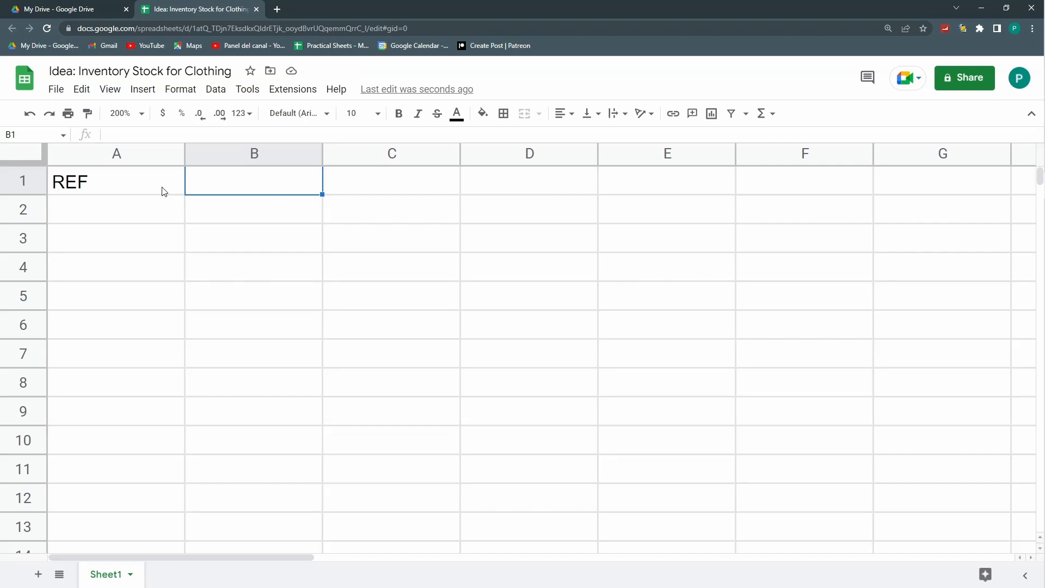
text(PRODUCT I)
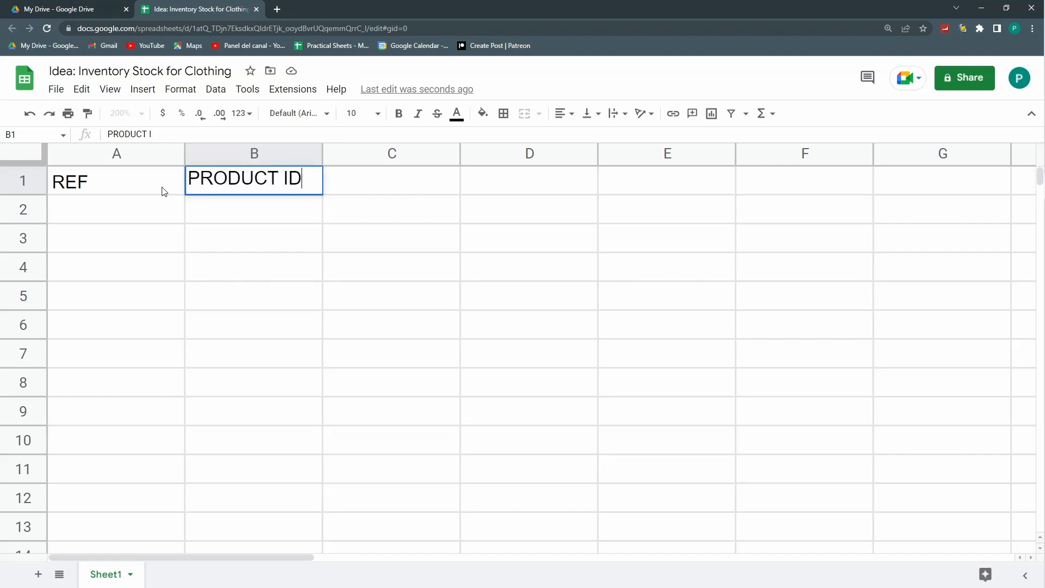
text(D)
key(Return)
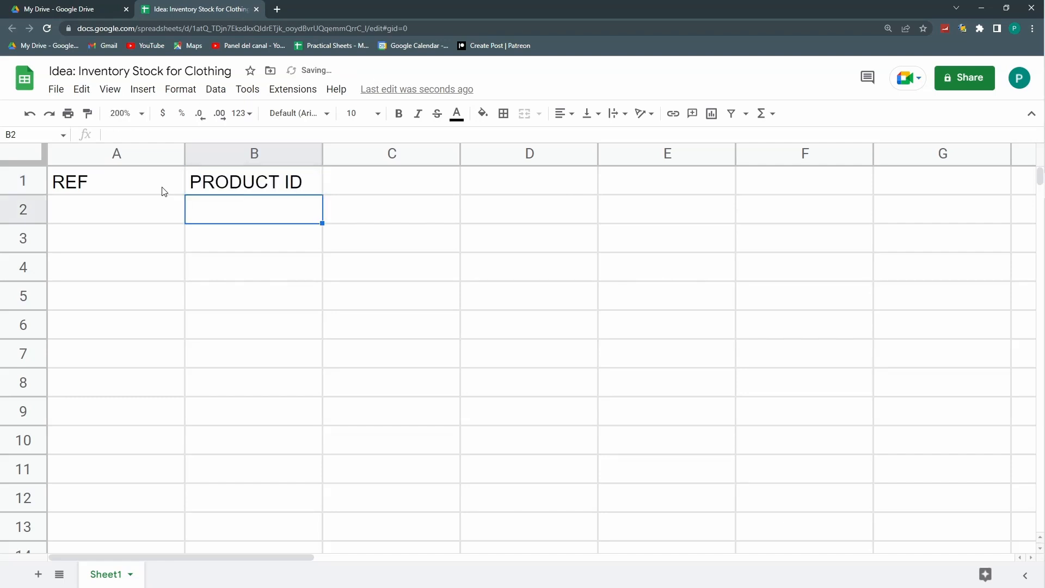
Fit column A to its contents and enter the header PRODUCT in C1
double_click(183, 156)
click(246, 181)
text(PRODUCT)
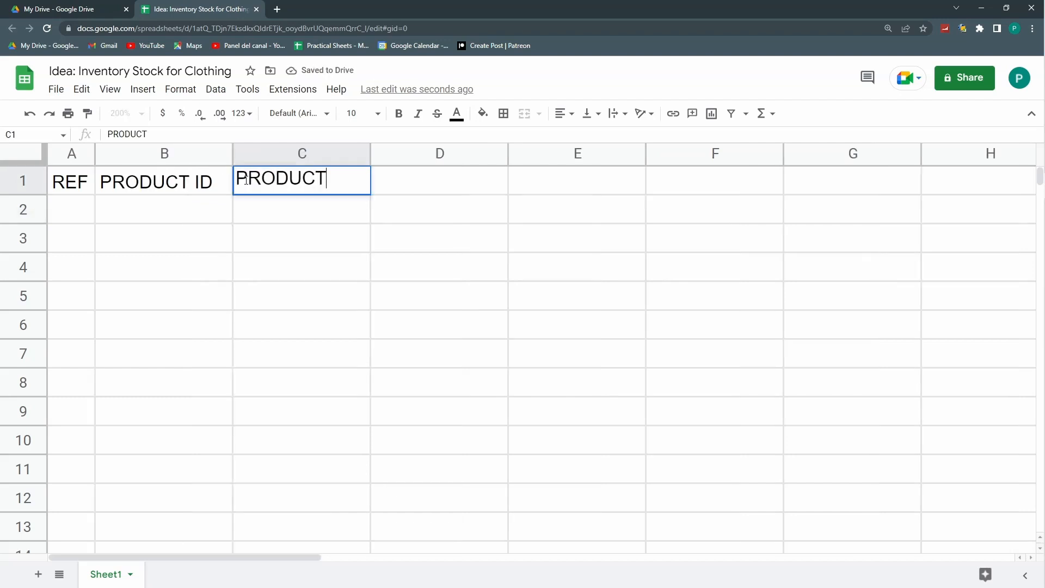
key(Return)
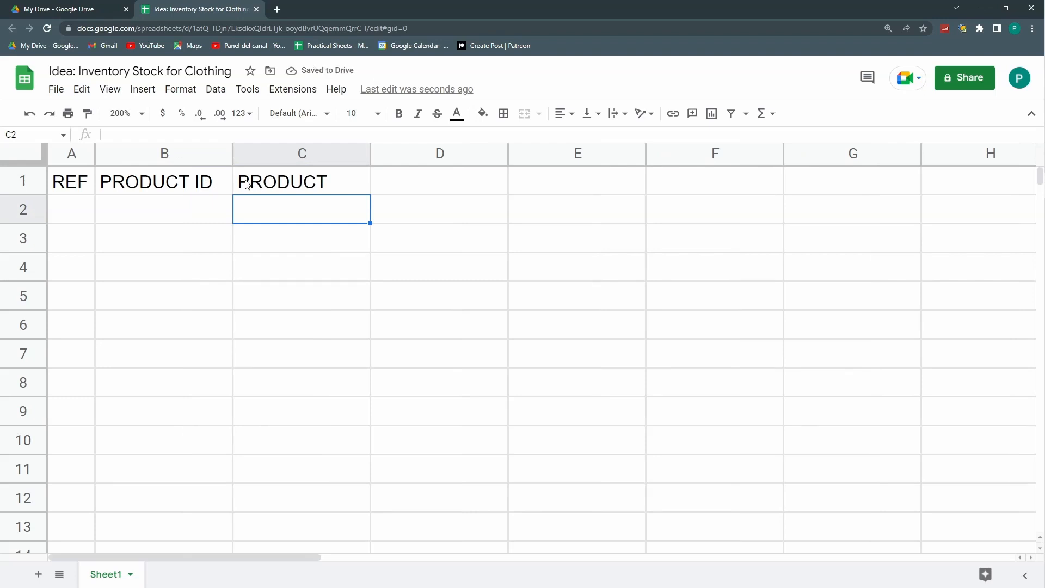
Enter T Shirt Rick and Morty in C2 and widen column C to fit the product name
text(T)
key(BackSpace)
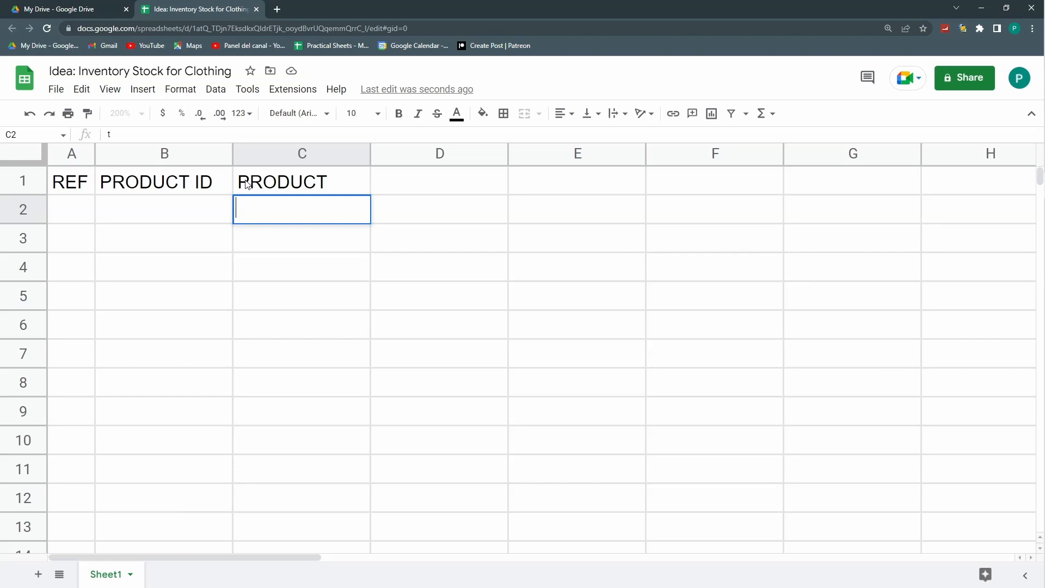
text(T Shirt )
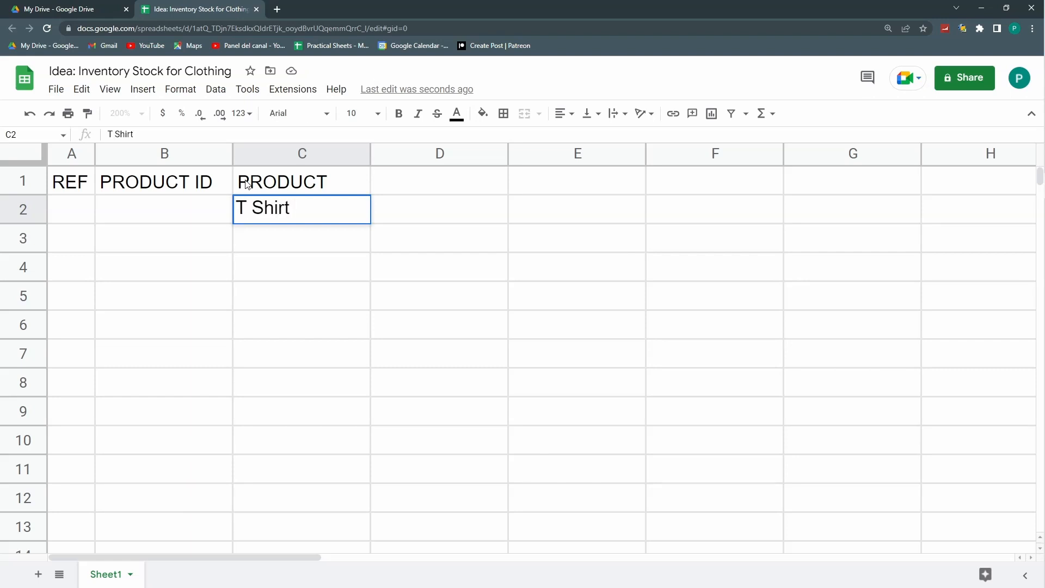
text(Rick and Morty)
key(Return)
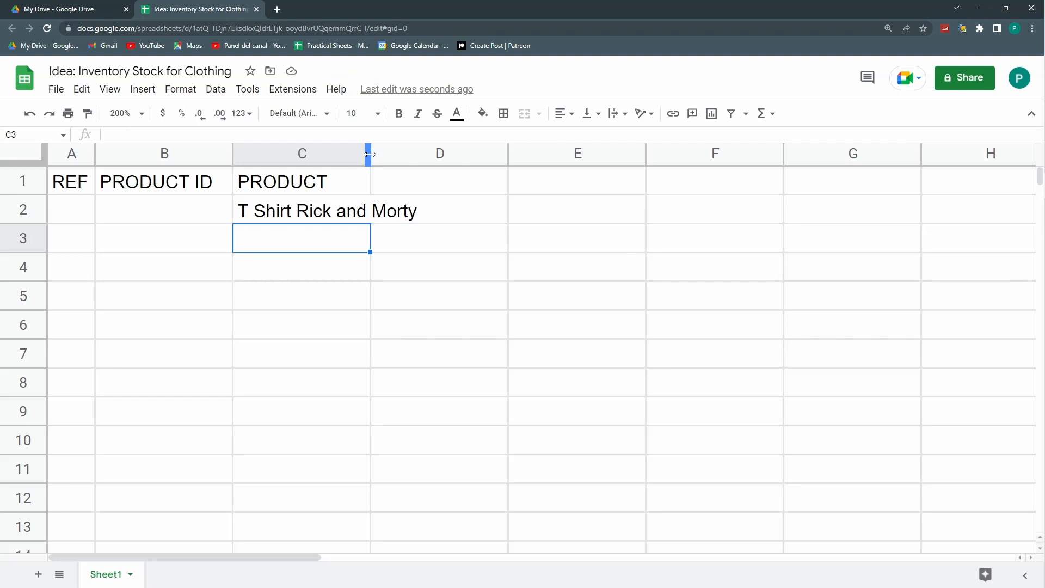
drag(370, 155, 449, 155)
Enter the sizes S, M, L and XL in cells D2 to D5
click(475, 183)
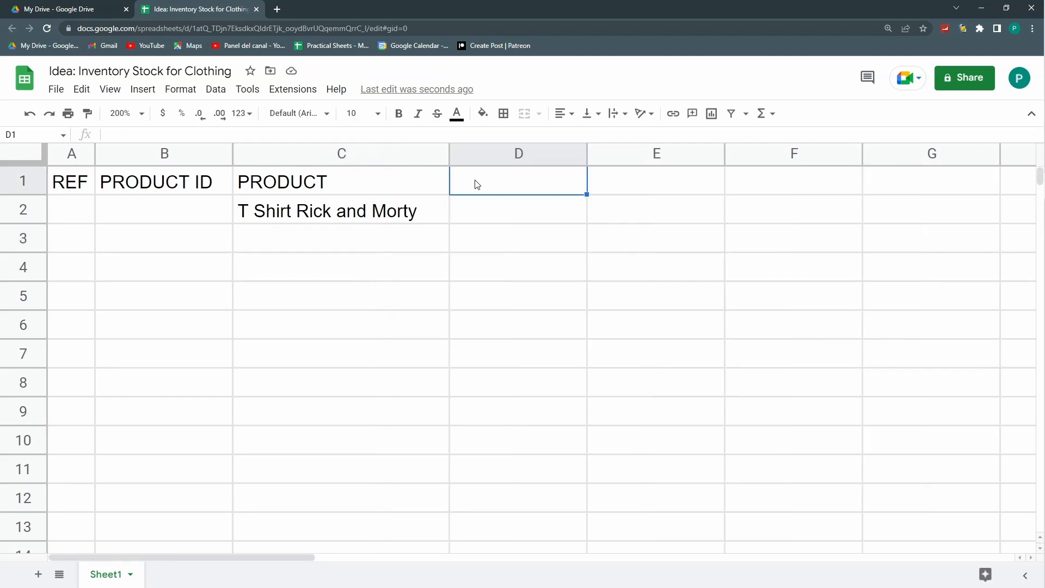
key(Down)
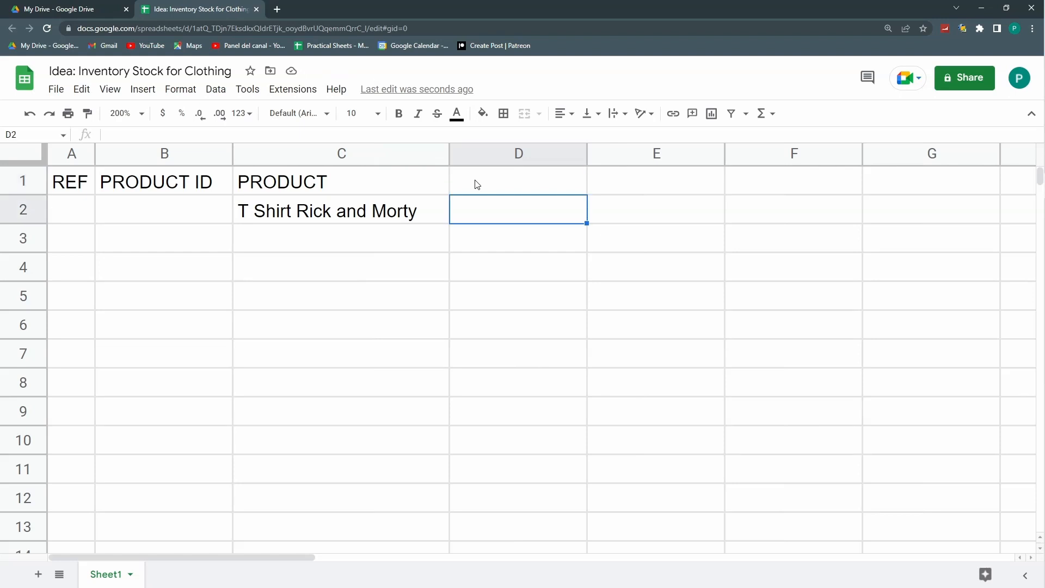
text(S)
key(Return)
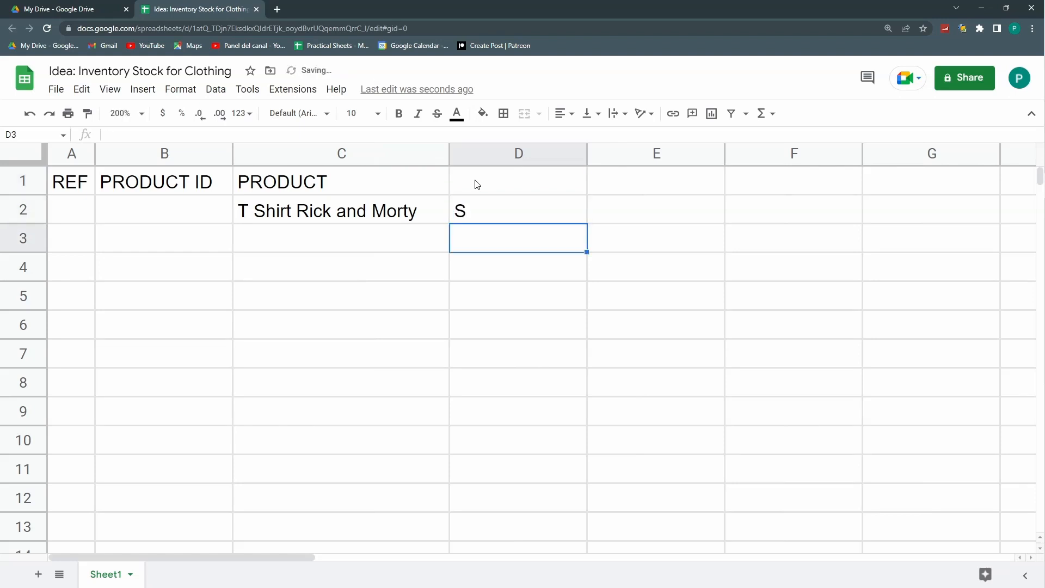
text(M)
key(Return)
text(L)
key(Return)
text(XL)
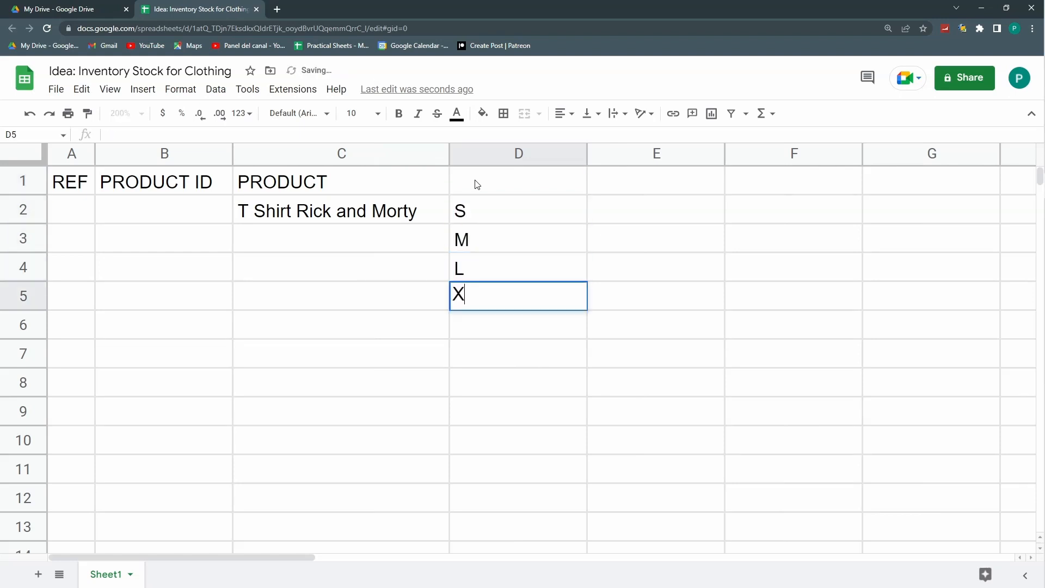
key(Return)
Copy the product name in C2 into cells C3 to C5
key(Up)
key(Up)
key(Up)
key(Up)
key(Left)
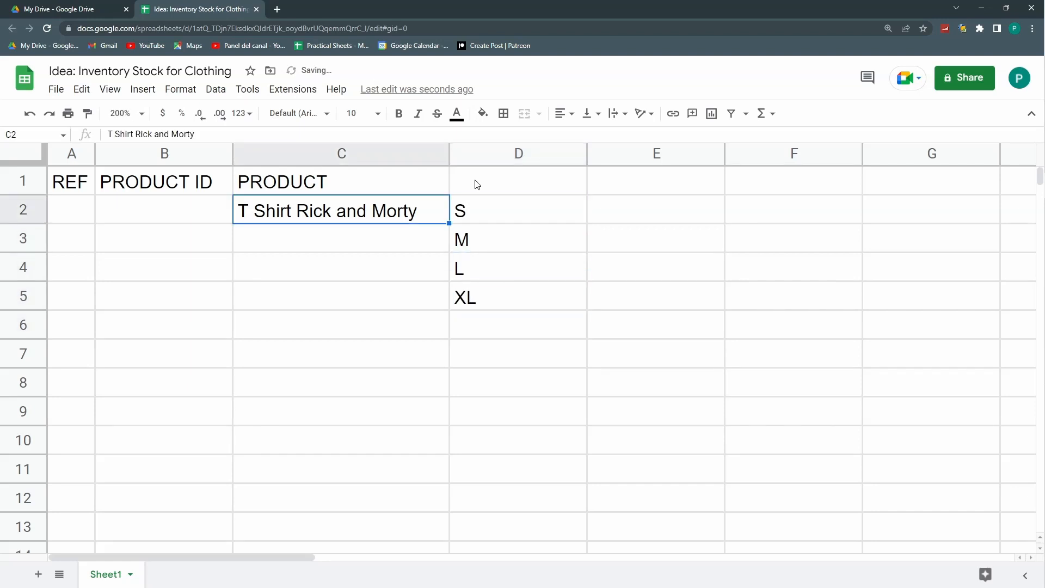
key(ctrl+c)
key(Down)
key(shift+Down)
key(shift+Down)
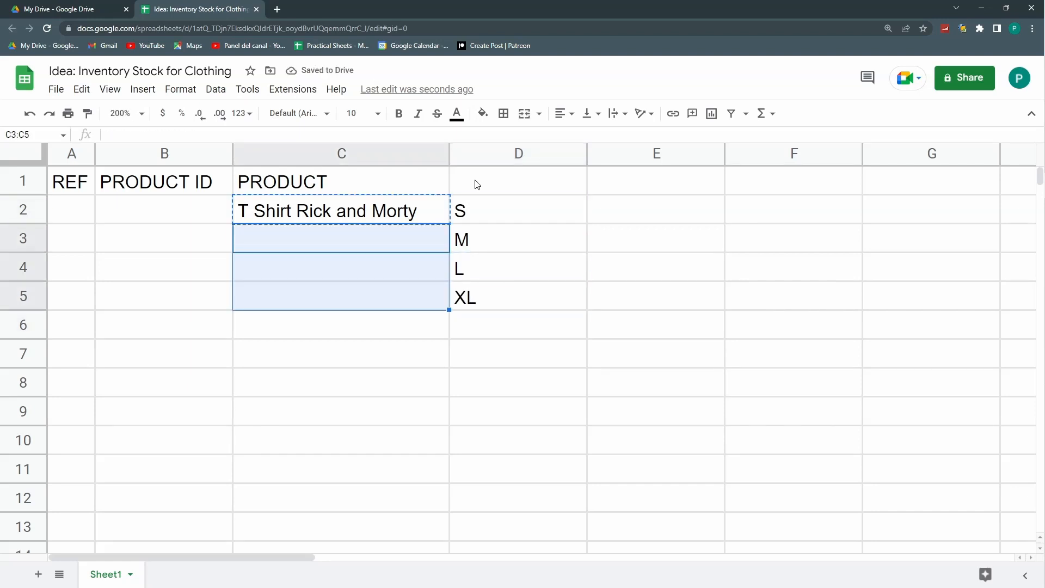
key(ctrl+v)
Enter the headers Size in D1 and Color in E1
click(477, 185)
text(Size)
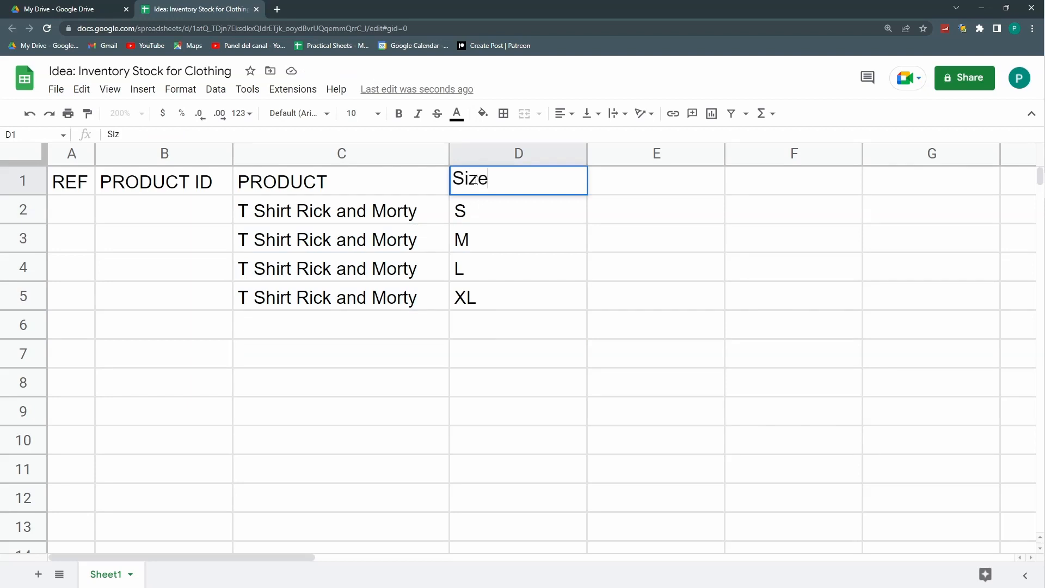
key(Return)
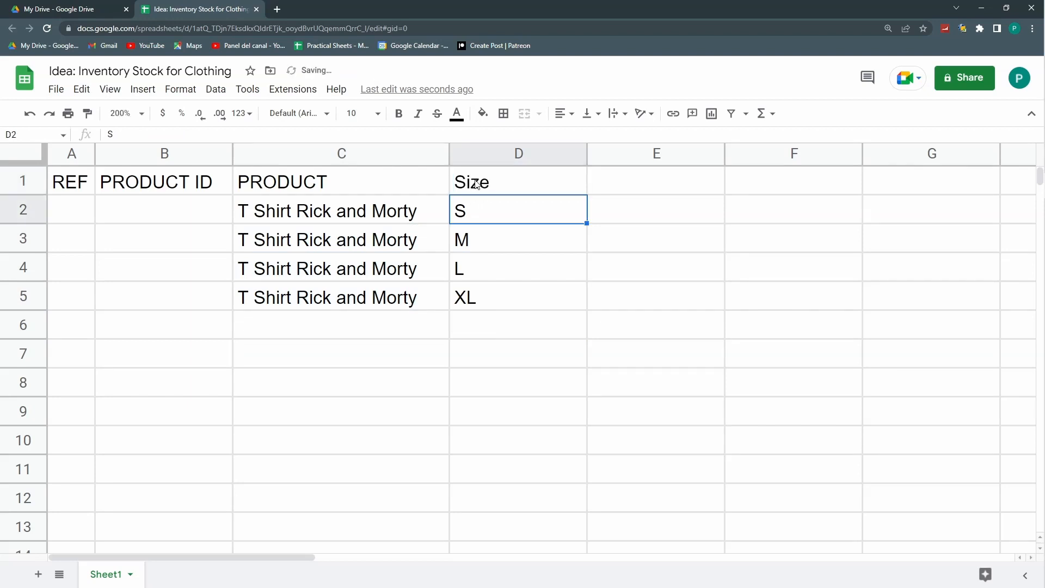
key(Right)
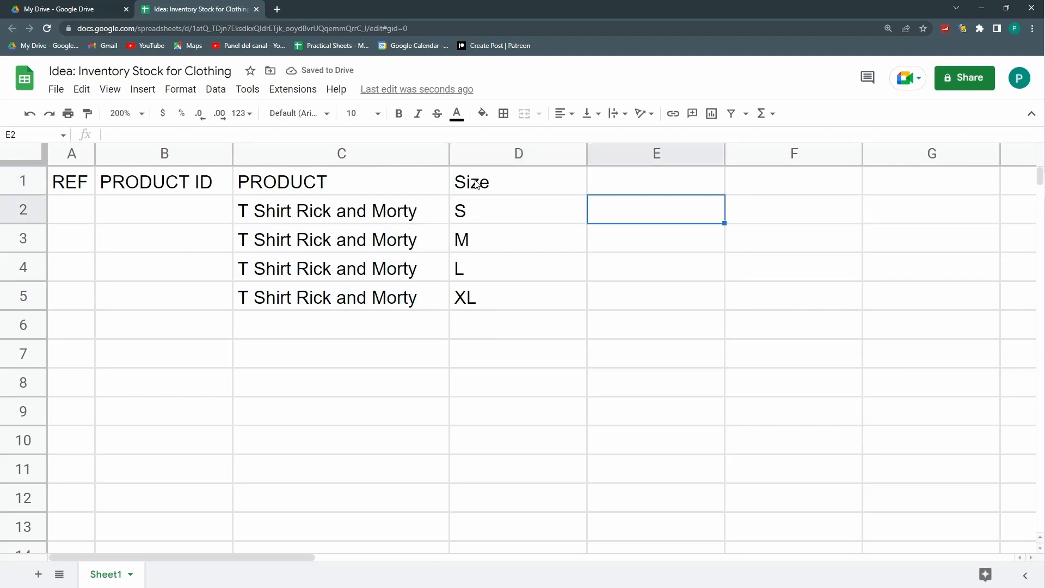
key(Up)
text(Color)
key(Return)
Enter Black in E2 and copy it into cells E3 to E5
text(Black)
key(Return)
key(Up)
key(ctrl+c)
key(Down)
key(shift+Down)
key(shift+Down)
key(ctrl+v)
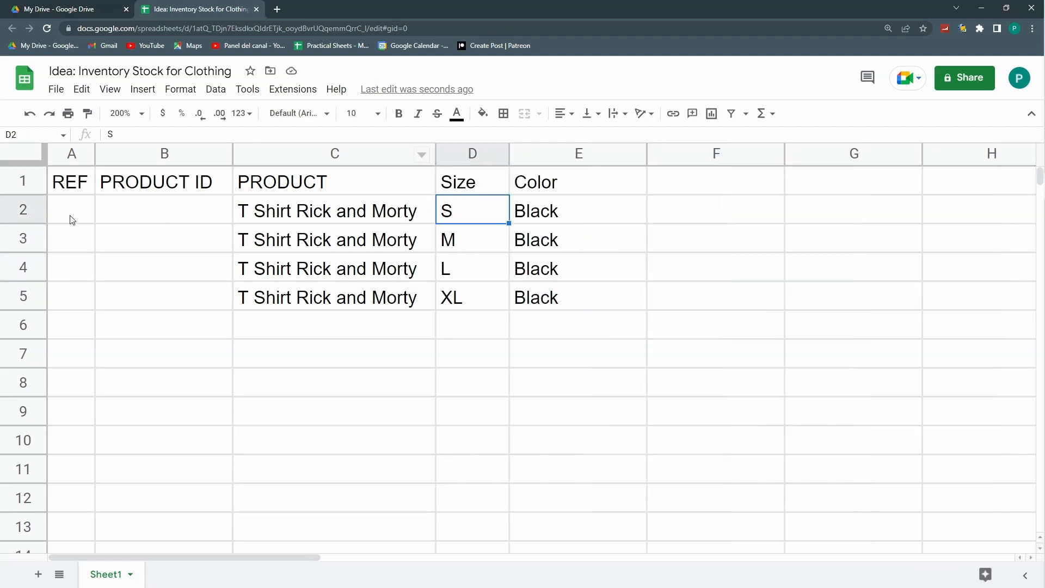
Number the four product rows 1 to 4 in the REF column, cells A2 to A5
click(72, 218)
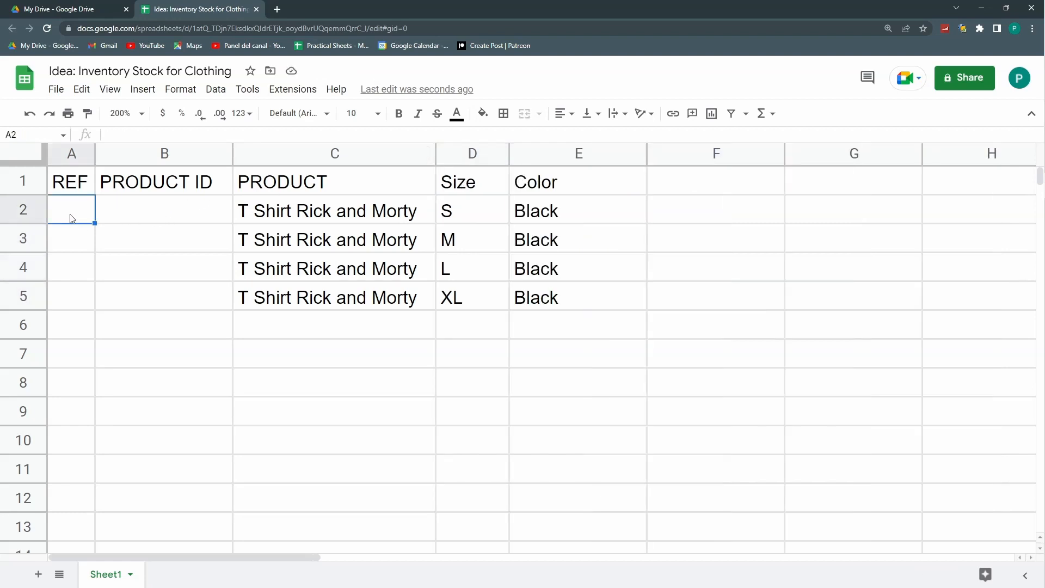
text(1)
key(Return)
text(2)
key(Return)
text(3)
key(Return)
text(4)
key(Return)
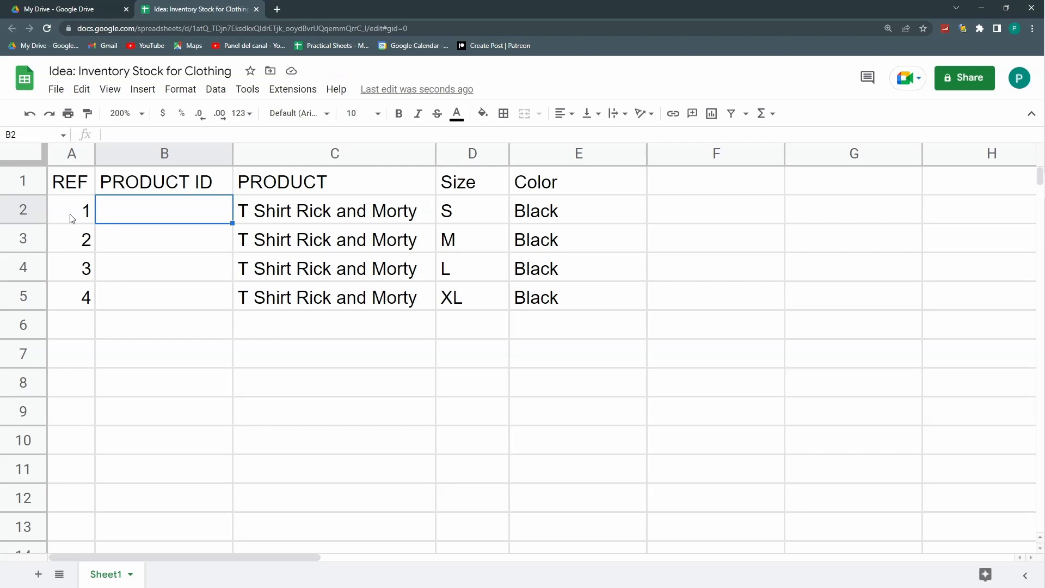
key(Right)
key(Right)
key(Right)
key(Left)
key(Left)
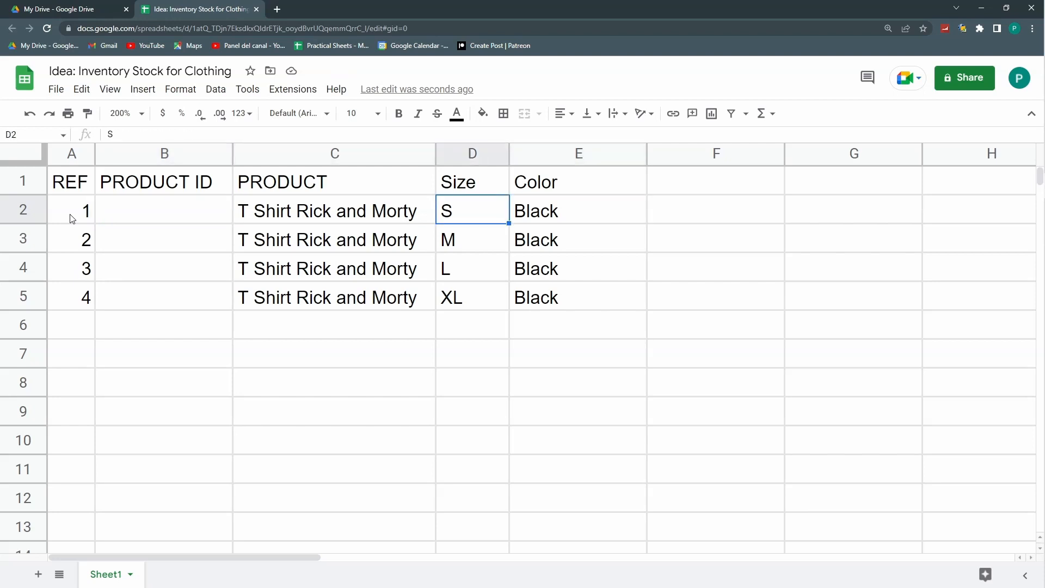
key(Right)
key(Right)
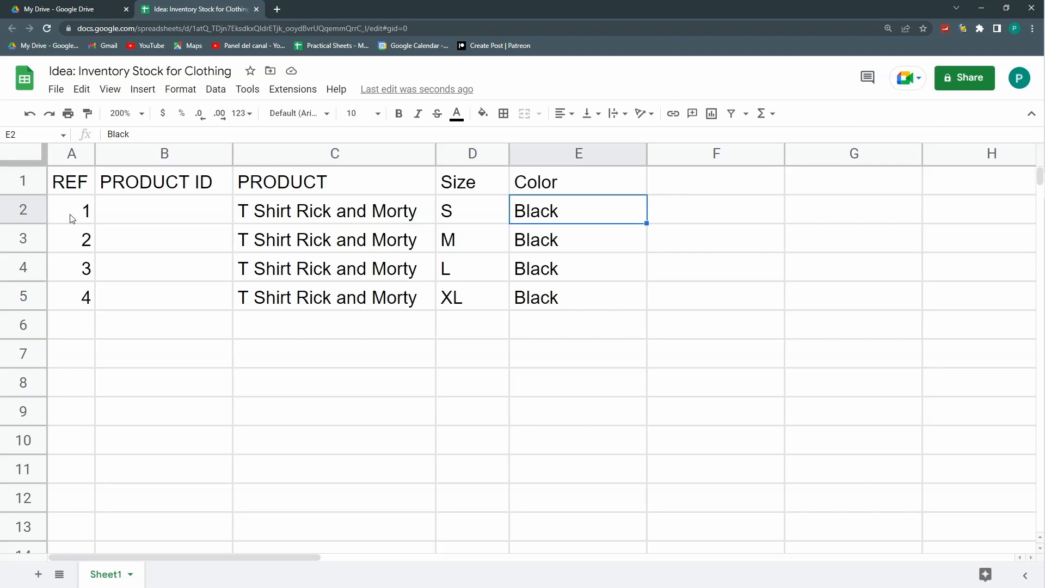
key(Left)
key(Left)
key(Right)
key(Right)
key(Left)
key(Left)
Enter =JOIN("-",C2:E2) in B2 and fill the product ID formula through B5
key(Left)
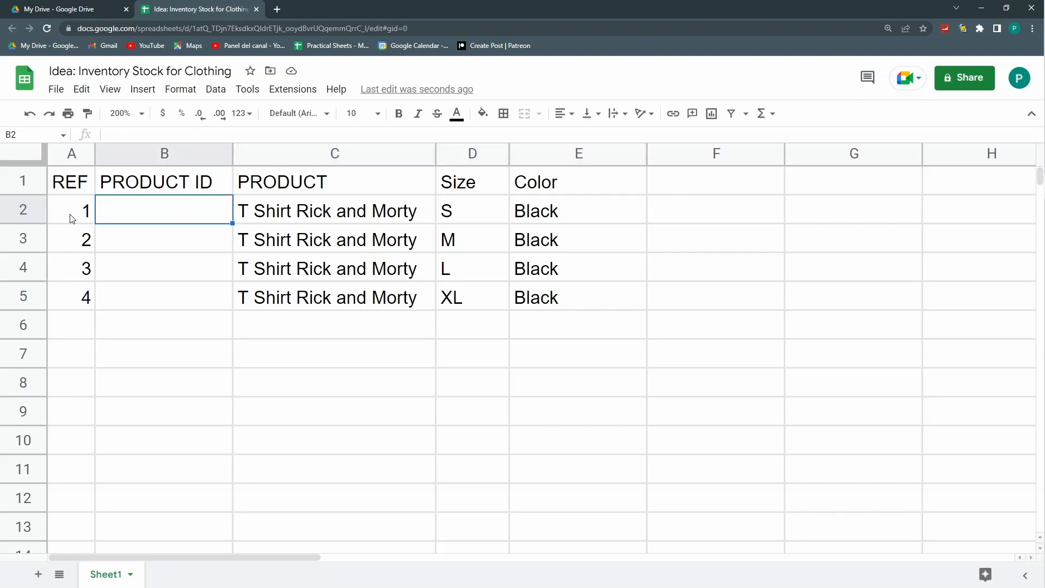
text(=JOIN)
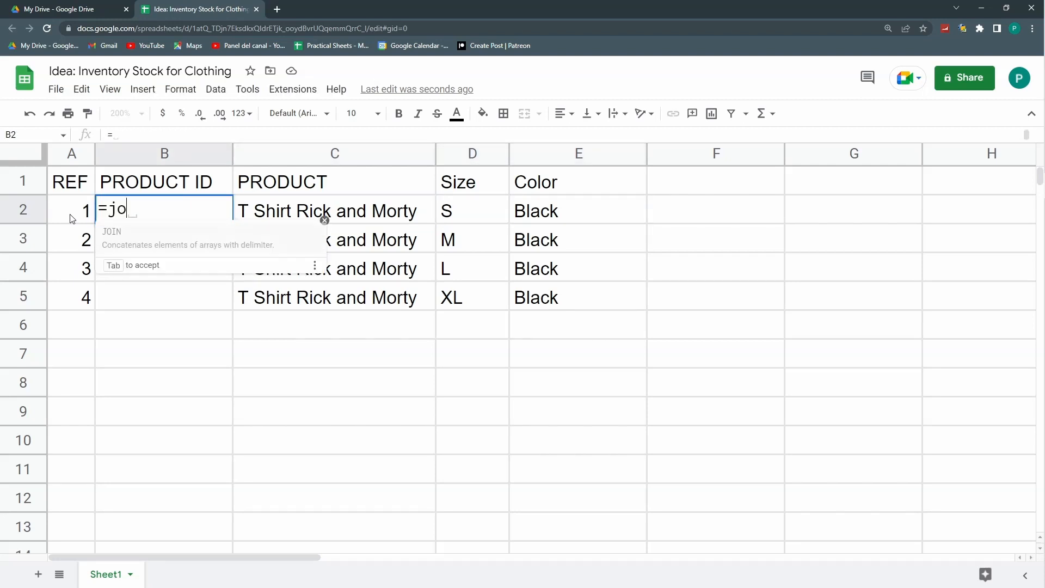
text(()
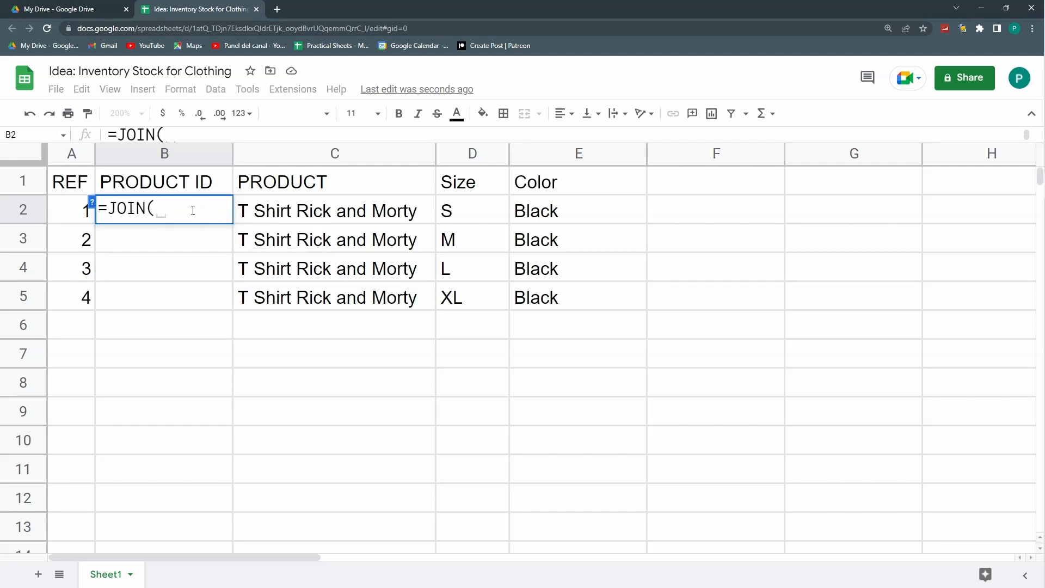
text(")
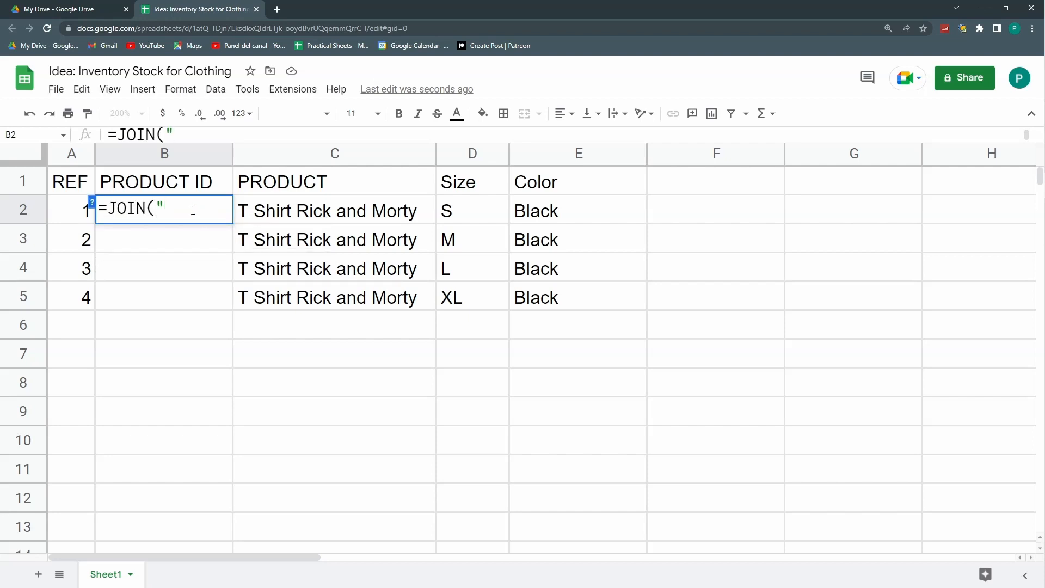
text(-")
text(,)
drag(313, 212, 532, 213)
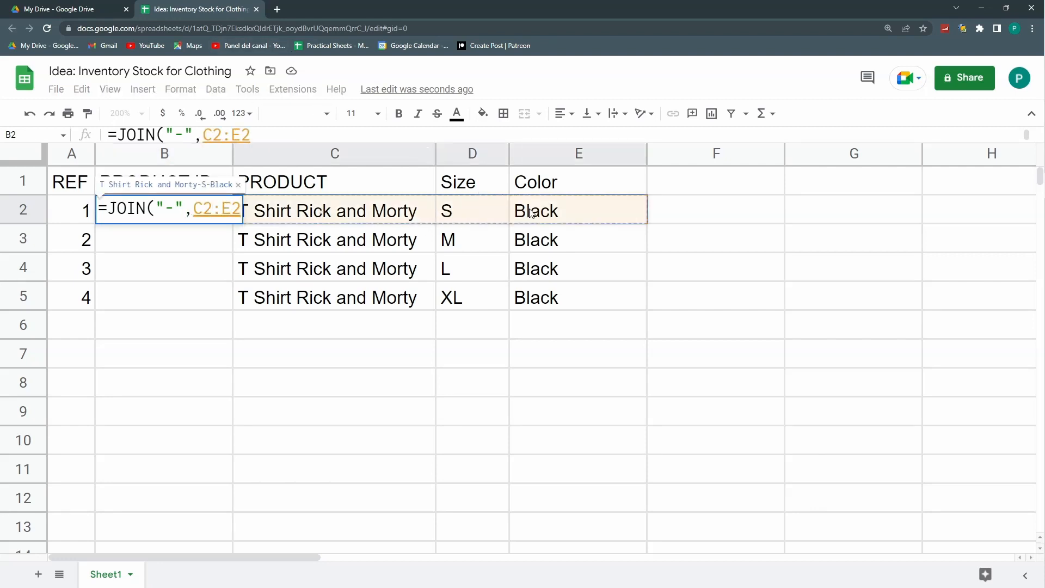
text())
key(Return)
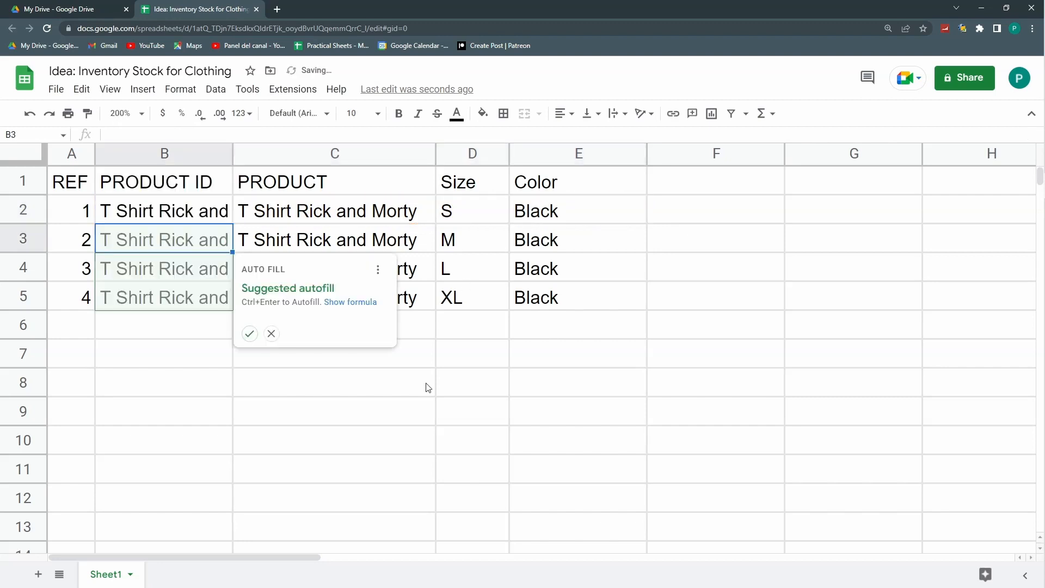
click(249, 333)
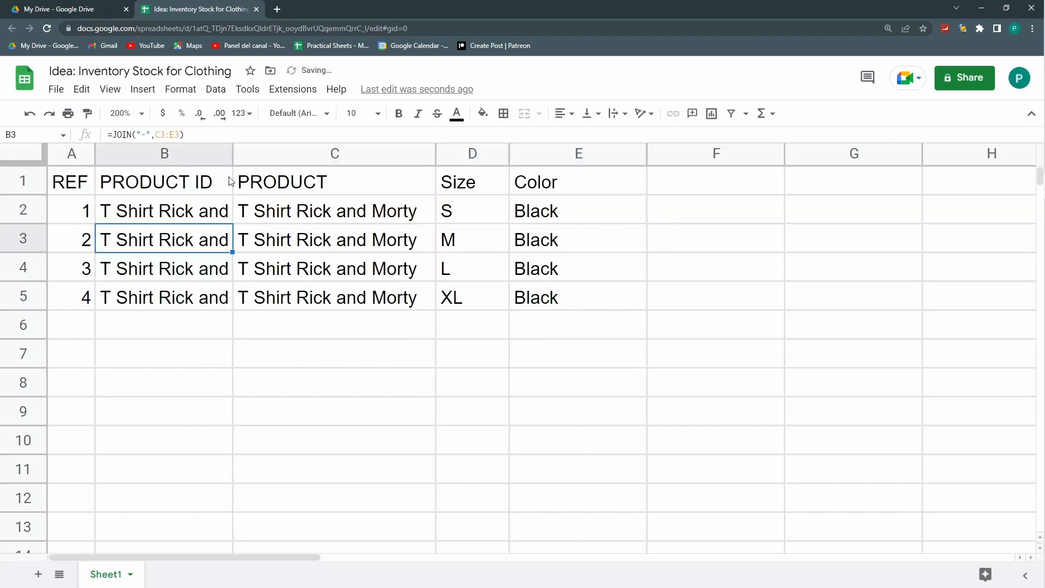
Widen the PRODUCT ID column and fit its width to the full product IDs
drag(231, 156, 408, 164)
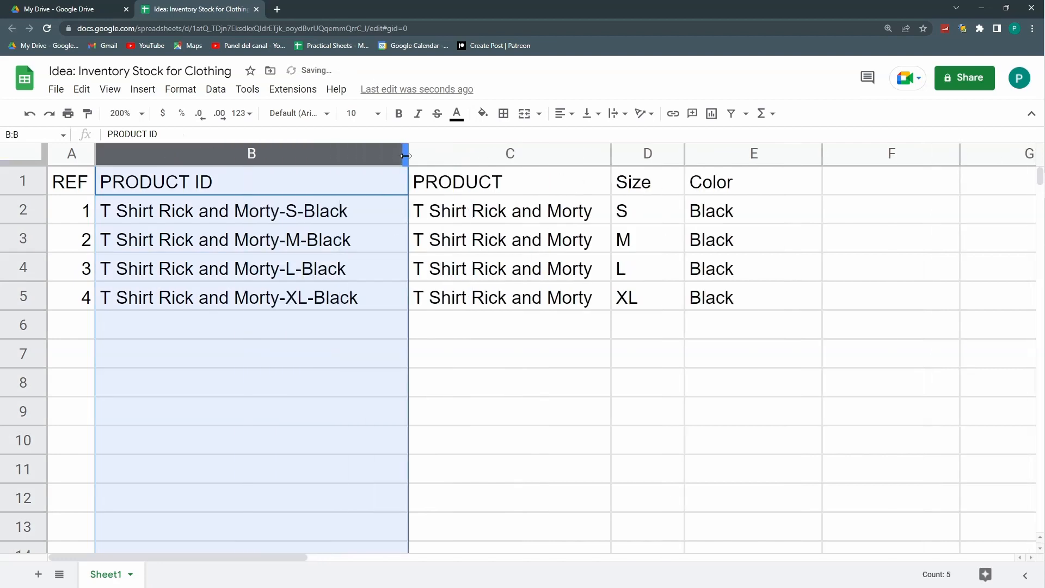
click(231, 217)
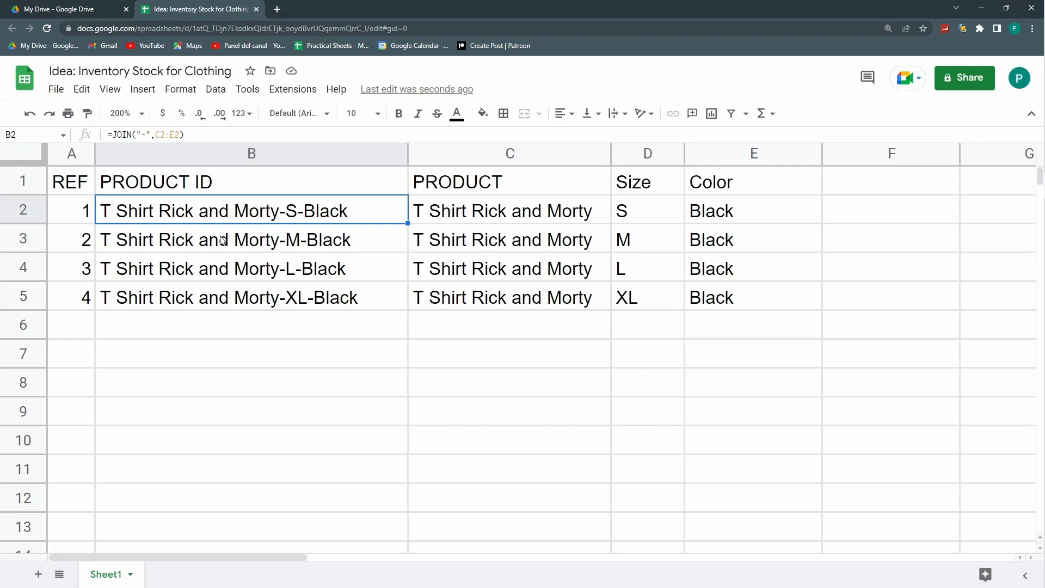
double_click(408, 154)
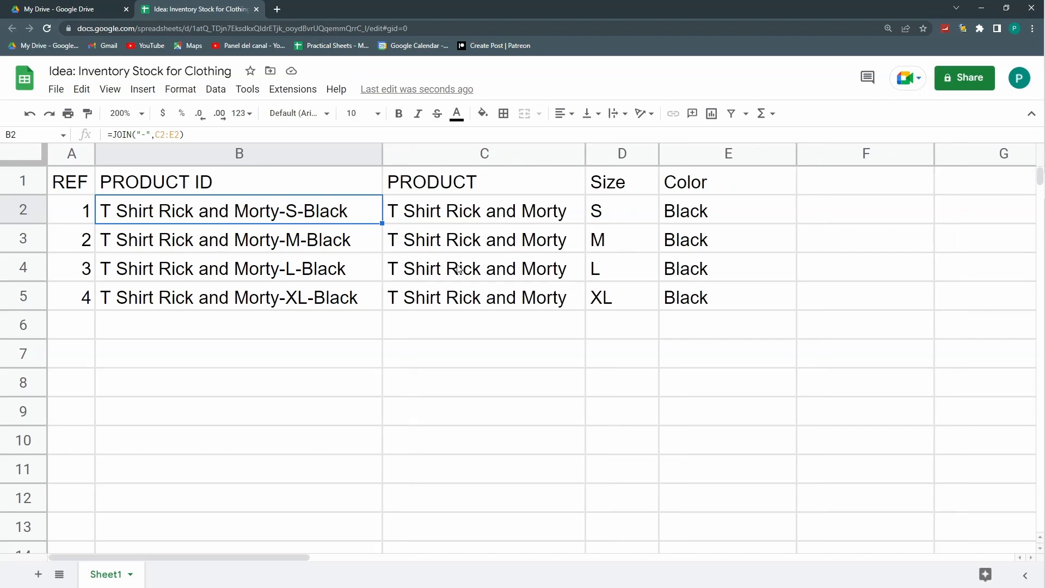
click(301, 297)
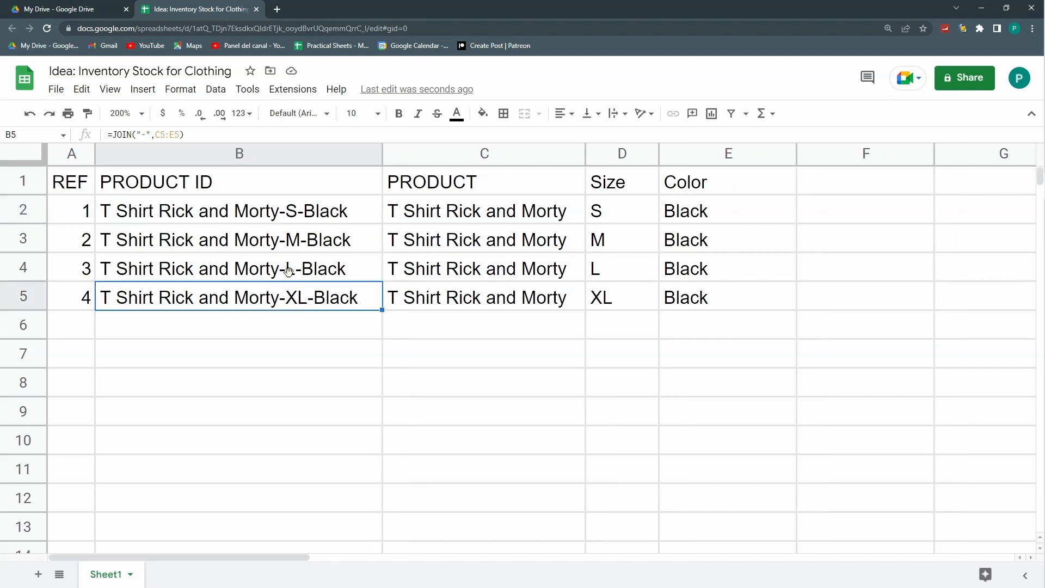
click(301, 210)
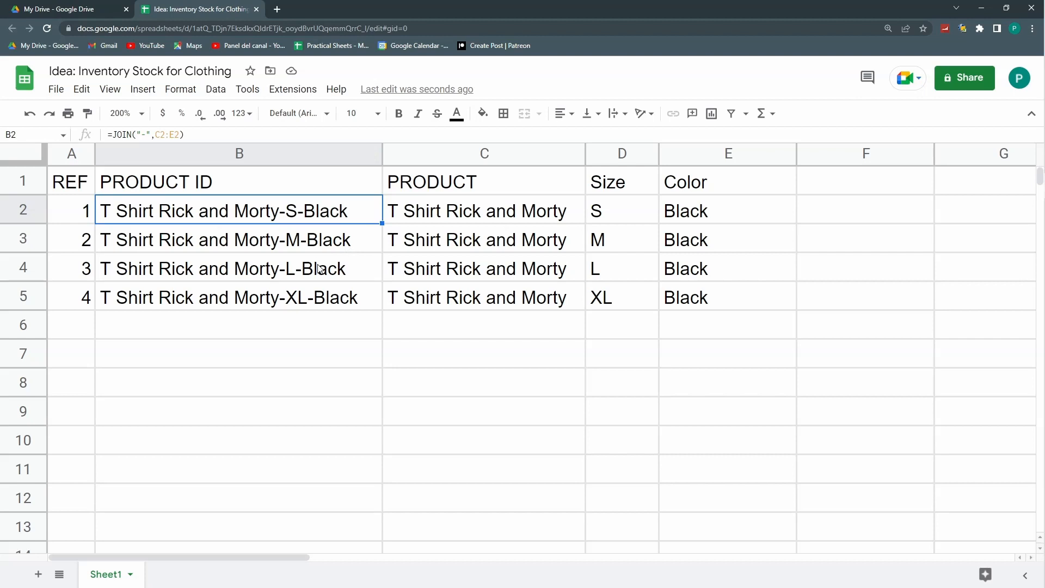
Extend the JOIN formula from B5 down to the empty product rows through B8
click(351, 296)
drag(381, 308, 367, 394)
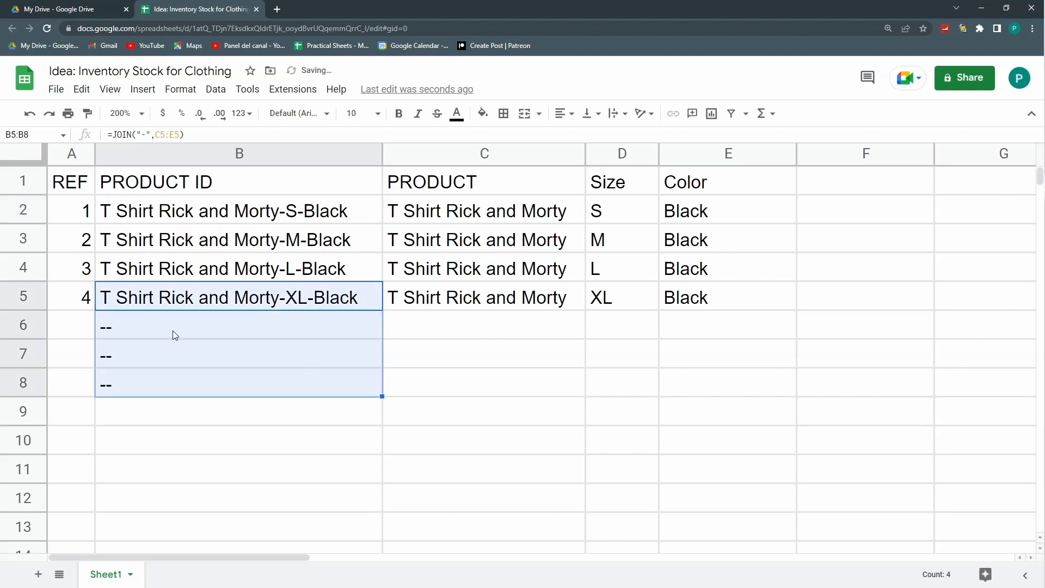
click(111, 325)
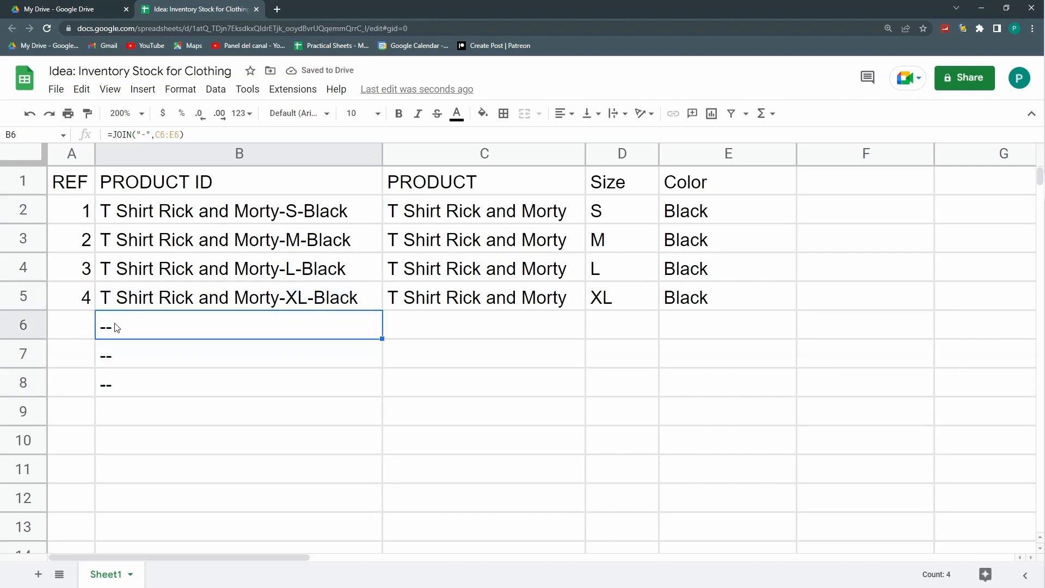
Change the B2 formula to =IF(C2="",,JOIN("-",C2:E2)) to leave the ID blank when no product is entered
click(137, 210)
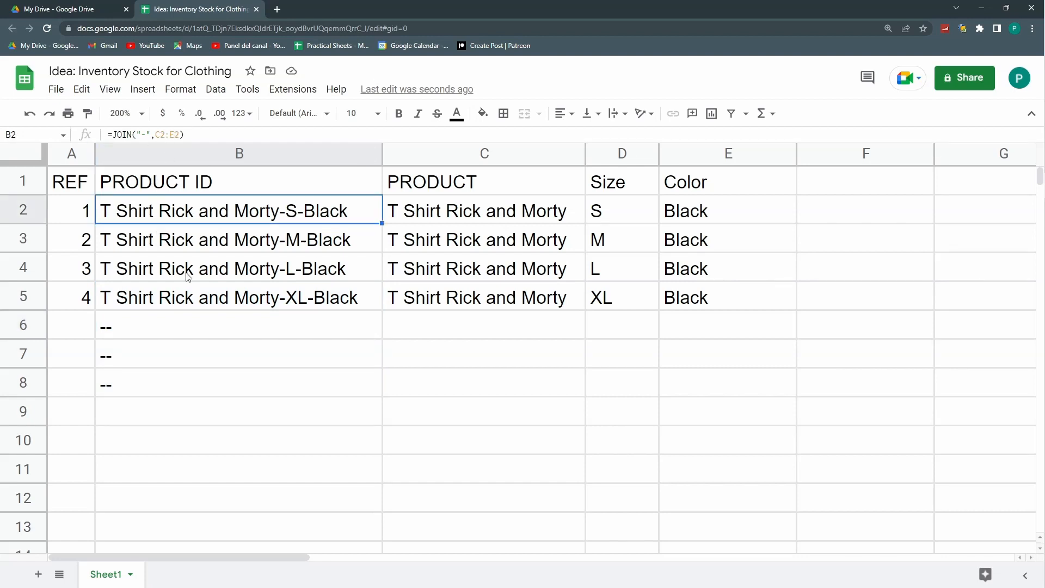
key(Return)
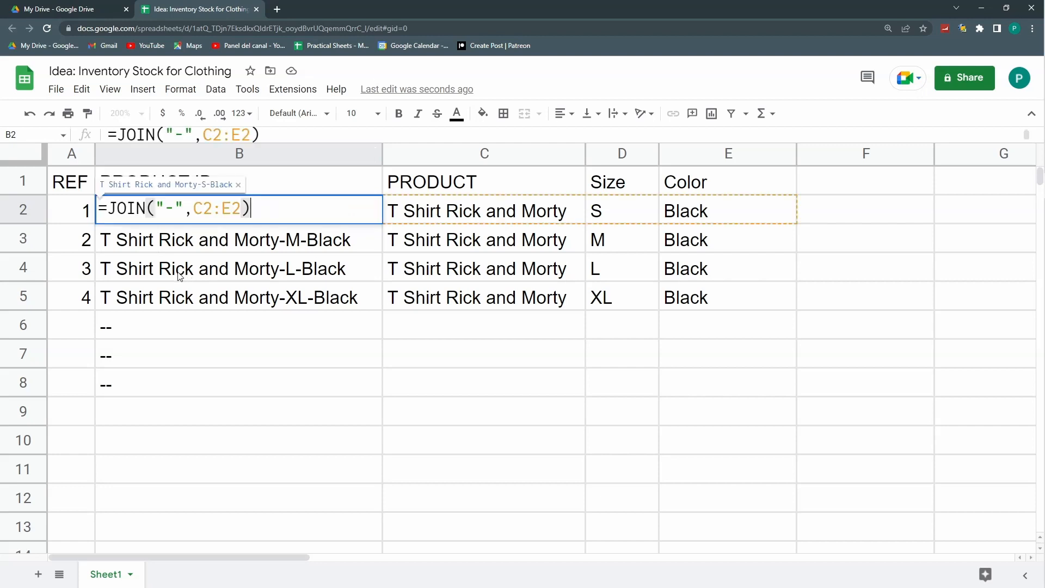
click(119, 207)
text(IF()
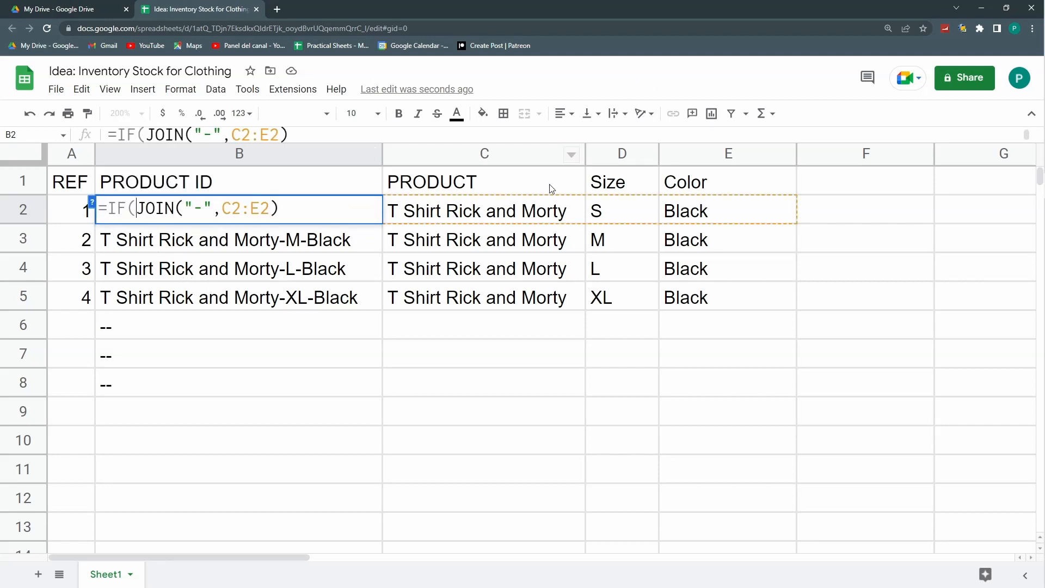
text(C)
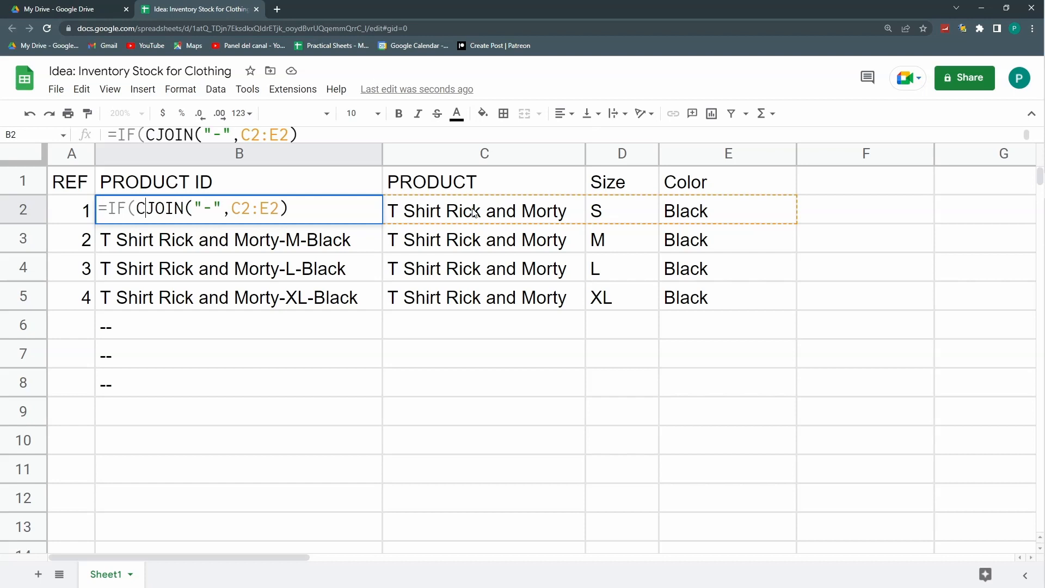
text(2="")
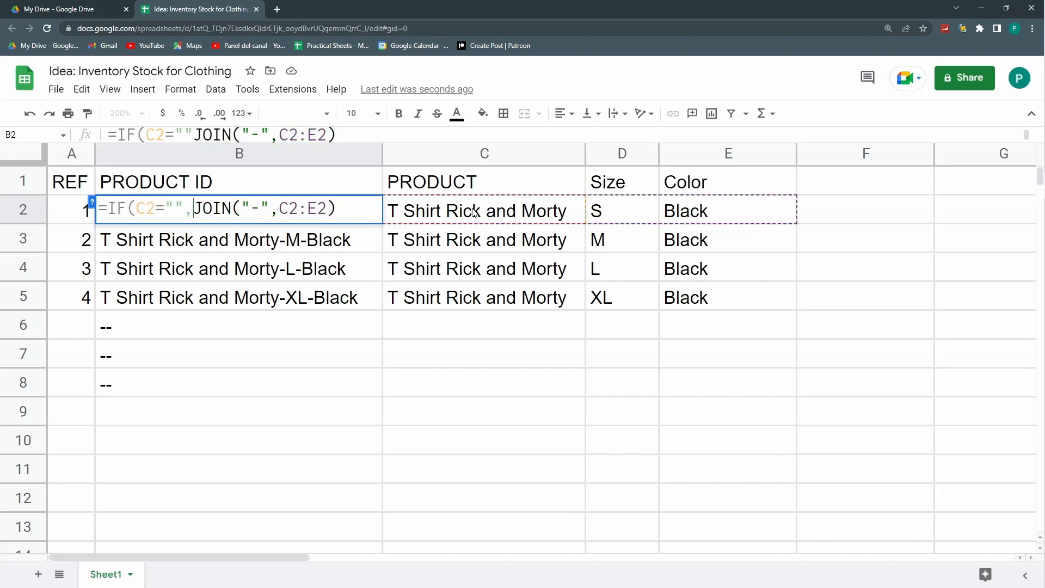
text(,)
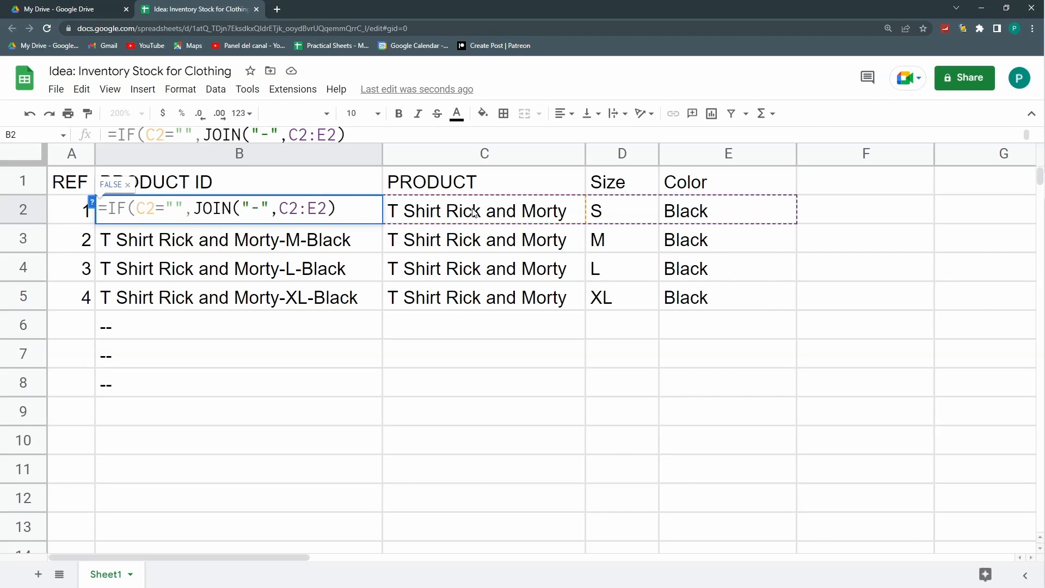
text(,)
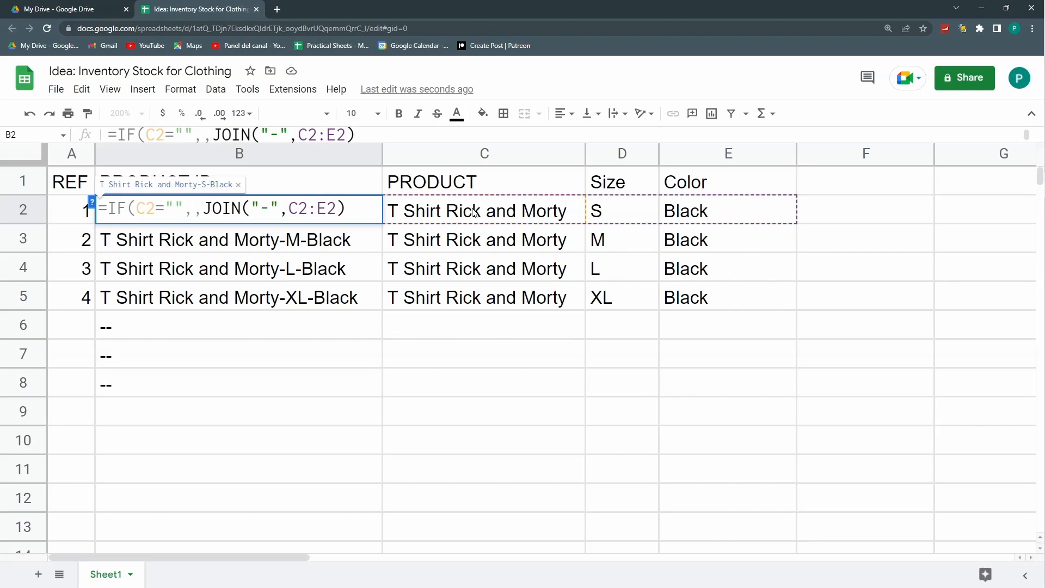
key(Return)
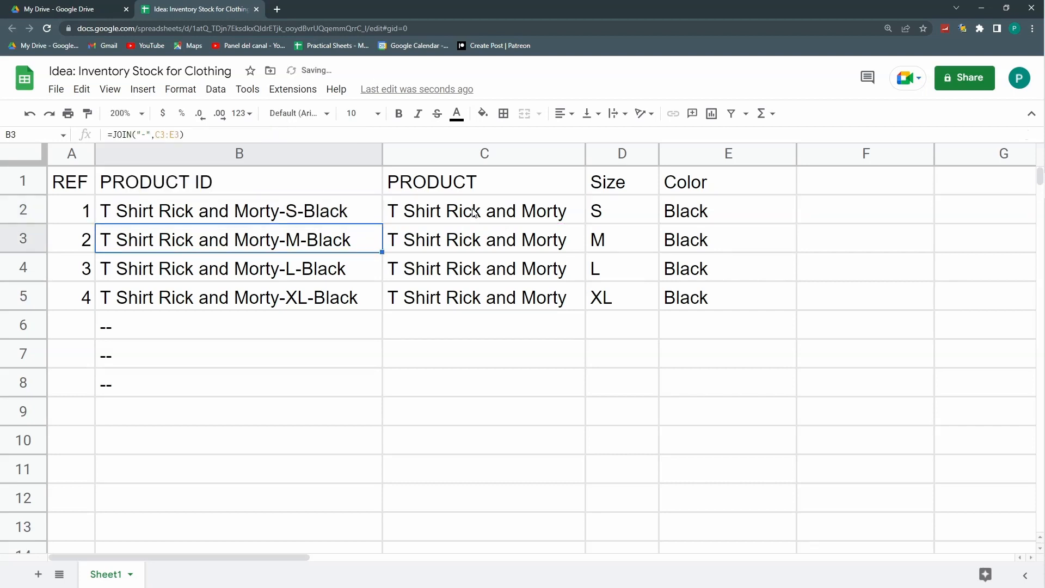
Copy the IF formula from B2 down the entire PRODUCT ID column
click(340, 217)
drag(382, 223, 353, 370)
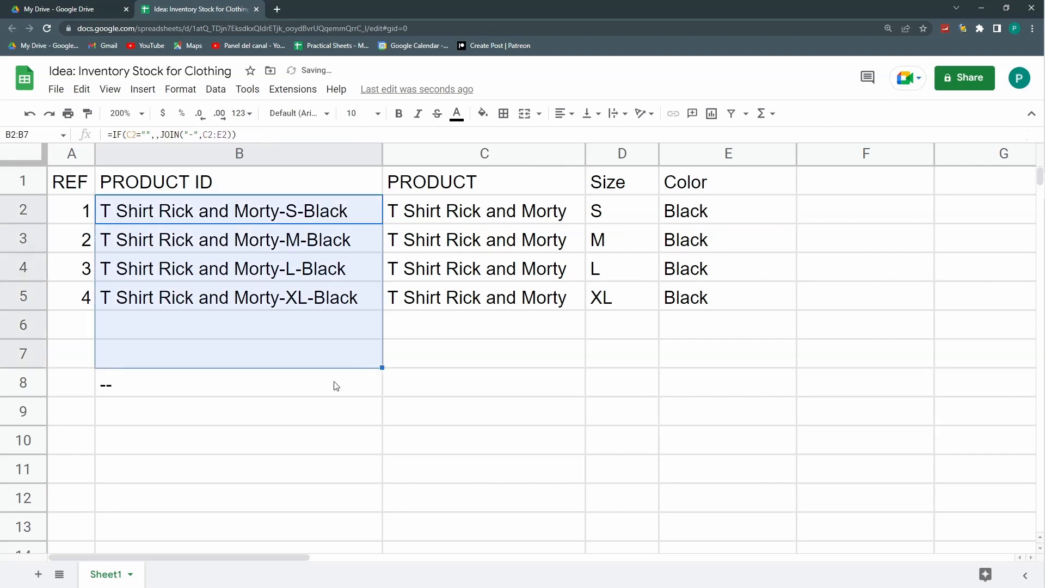
click(365, 366)
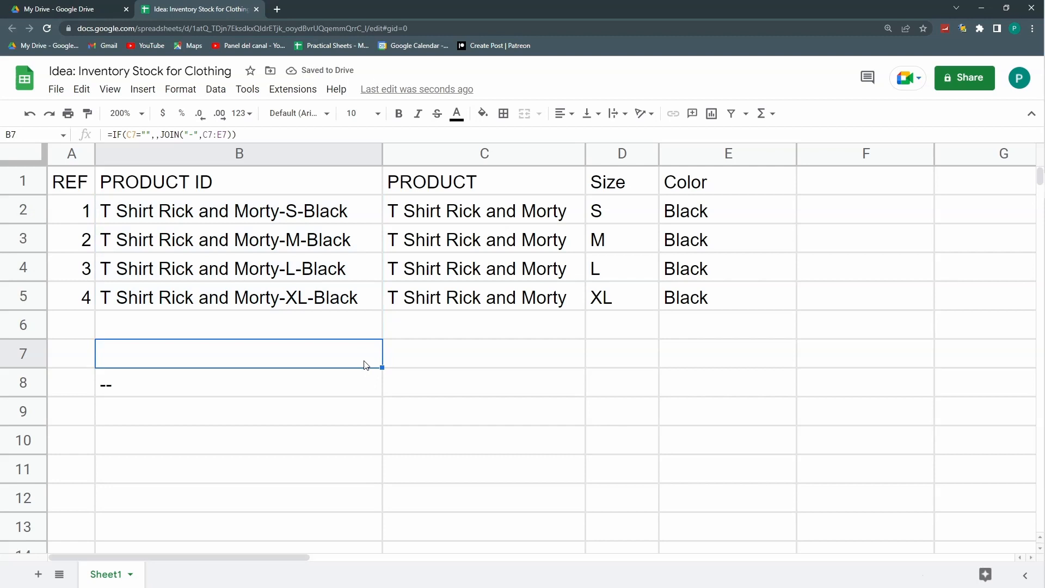
key(ctrl+shift+Down)
key(ctrl+shift+Down)
key(ctrl+d)
key(Up)
key(Down)
key(Down)
key(Down)
key(Up)
scroll(364, 365, up, 3)
Copy the product name T Shirt Rick and Morty from C5 into cells C6 to C9
click(538, 303)
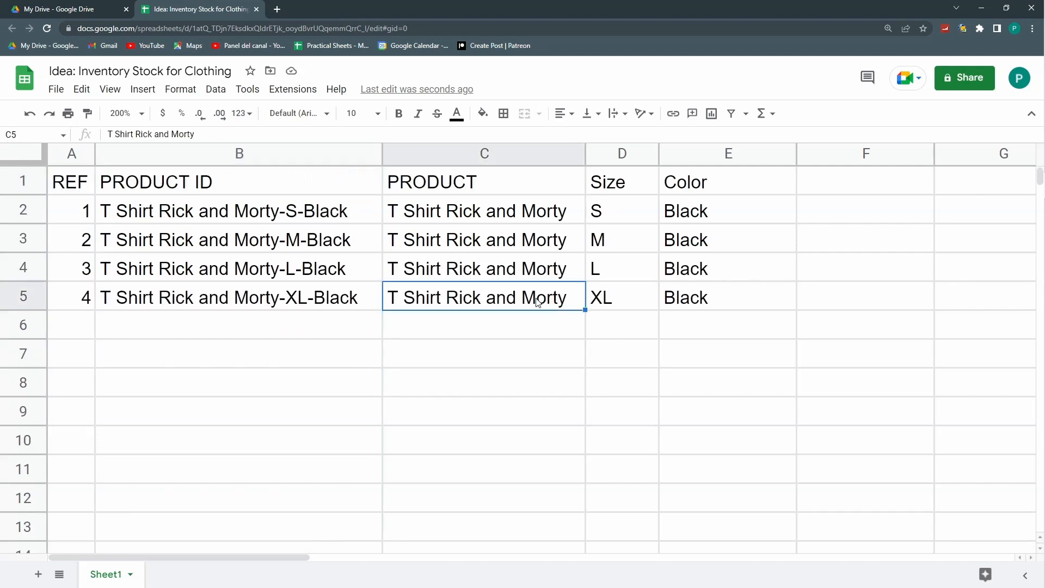
click(536, 330)
text(V)
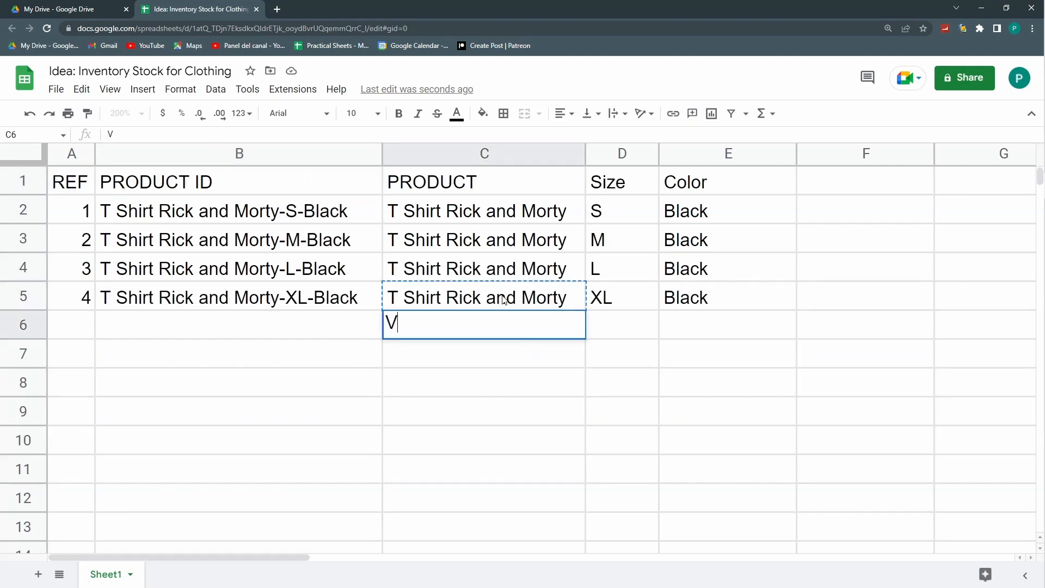
key(Escape)
click(504, 300)
click(516, 329)
text(T Shirt Rick and Morty)
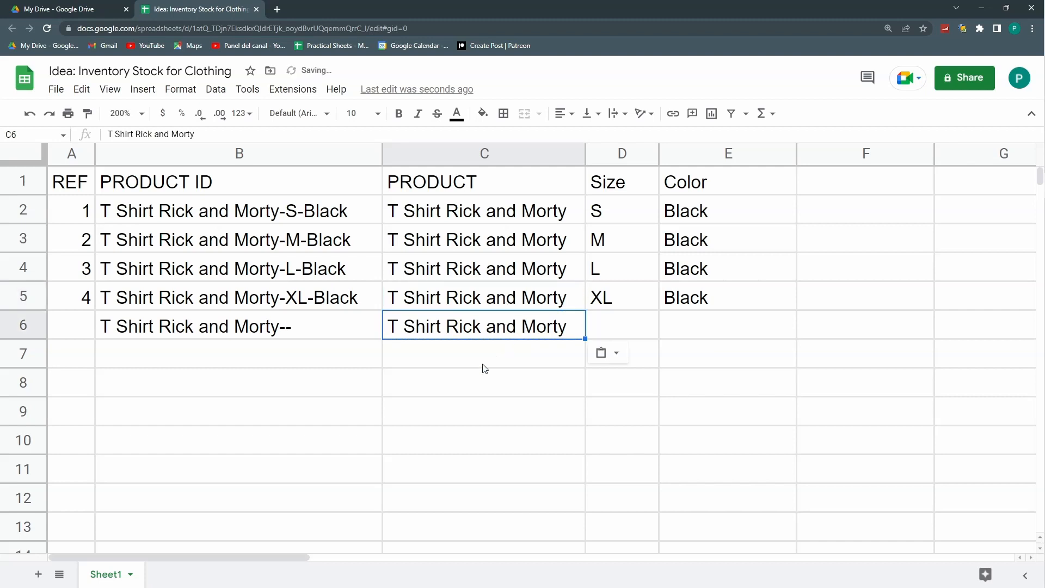
click(482, 362)
click(481, 383)
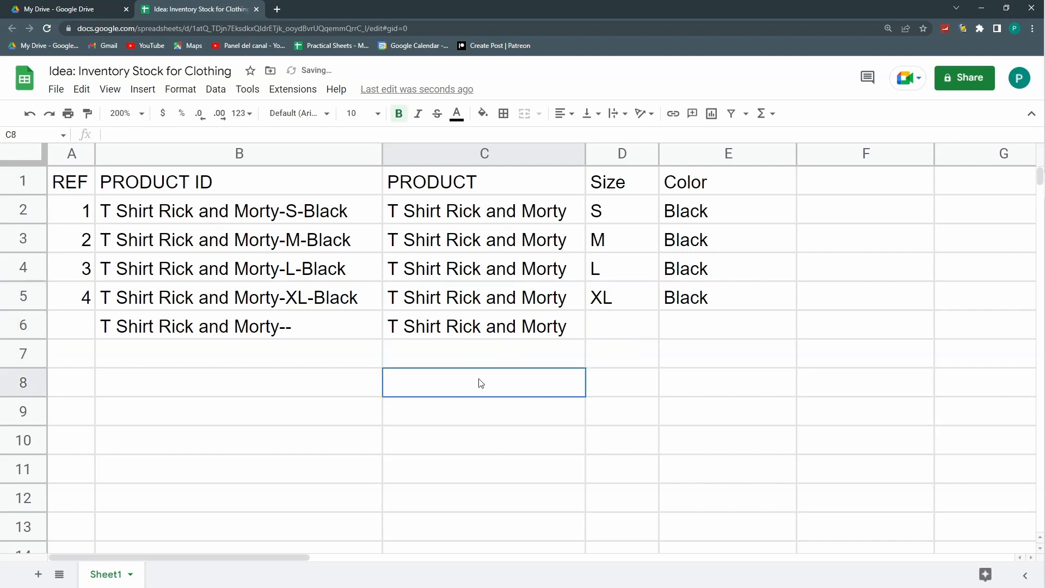
click(489, 335)
double_click(585, 340)
Copy the sizes S, M, L and XL from D2:D5 into D6:D9
drag(635, 216, 622, 294)
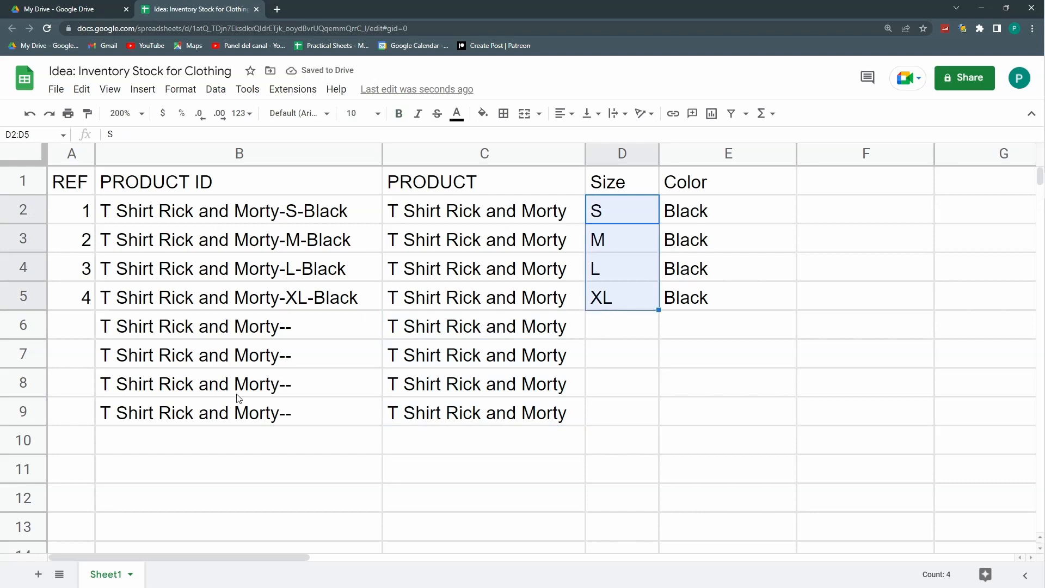
key(ctrl+c)
click(615, 327)
key(ctrl+v)
Enter White as the color in E6 and copy it into cells E7 to E9
click(695, 323)
text(White)
key(Return)
click(783, 329)
drag(795, 338, 797, 410)
drag(258, 191, 243, 361)
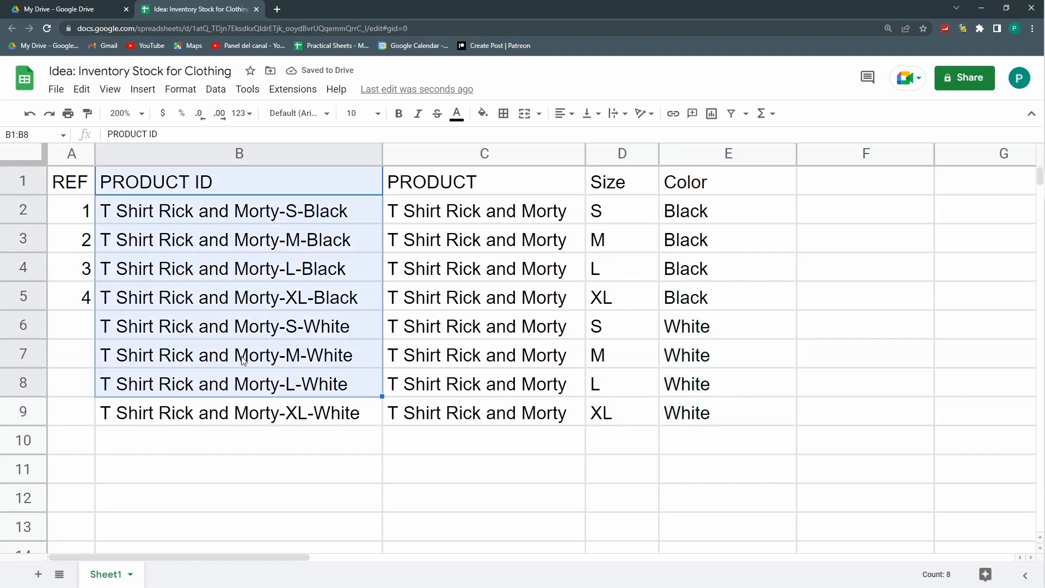
click(885, 185)
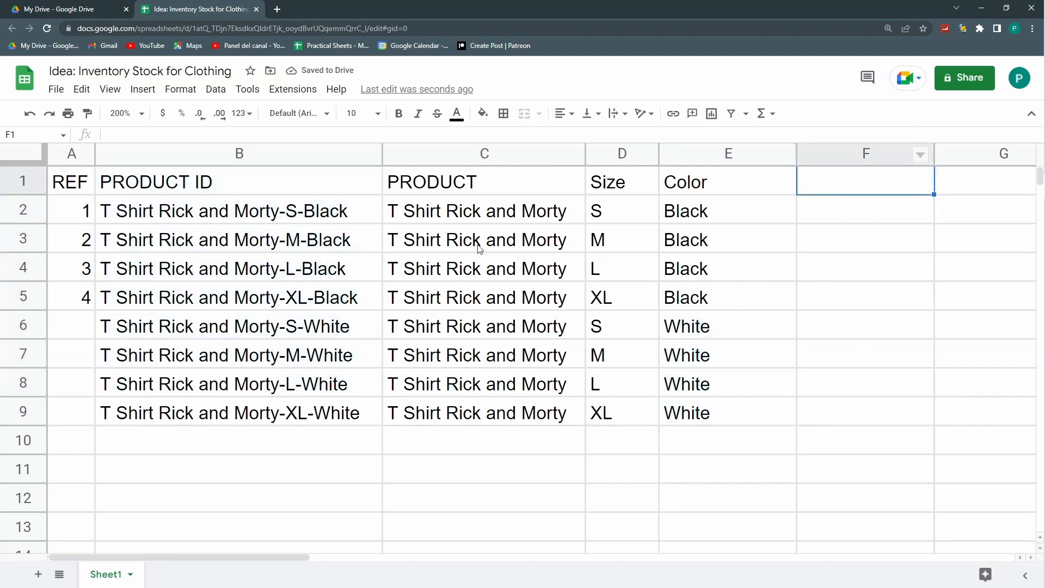
Insert a column between PRODUCT ID and PRODUCT and move the REF column into it
click(410, 161)
right_click(410, 160)
click(466, 266)
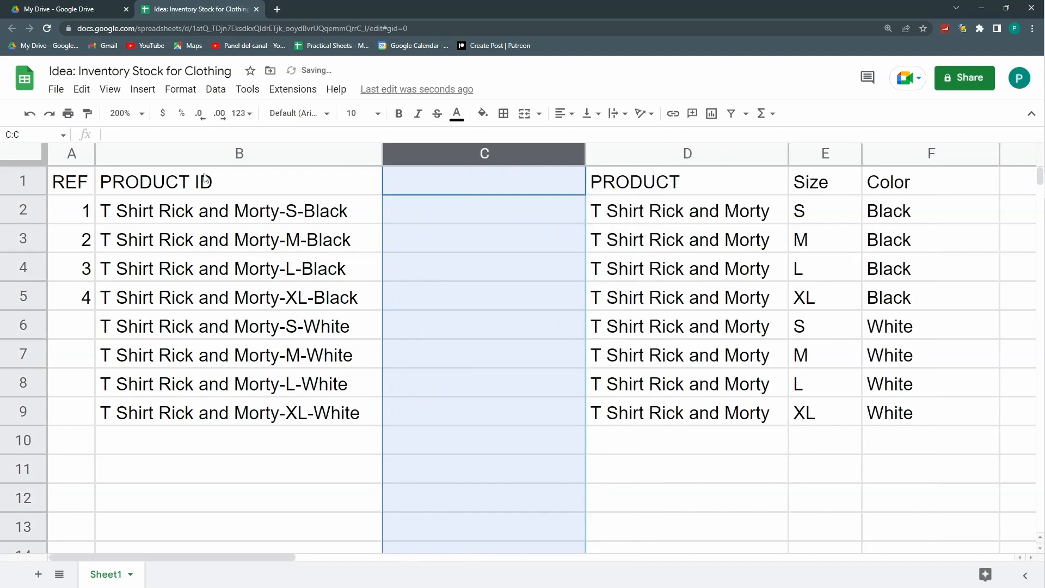
key(ctrl+c)
click(67, 156)
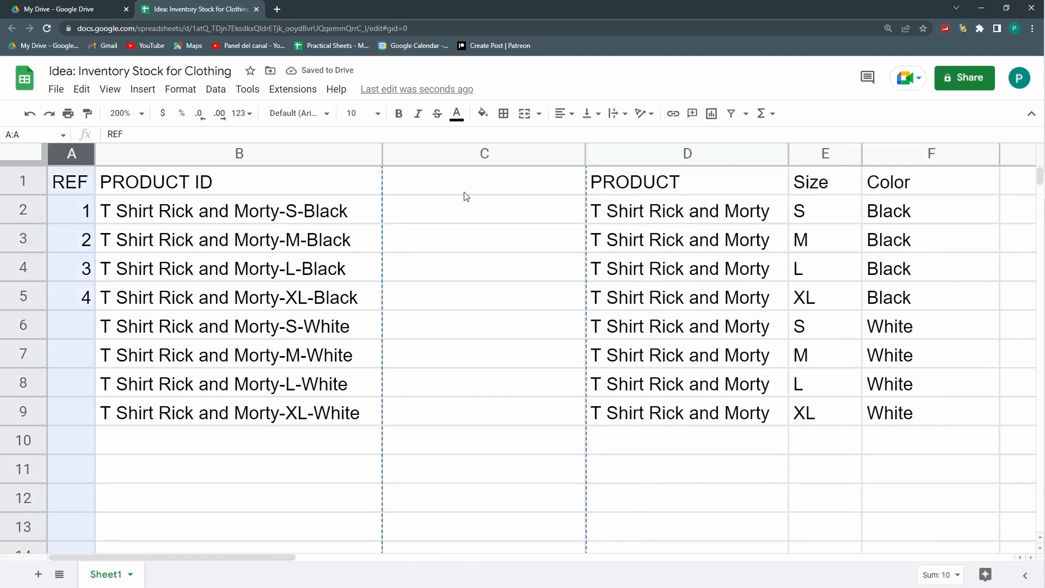
drag(542, 172, 539, 173)
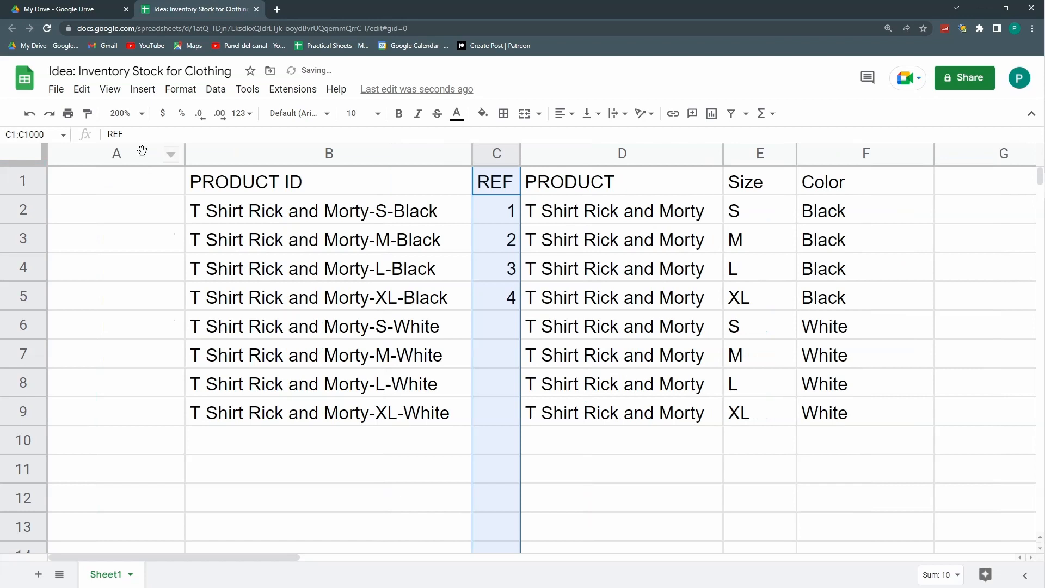
Delete the empty column A and continue the REF numbering from 5 to 8 in cells B6 to B9
click(139, 149)
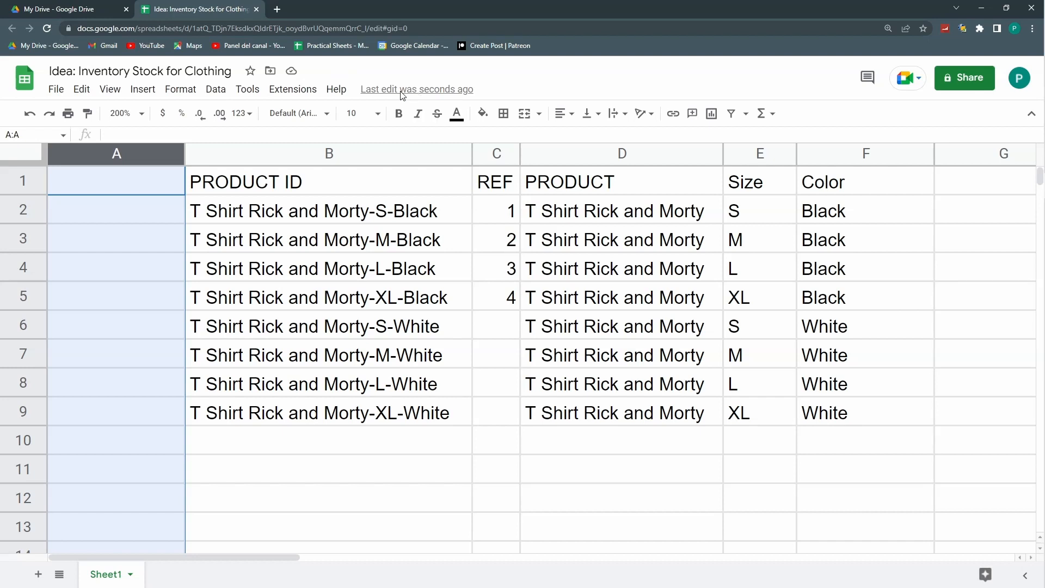
key(ctrl+alt+minus)
click(390, 306)
drag(359, 268, 382, 425)
click(514, 240)
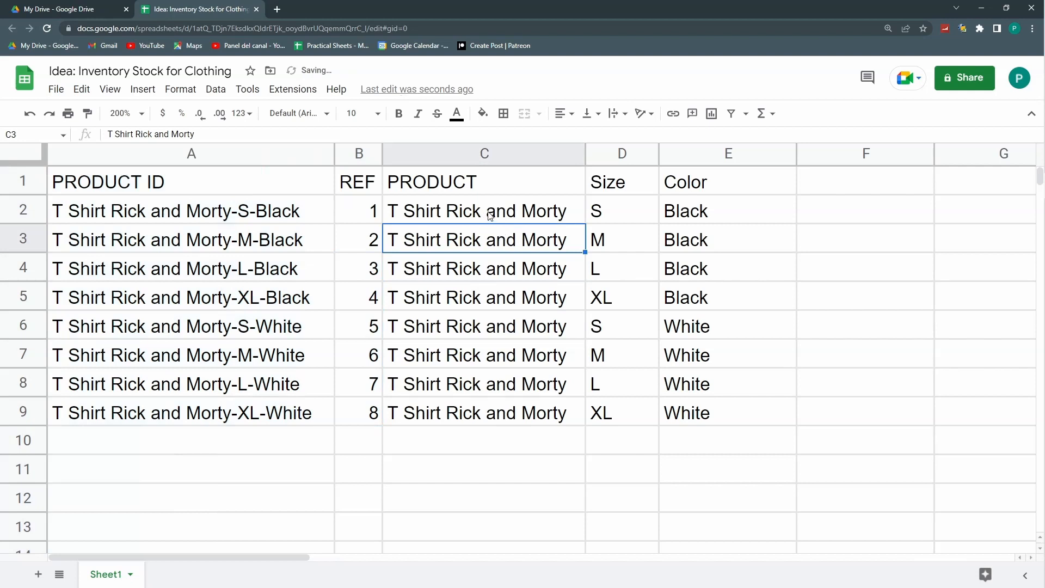
Enter T Shirt Stranger Things as the product in cell C10
click(456, 214)
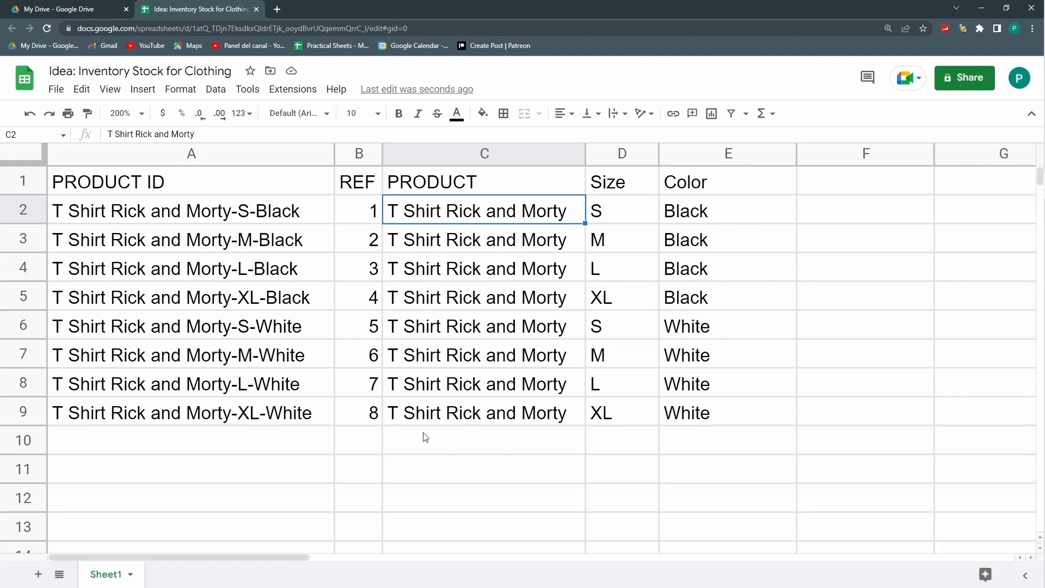
click(434, 446)
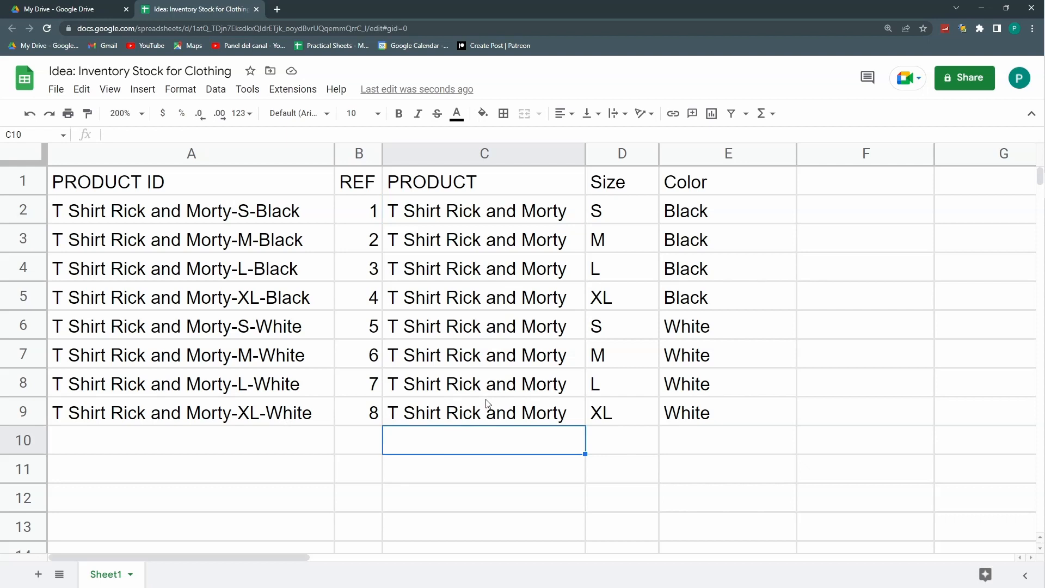
text(T Shirt S)
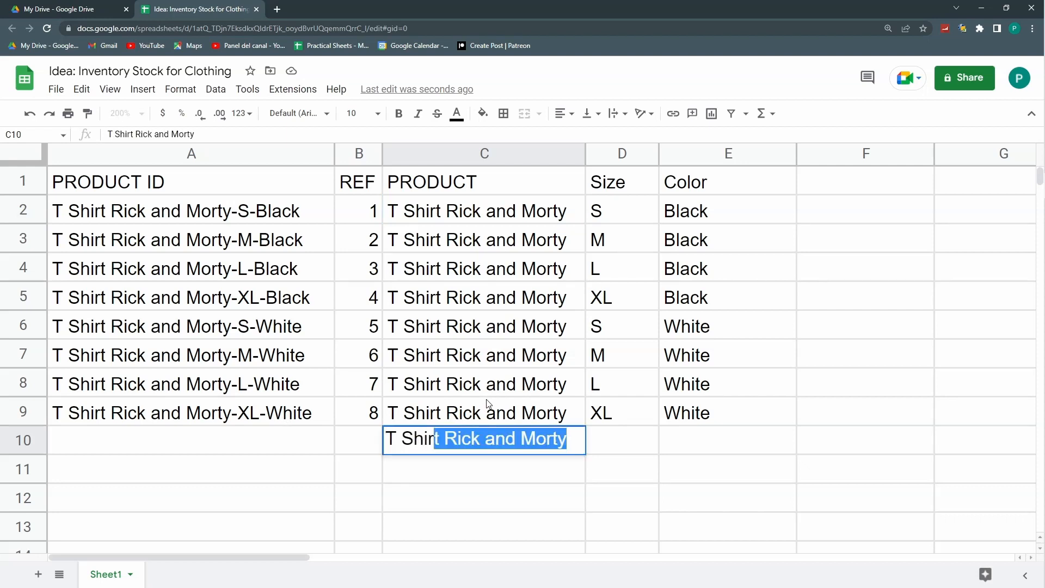
text(tranger Things)
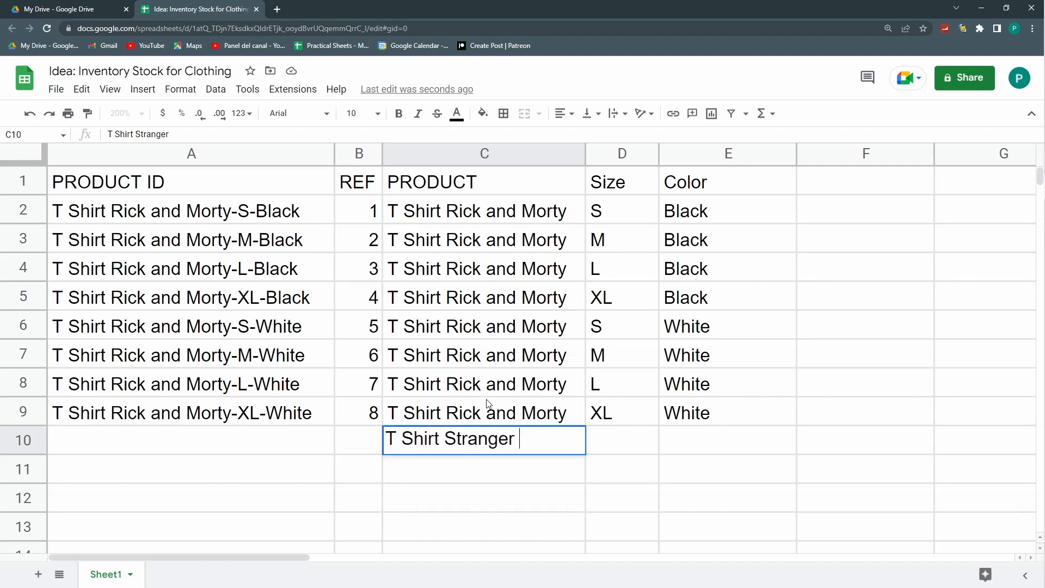
key(Return)
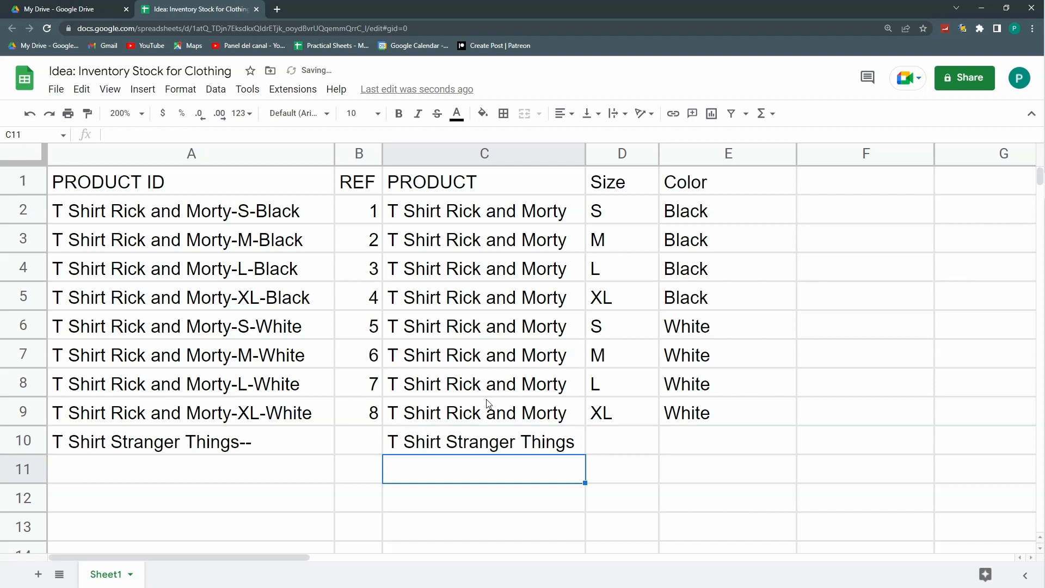
click(557, 453)
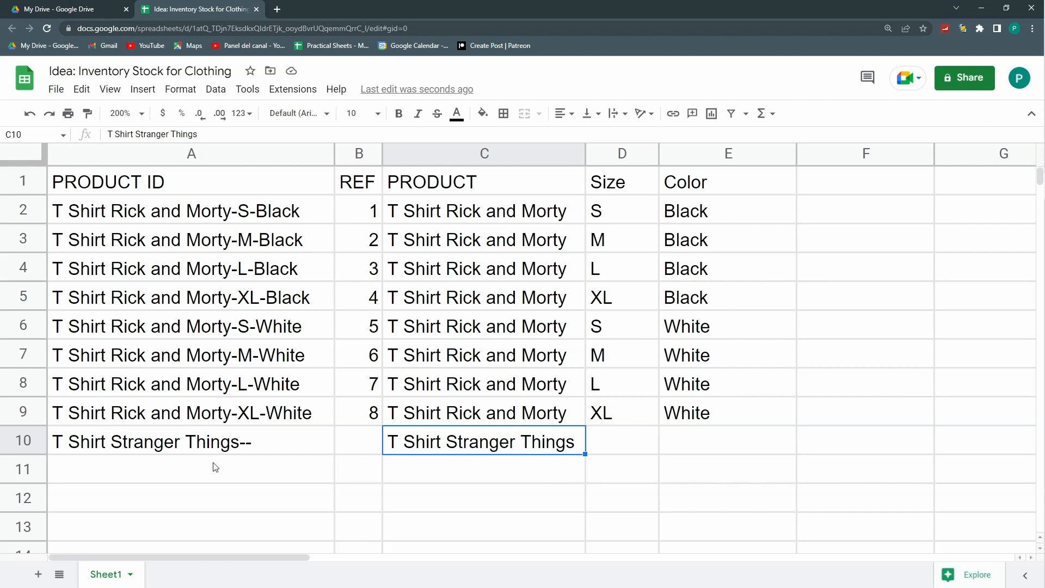
Add a new sheet to the workbook and rename it Lists
click(38, 574)
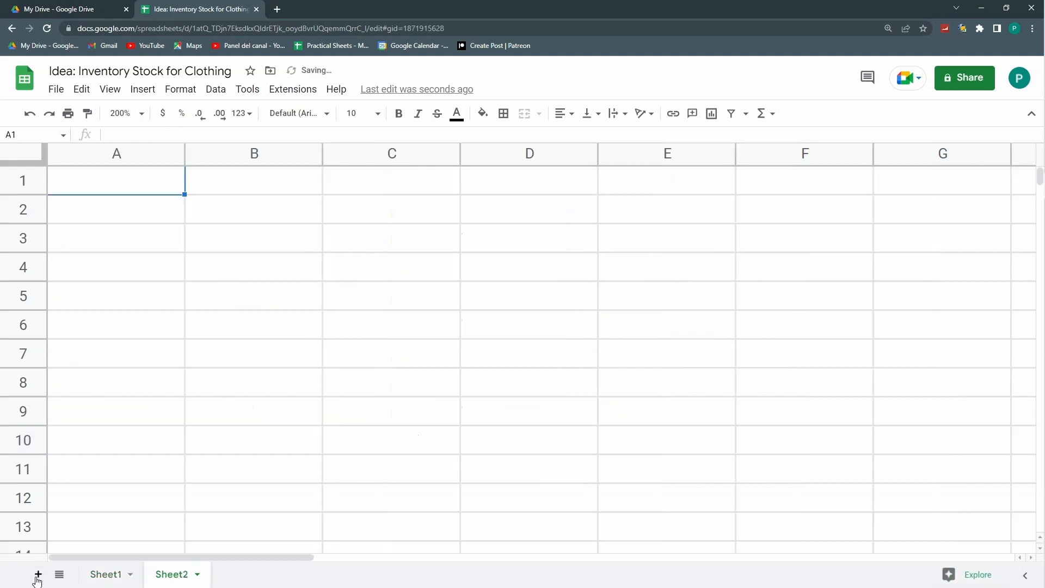
double_click(180, 575)
text(Lists)
key(Return)
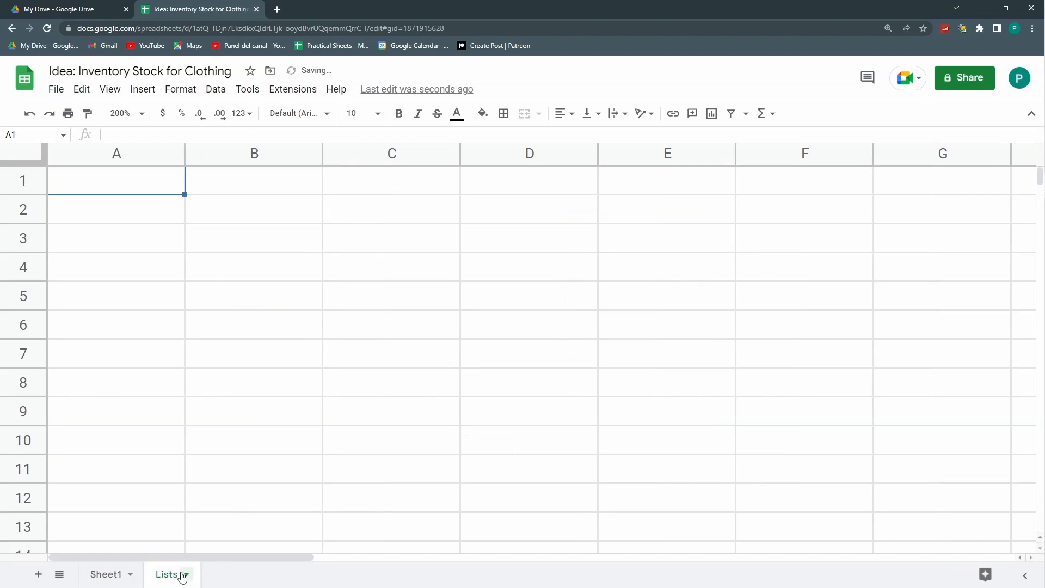
Rename Sheet1 as Products
click(107, 577)
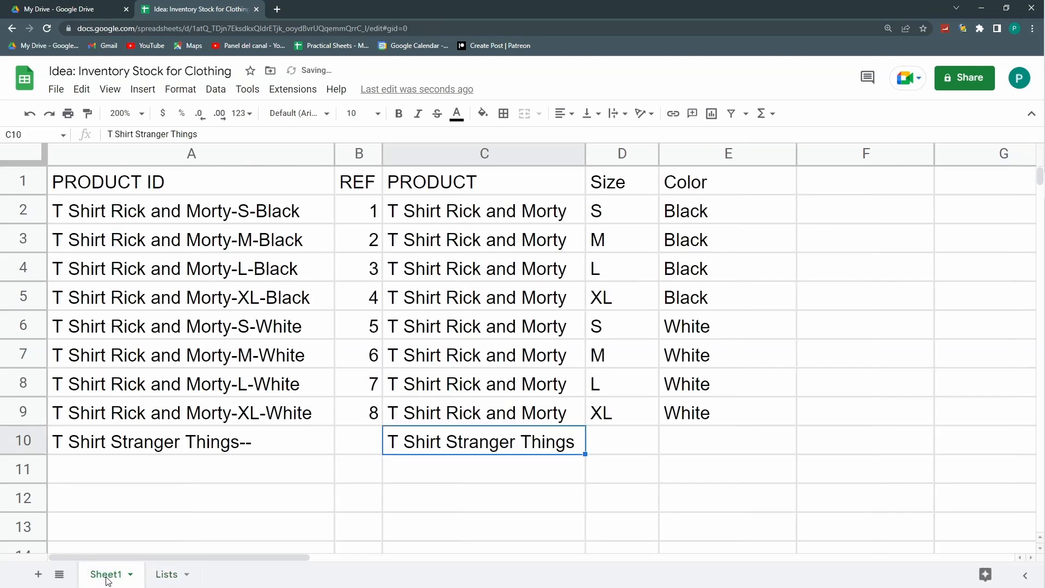
double_click(107, 577)
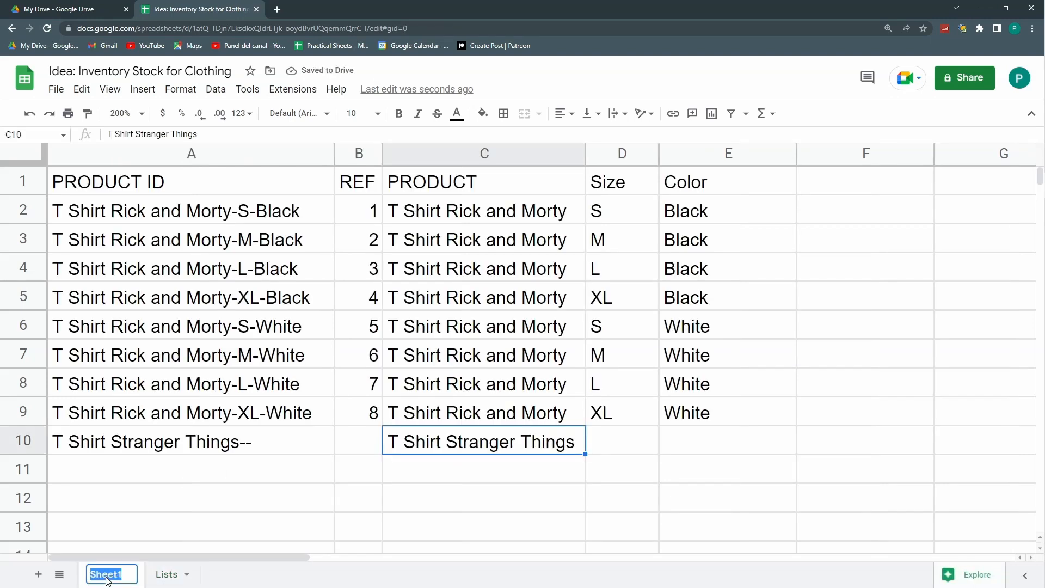
text(Prod)
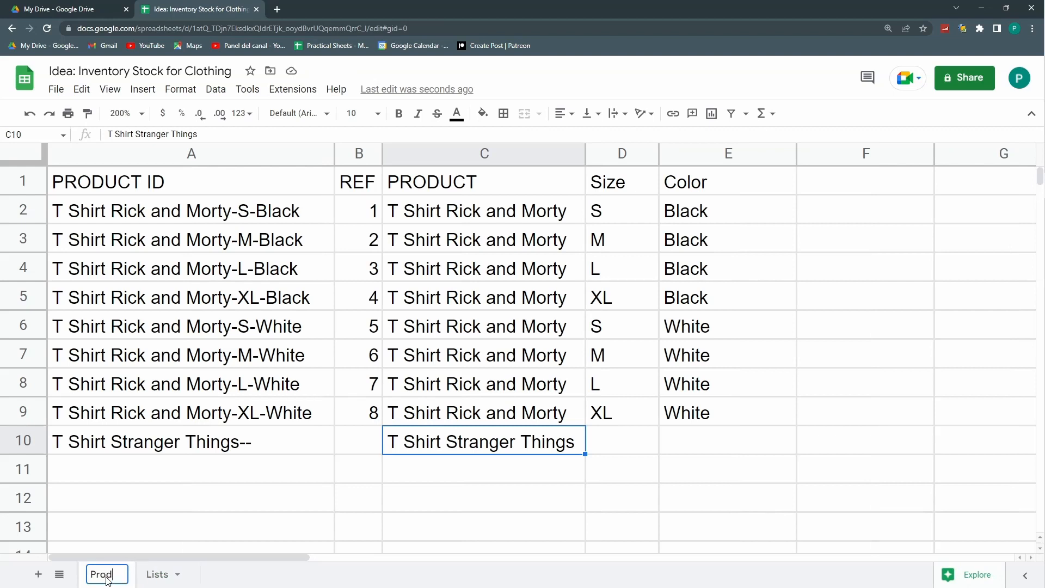
text(ucts)
key(Return)
Set the browser zoom to 175% and the spreadsheet zoom to 125%
key(ctrl+plus)
key(ctrl+plus)
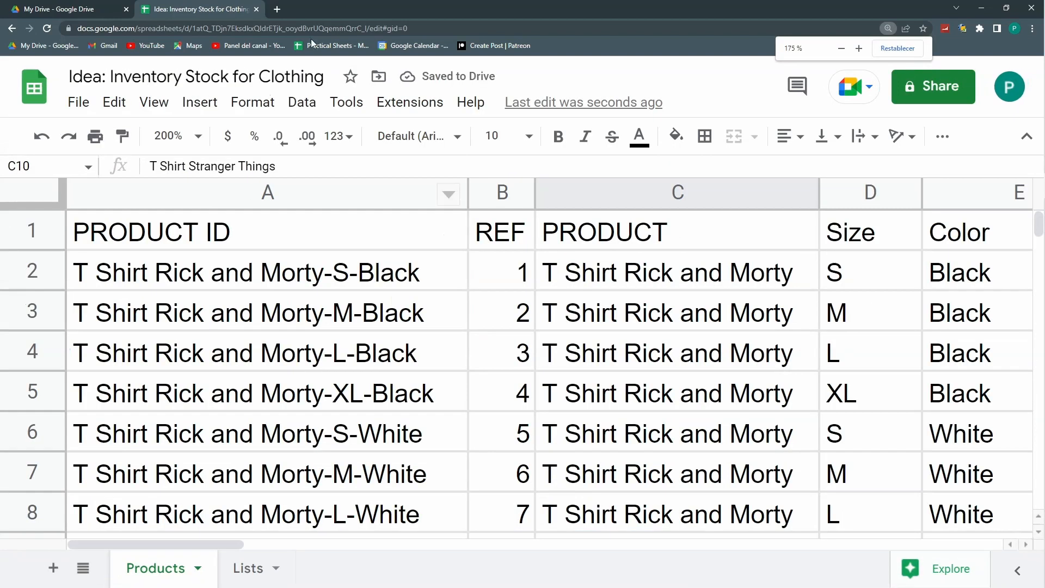
click(197, 136)
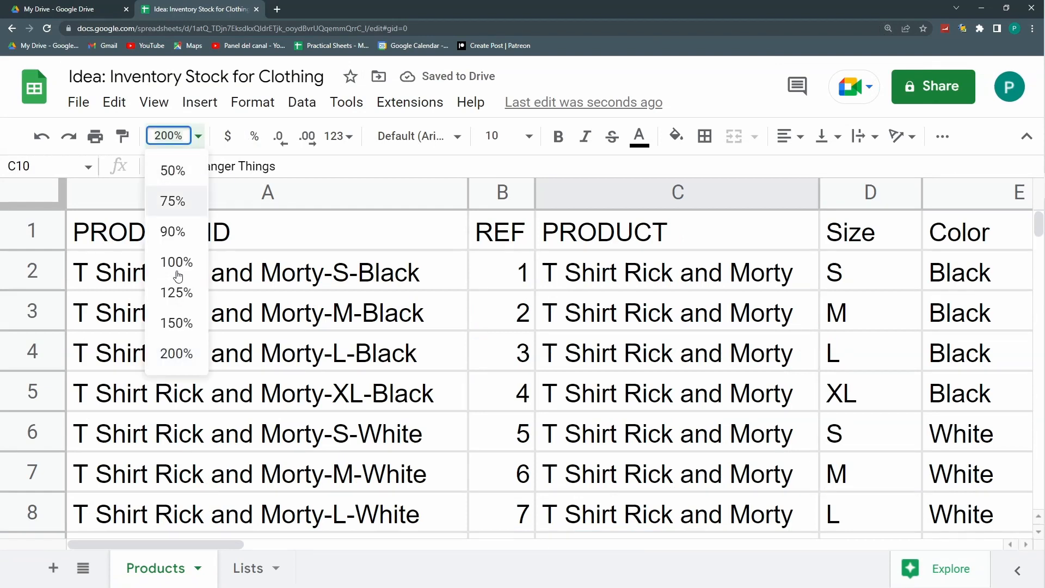
click(176, 292)
click(493, 294)
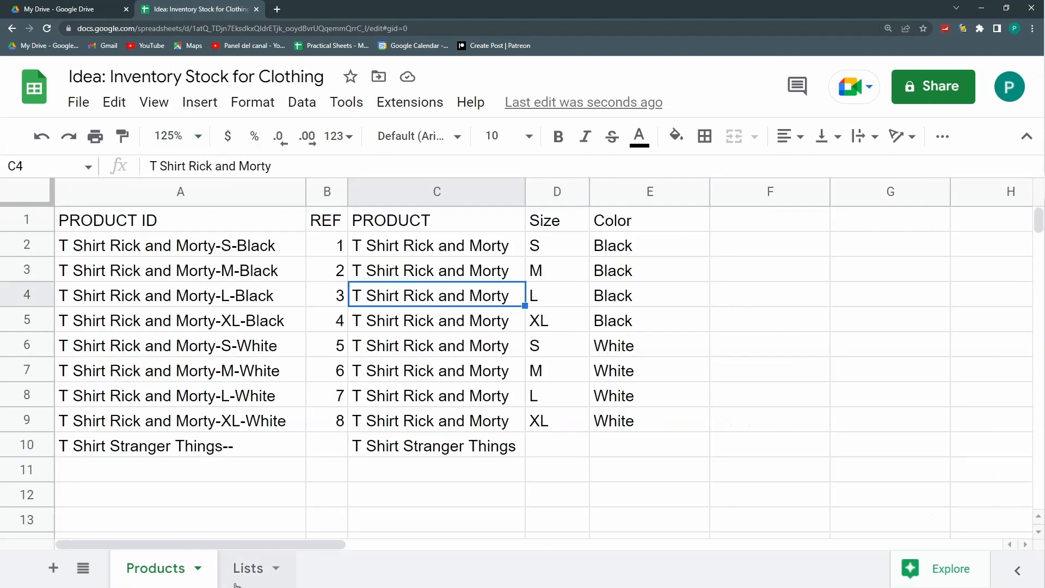
Copy the two distinct product names from C9:C10 of the Products sheet into the Lists sheet starting at A2
click(448, 248)
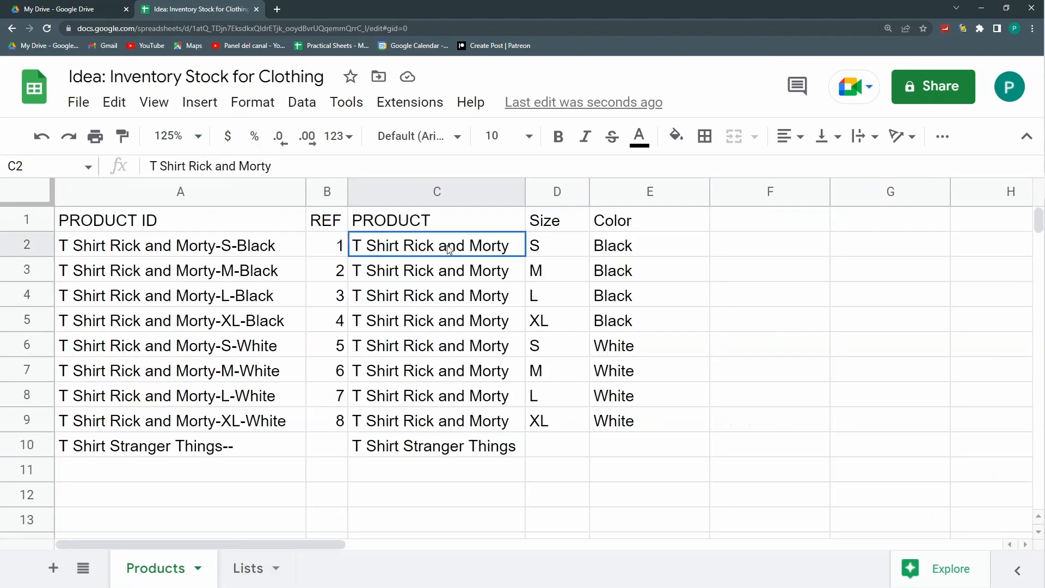
drag(442, 248, 428, 449)
click(246, 569)
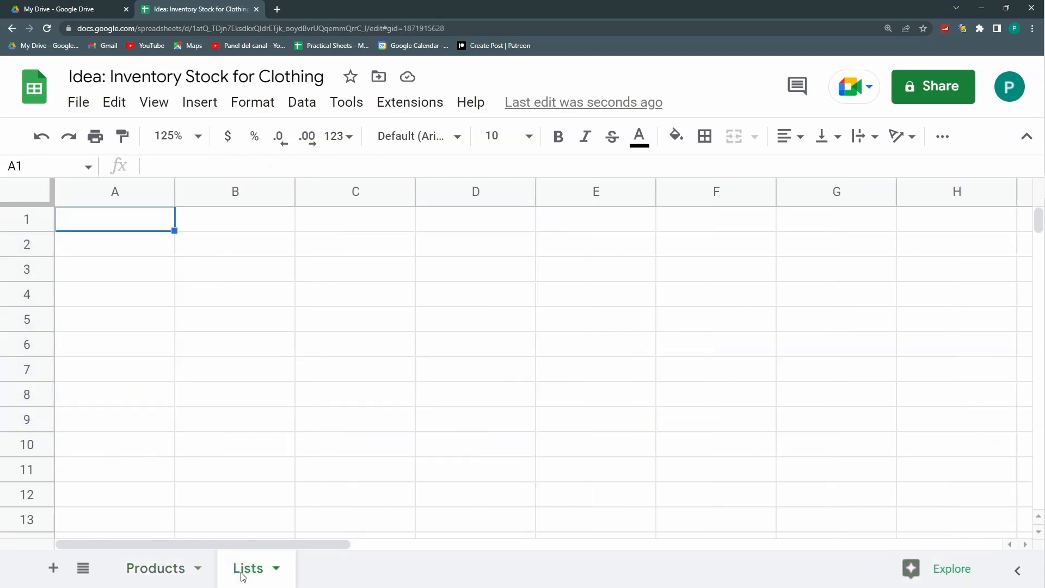
drag(157, 223, 147, 375)
click(152, 250)
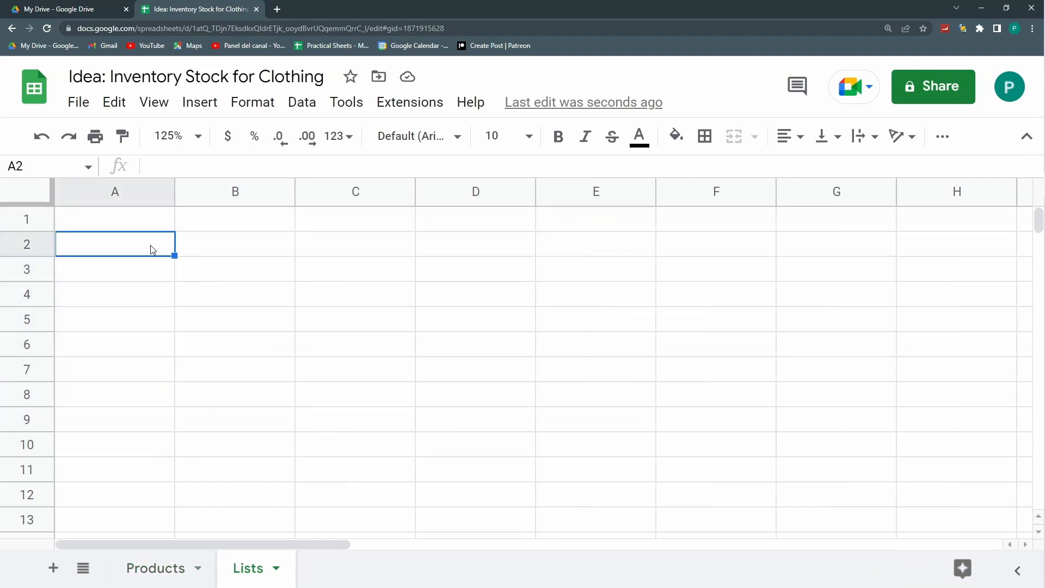
click(141, 576)
drag(431, 428, 430, 447)
key(ctrl+c)
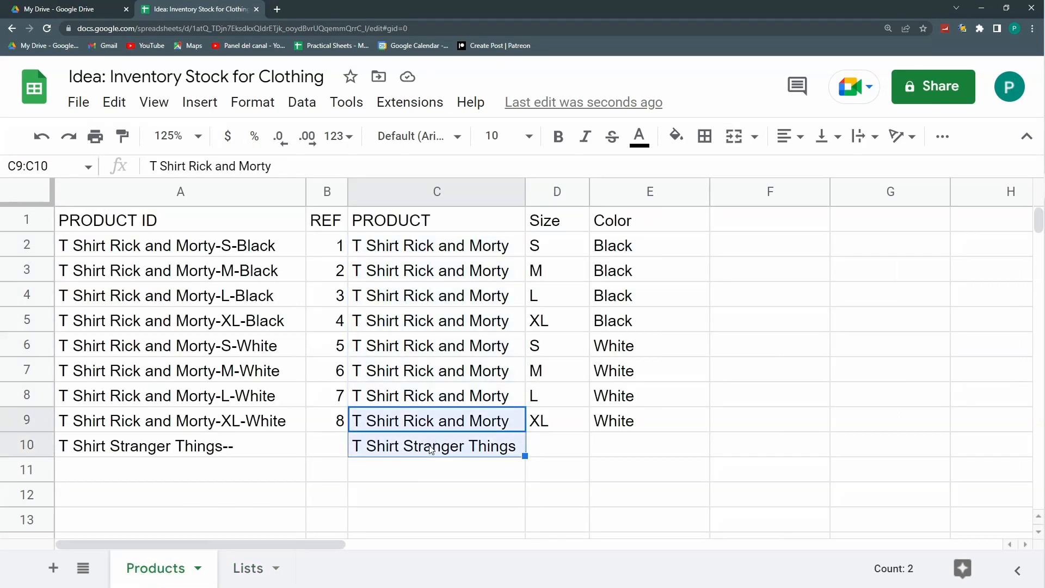
click(251, 567)
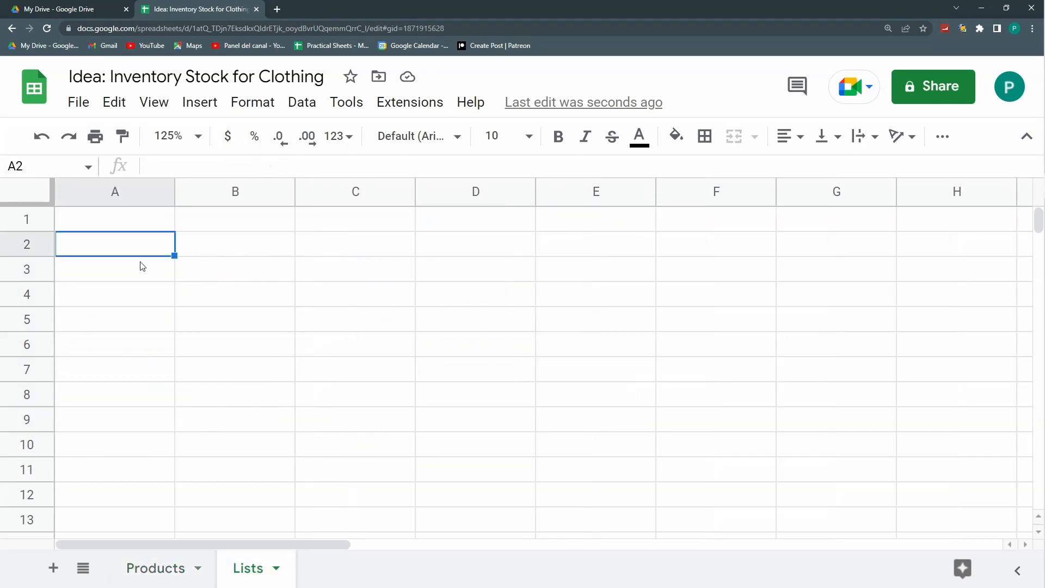
key(ctrl+v)
Enter the header PRODUCT NAME in cell A1 of the Lists sheet
click(148, 225)
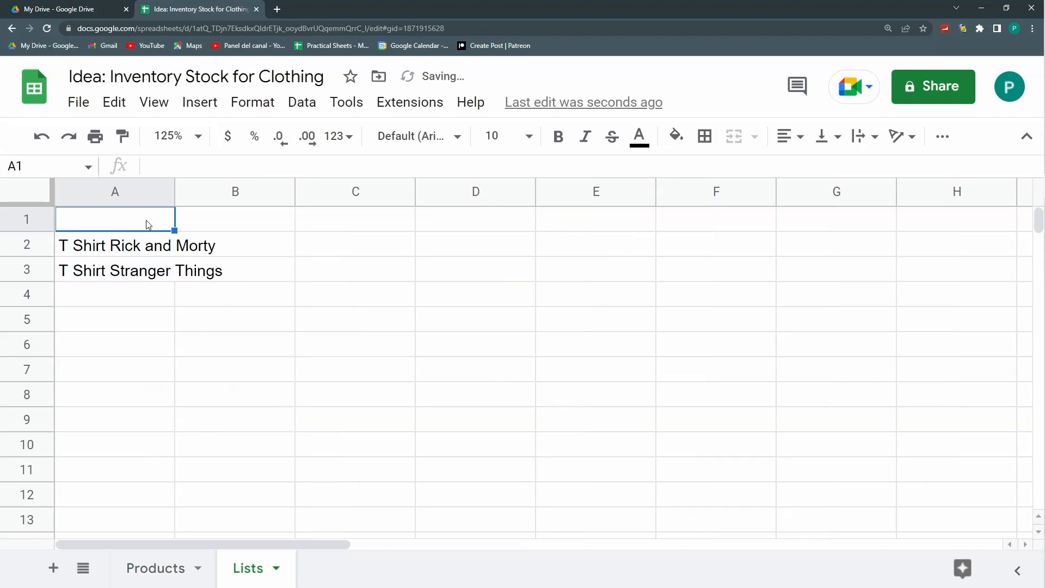
text(PRODUCT NM)
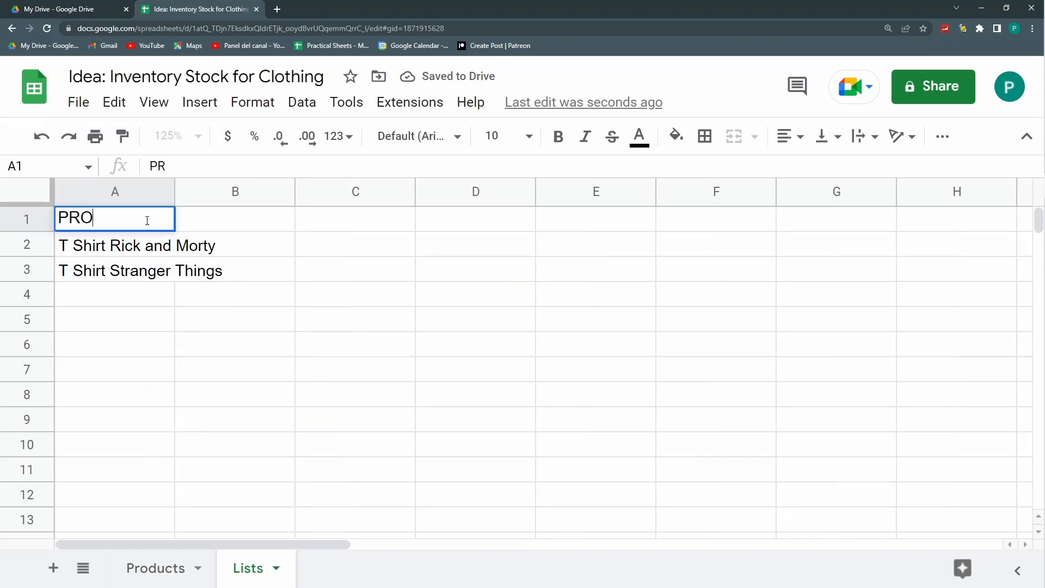
key(BackSpace)
text(AME)
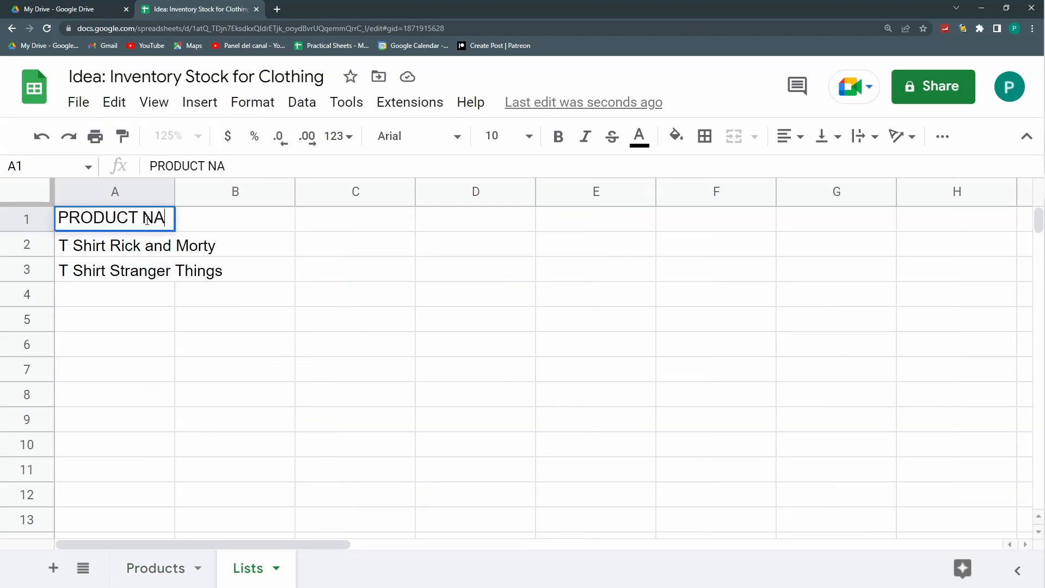
key(Return)
Change the header in C1 of the Products sheet to PRODUCT NAME
click(136, 568)
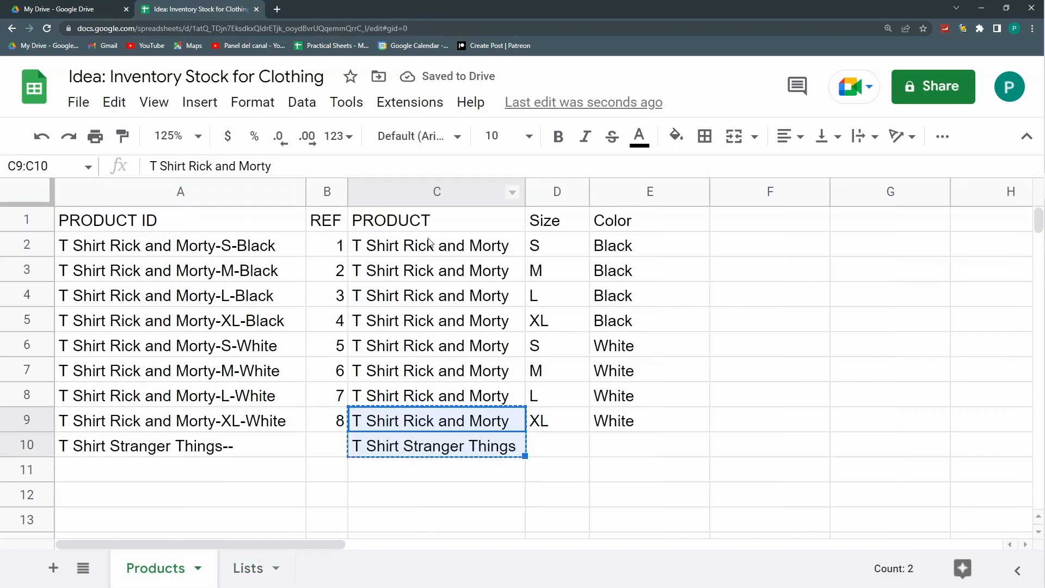
double_click(438, 223)
text(NAME)
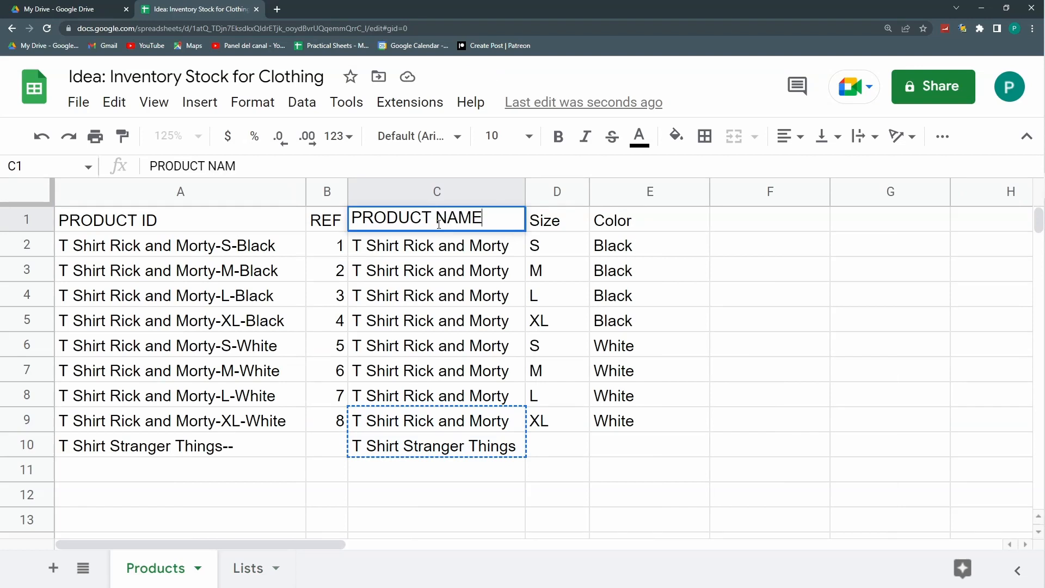
key(Return)
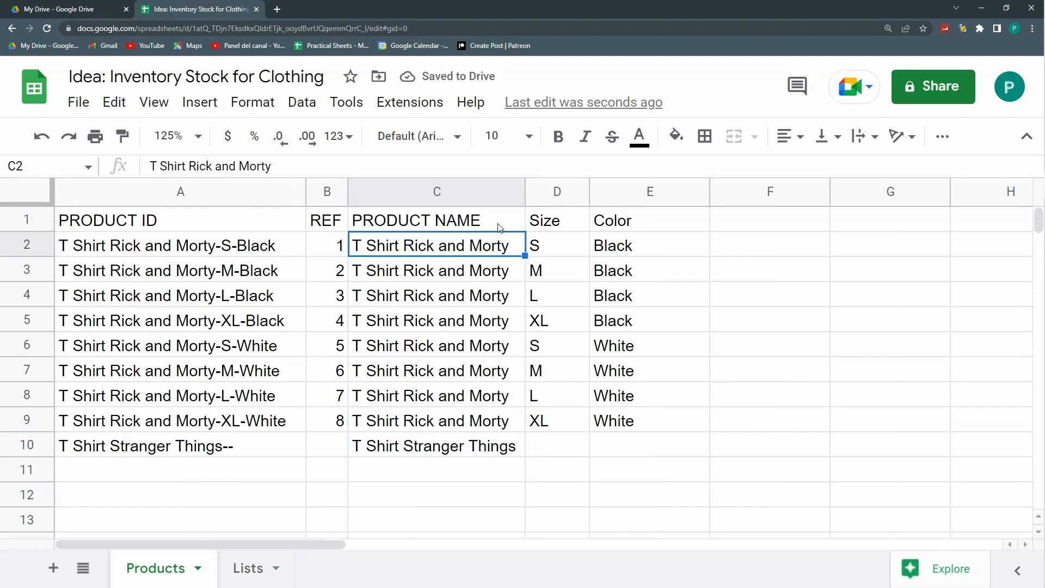
drag(459, 223, 435, 421)
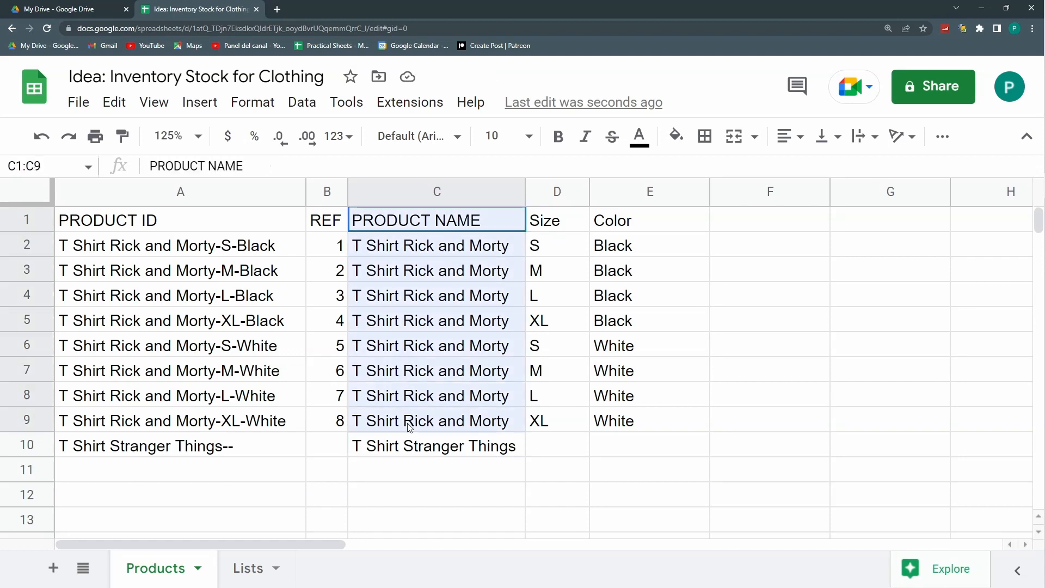
drag(224, 274, 245, 421)
drag(476, 228, 430, 421)
drag(270, 255, 245, 426)
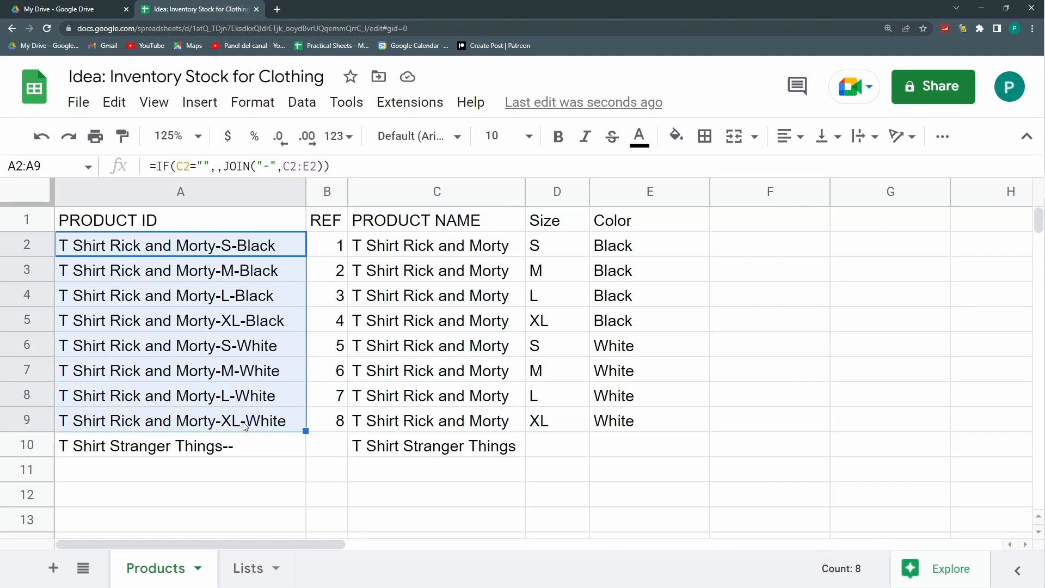
Widen column A on the Lists sheet and return to the Products sheet
click(248, 572)
click(193, 576)
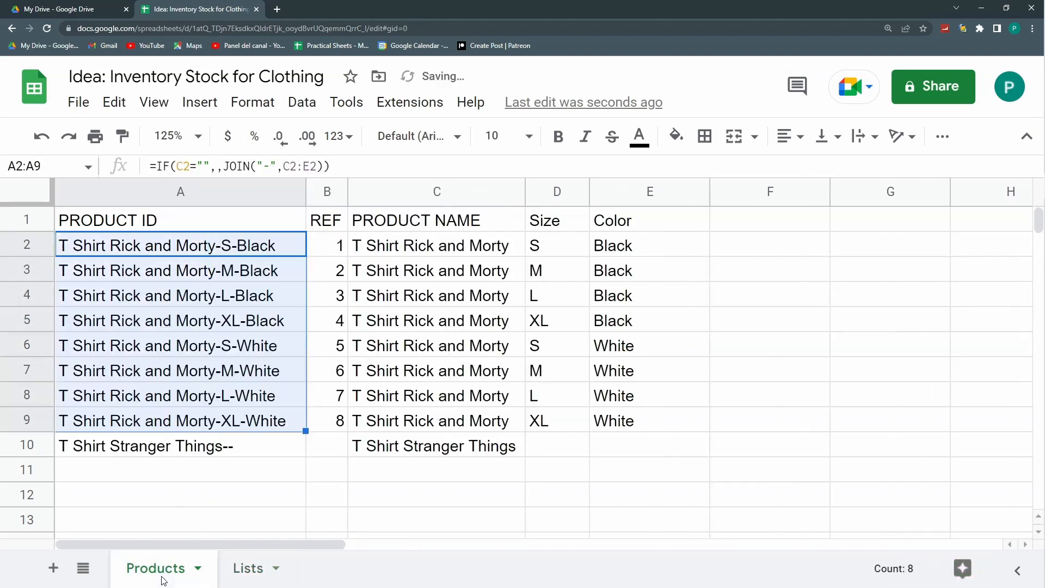
Add a dropdown validation to C2 of the Products sheet from the range Lists!A2:A, showing a warning on invalid data
mouse_move(434, 249)
mouse_down()
mouse_move(408, 397)
mouse_move(428, 248)
mouse_up()
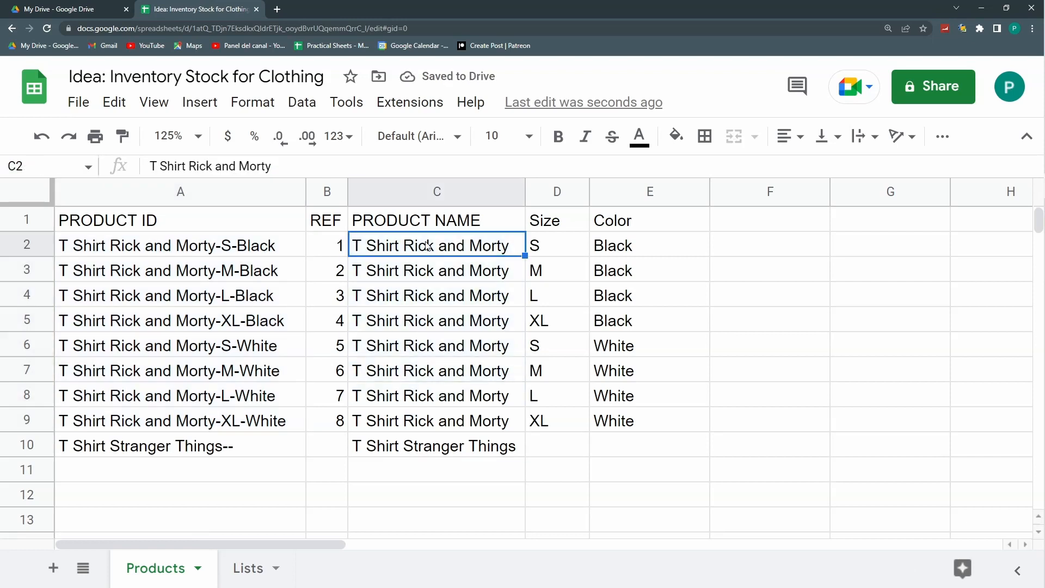
click(305, 103)
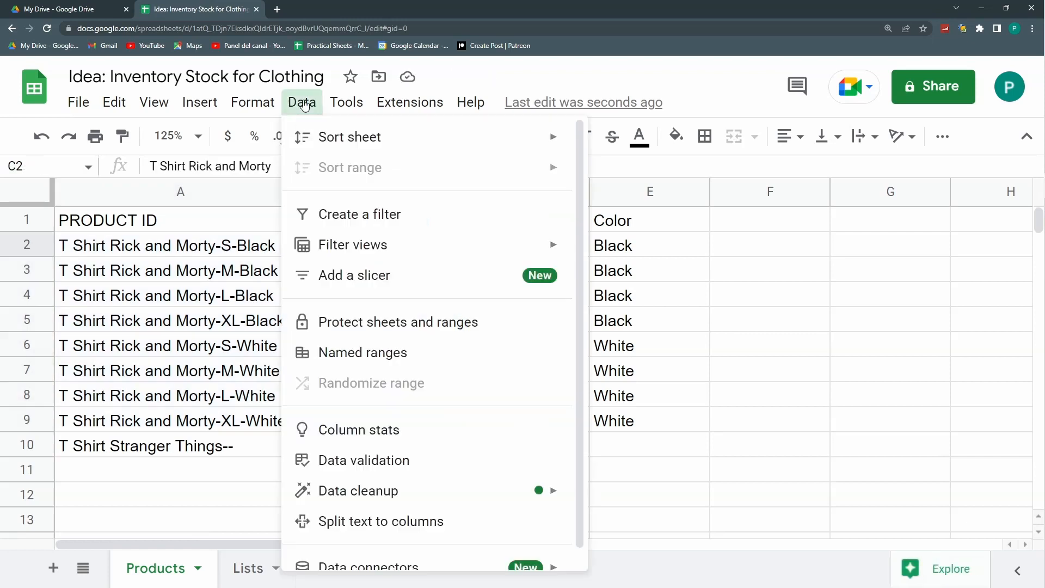
click(402, 461)
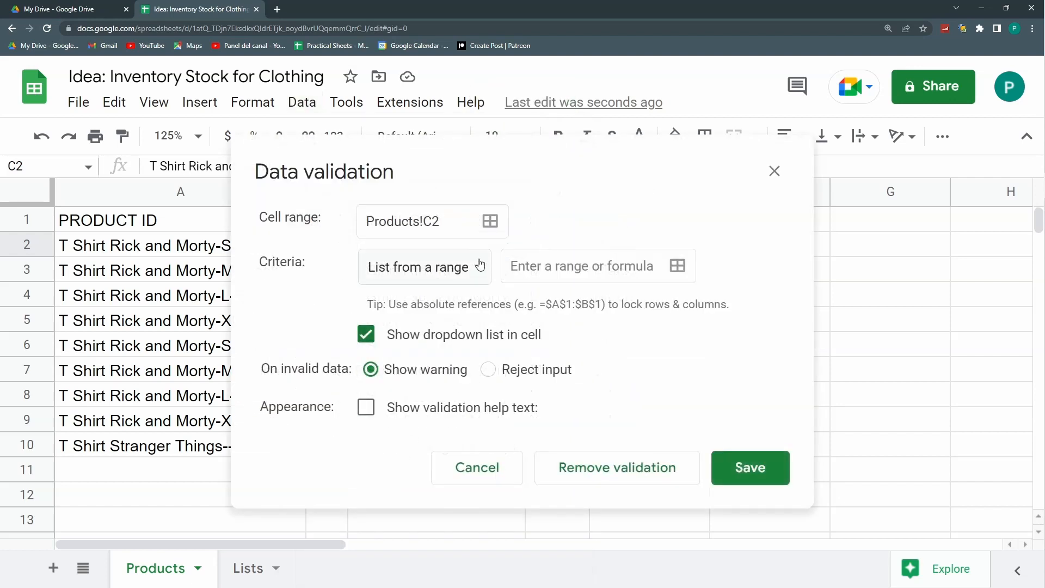
click(678, 265)
click(257, 580)
drag(189, 247, 196, 344)
click(368, 227)
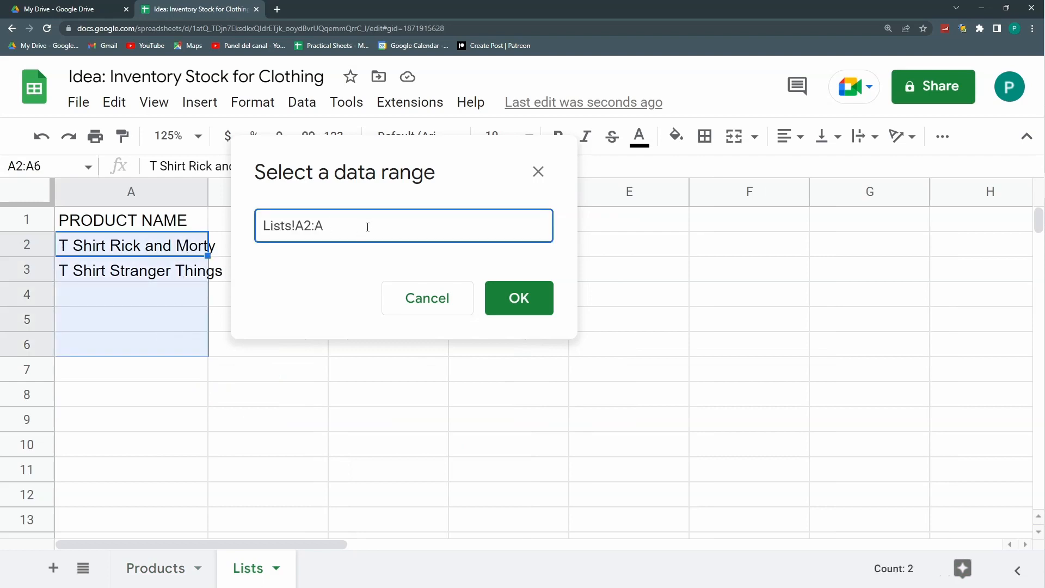
click(527, 297)
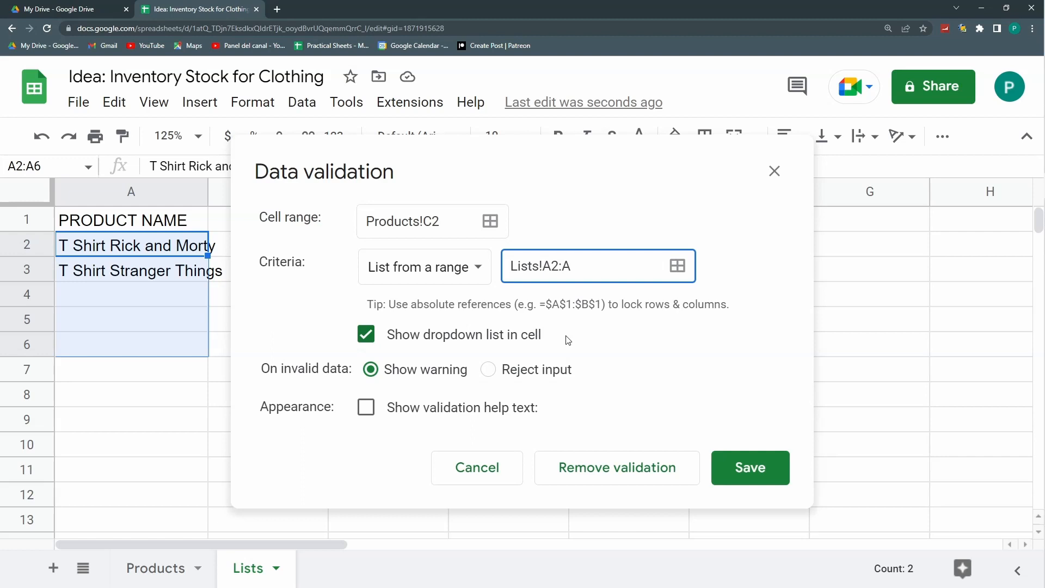
click(488, 369)
click(393, 373)
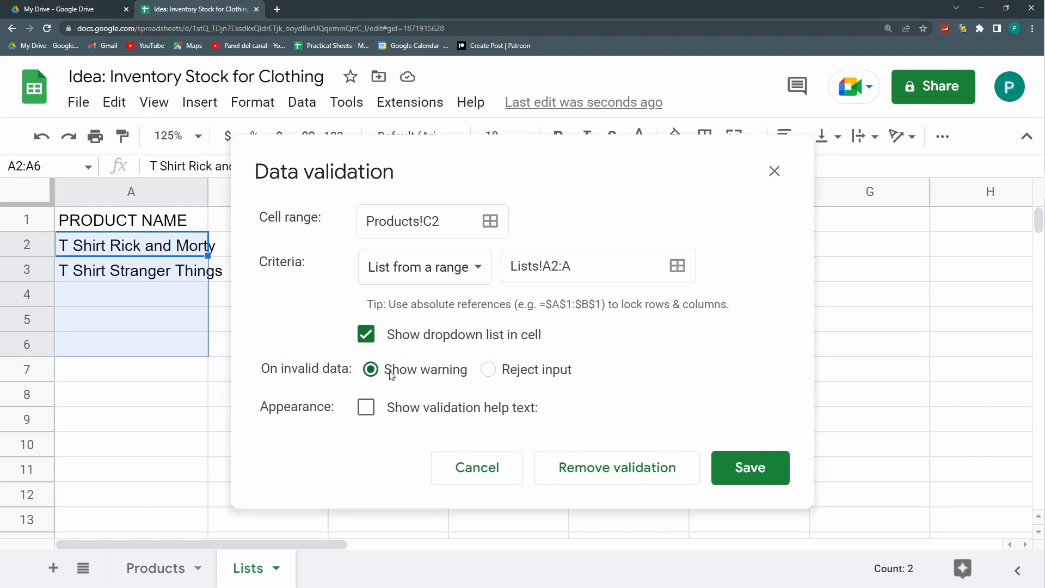
click(728, 457)
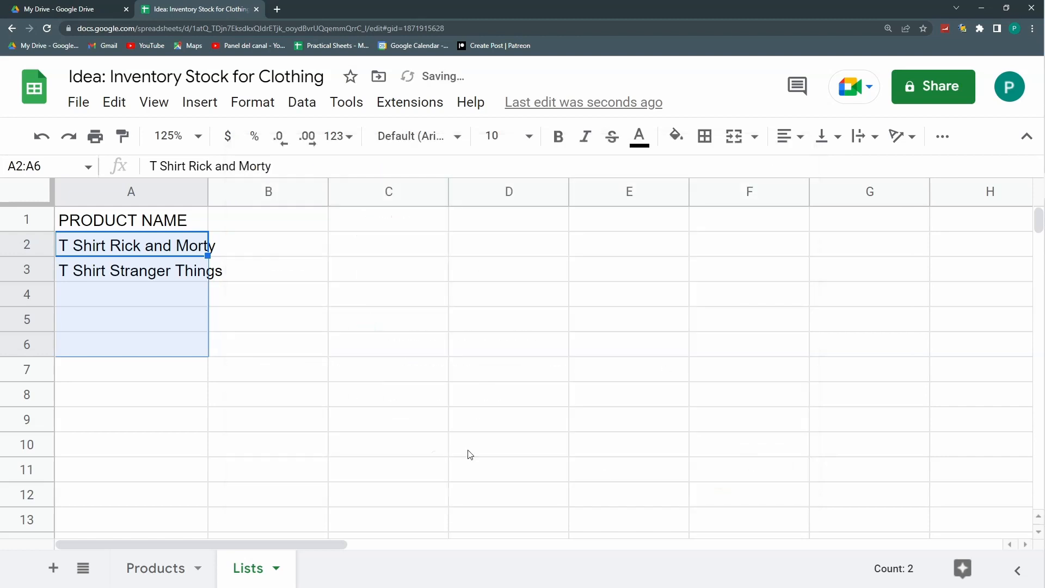
Return to the Products sheet and check the dropdown options in C2
click(212, 581)
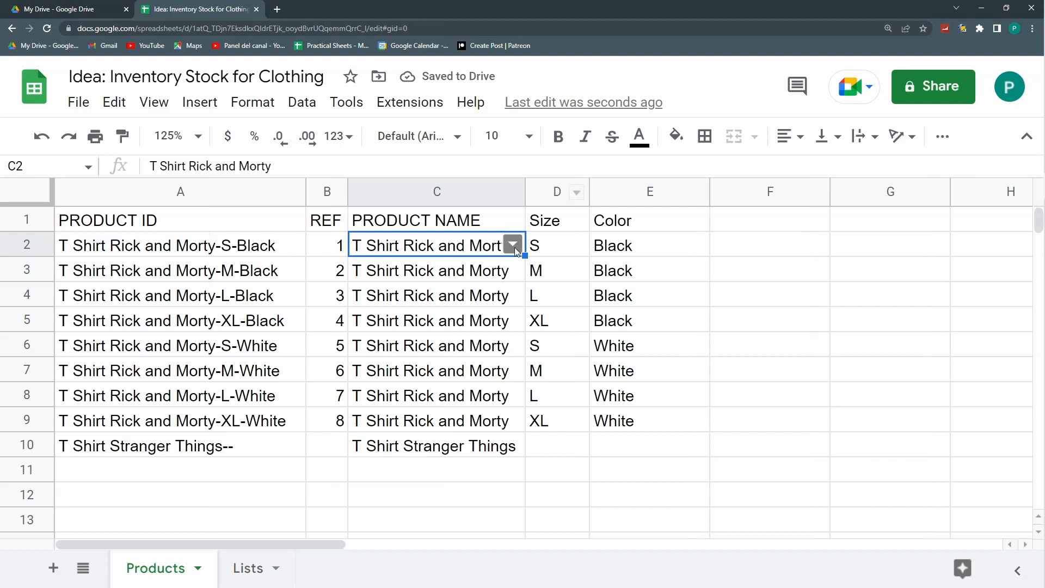
click(514, 247)
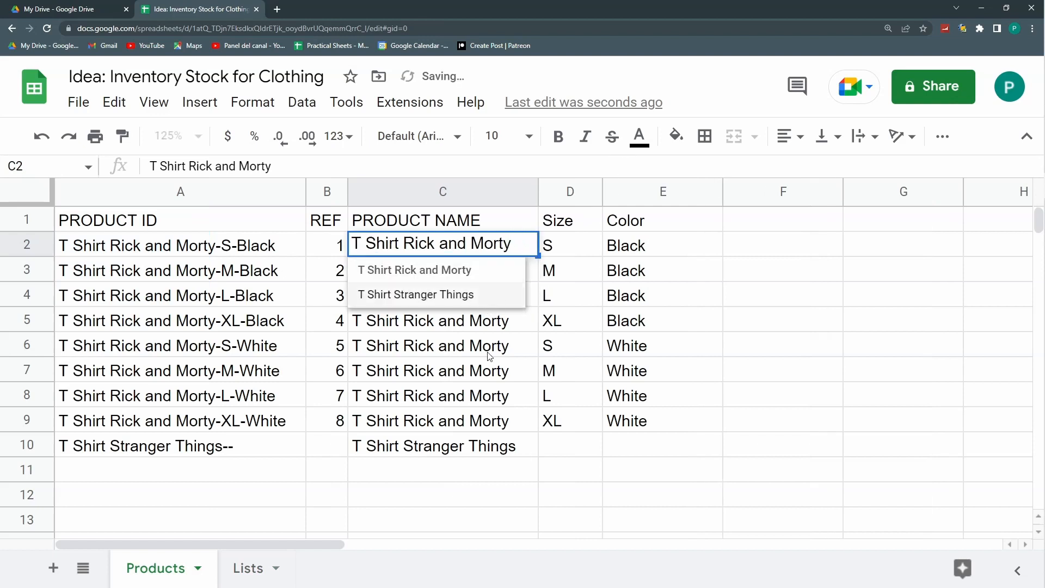
click(509, 448)
Copy C2 and apply its data validation only to C2:C1000 on the Products sheet
click(510, 240)
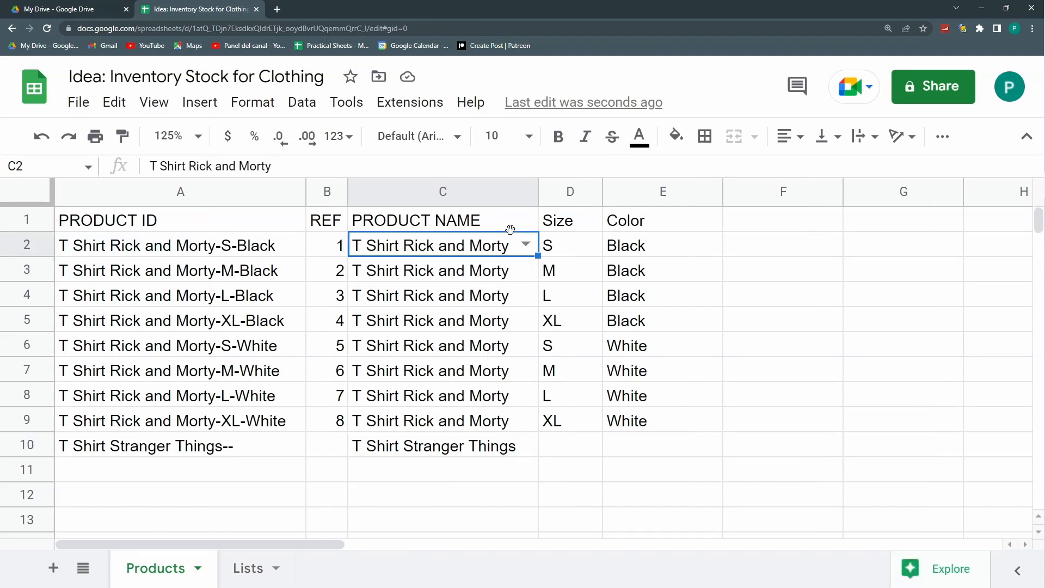
key(ctrl+c)
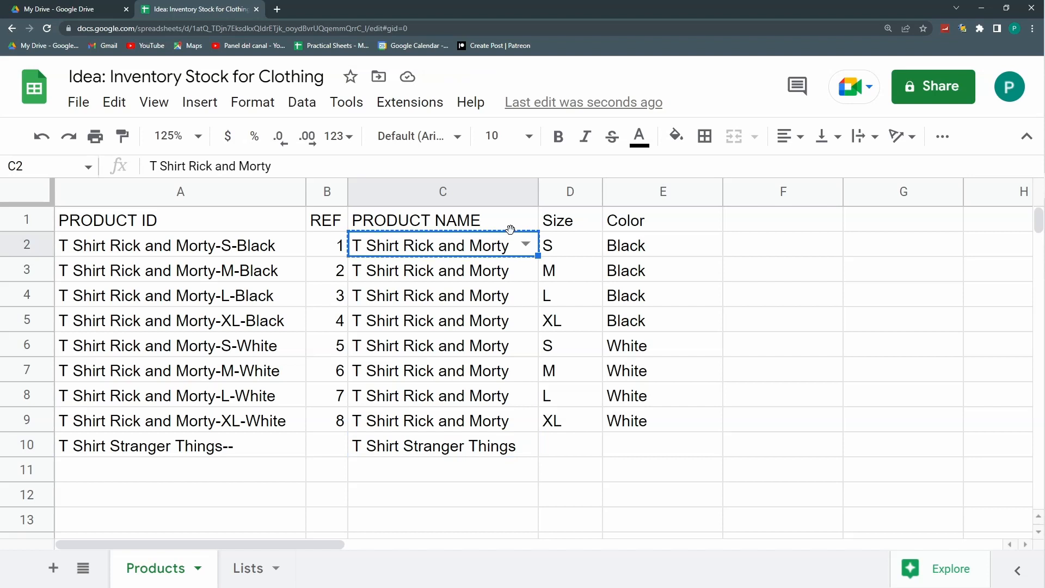
key(ctrl+shift+Down)
key(ctrl+shift+Down)
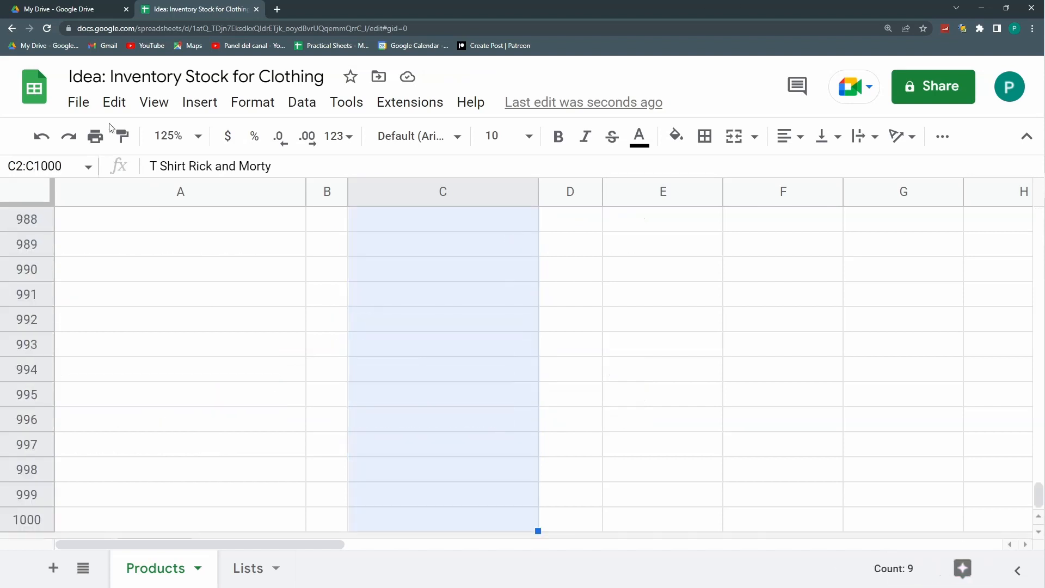
click(122, 113)
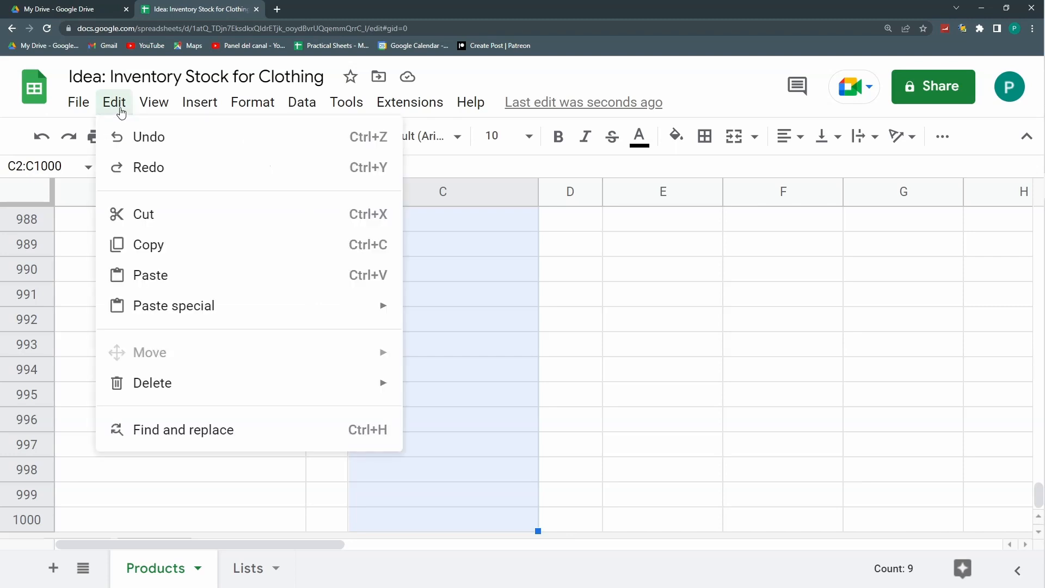
mouse_move(252, 318)
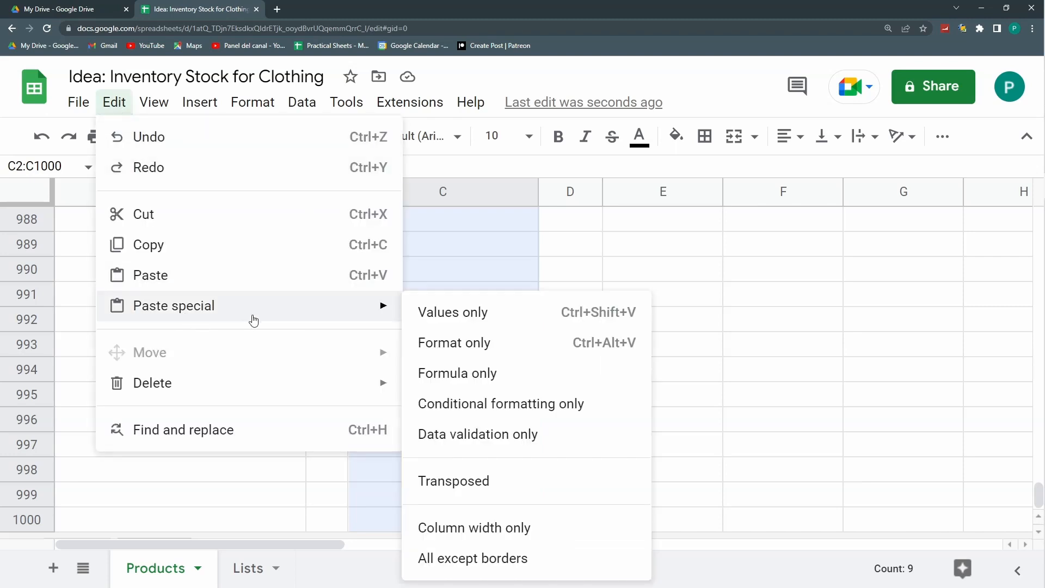
click(477, 435)
Check the dropdown options in C994 near the end of the product name column
click(480, 378)
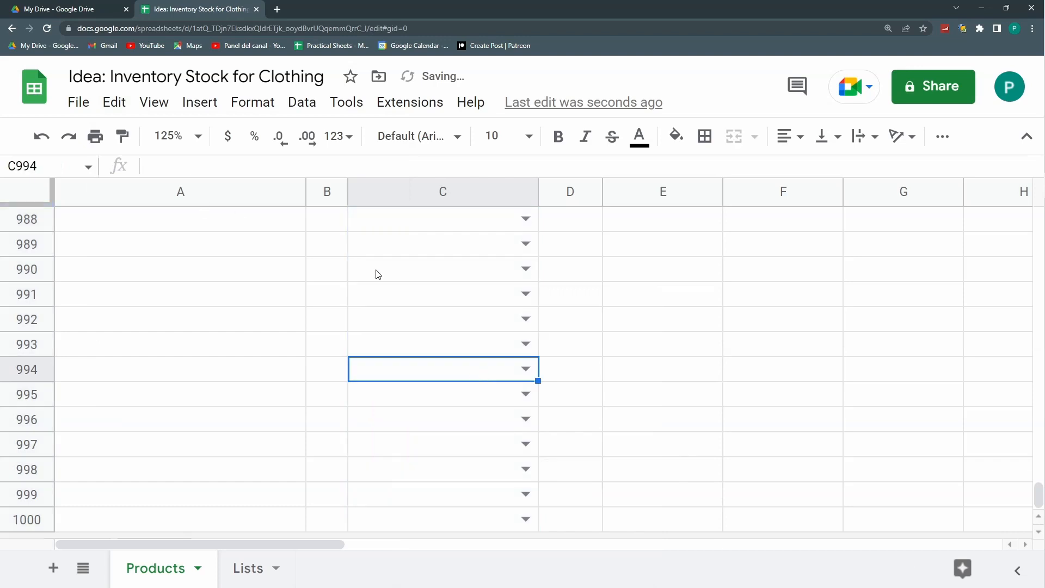
click(525, 369)
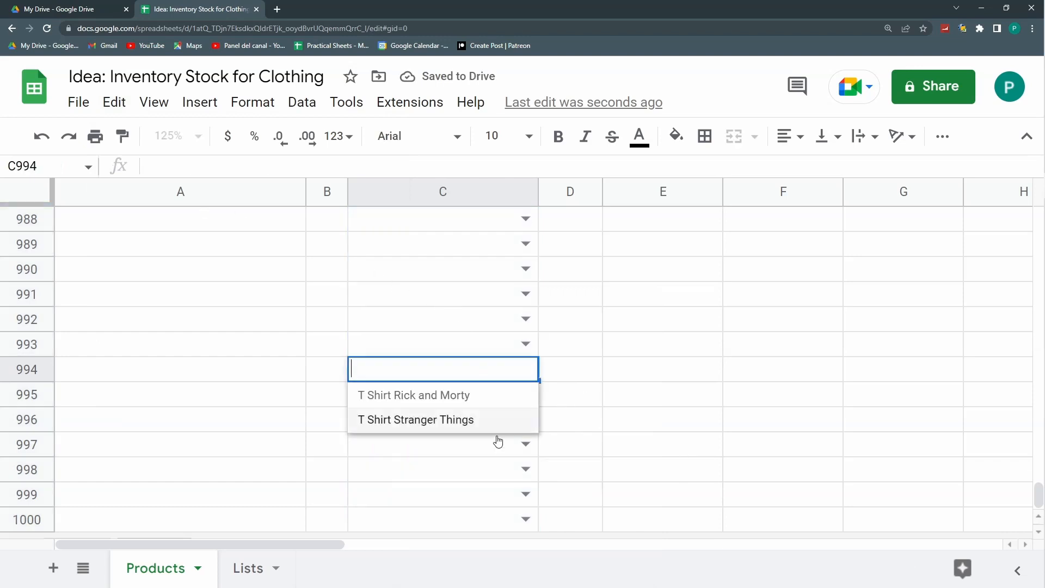
click(467, 324)
Enter T Shirt The Simpsons as a new product name in C11, the first empty cell under the existing names
key(ctrl+Up)
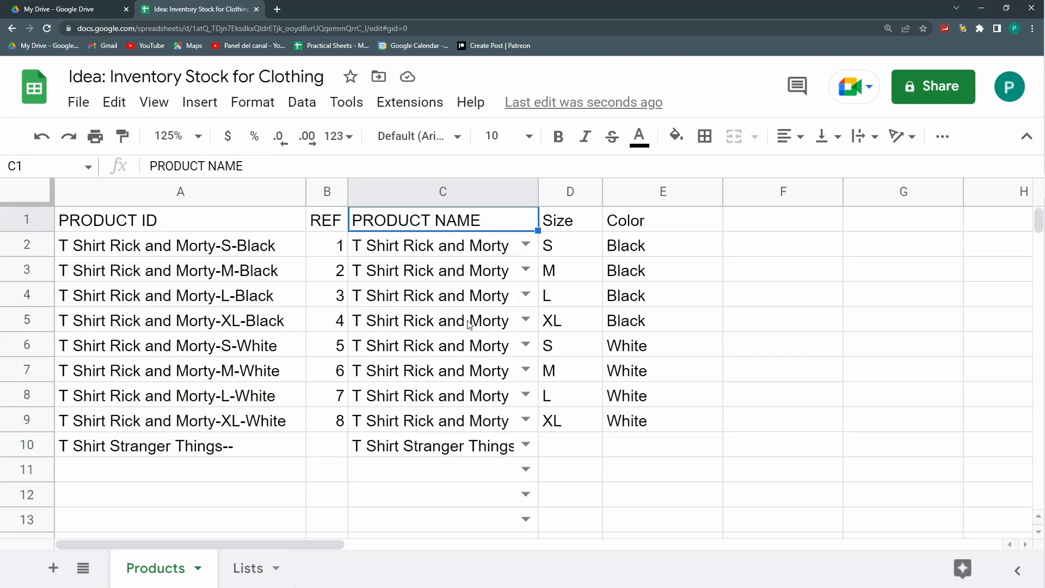
key(Down)
key(ctrl+Down)
key(Down)
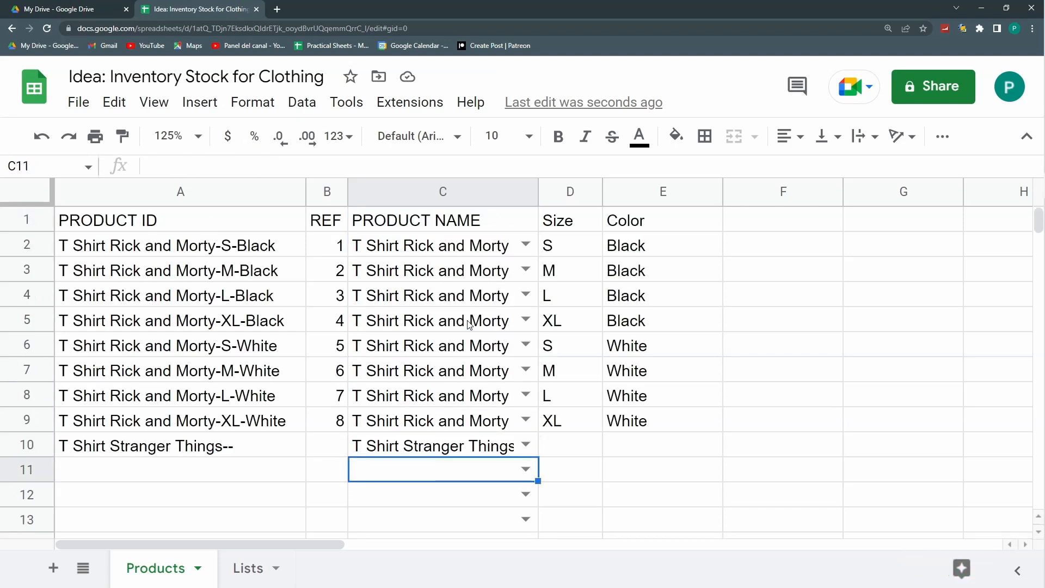
text(T Shirt Th)
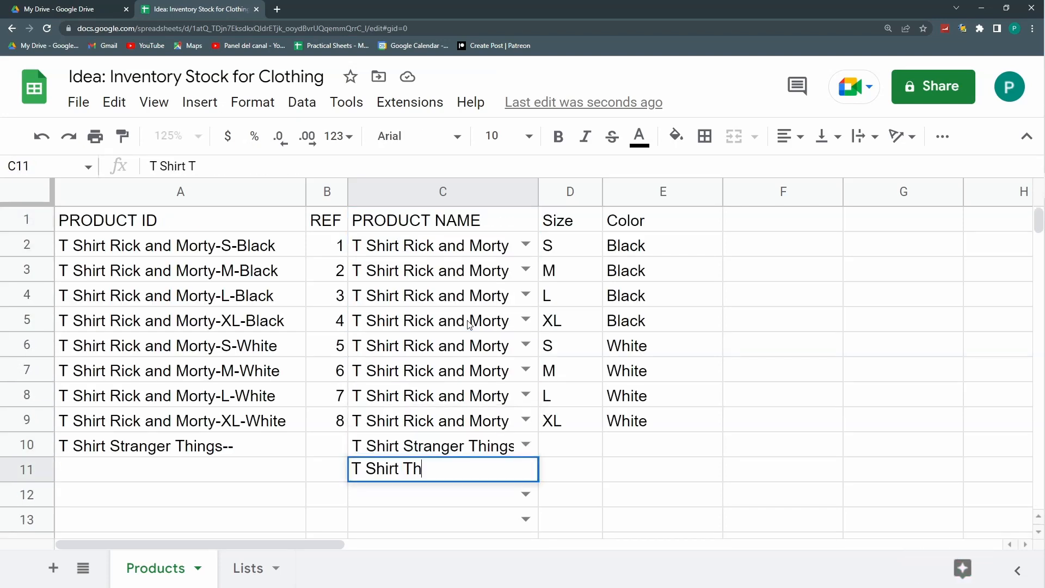
text(e Simpsons)
key(Return)
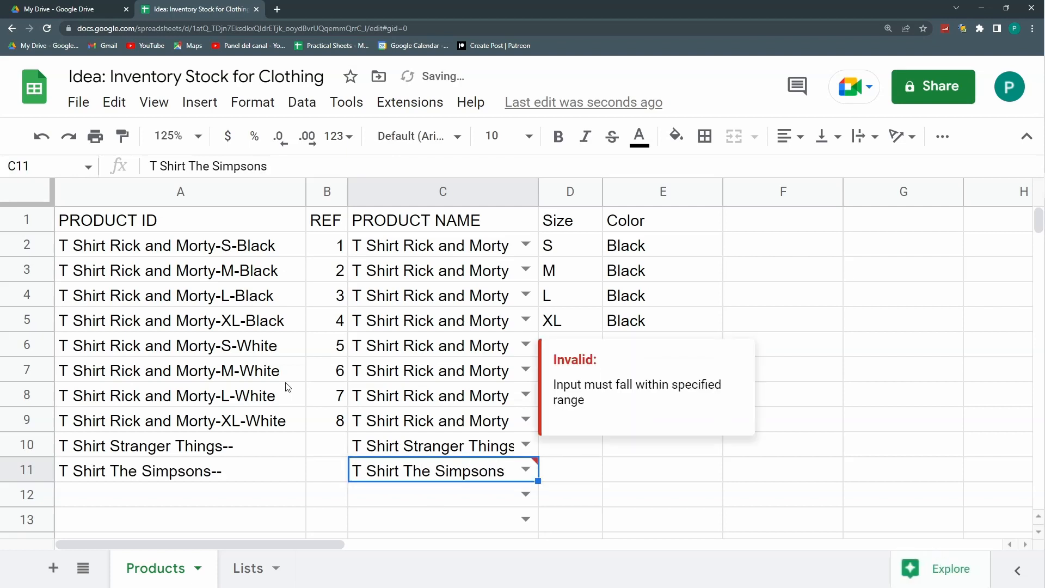
Review the product name dropdown in C12 and the size and color entries on the Products sheet
click(580, 440)
scroll(481, 479, down, 1)
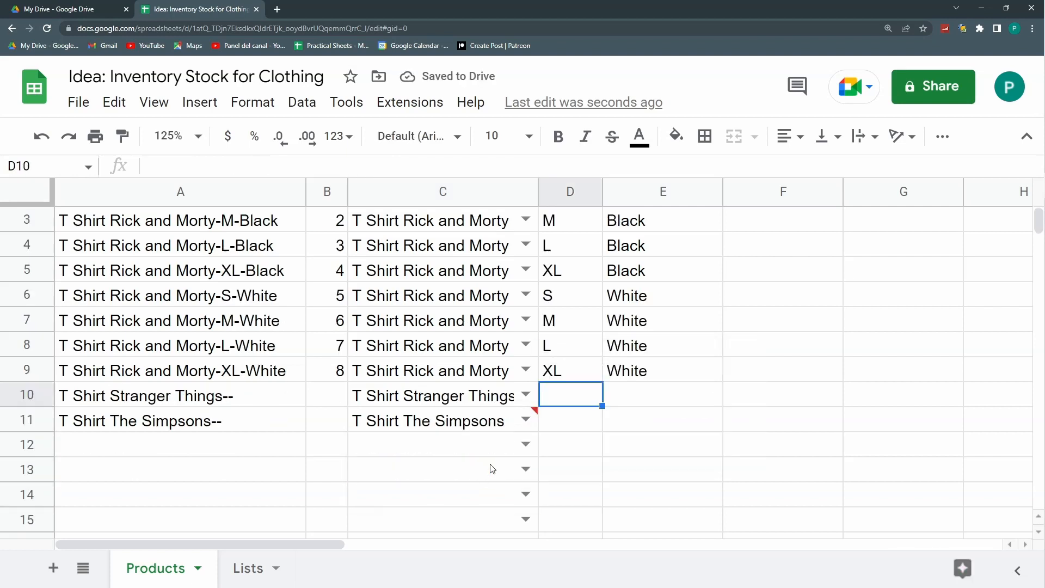
click(524, 447)
click(569, 419)
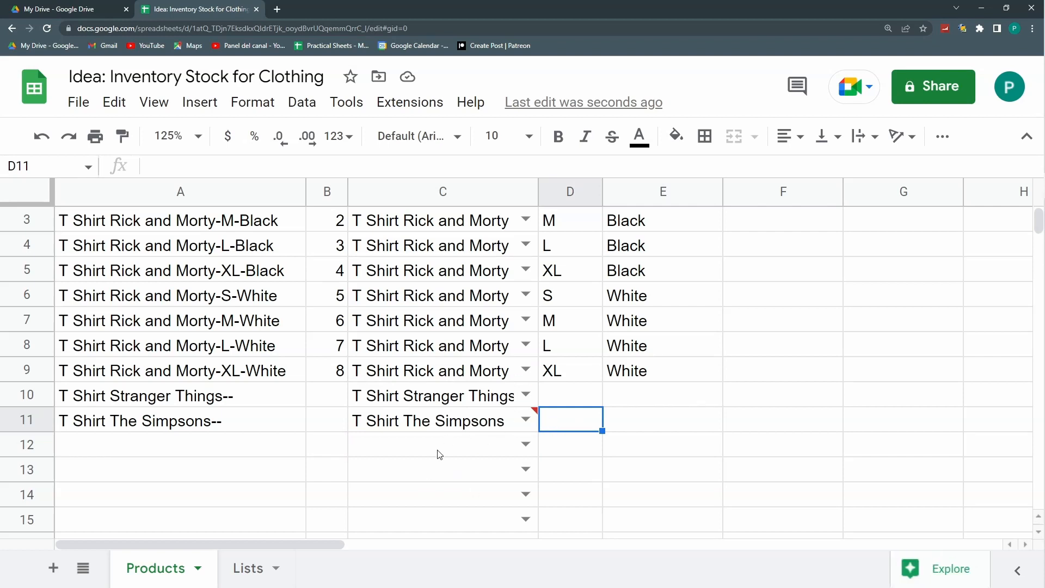
scroll(440, 455, up, 1)
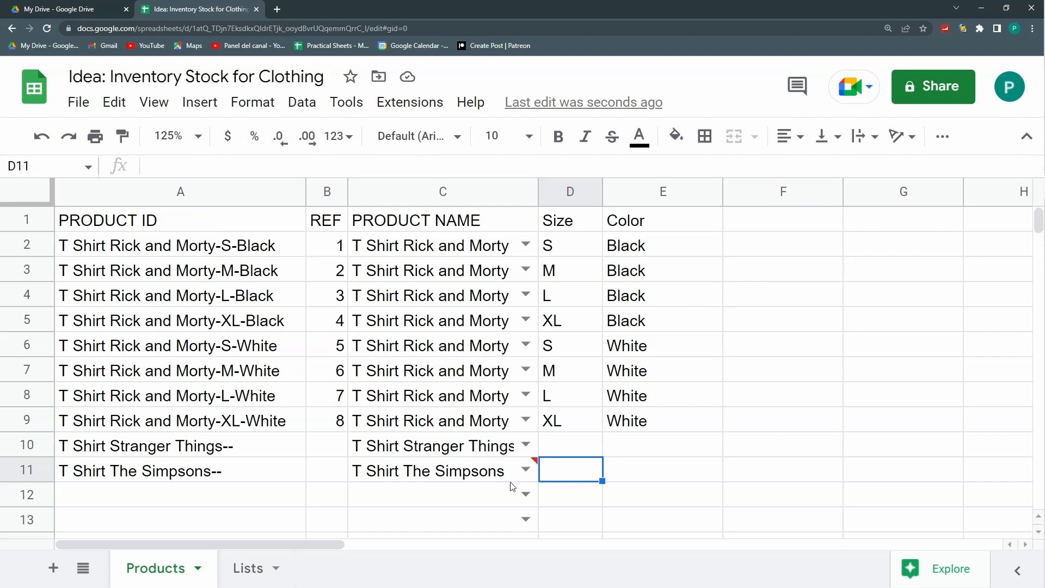
drag(566, 245, 577, 296)
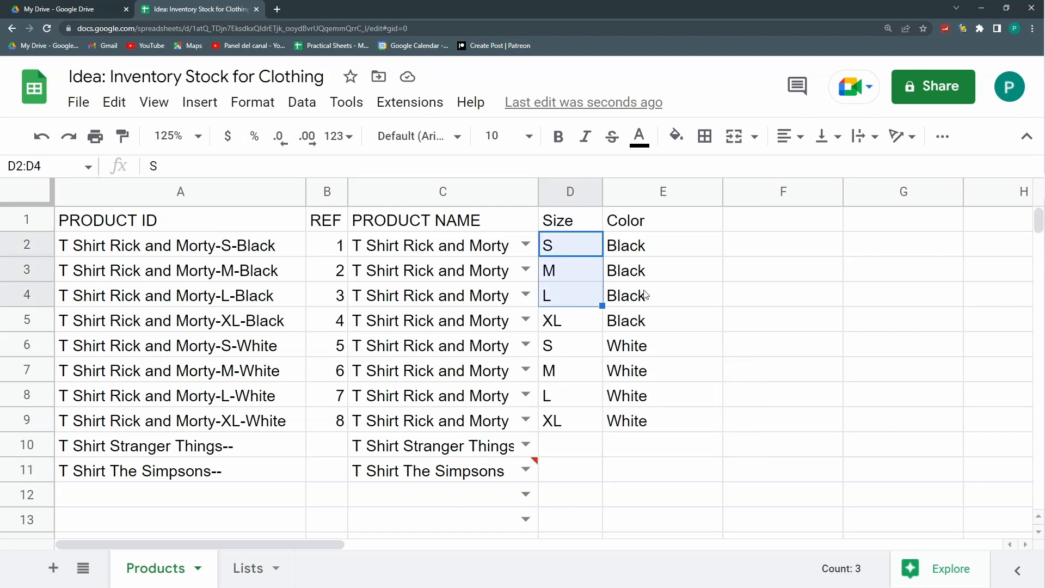
drag(642, 271, 647, 345)
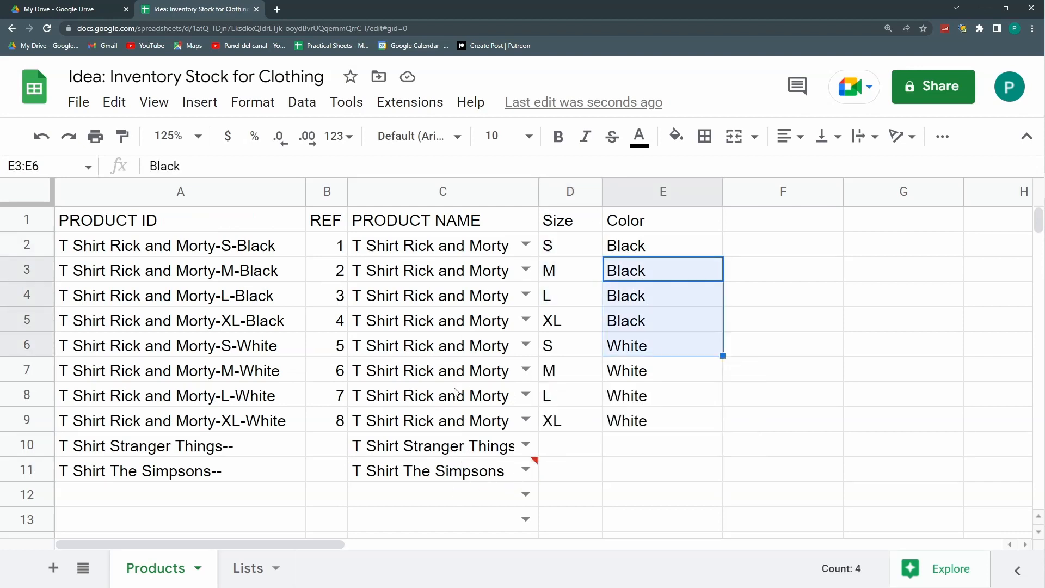
Clear the manually entered product names from A2:A3 on the Lists sheet
click(256, 580)
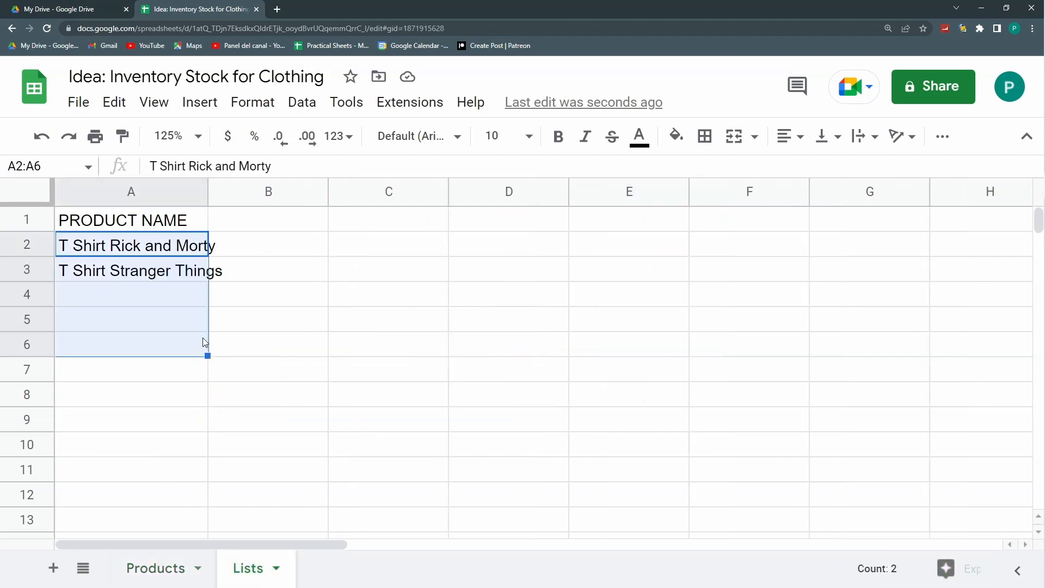
drag(185, 246, 182, 279)
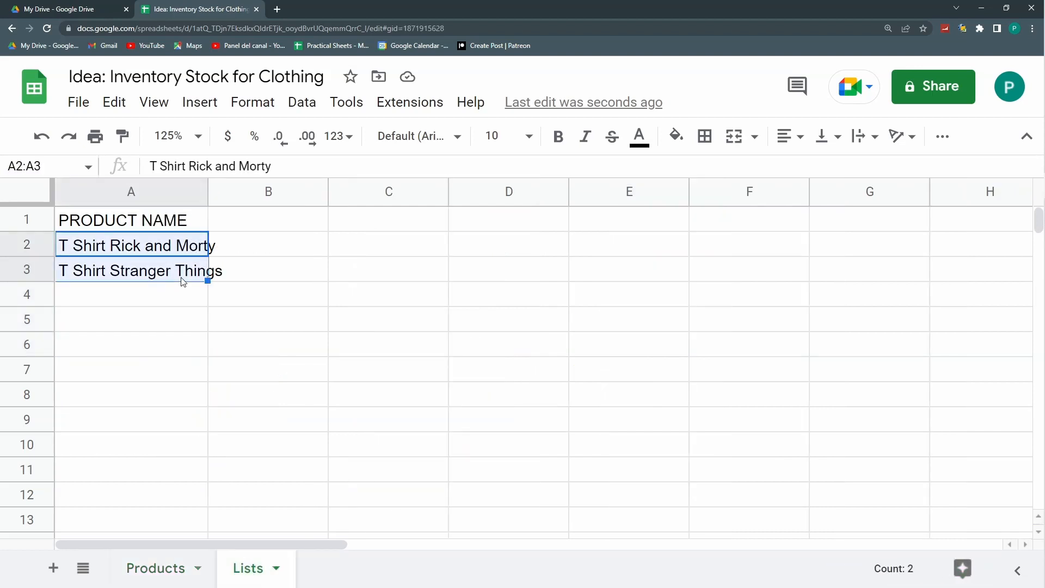
key(Delete)
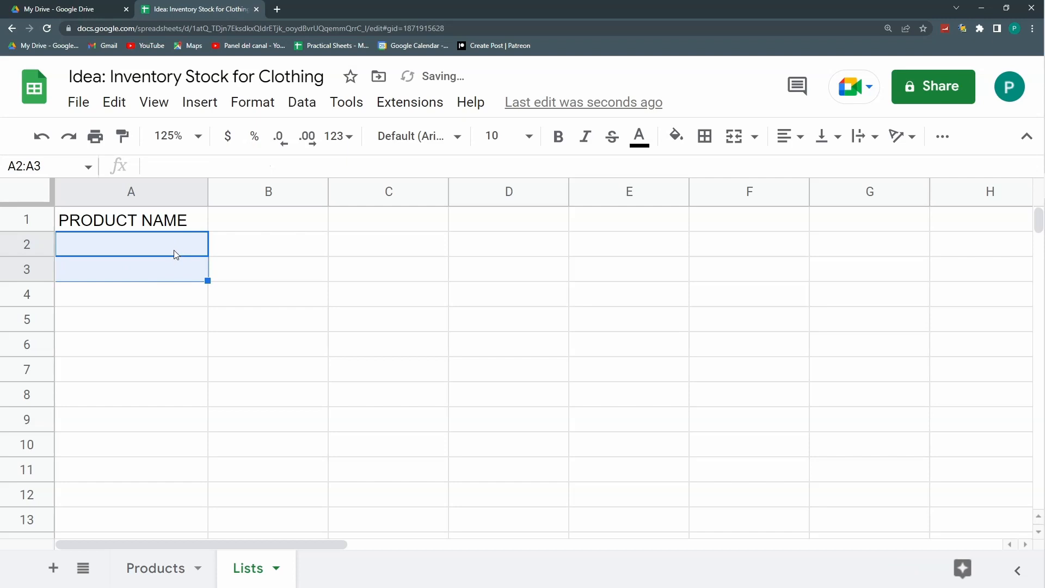
Enter the formula ={Products!C2:C} in A2 of the Lists sheet to pull in the whole product name column
click(174, 250)
text(={)
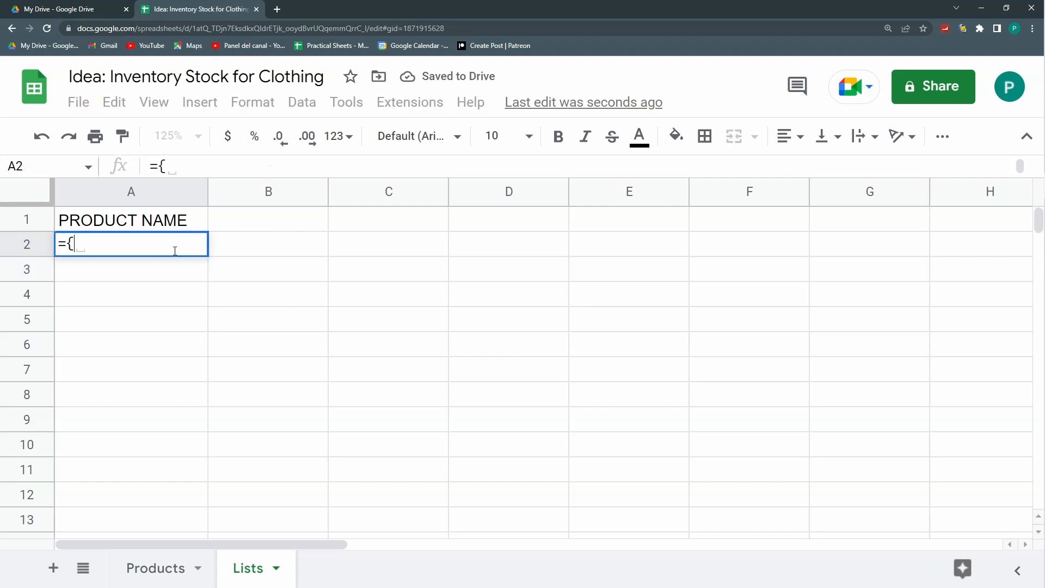
click(160, 567)
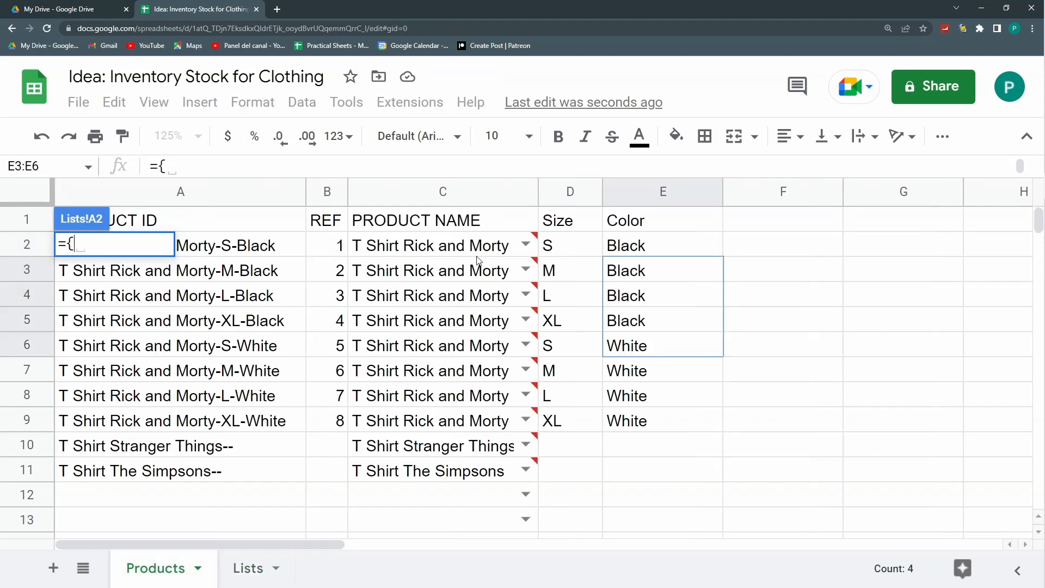
click(450, 246)
text(:)
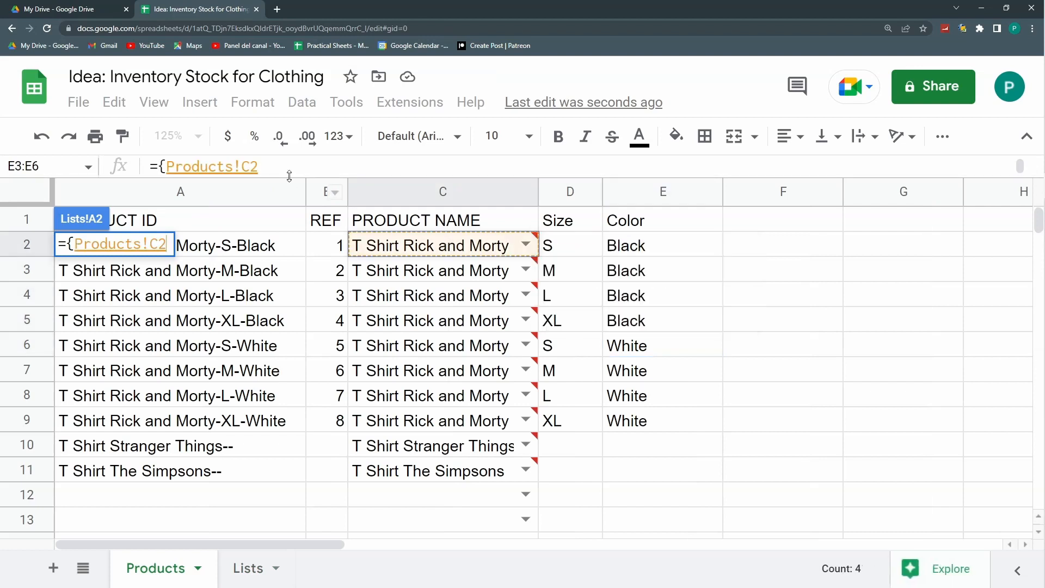
text(C})
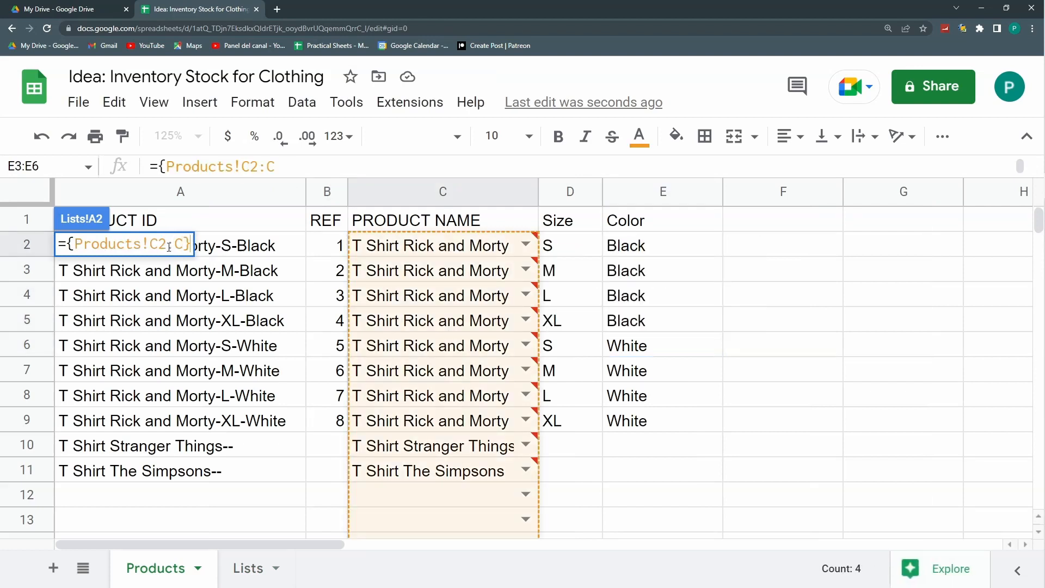
key(Return)
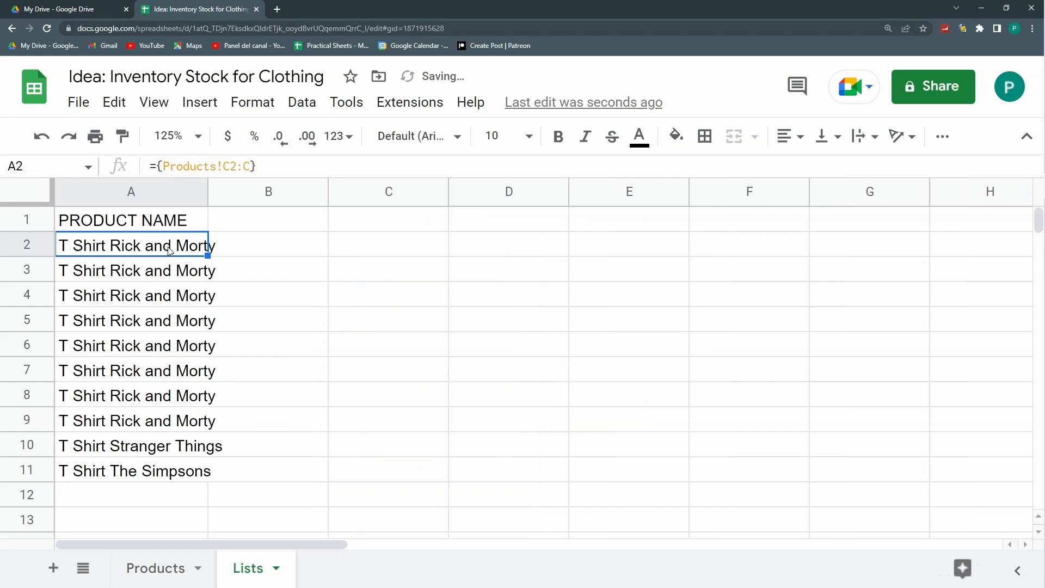
Change the A2 formula on the Lists sheet to =UNIQUE(Products!C2:C) and widen column A to fit the product names
double_click(197, 239)
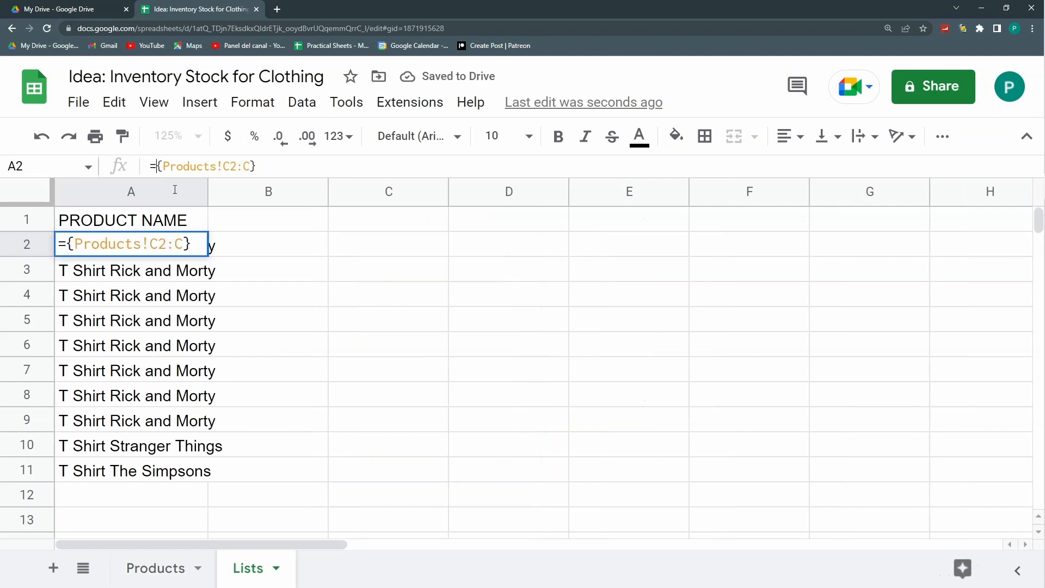
key(Home)
key(Right)
text(UNIQUE)
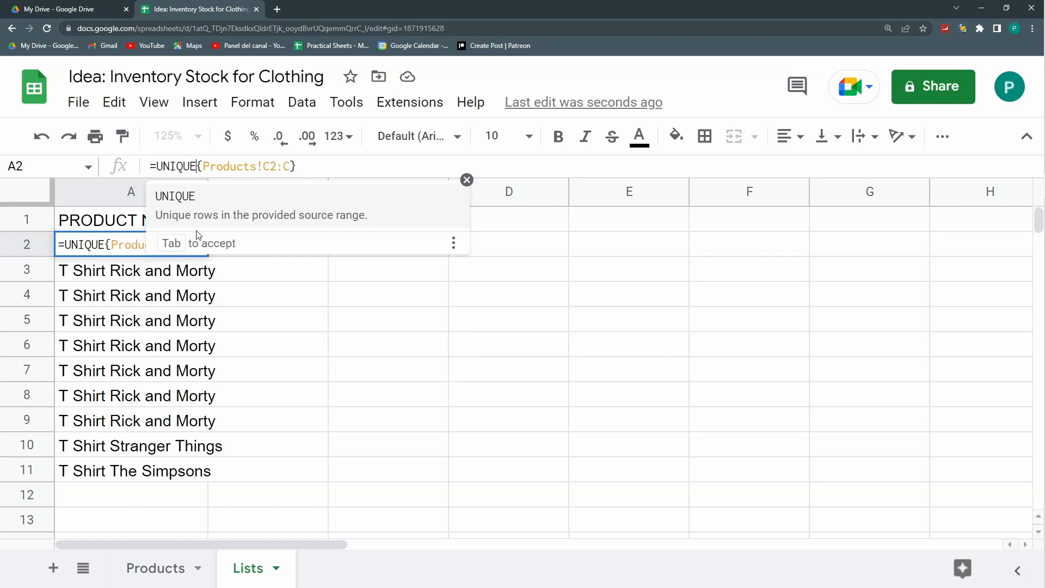
key(Delete)
text(()
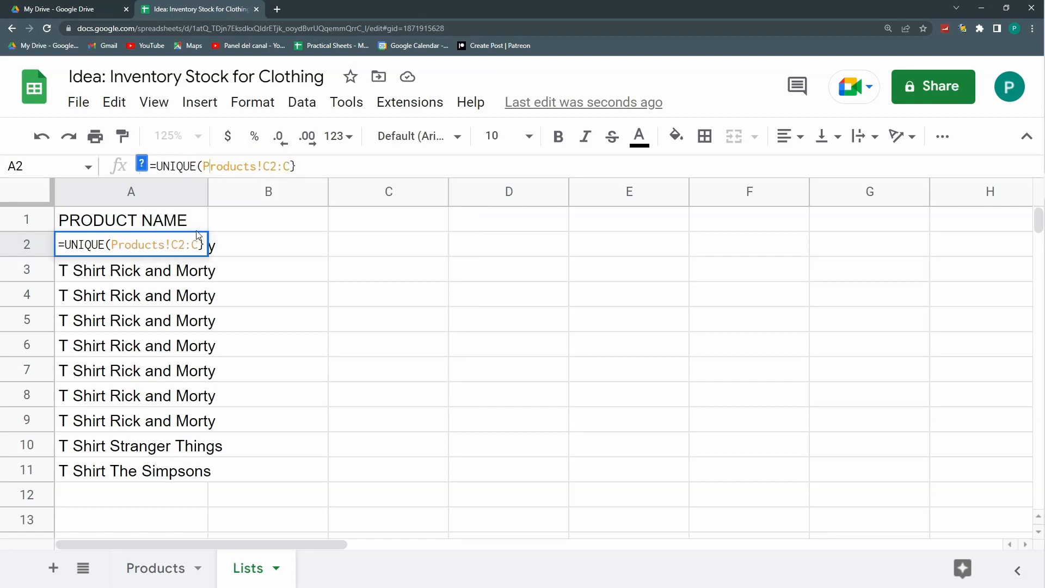
key(End)
key(BackSpace)
text())
key(Return)
drag(208, 192, 232, 191)
Enter T Shirt Game of Thrones as a new product name in C12 of the Products sheet and check the dropdown in C13
click(134, 569)
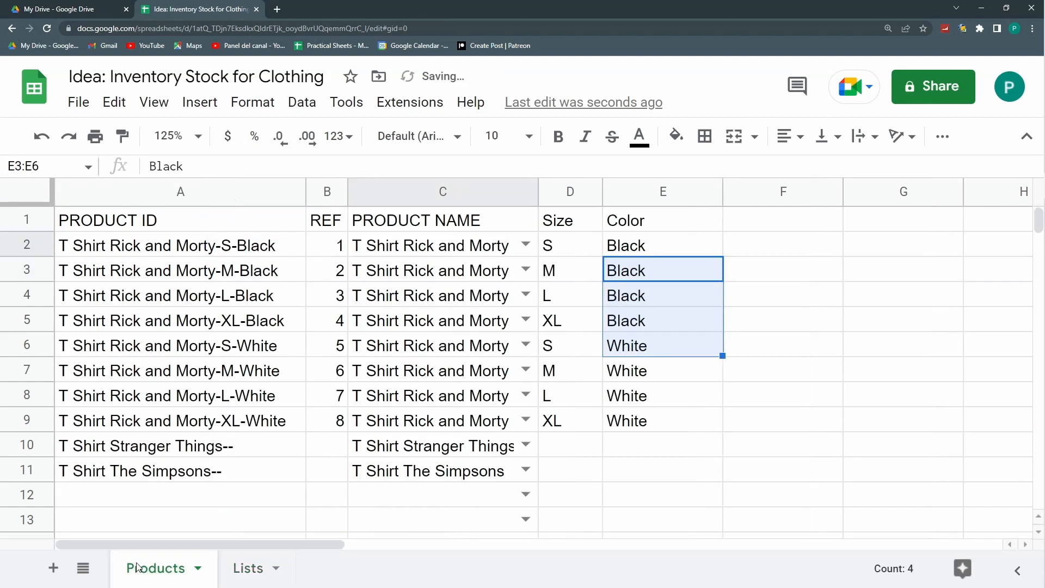
click(518, 497)
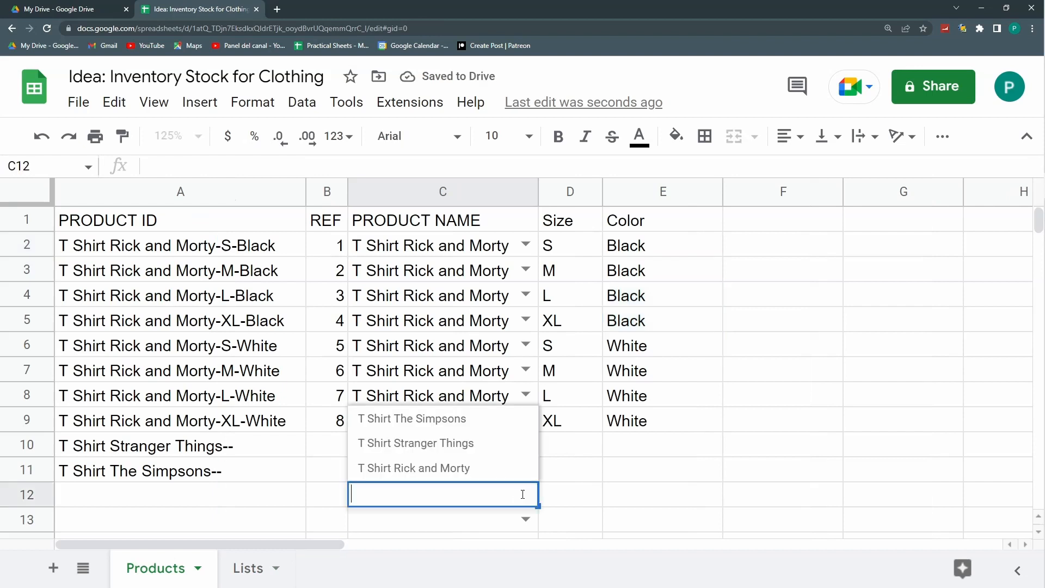
click(609, 429)
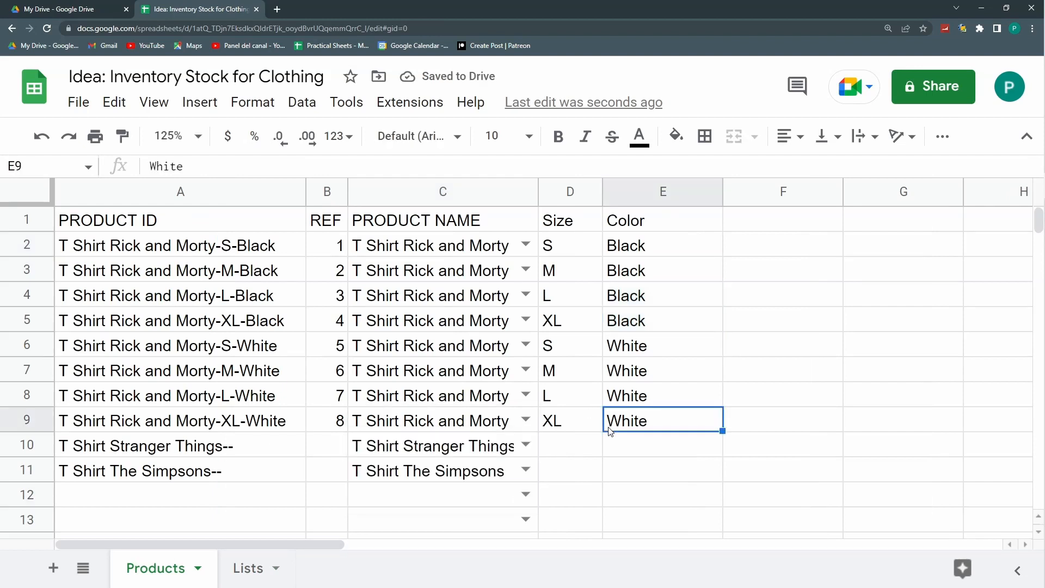
click(434, 490)
text(T Shirt Game of Thrones)
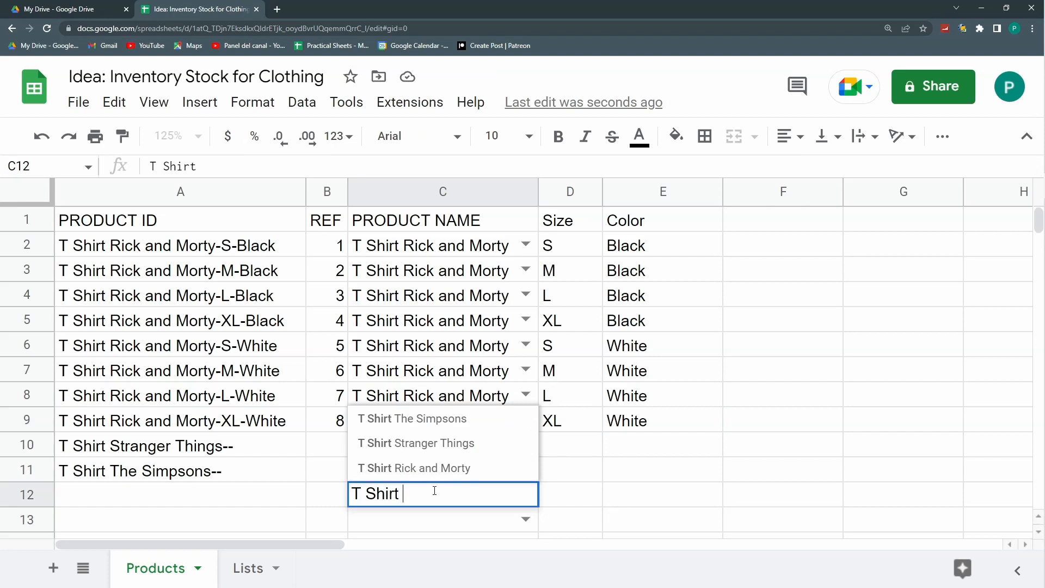
key(Return)
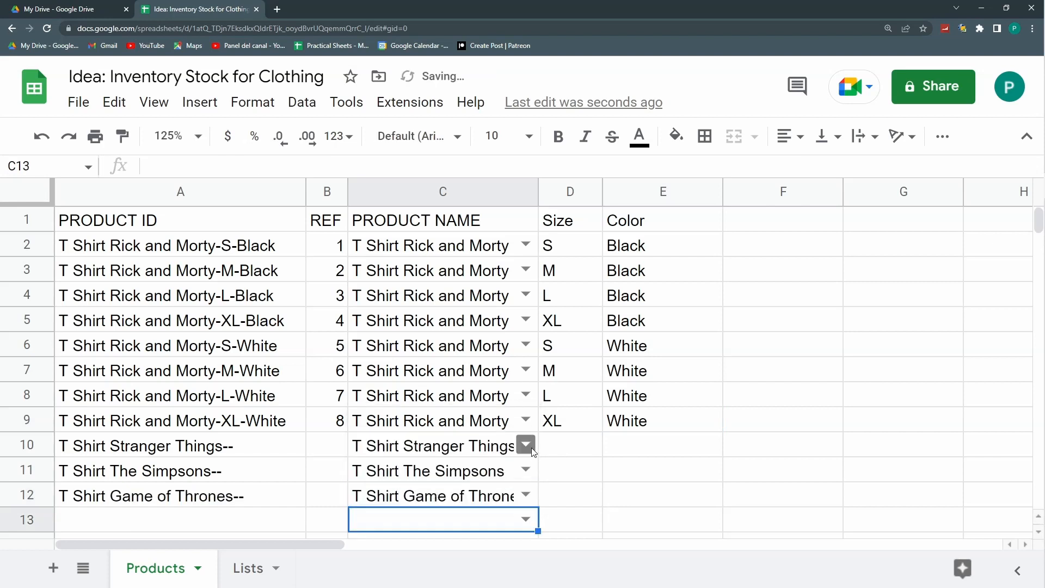
scroll(525, 435, down, 3)
click(524, 393)
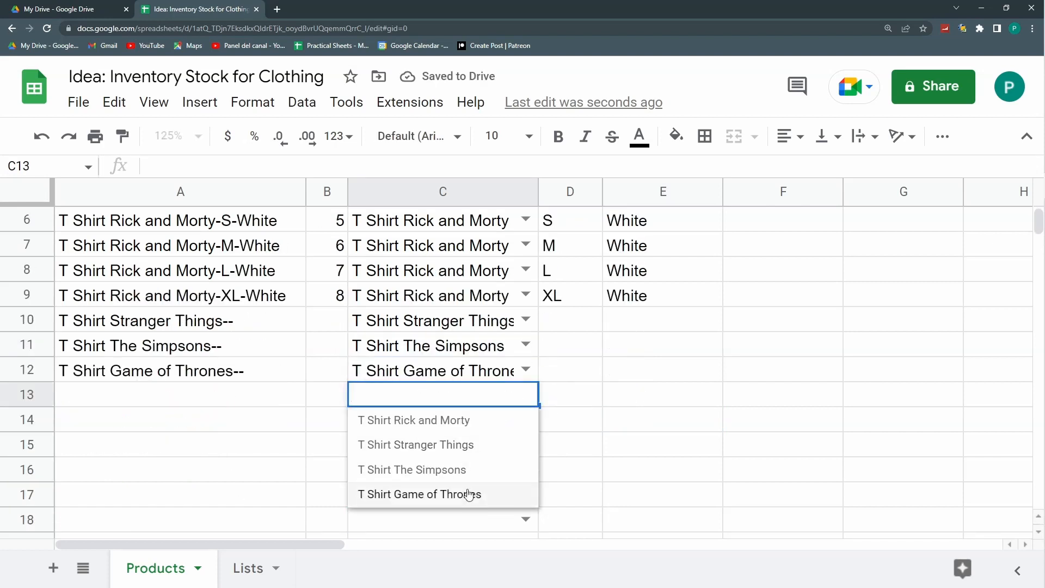
click(571, 353)
Continue the REF numbering down to row 12 with 9, 10 and 11
scroll(403, 410, up, 3)
drag(327, 396, 337, 501)
click(570, 444)
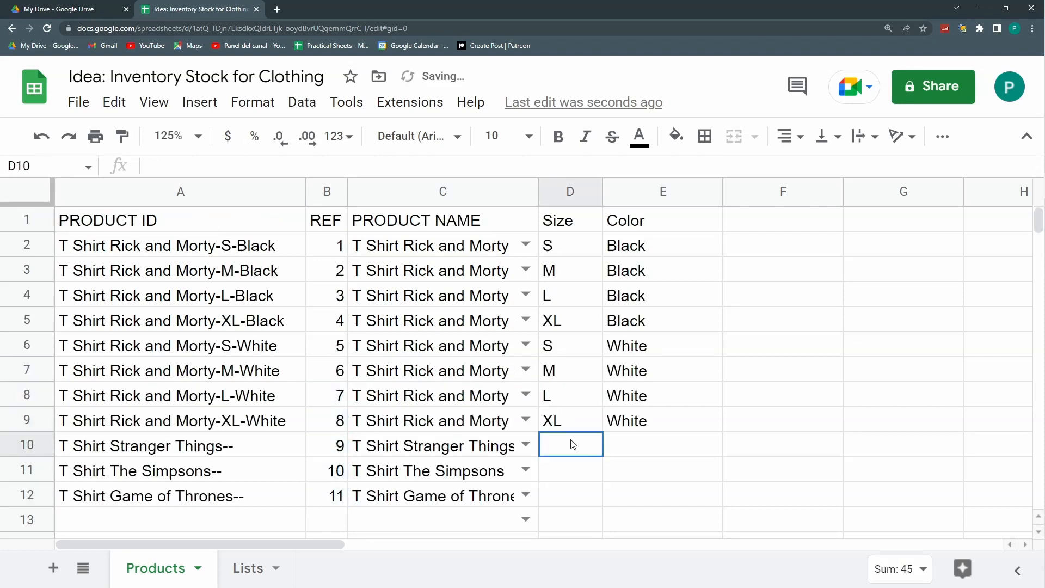
Add a SIZE list in column B of the Lists sheet with the entries S, M, L and XL
drag(571, 251, 558, 322)
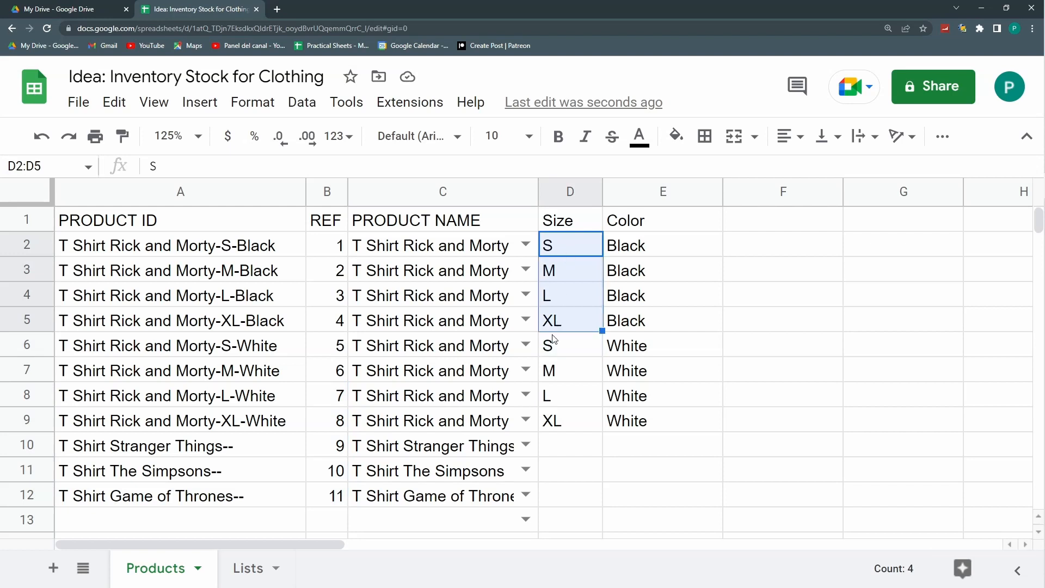
click(247, 568)
click(310, 220)
text(SIZE)
key(Return)
text(S)
key(Return)
text(M)
key(Return)
text(L XL)
Add a COLOR list in column C of the Lists sheet with the entries White and Back
click(423, 218)
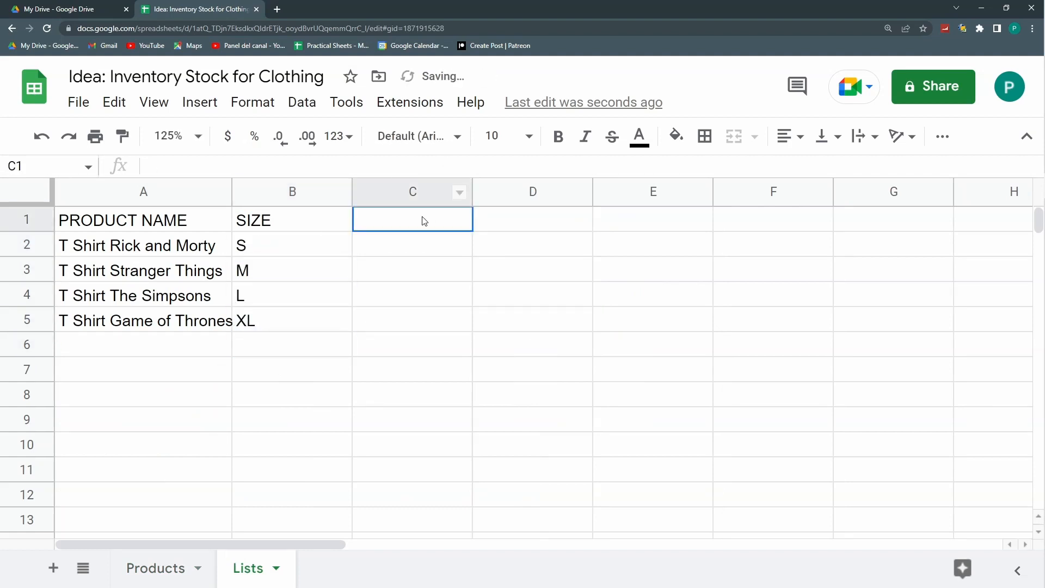
text(COLOR)
key(Return)
text(White)
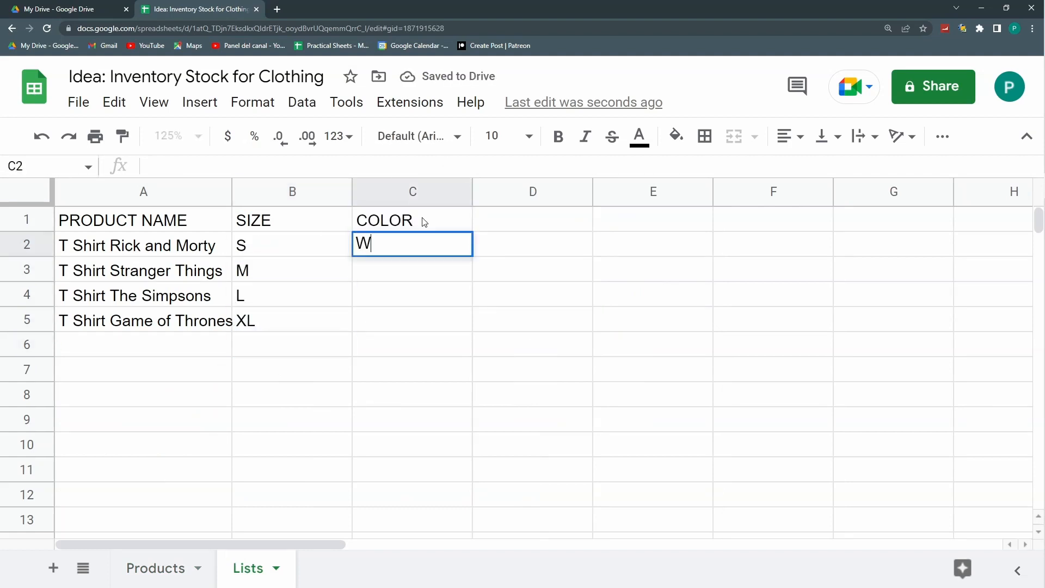
key(Return)
text(Back)
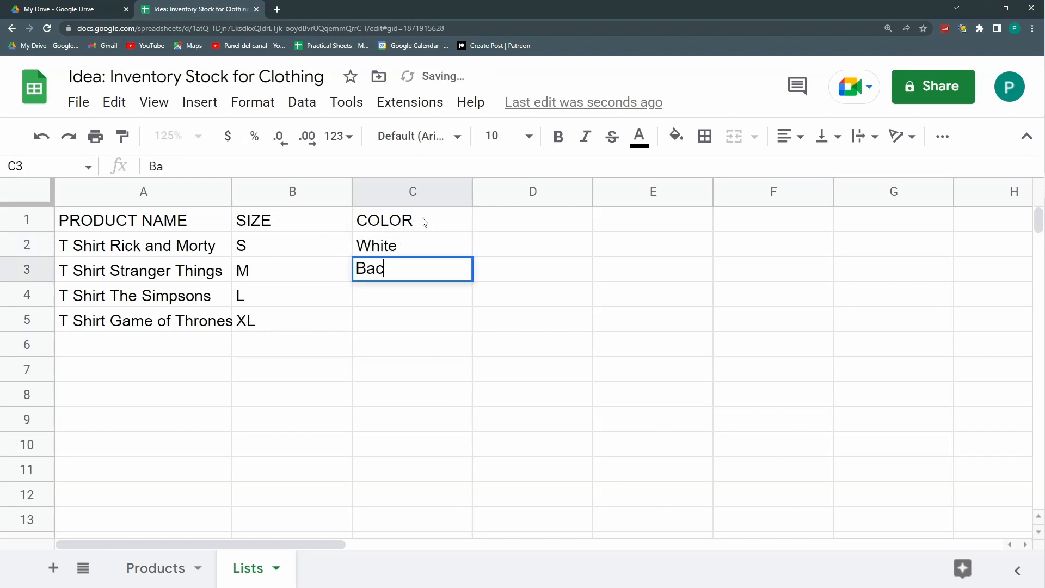
key(Return)
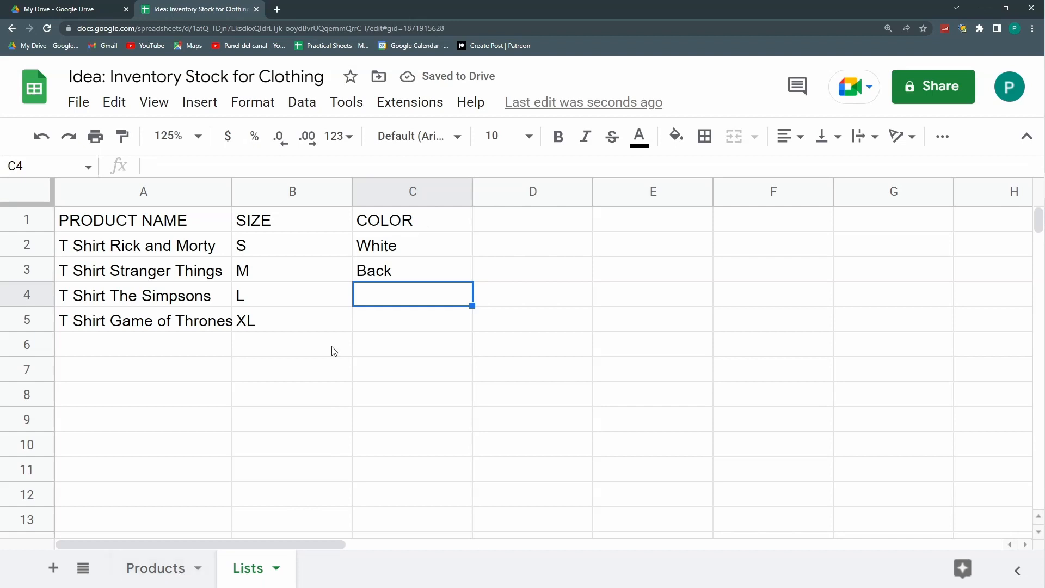
Compare the entries on the Lists sheet with the product names and sizes on the Products sheet
click(155, 570)
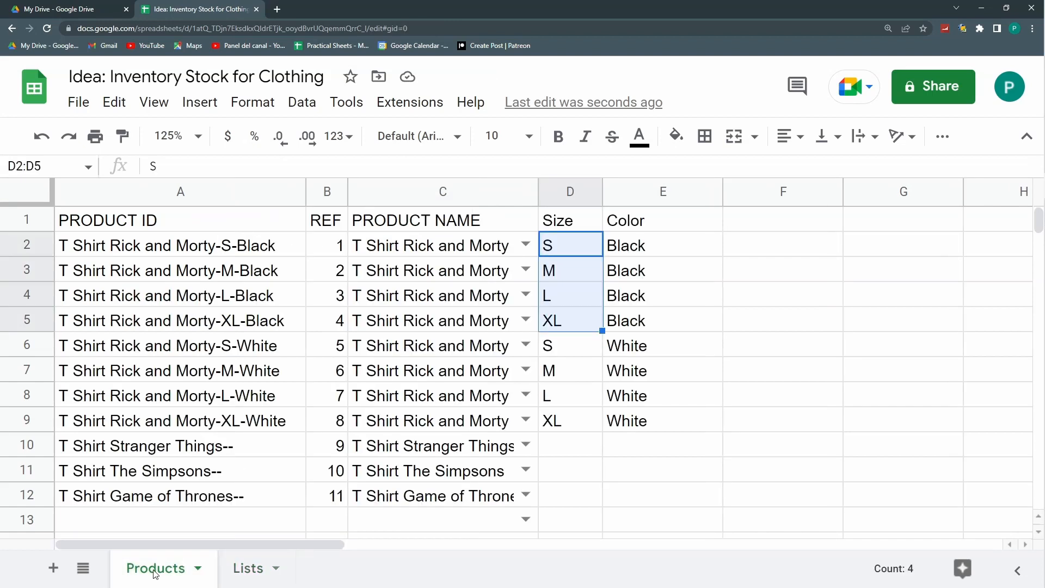
click(248, 572)
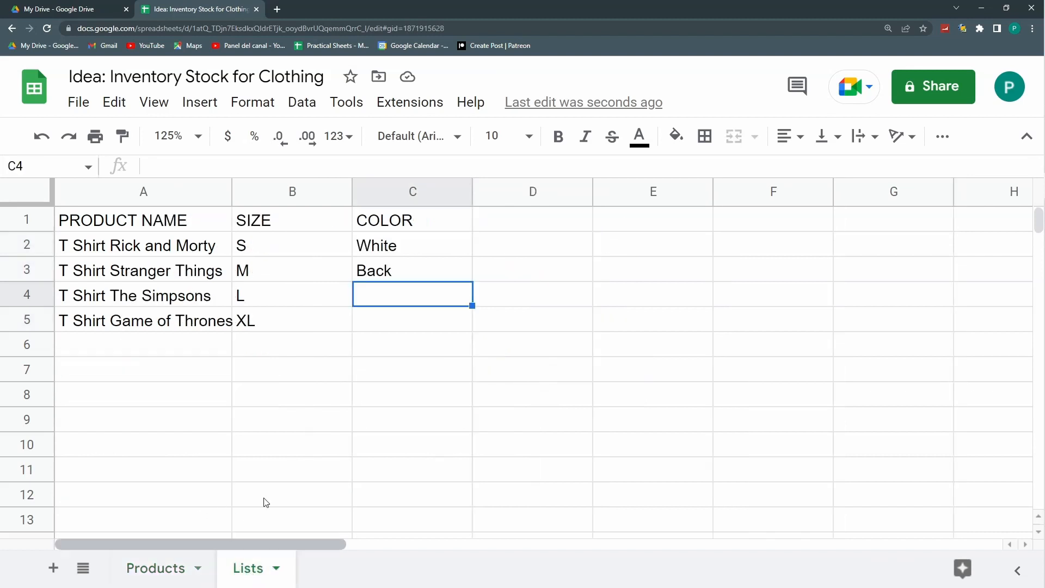
click(172, 331)
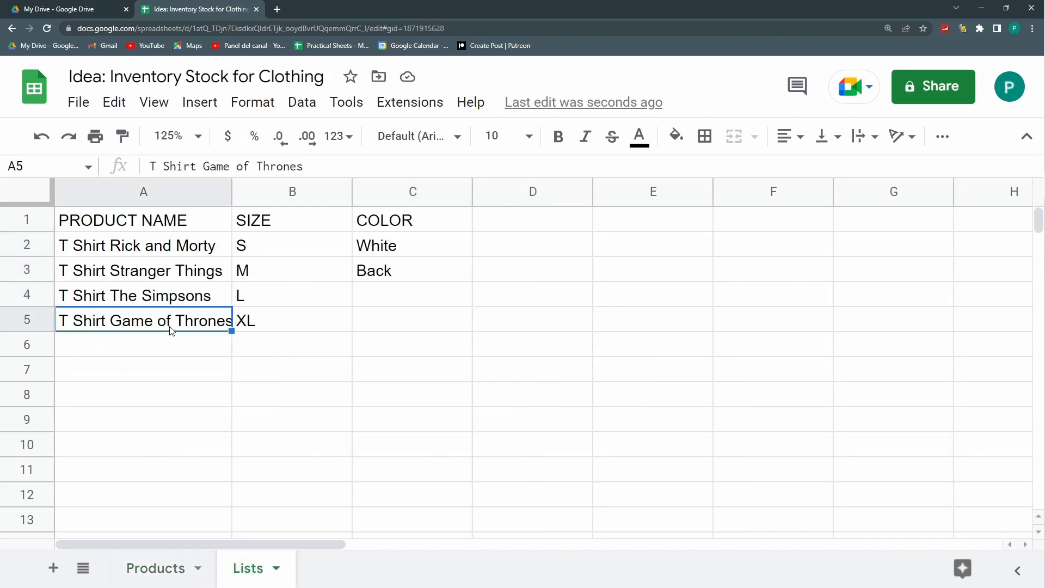
click(277, 340)
click(163, 569)
drag(503, 246, 444, 427)
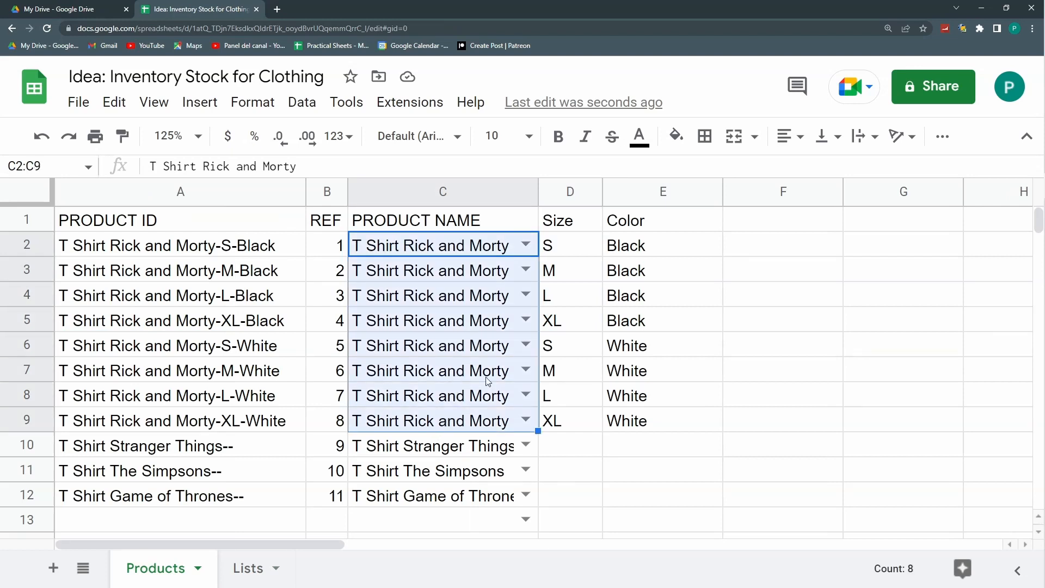
click(571, 295)
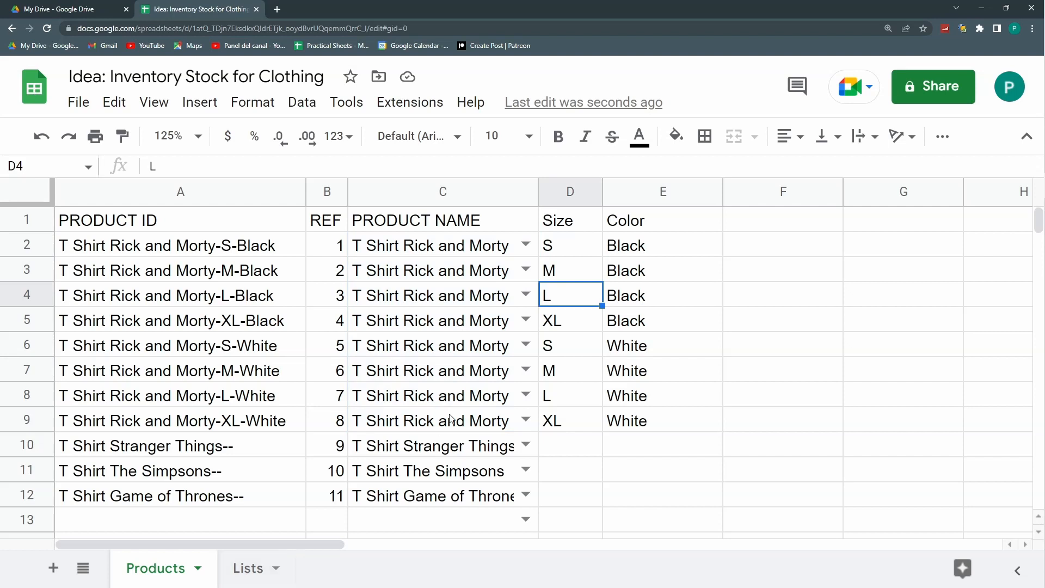
Apply dropdown data validation to the sizes in D2:D1000 of the Products sheet, using the list range Lists!B2:B
click(571, 255)
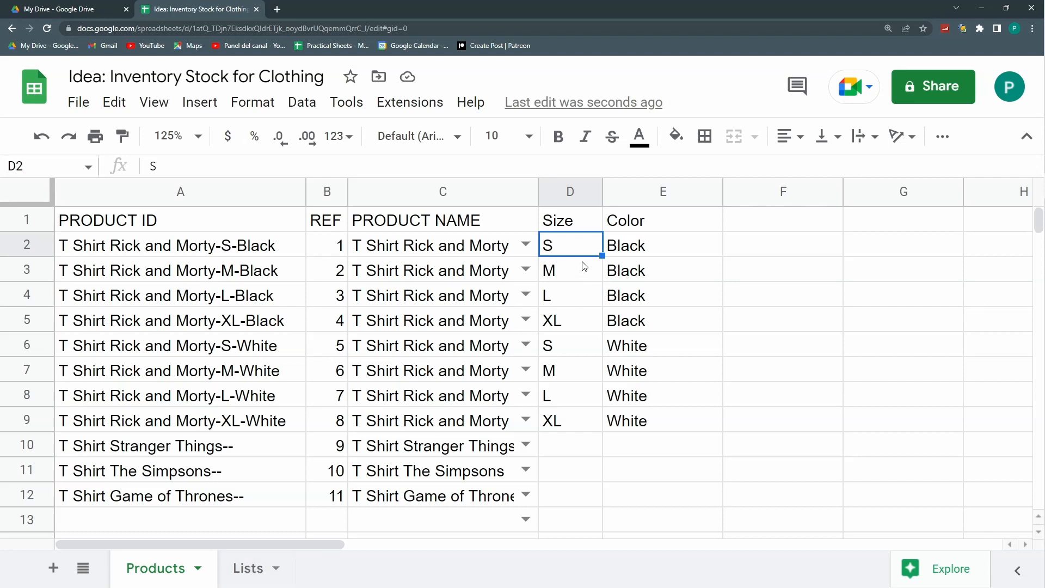
key(ctrl+shift+Down)
key(ctrl+shift+Down)
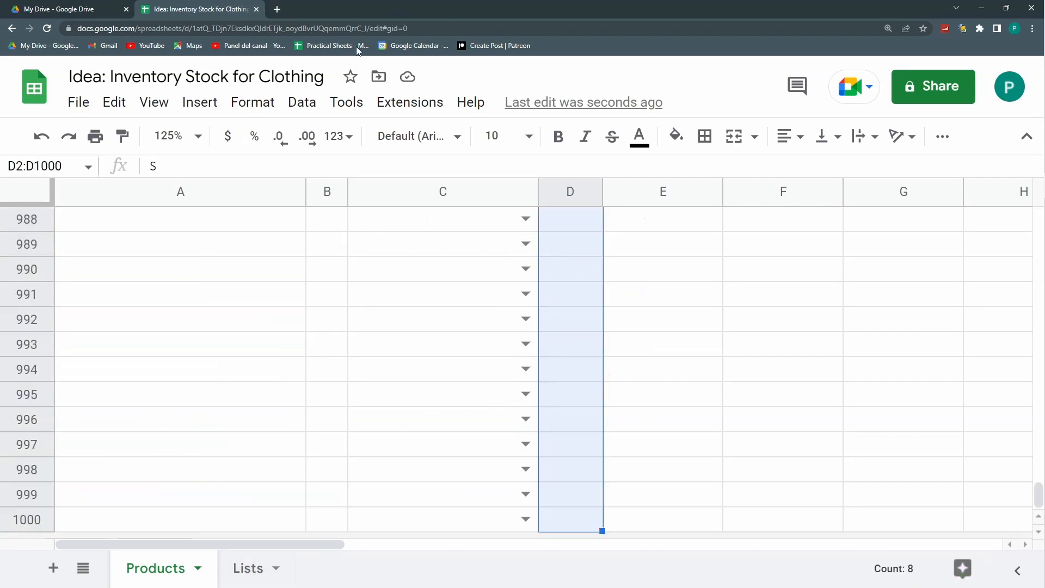
click(302, 104)
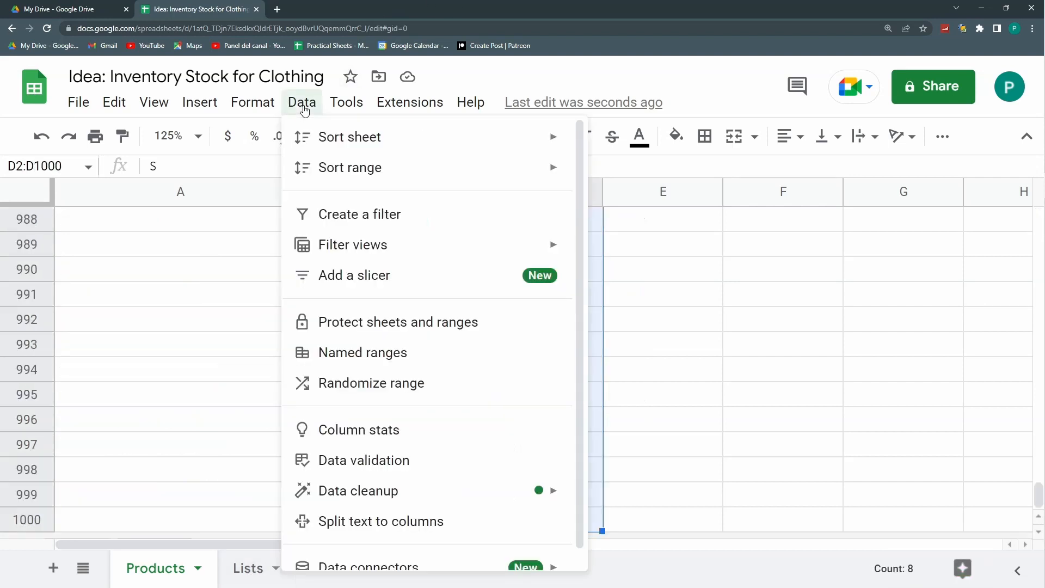
click(425, 462)
click(677, 267)
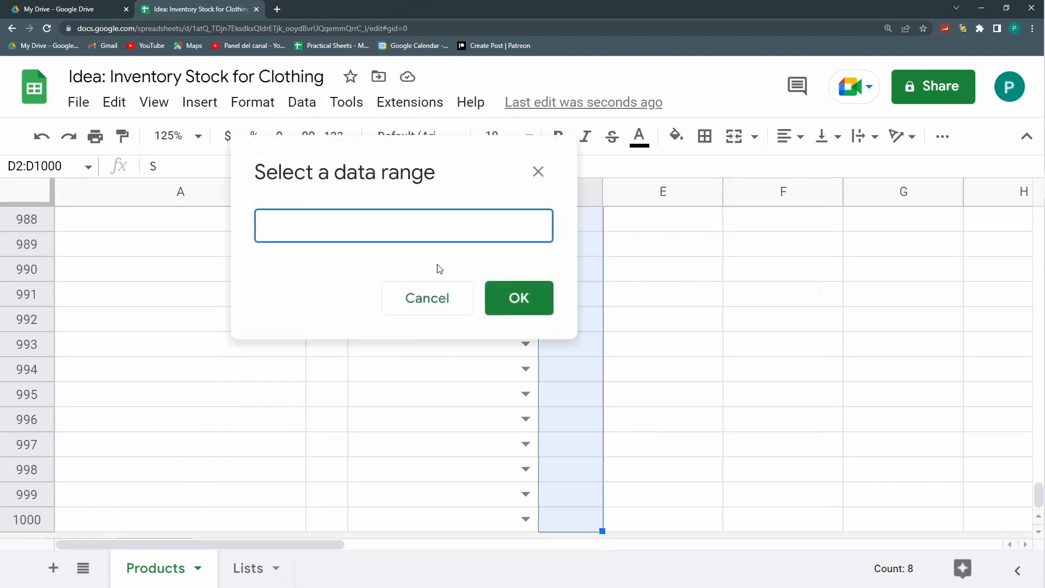
click(246, 578)
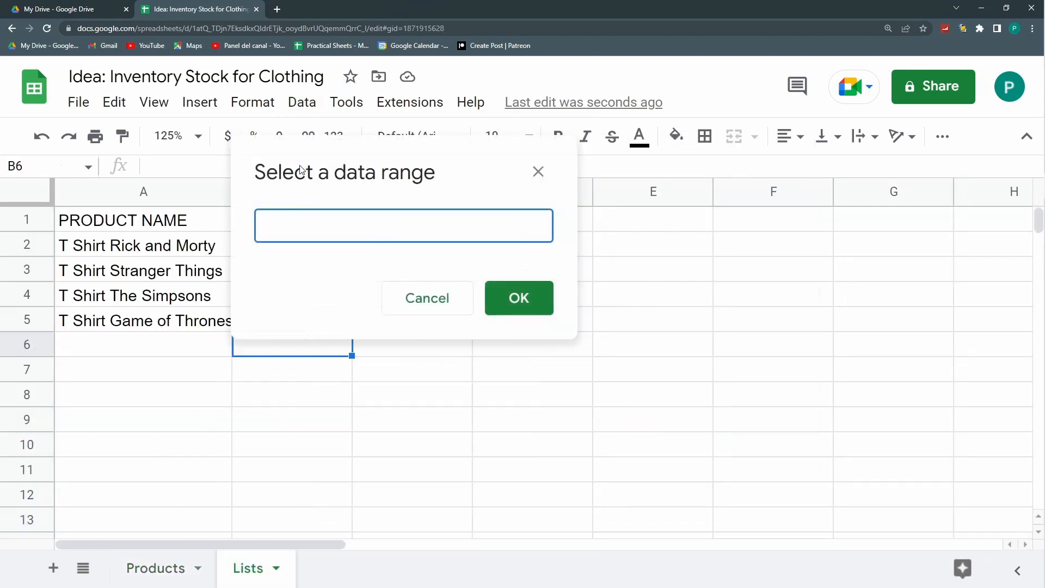
drag(264, 248, 269, 444)
click(677, 150)
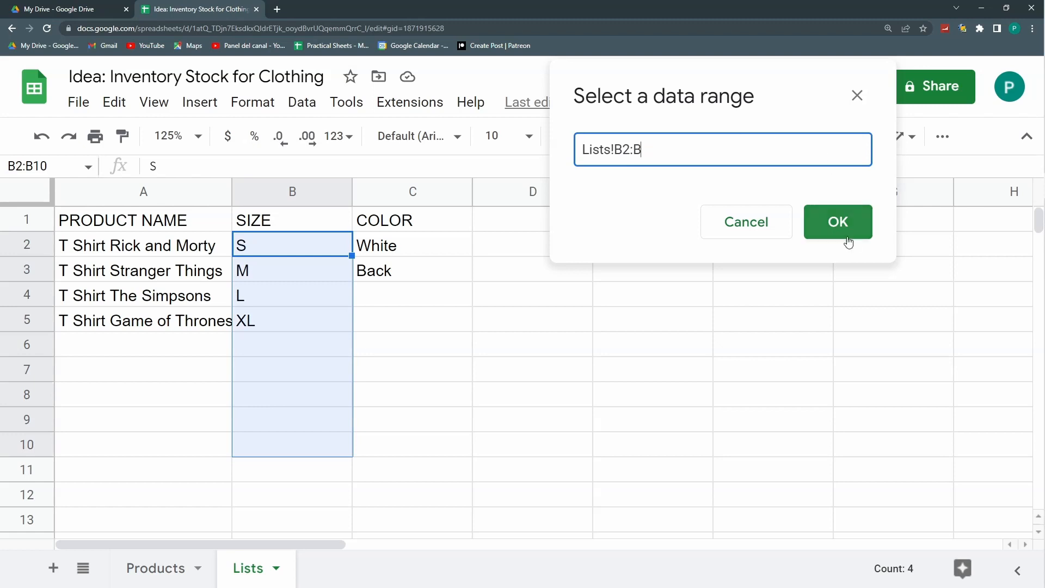
click(849, 218)
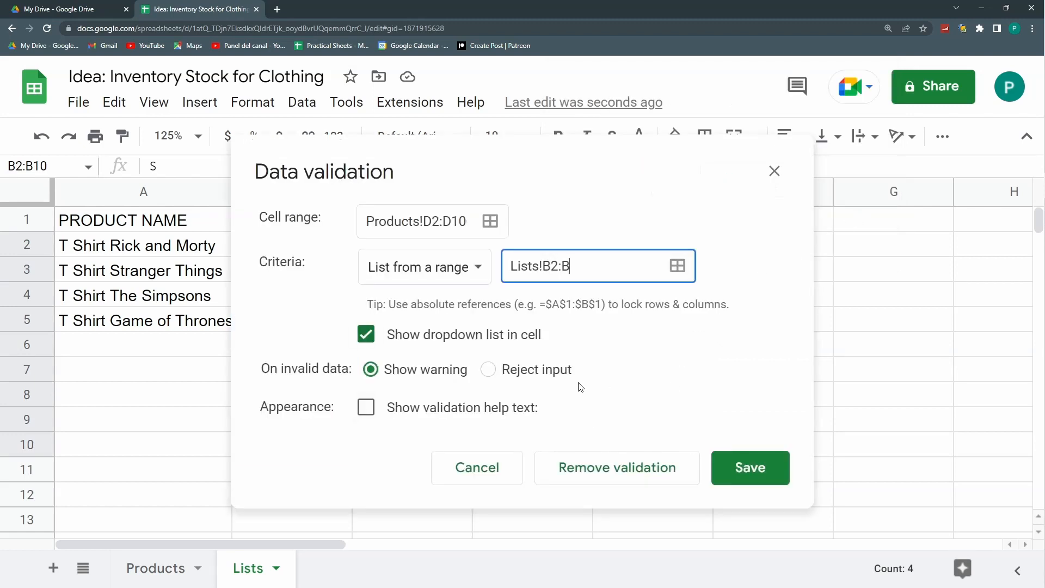
click(747, 467)
Replace the typed sizes on the Lists sheet with the formula =UNIQUE(Products!D2:D) in B2 and return to the Products sheet
drag(312, 250, 289, 342)
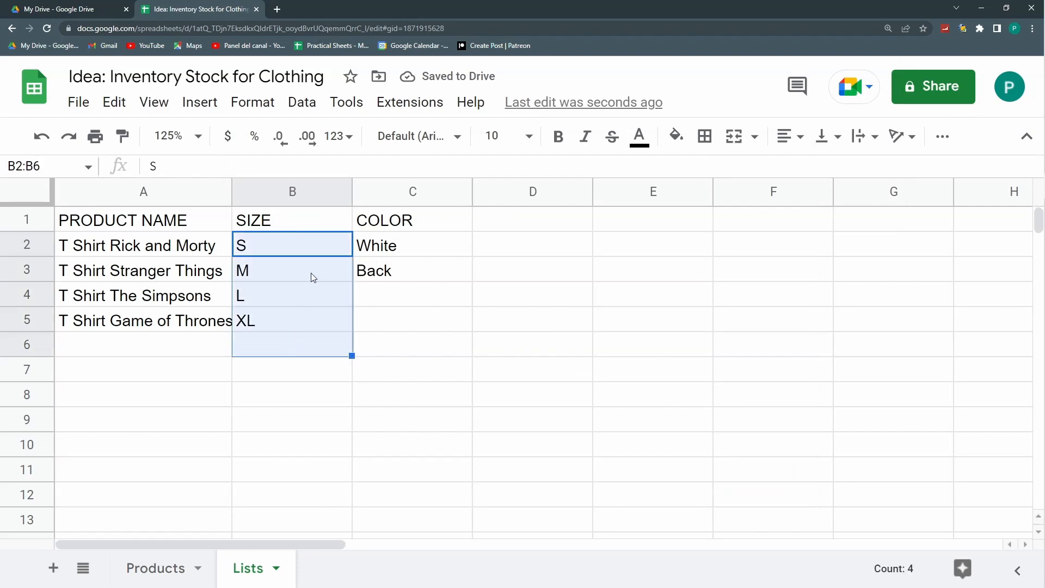
key(Delete)
click(315, 254)
text(=)
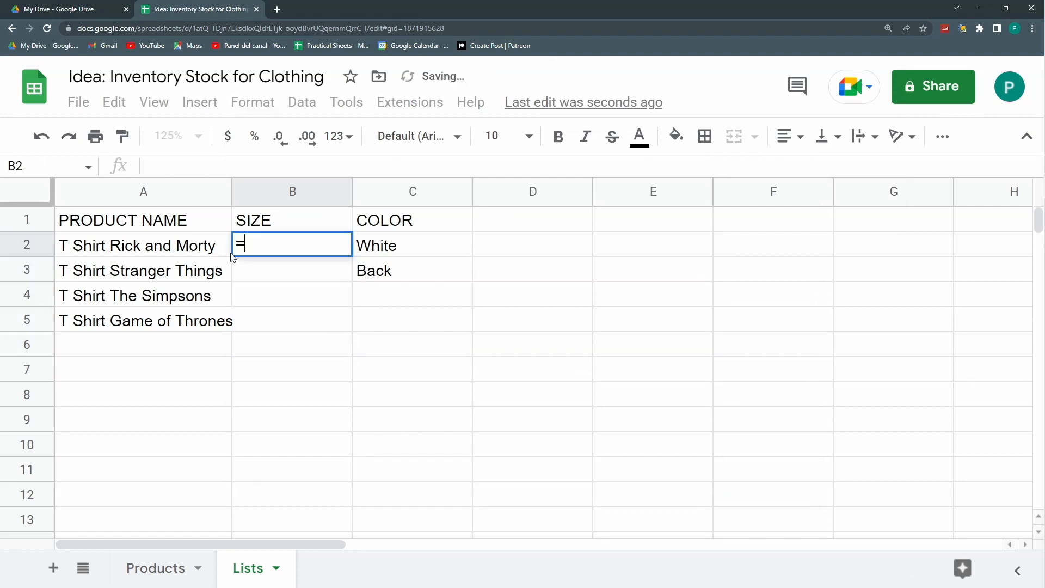
text(UNIQUE()
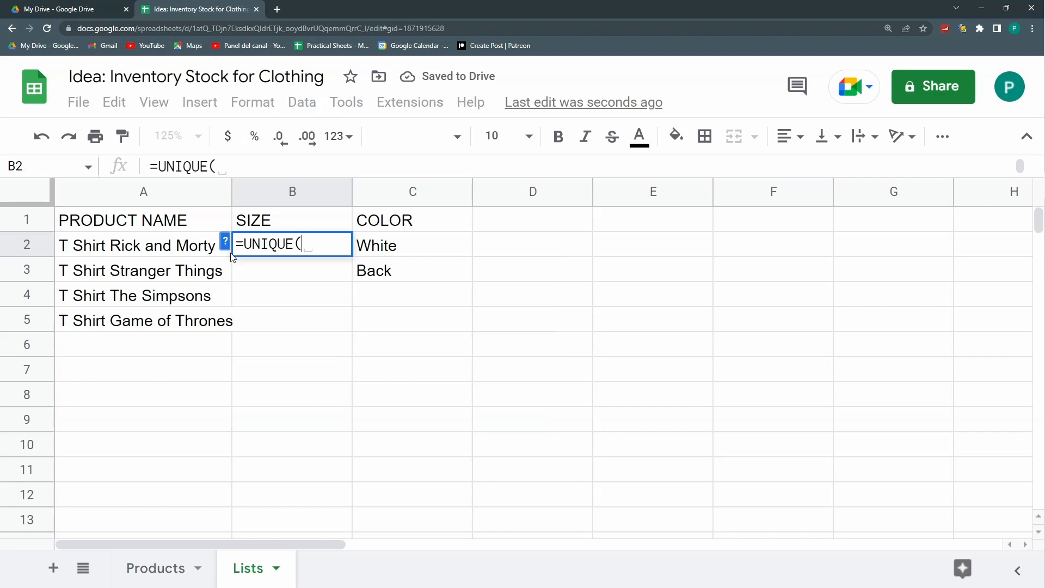
click(180, 572)
scroll(511, 350, up, 20)
click(561, 251)
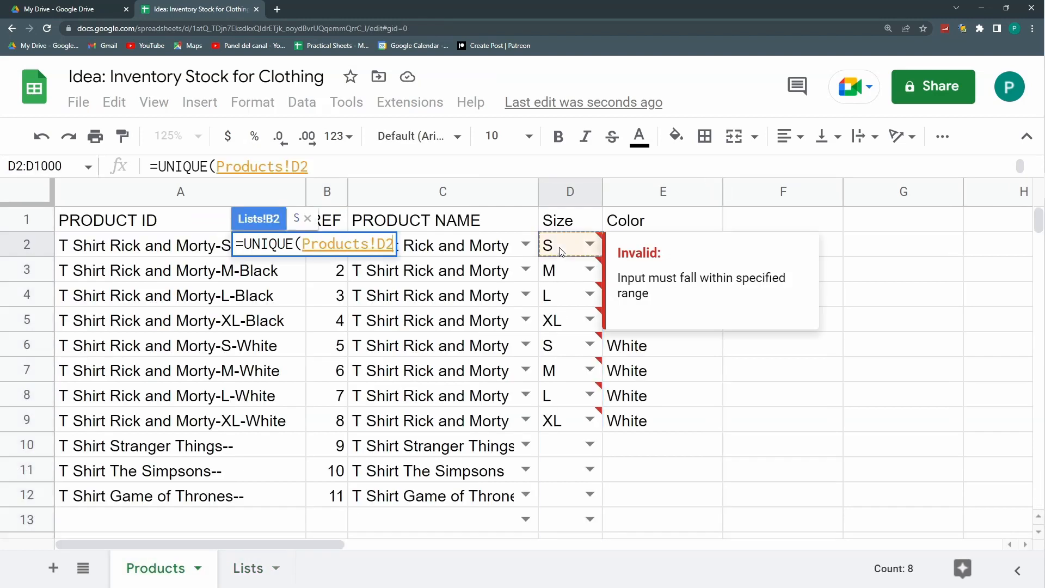
click(319, 169)
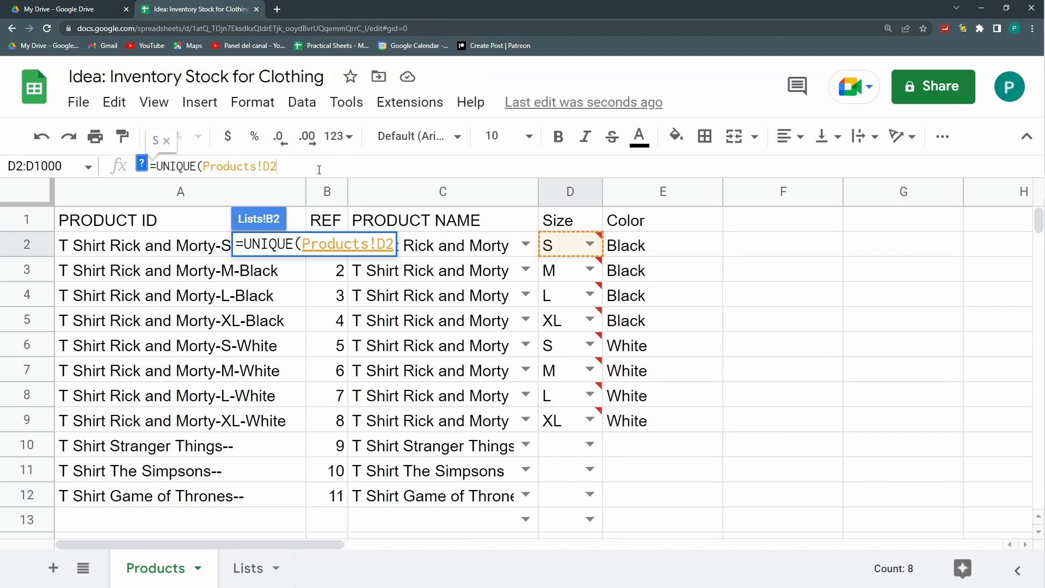
text(:d)
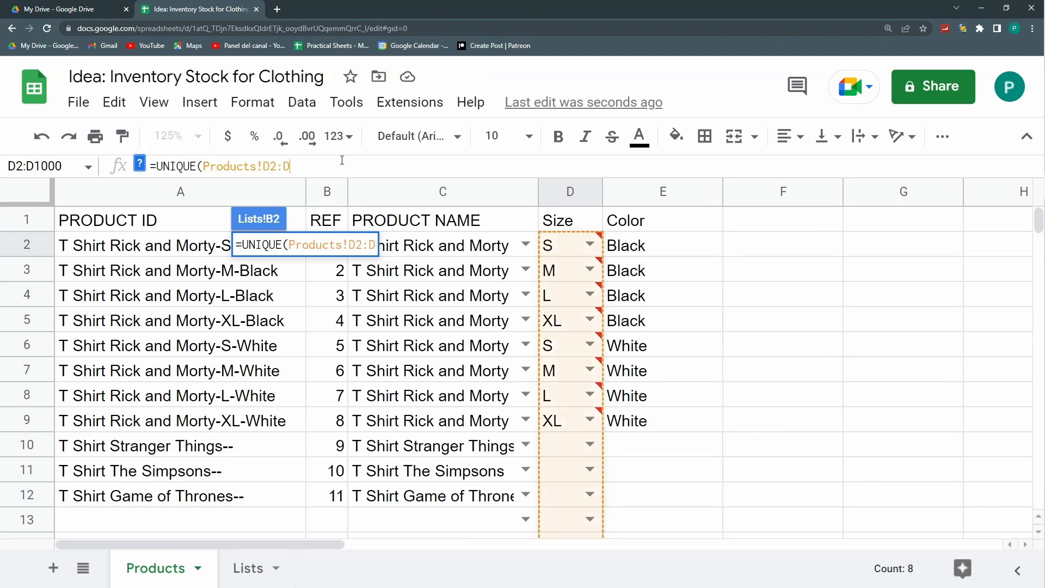
key(Return)
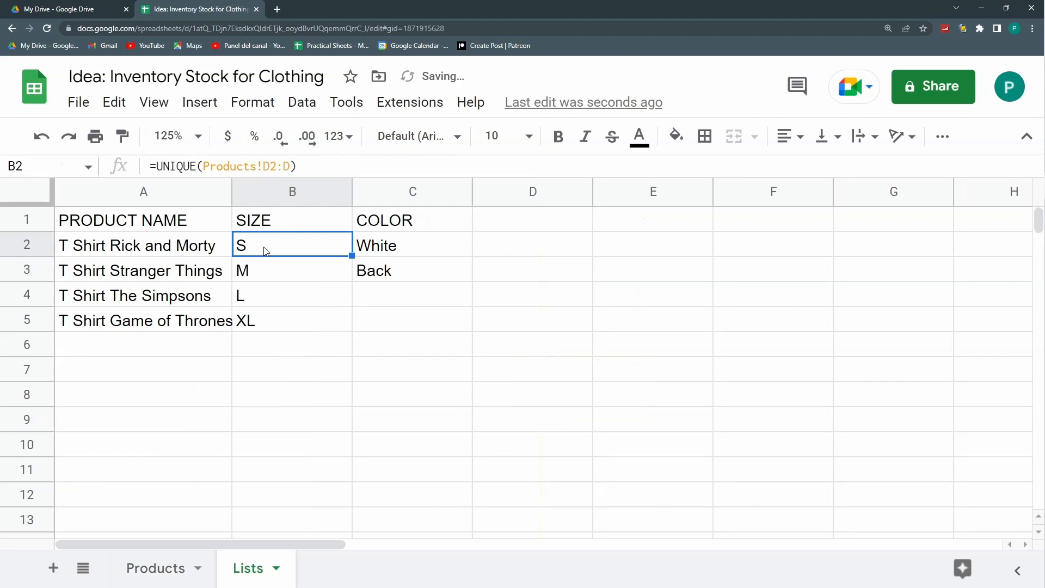
drag(266, 251, 261, 327)
click(116, 580)
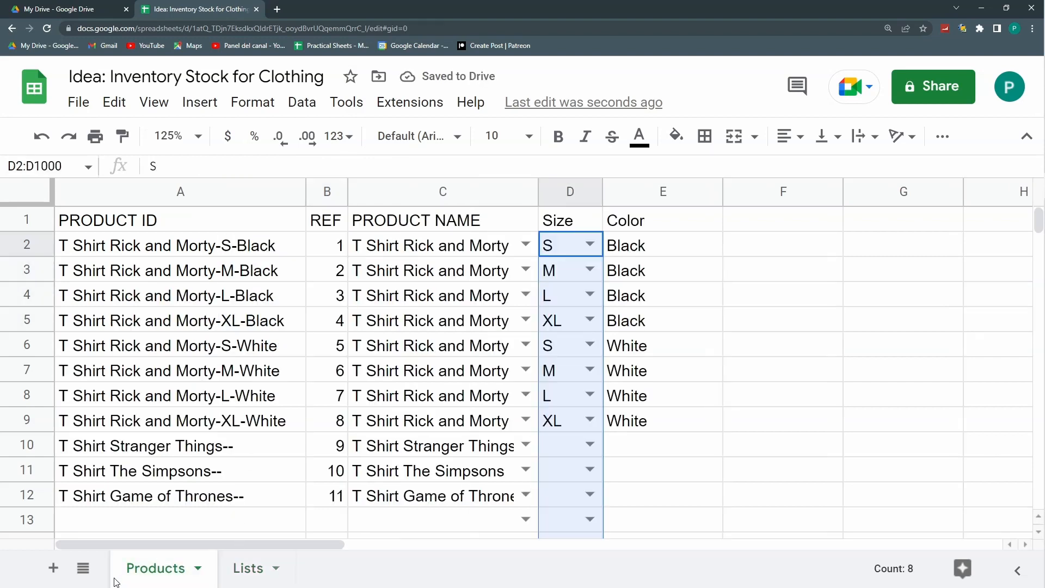
Enter XS as the size of T Shirt Stranger Things in D10 and check the size dropdown choices in D11
click(590, 444)
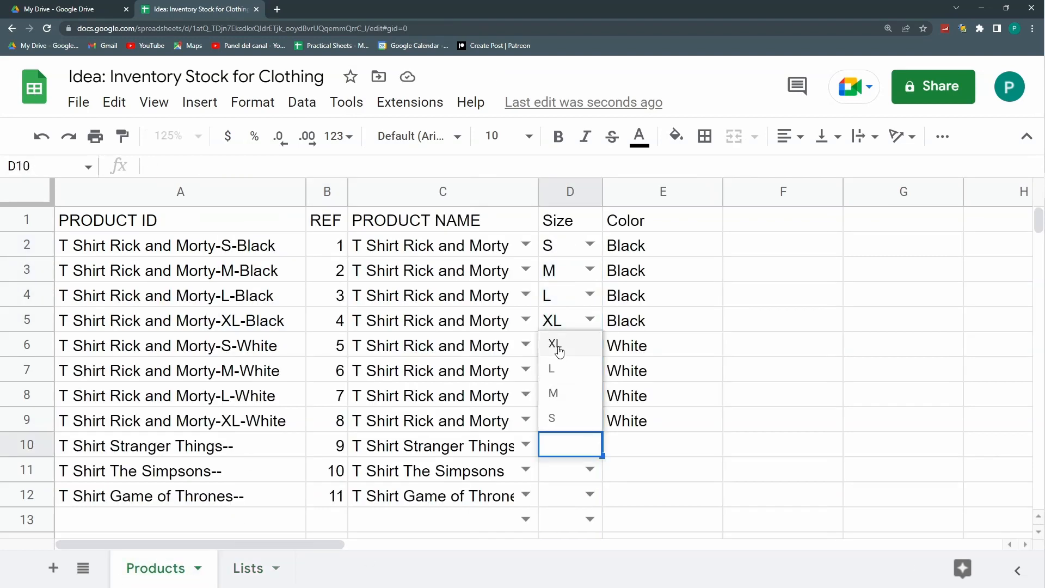
click(590, 469)
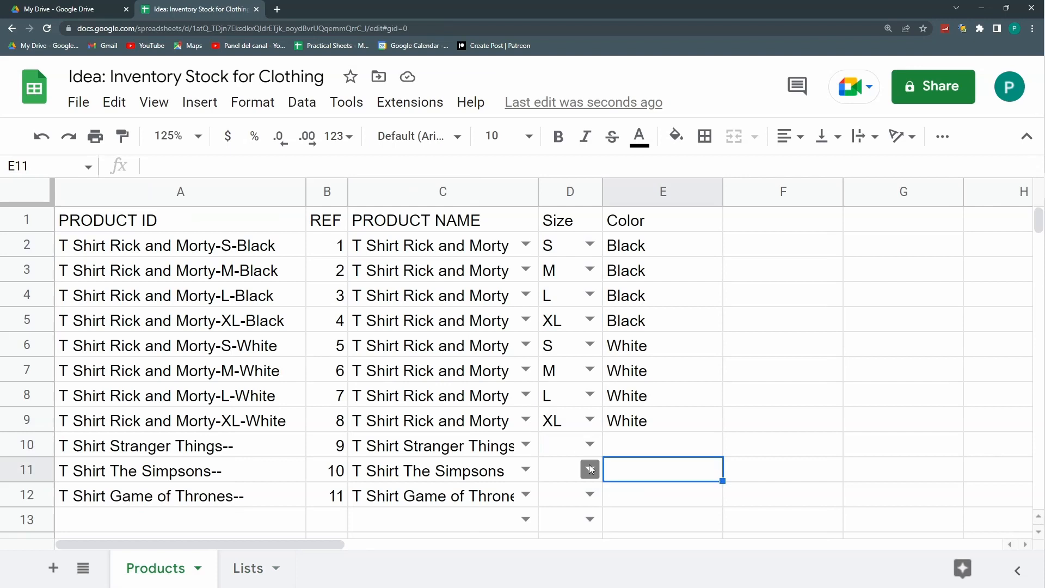
click(550, 445)
text(XS)
key(Return)
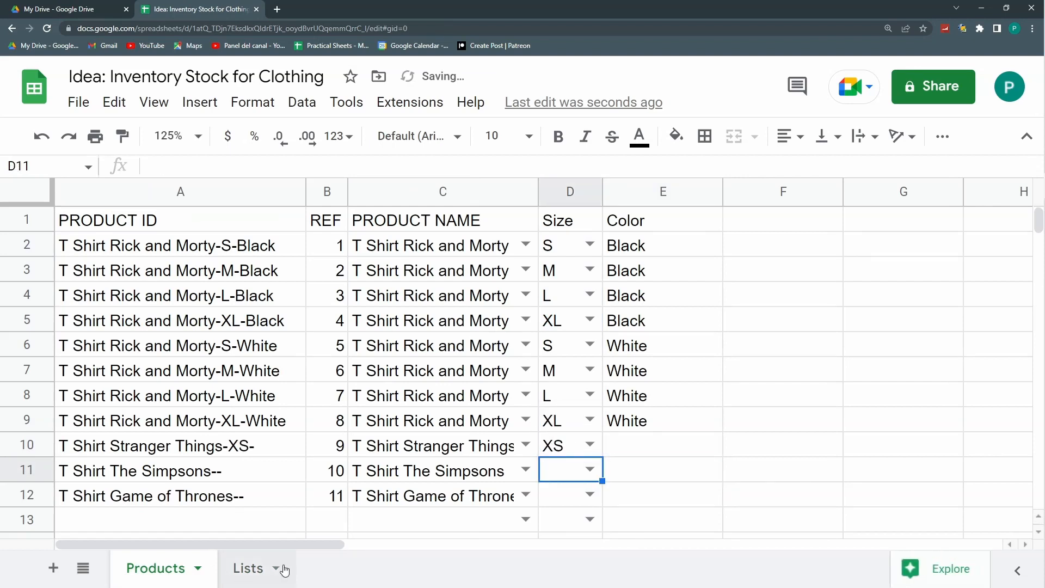
click(592, 469)
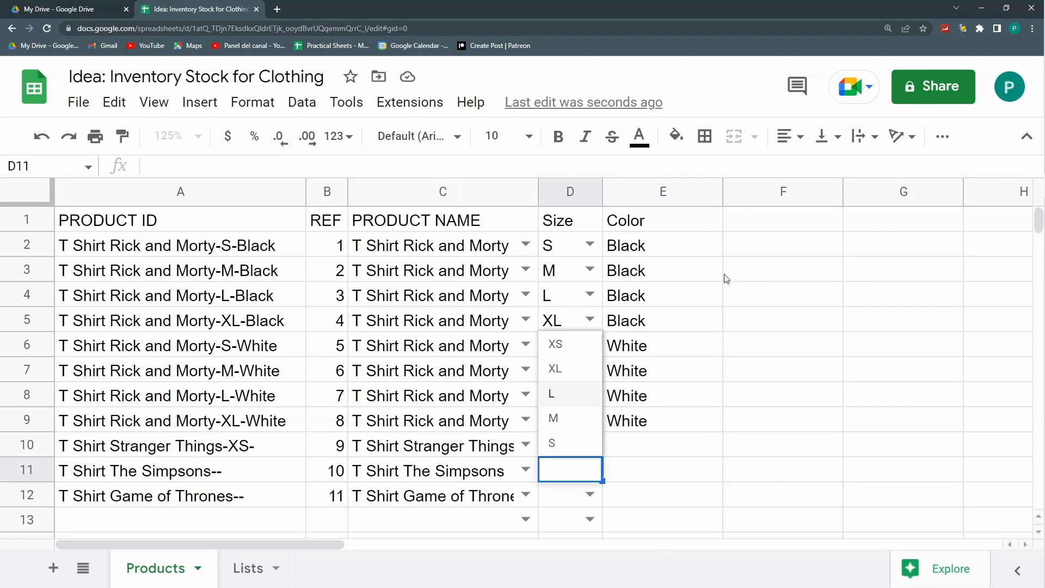
Apply dropdown data validation to the colors in E2:E1000 of the Products sheet, using the list range Lists!C2:C
click(671, 271)
click(670, 246)
key(ctrl+shift+Down)
key(ctrl+shift+Down)
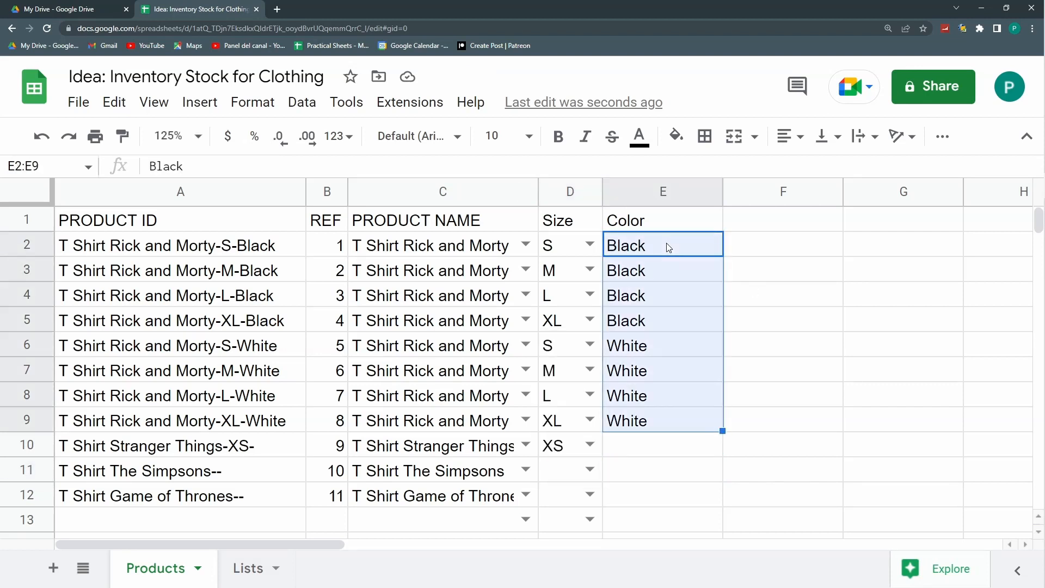
click(298, 114)
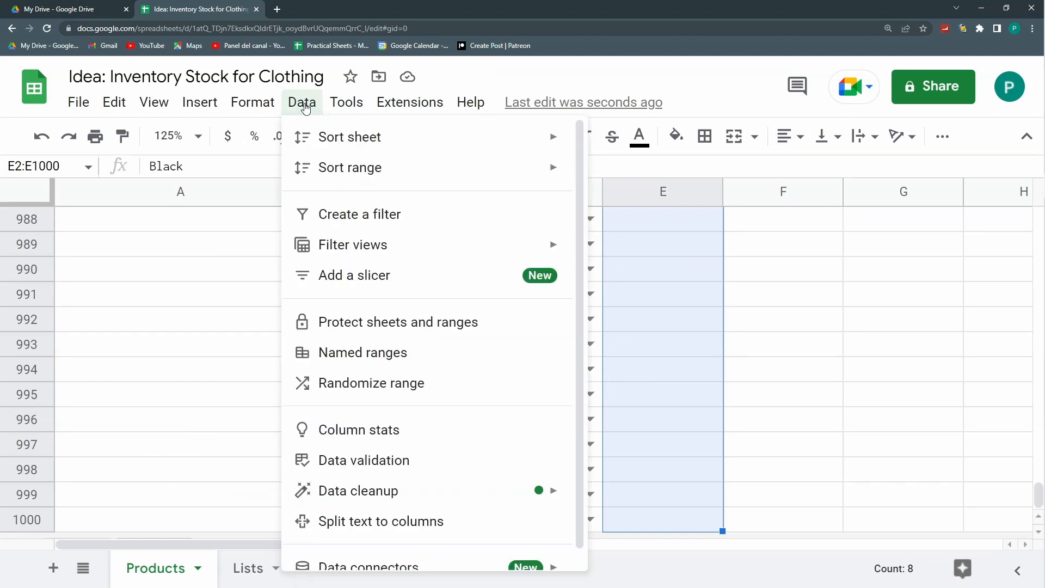
click(364, 460)
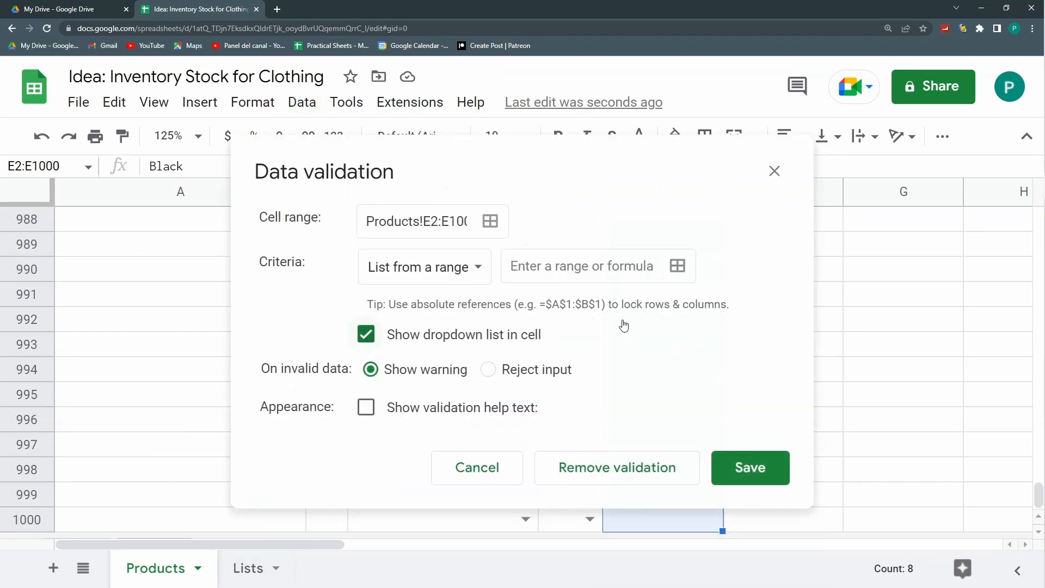
click(678, 265)
click(248, 568)
drag(355, 159, 616, 169)
drag(405, 251, 388, 429)
click(602, 239)
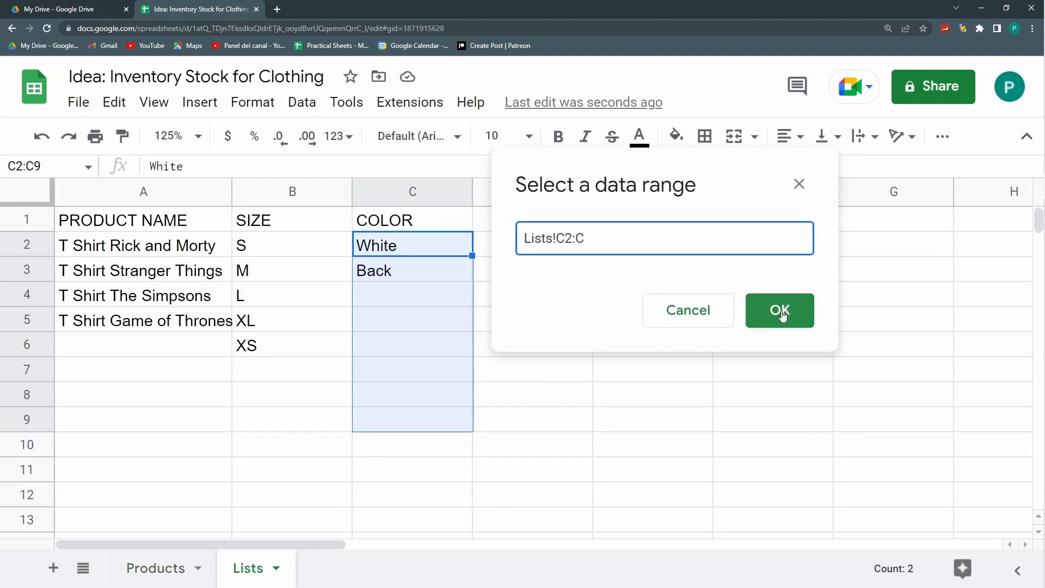
click(781, 311)
click(778, 488)
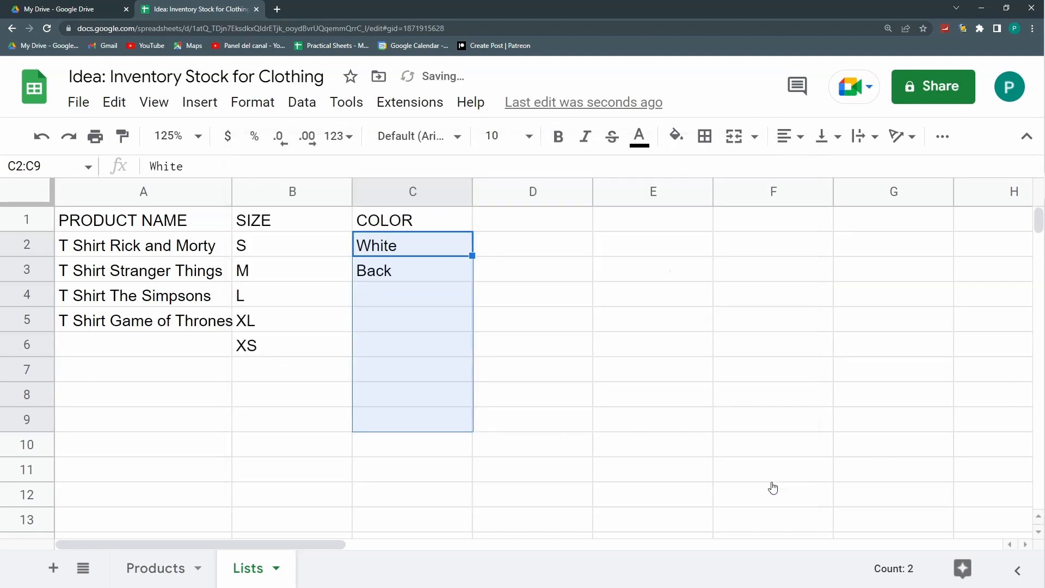
Replace the typed colors on the Lists sheet with the formula =UNIQUE(Products!E2:E) in C2 and return to the Products sheet
click(409, 248)
drag(412, 254, 415, 275)
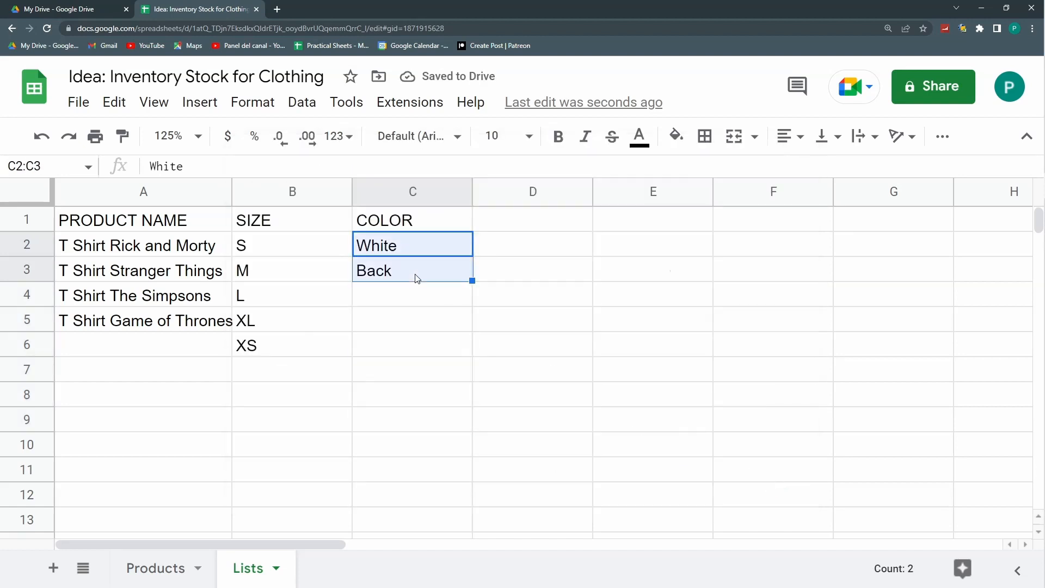
key(Delete)
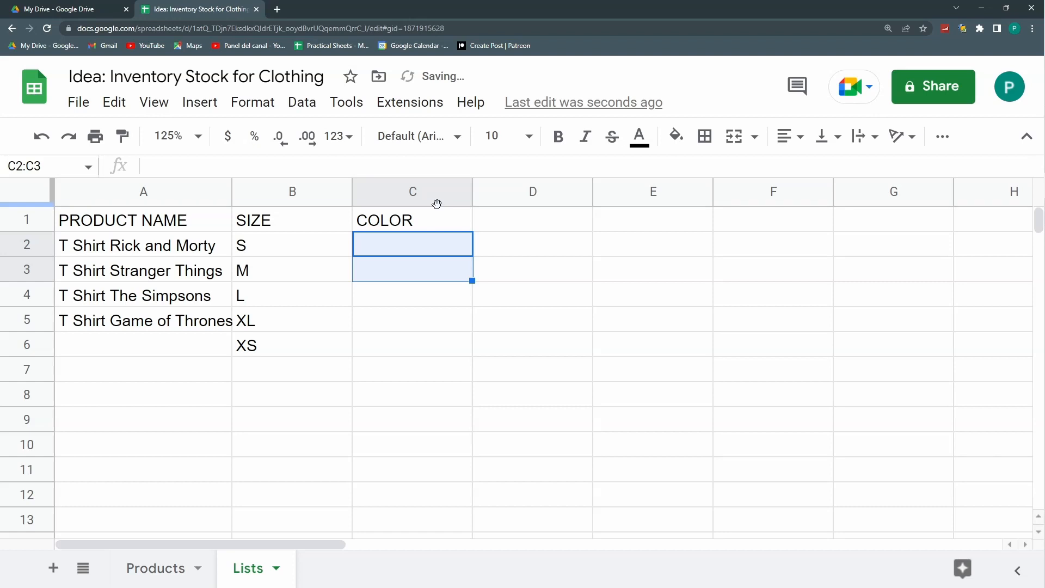
click(447, 237)
text(=UNIQUE()
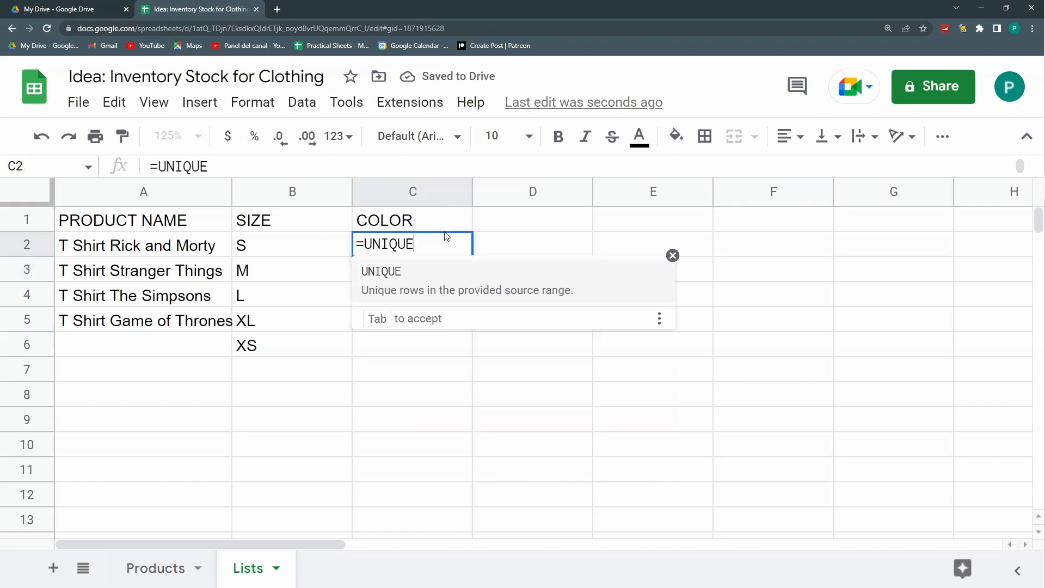
click(155, 567)
click(637, 248)
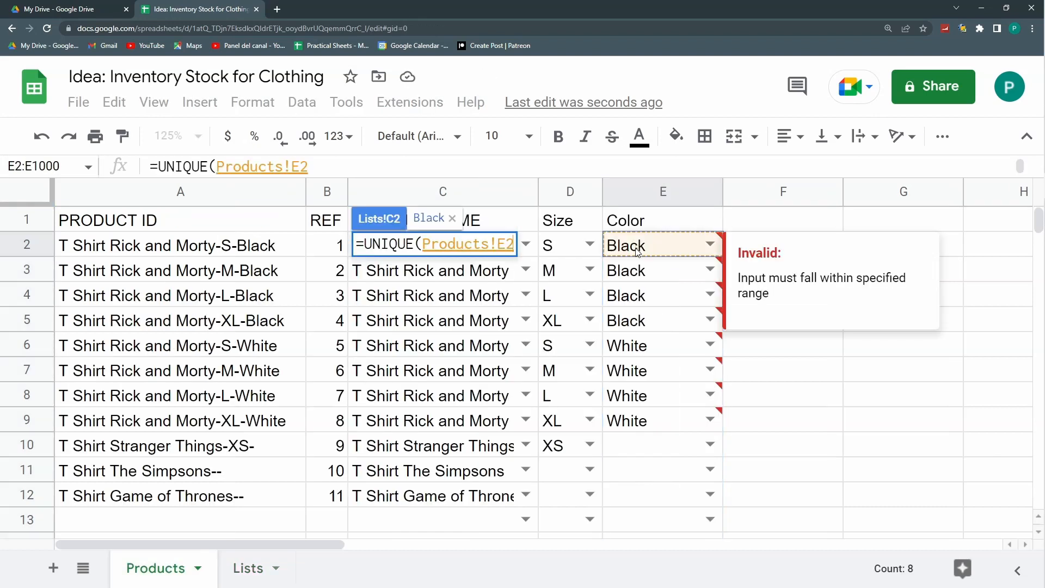
drag(638, 249, 637, 420)
key(BackSpace)
text())
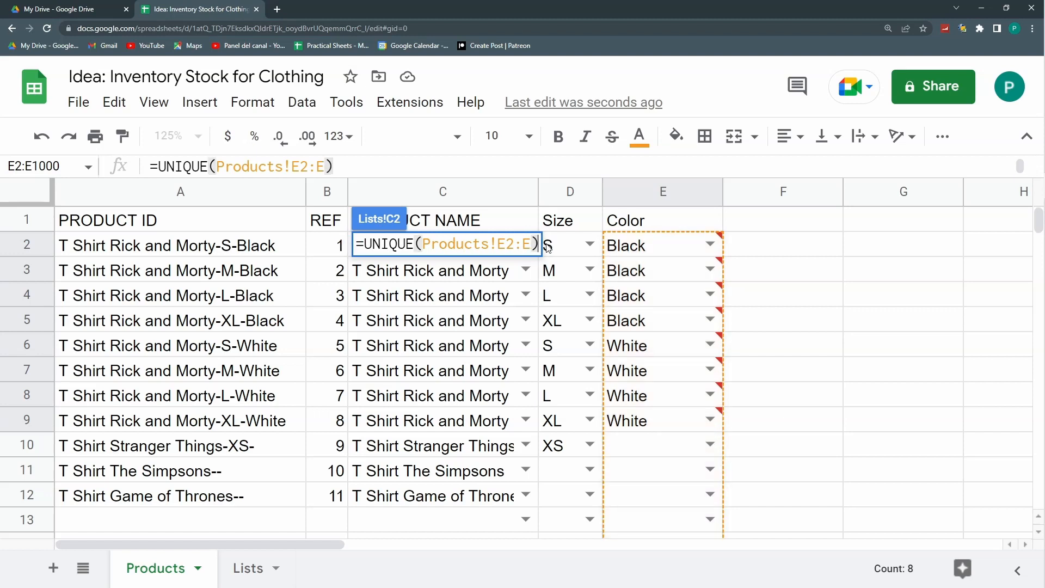
key(Return)
key(ctrl+shift+Page_Up)
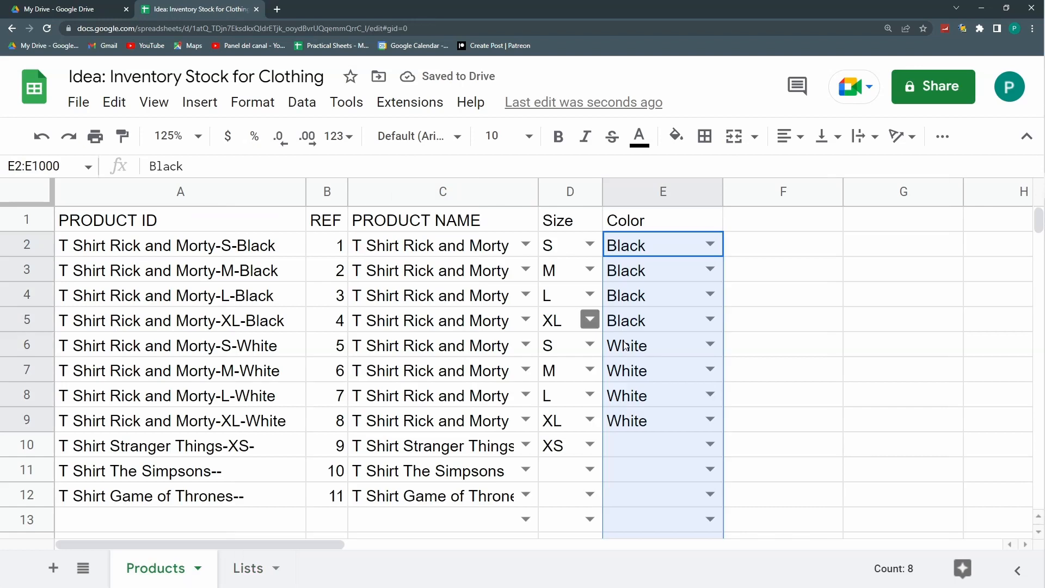
Enter Red as the color of T Shirt Stranger Things in E10 and check the color dropdown choices in E11
click(690, 447)
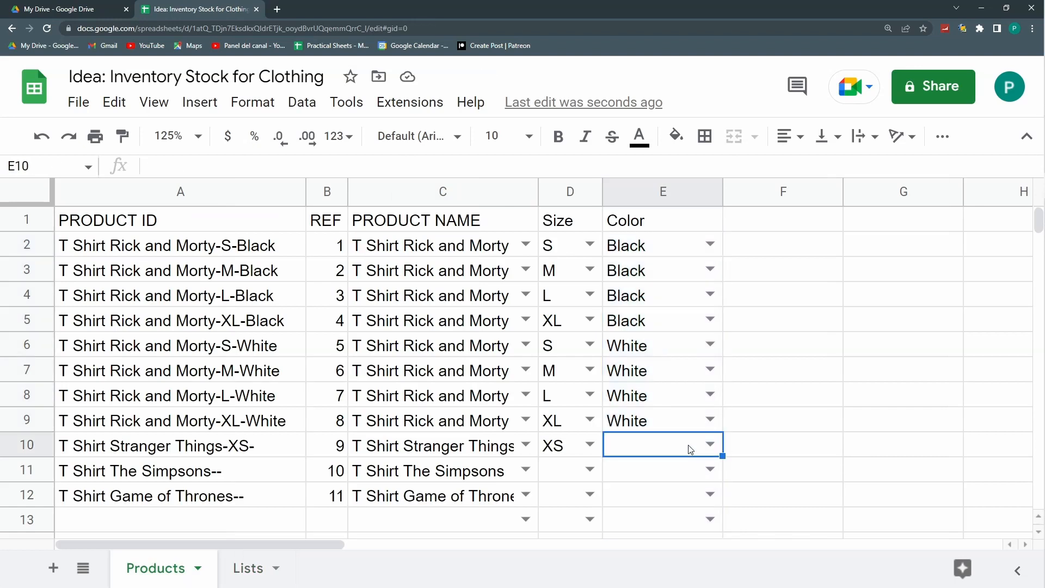
text(rED)
key(BackSpace)
key(BackSpace)
key(BackSpace)
text(Red)
key(Return)
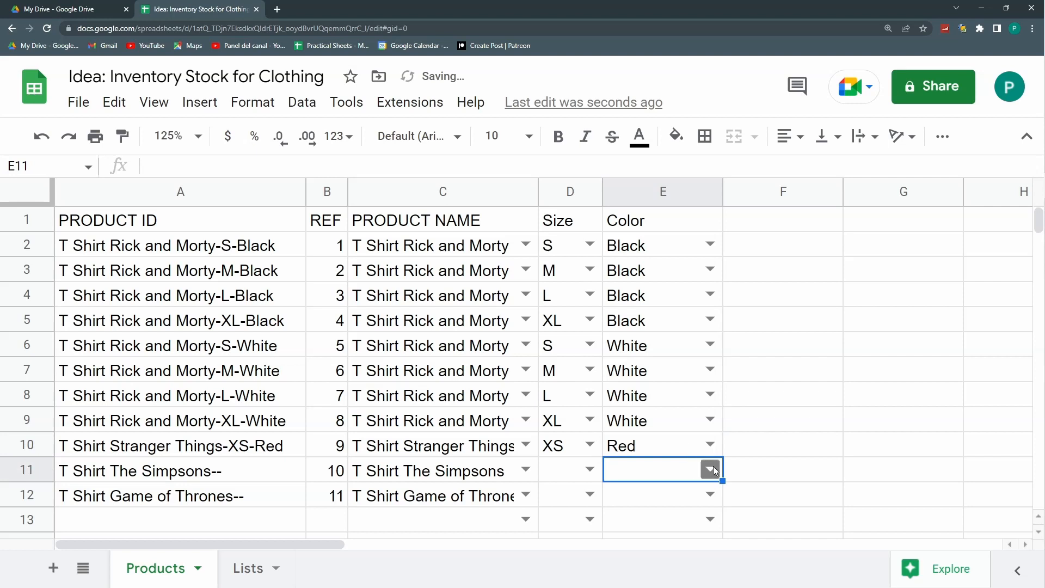
click(710, 469)
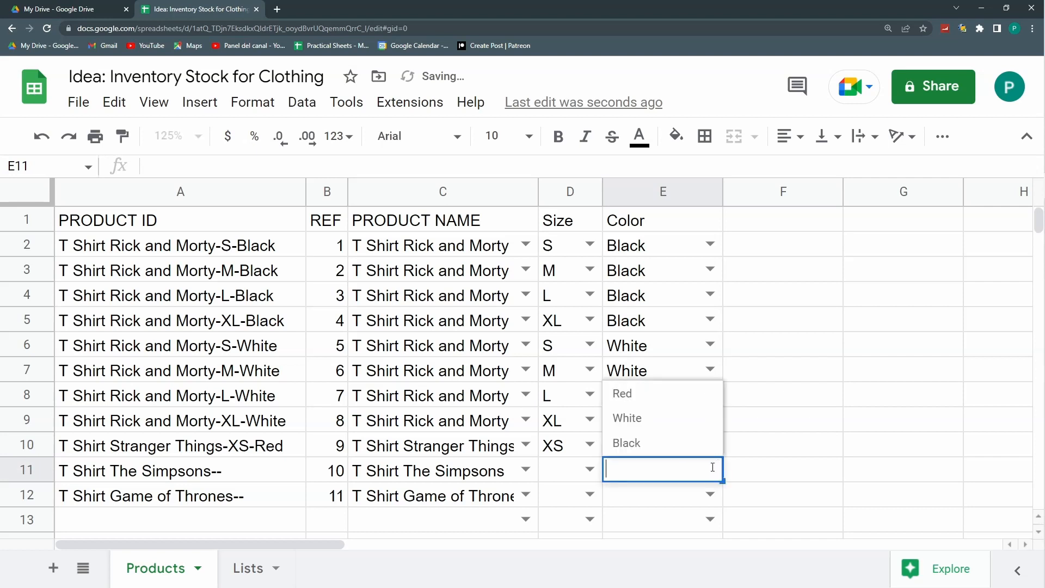
click(775, 380)
Set the size of T Shirt The Simpsons to S and enter XXL as the size of T Shirt Game of Thrones
scroll(583, 441, down, 2)
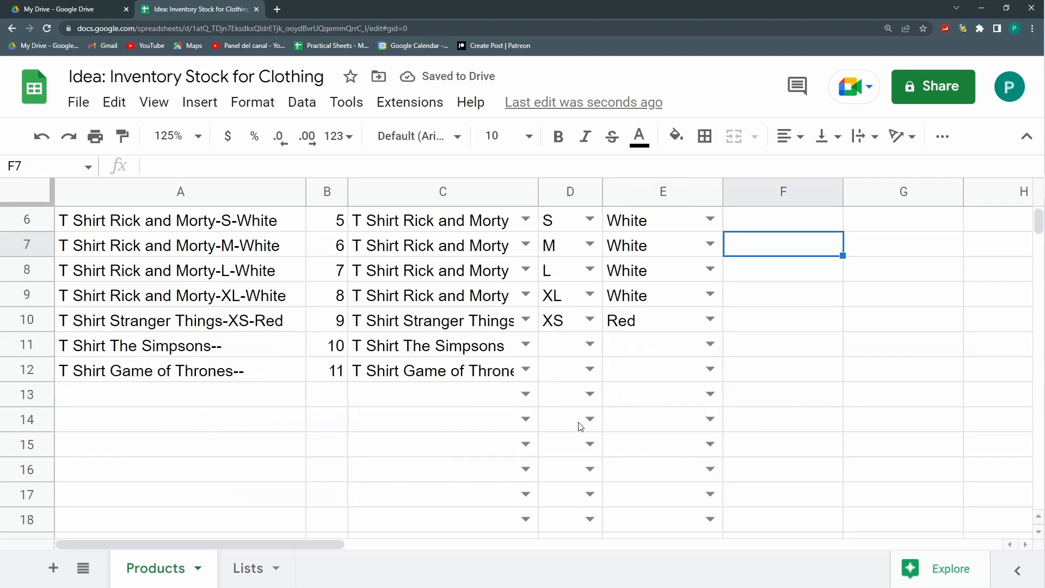
scroll(533, 419, up, 2)
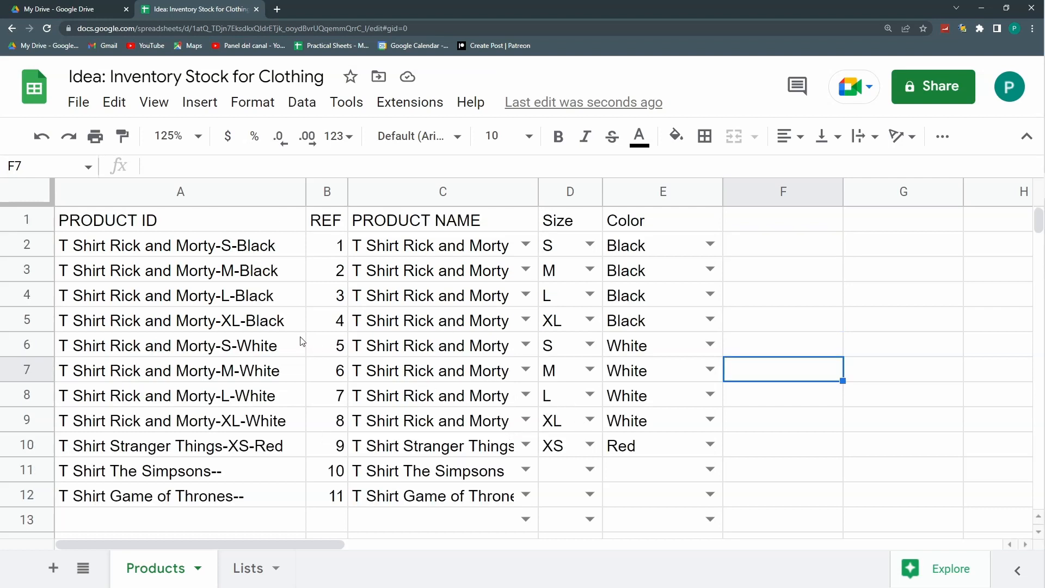
click(289, 324)
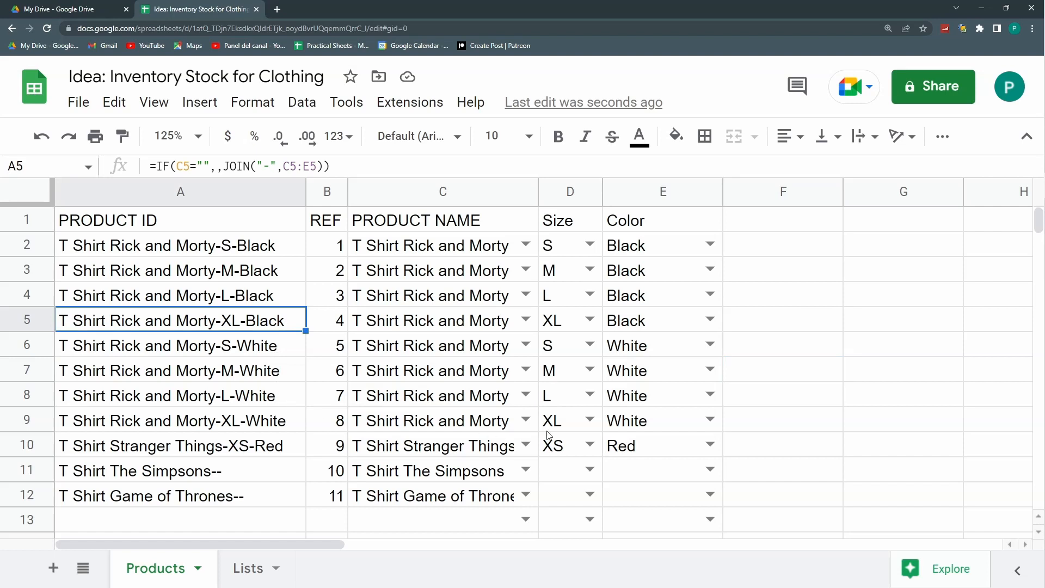
click(590, 469)
click(568, 446)
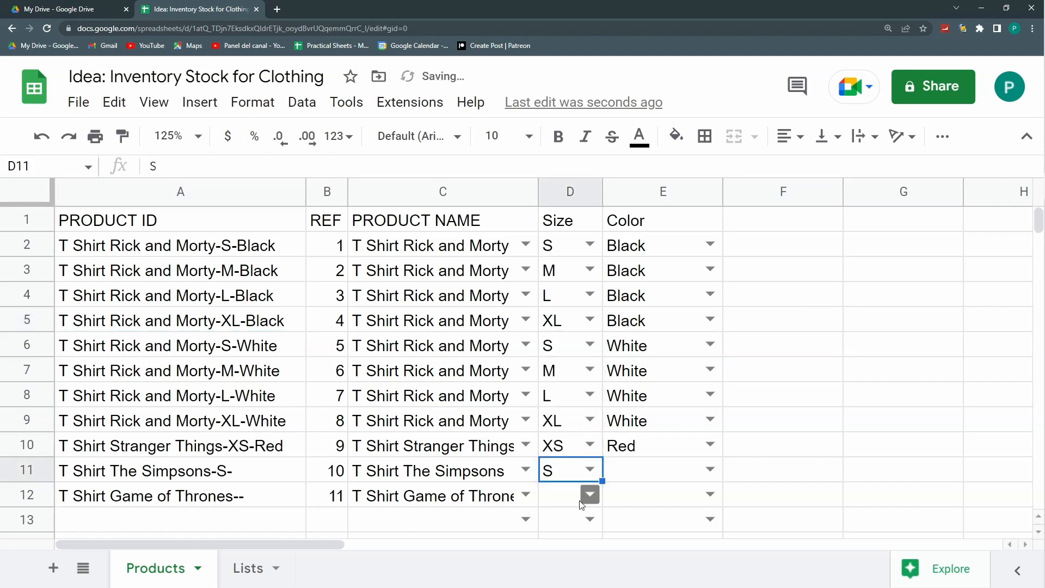
click(590, 495)
text(XL)
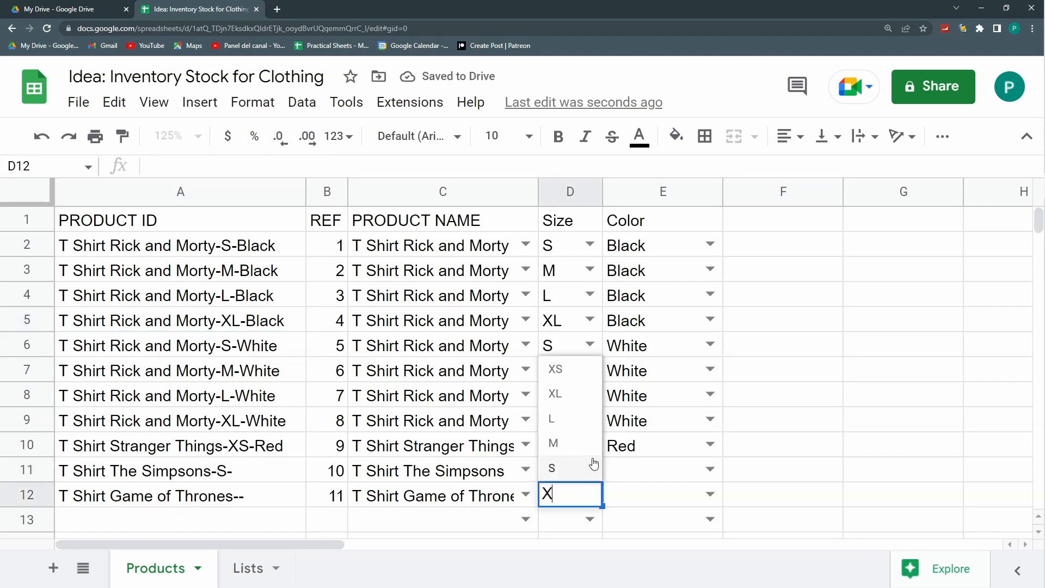
key(BackSpace)
text(XL)
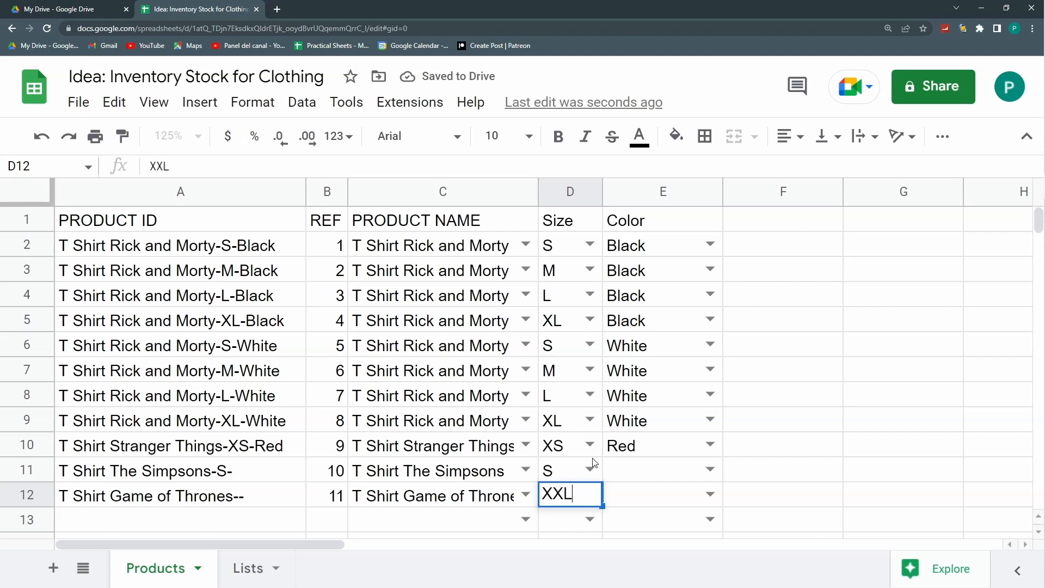
key(Return)
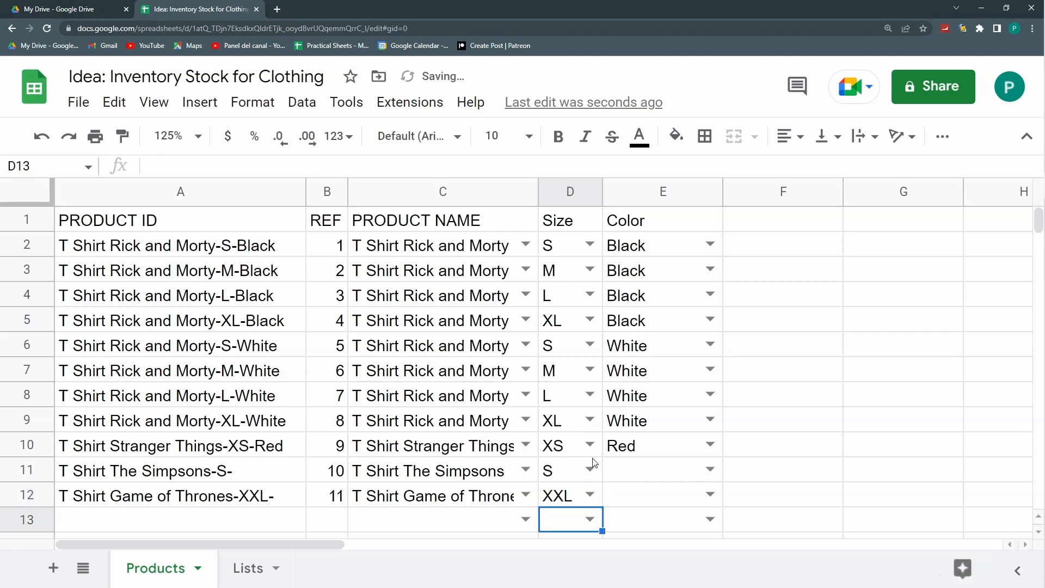
Set the color of T Shirt The Simpsons to White and enter Yellow as the color of T Shirt Game of Thrones
click(709, 470)
click(660, 419)
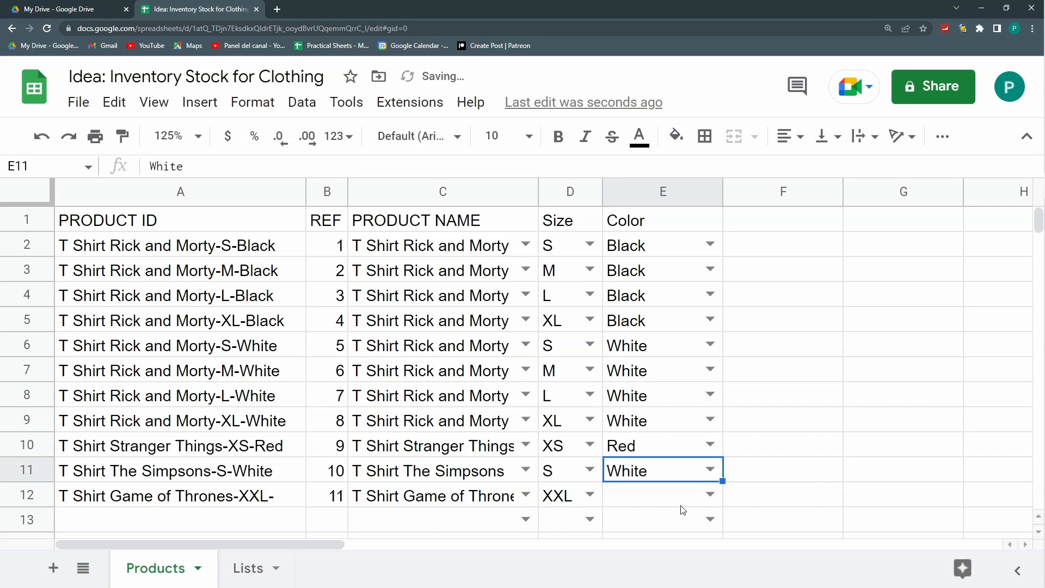
click(681, 493)
text(Yellow)
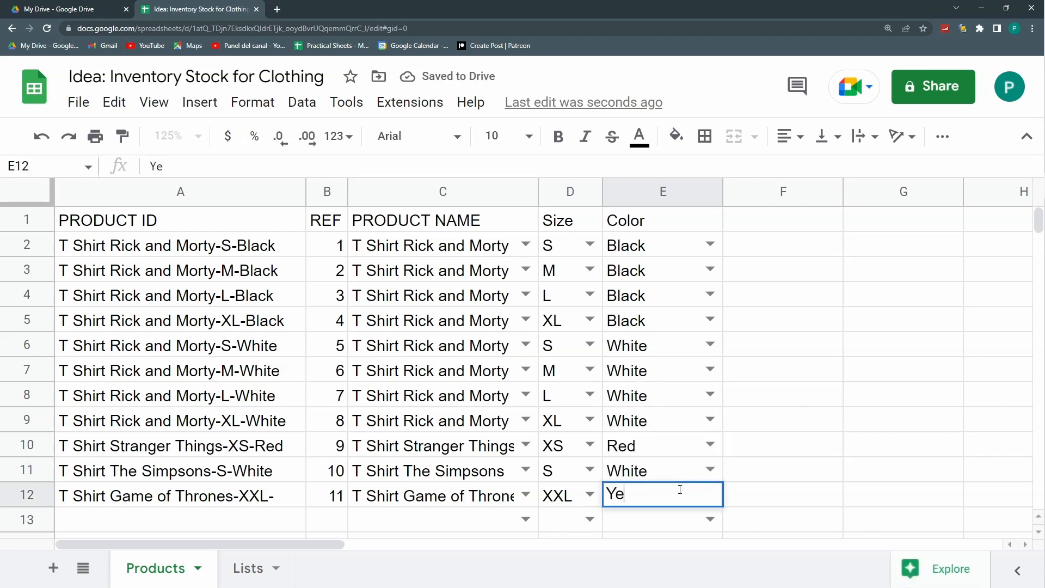
key(Return)
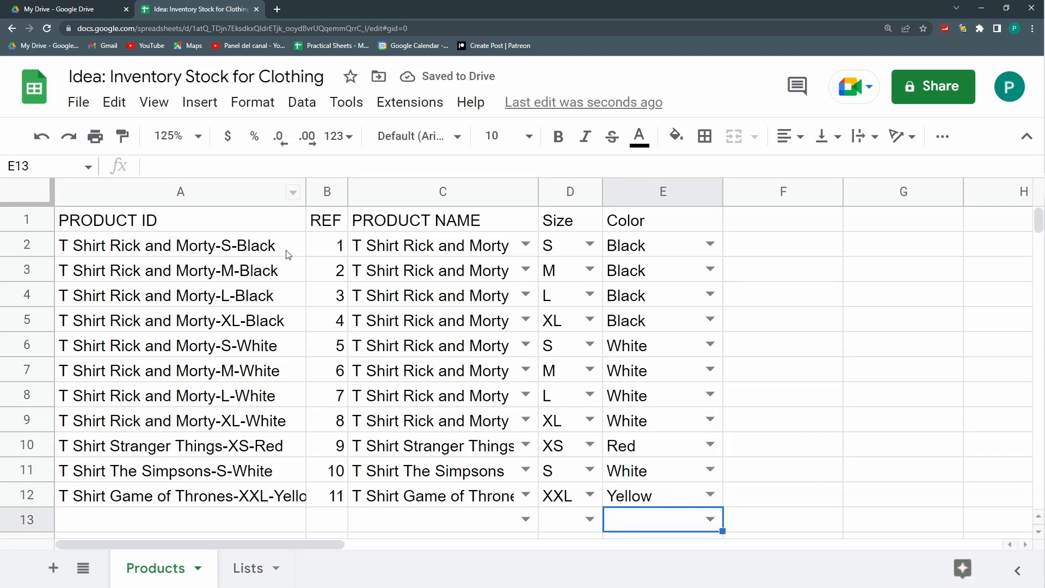
Widen column A to fit the longest product ID and freeze the header row of the Products sheet
drag(303, 192, 330, 192)
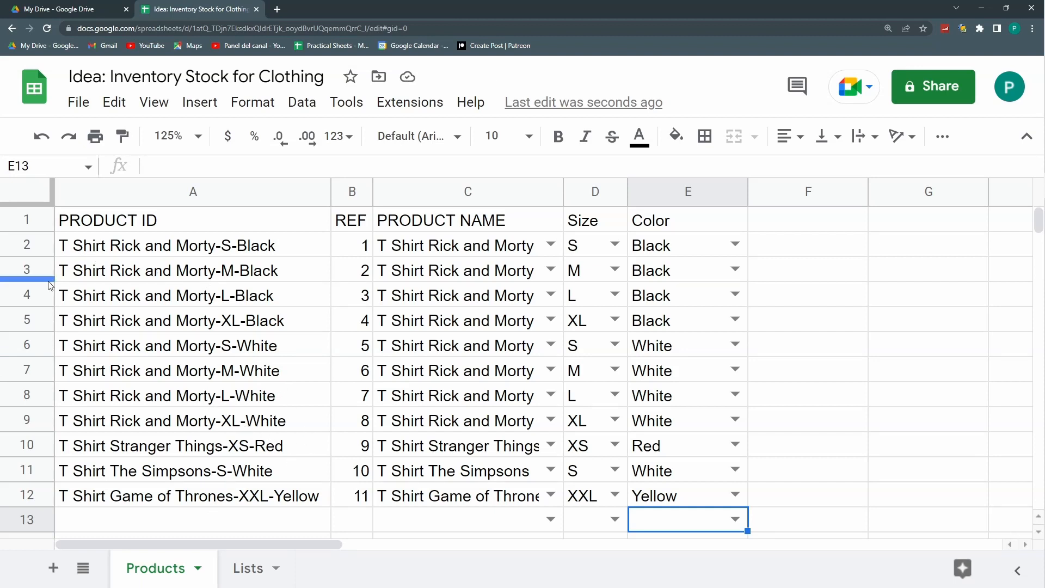
drag(37, 206, 36, 231)
scroll(136, 252, down, 5)
scroll(136, 252, up, 4)
scroll(151, 280, down, 3)
scroll(152, 280, up, 5)
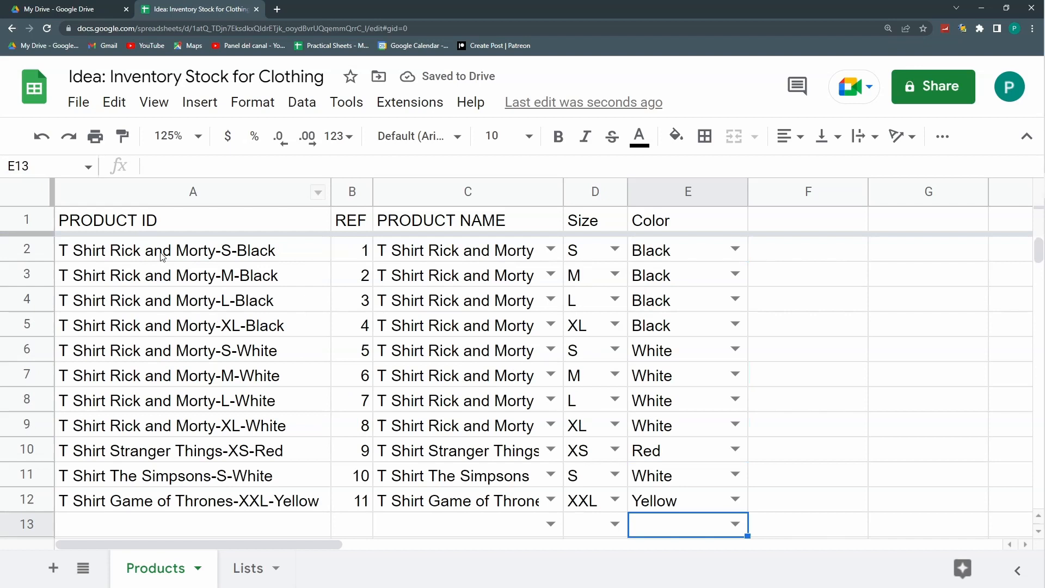
Format the headers in A1:E1 as bold white text on a dark teal fill
click(160, 226)
key(shift+Right)
key(shift+Right)
key(shift+Right)
key(shift+Right)
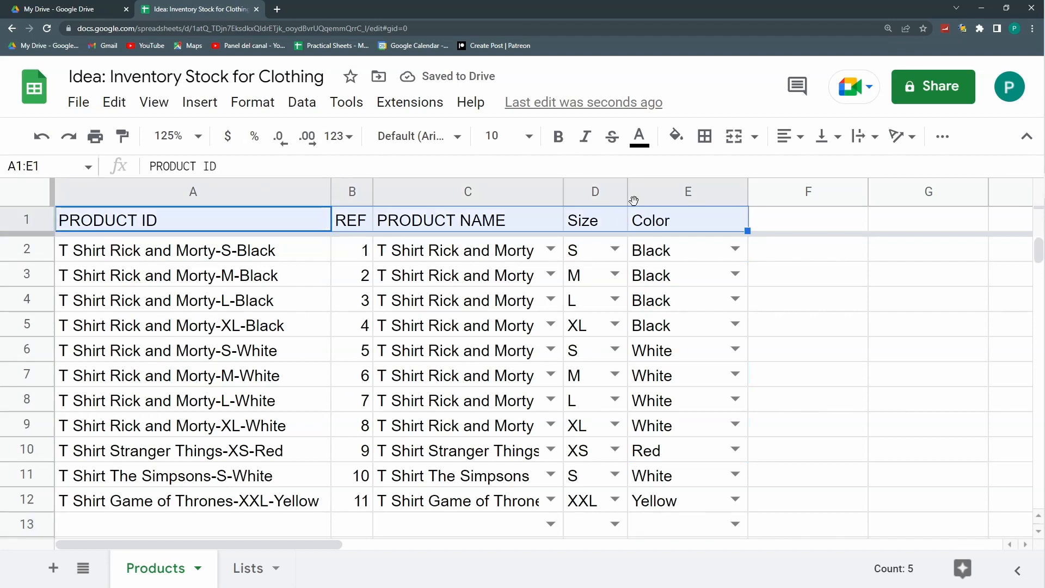
click(558, 138)
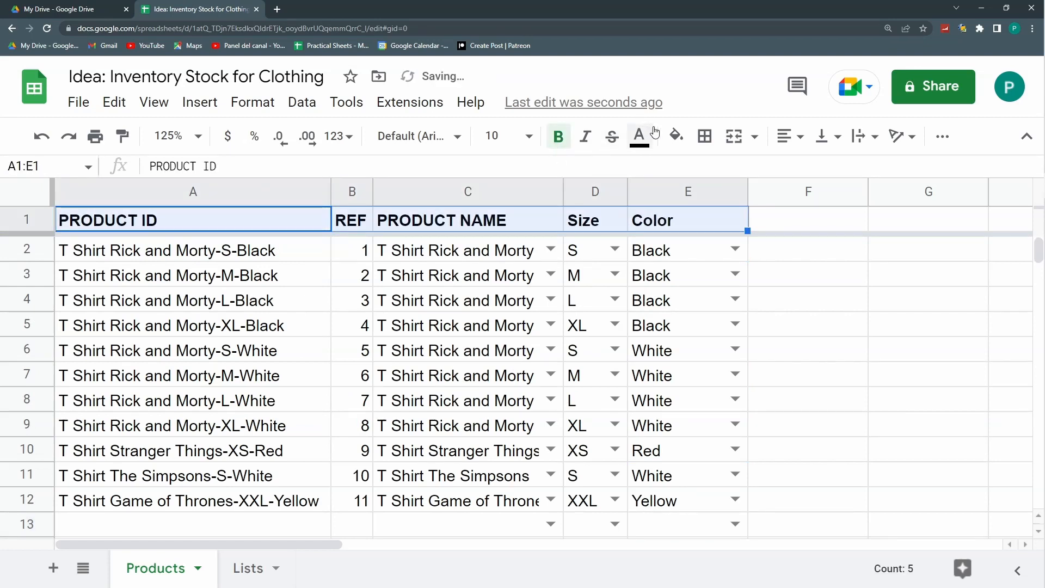
click(677, 137)
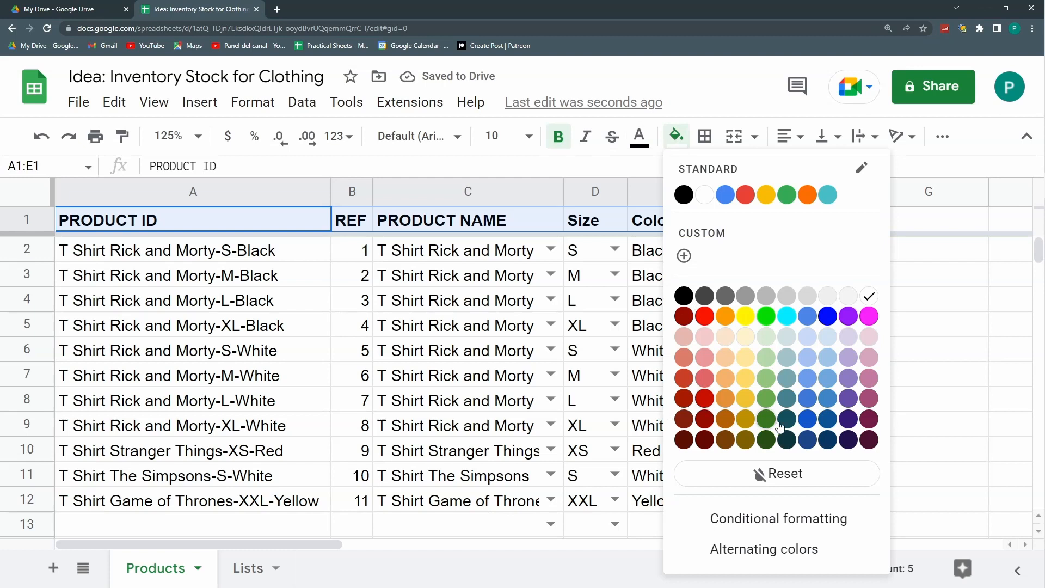
click(786, 440)
click(640, 136)
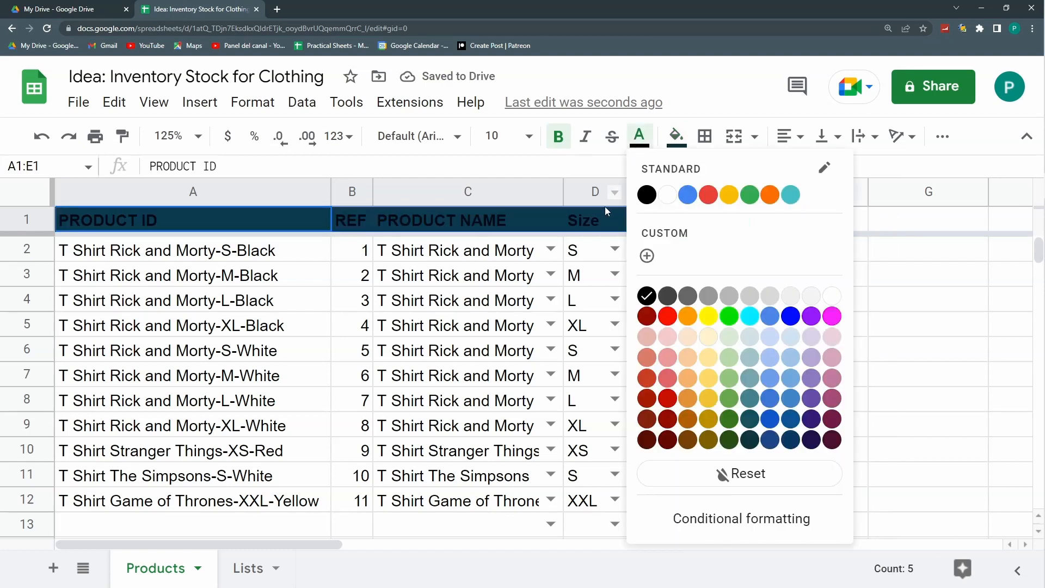
click(665, 194)
click(786, 322)
Delete the empty columns F to Z of the Products sheet and narrow column E to fit the color names
click(790, 191)
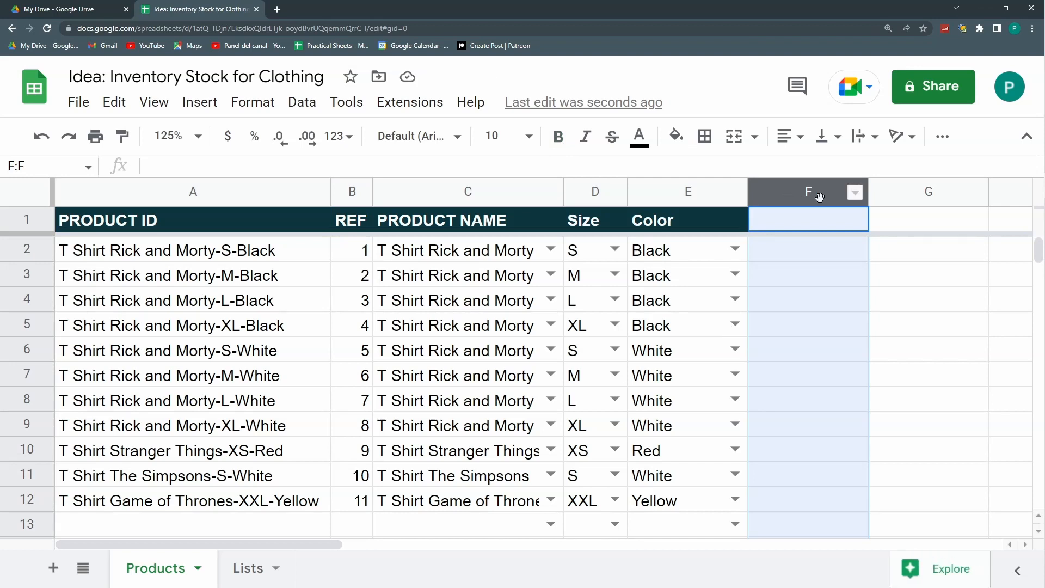
key(ctrl+shift+Right)
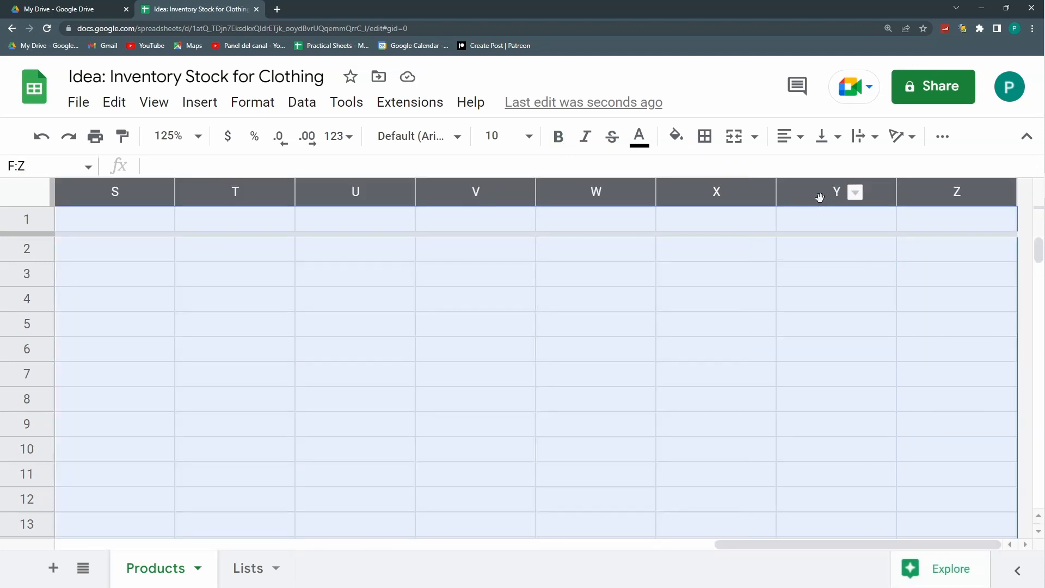
key(ctrl+alt+minus)
key(Left)
key(Left)
key(Left)
key(Left)
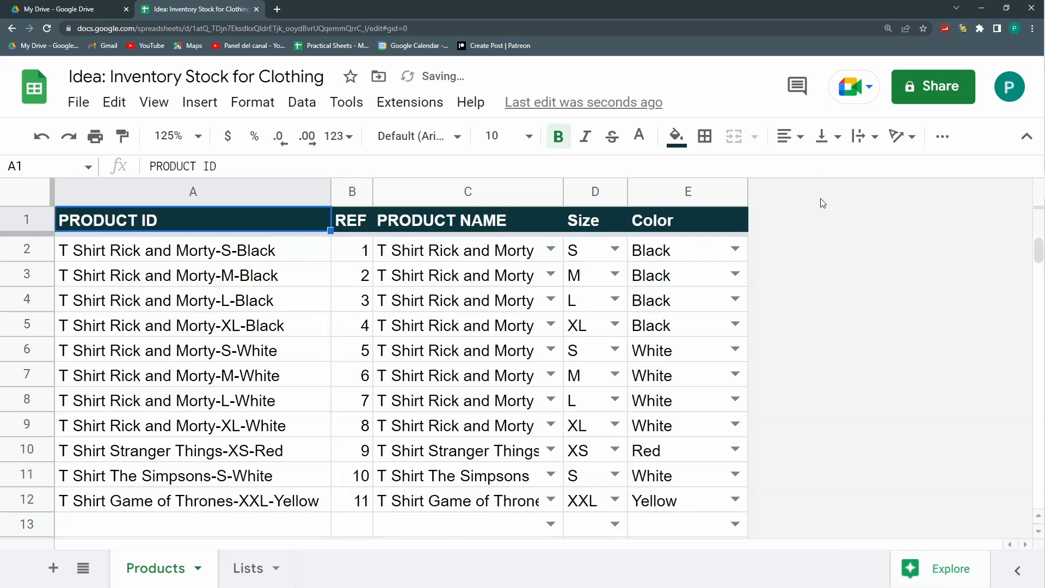
double_click(748, 192)
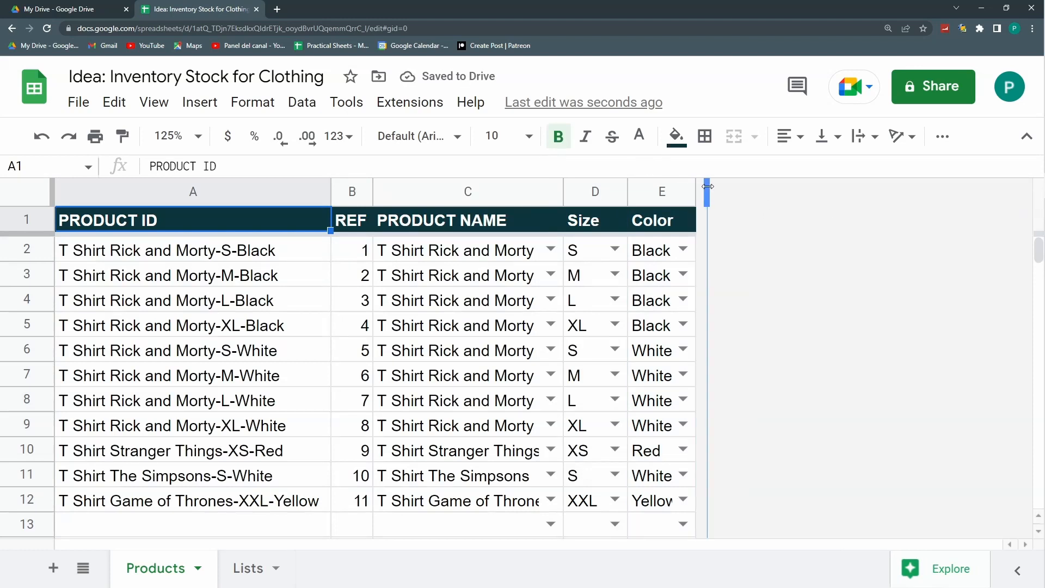
drag(696, 203, 708, 203)
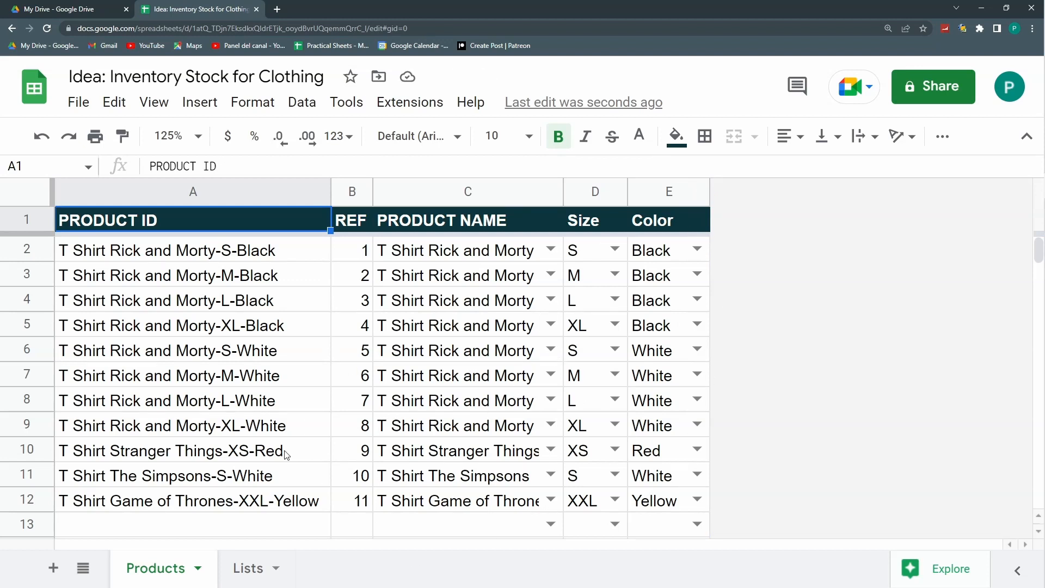
Add a new sheet between Products and Lists and name it Input
key(shift+F11)
click(156, 569)
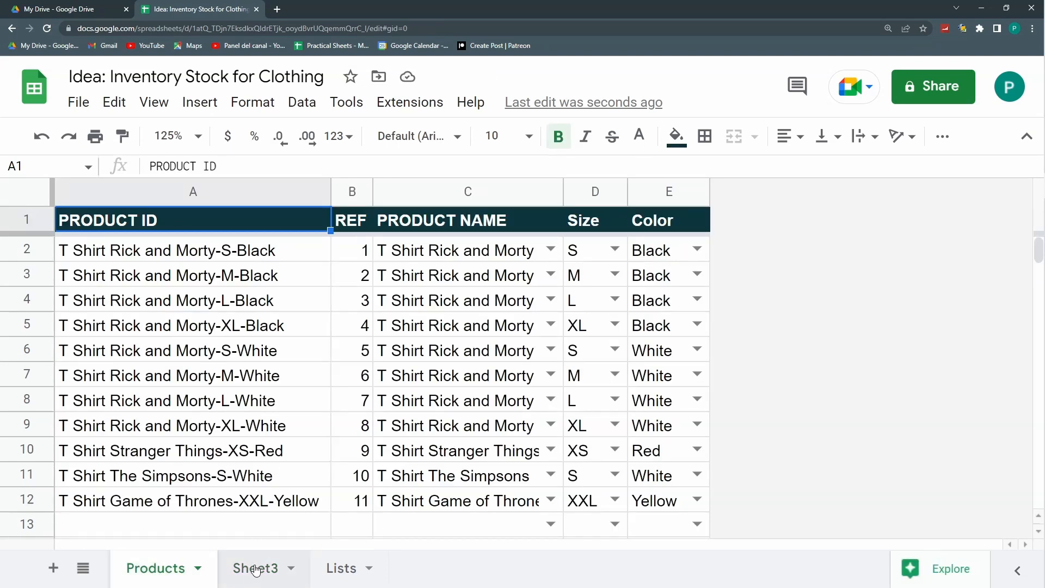
click(256, 569)
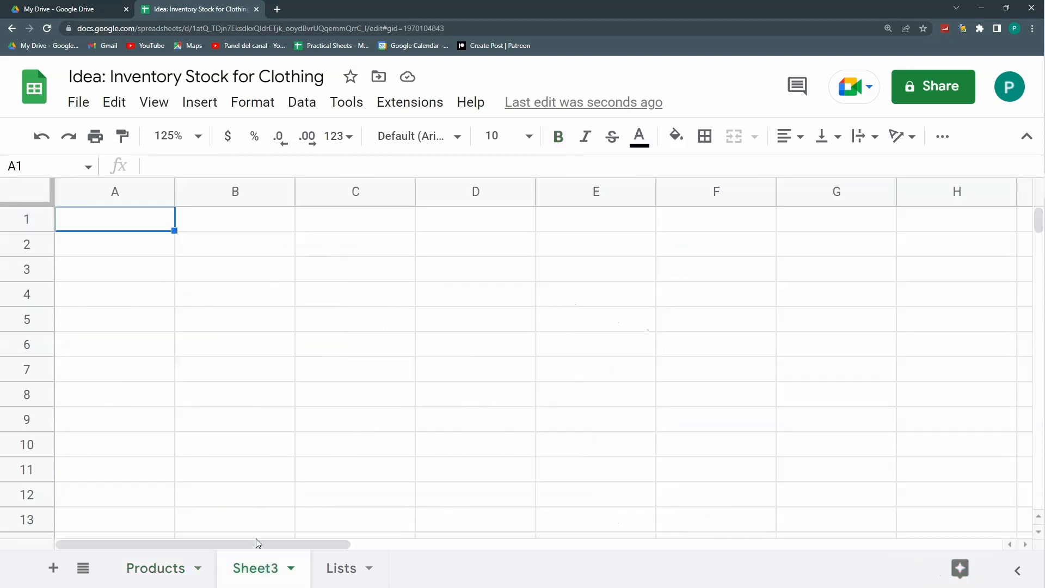
double_click(249, 569)
text(Input)
key(Return)
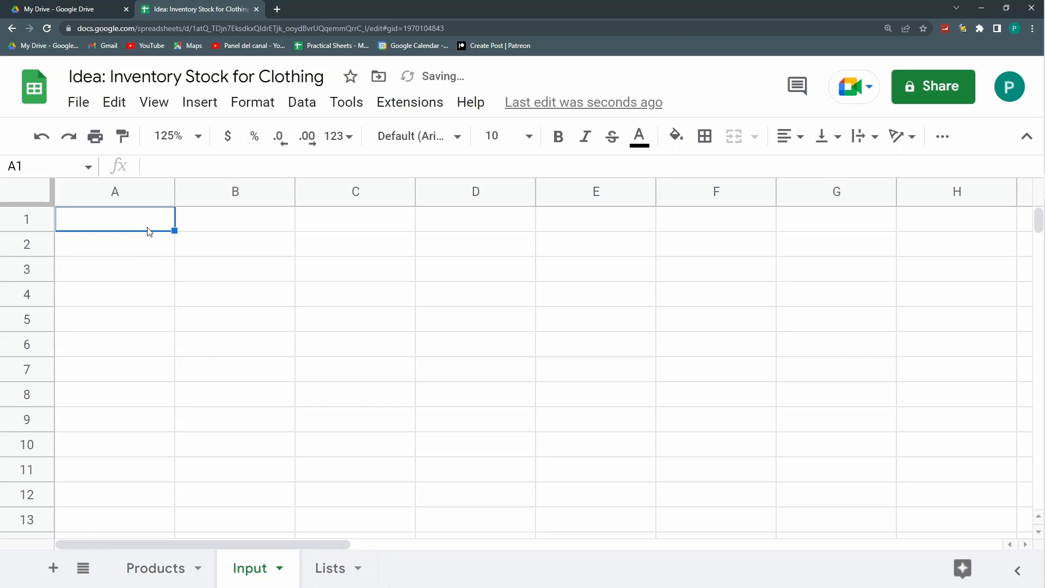
Enter the headers PRODUCT ID, QTY BOUGHT and DATE in A1:C1 of the Input sheet
text(PRODUCT ID)
key(Return)
click(246, 220)
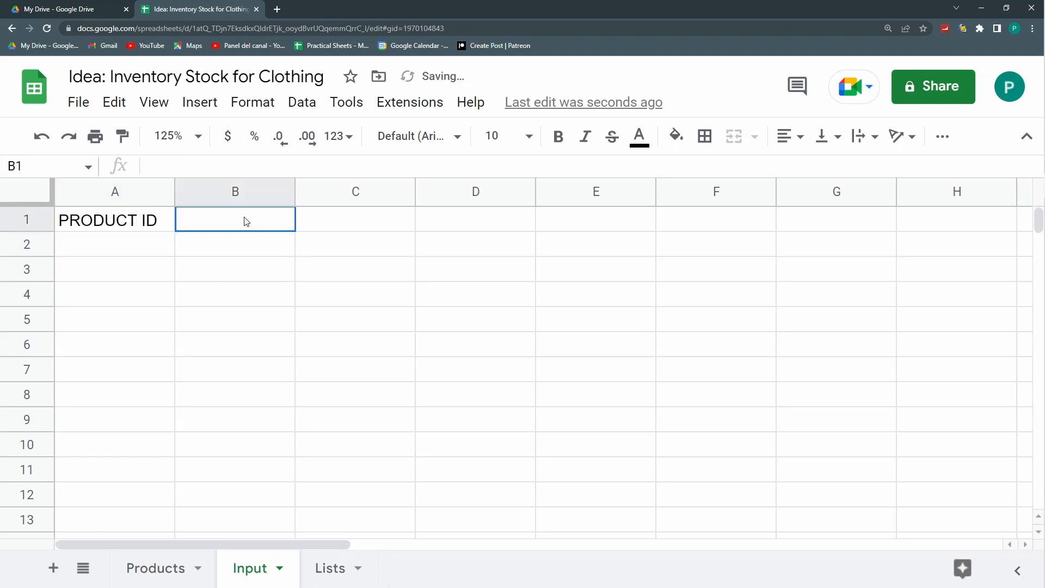
text(QTY)
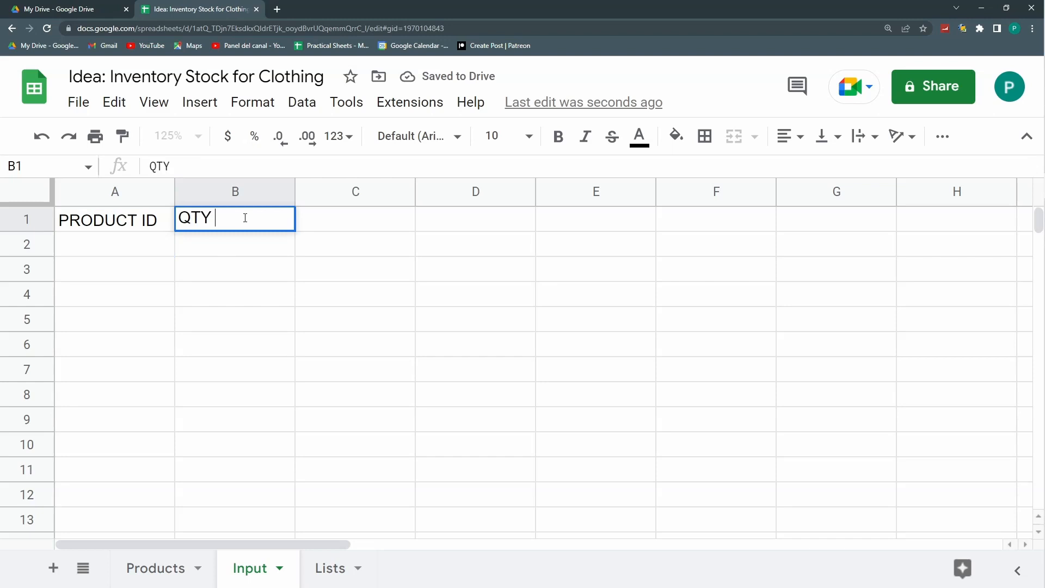
text( BOUGHT)
key(Tab)
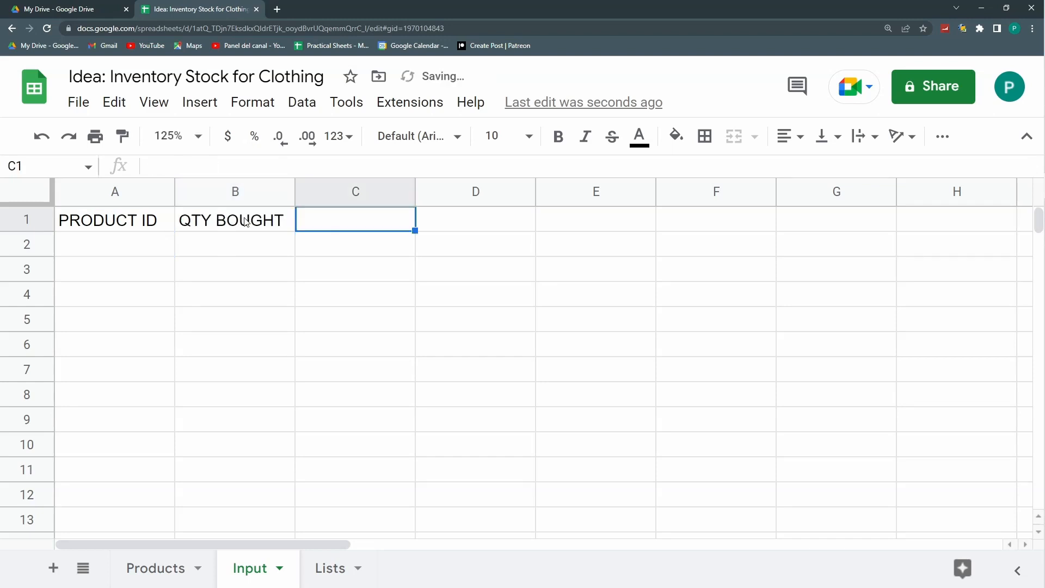
text(DATE)
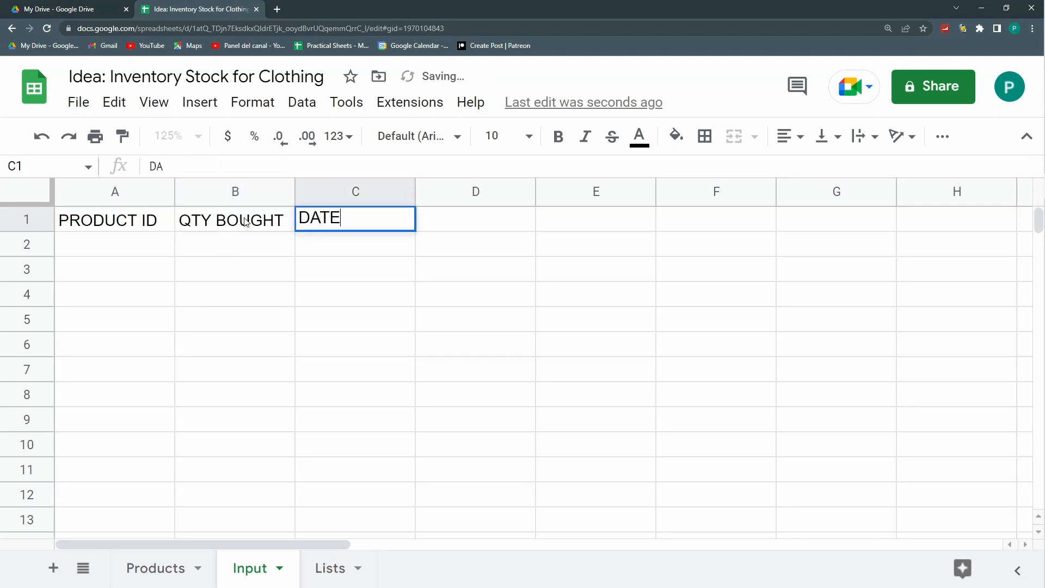
key(Return)
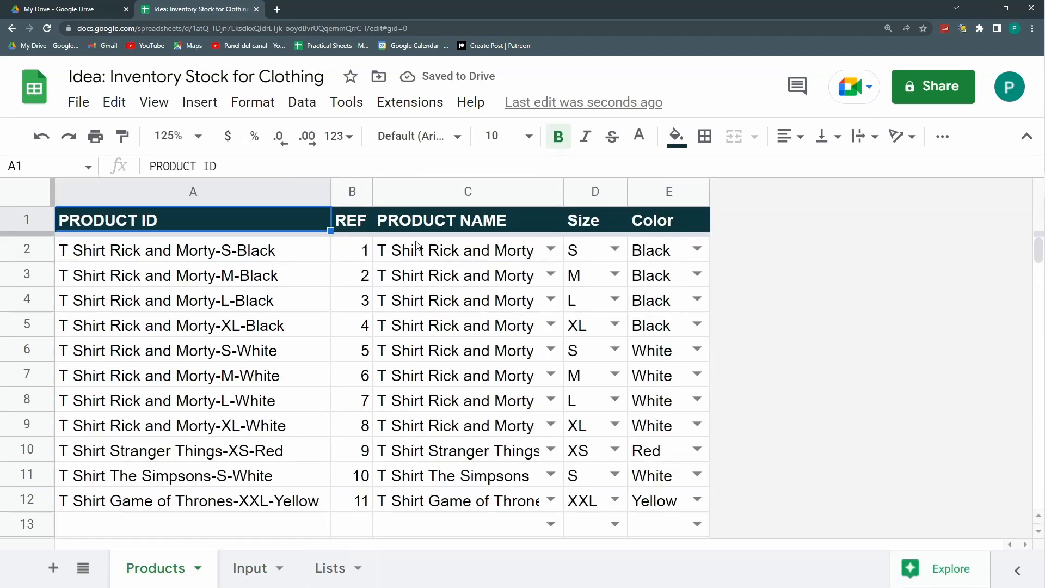
Select the reference numbers in B2:B12 of the Products sheet
click(414, 248)
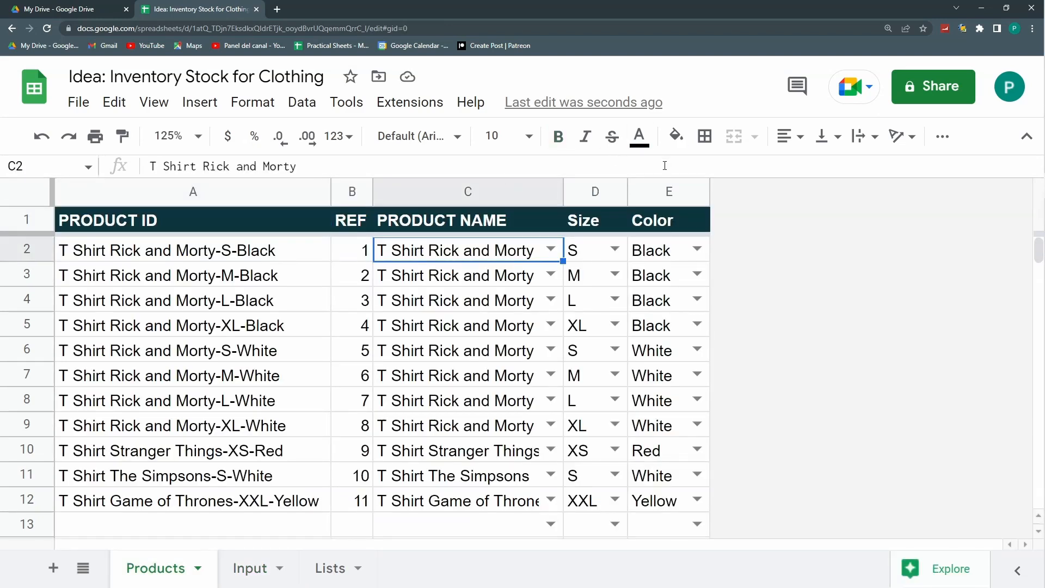
drag(360, 254, 345, 499)
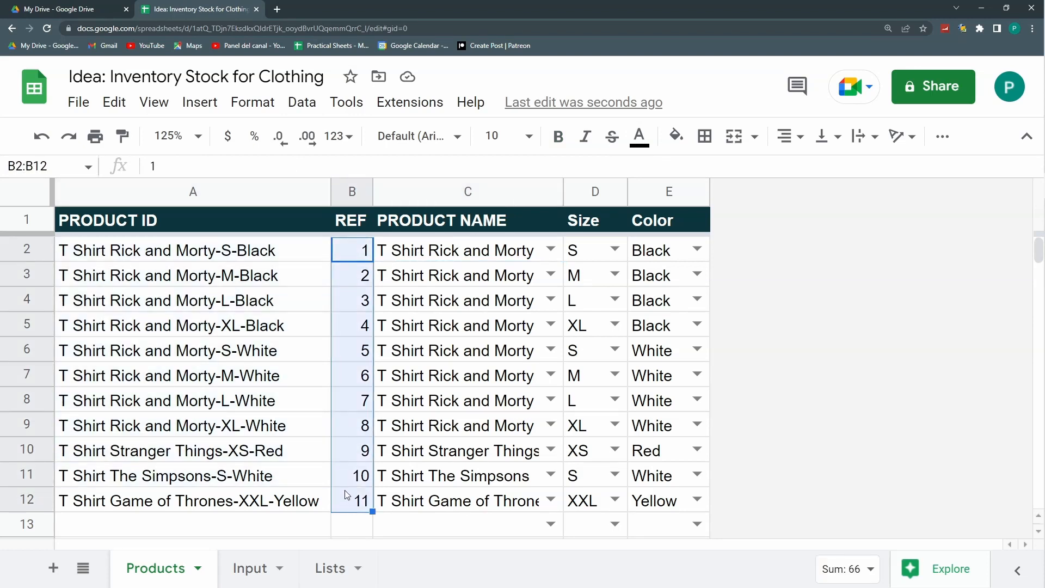
click(315, 256)
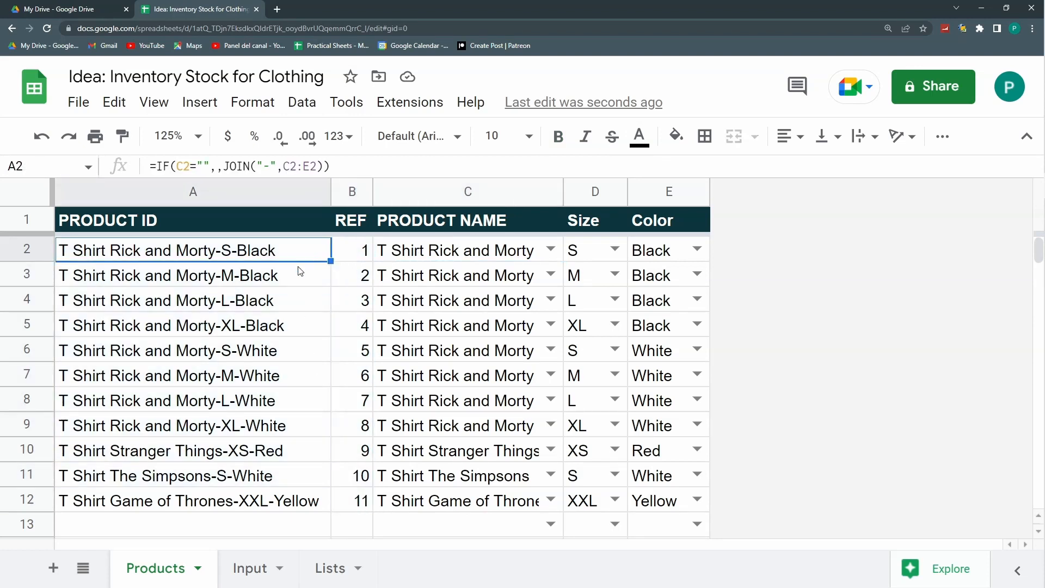
click(285, 194)
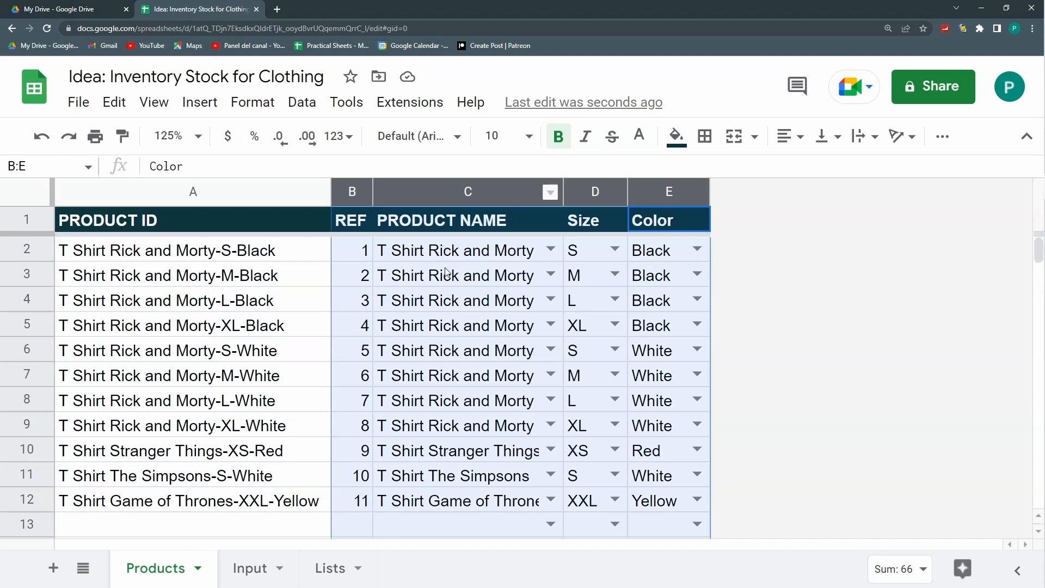
click(458, 291)
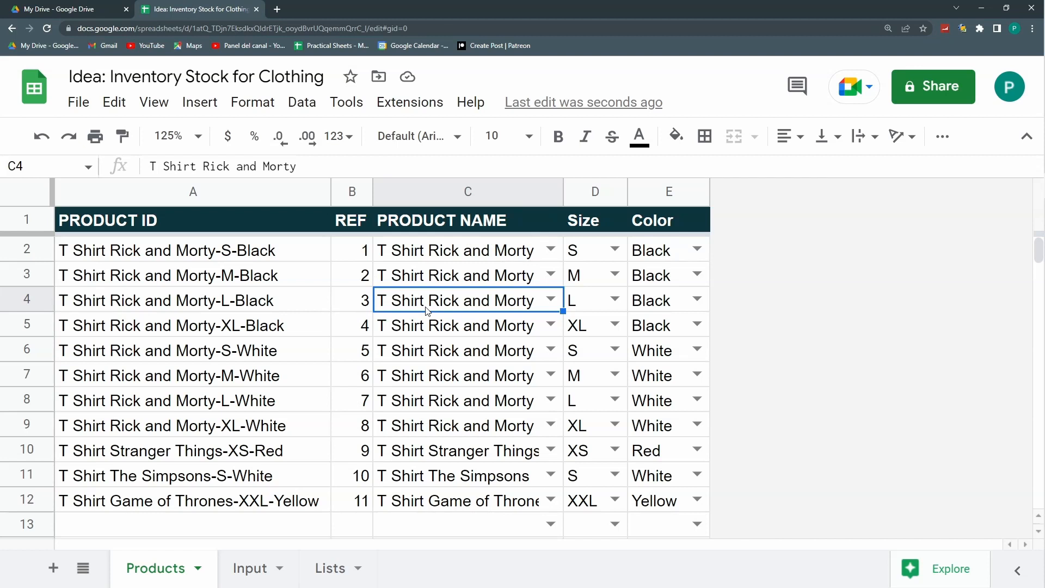
click(577, 252)
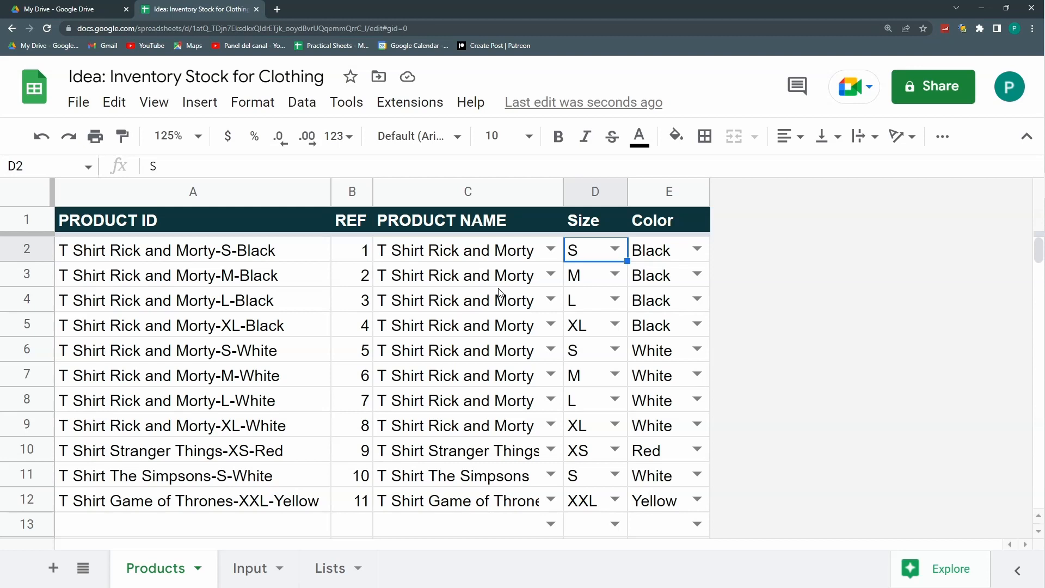
click(469, 202)
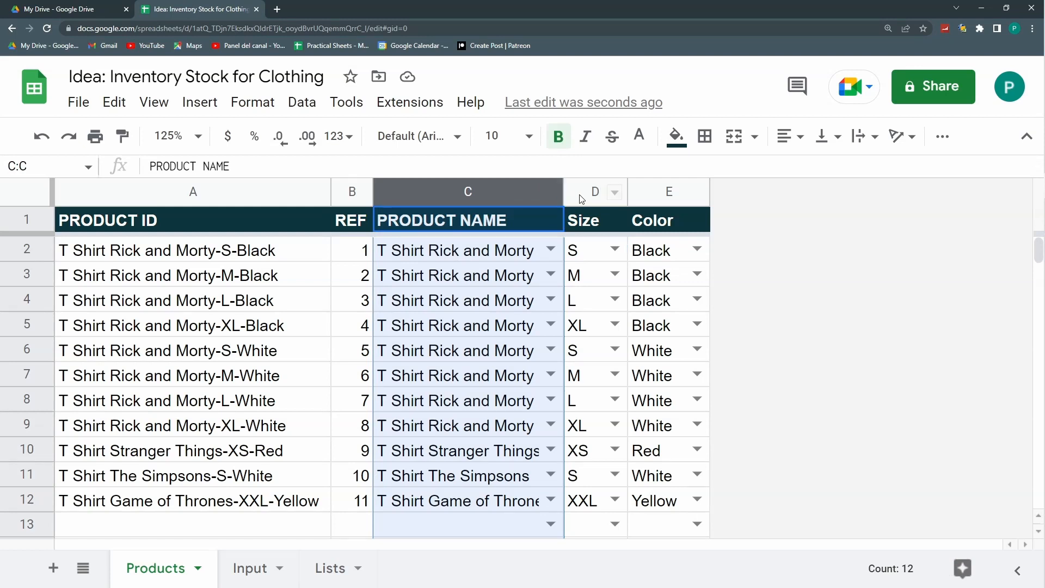
Restrict cell A2 of the Input sheet to a dropdown list from Products!A2:A, rejecting invalid input
click(248, 576)
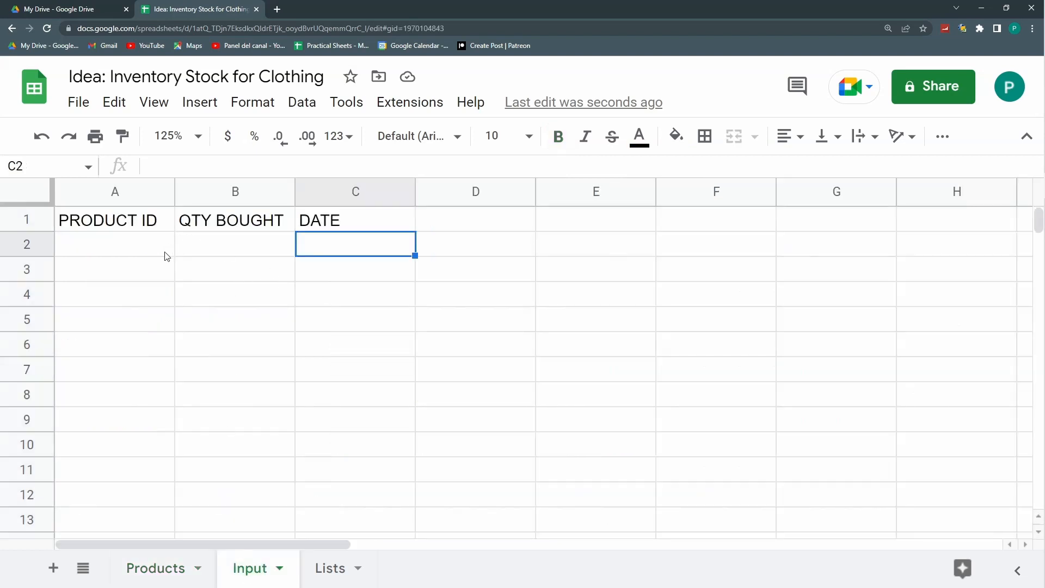
click(142, 255)
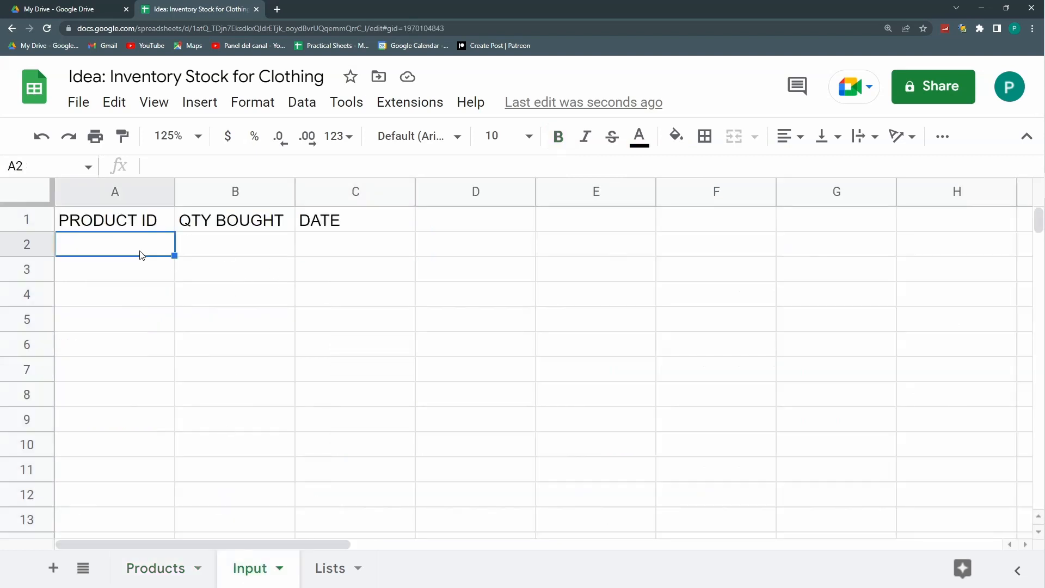
click(297, 111)
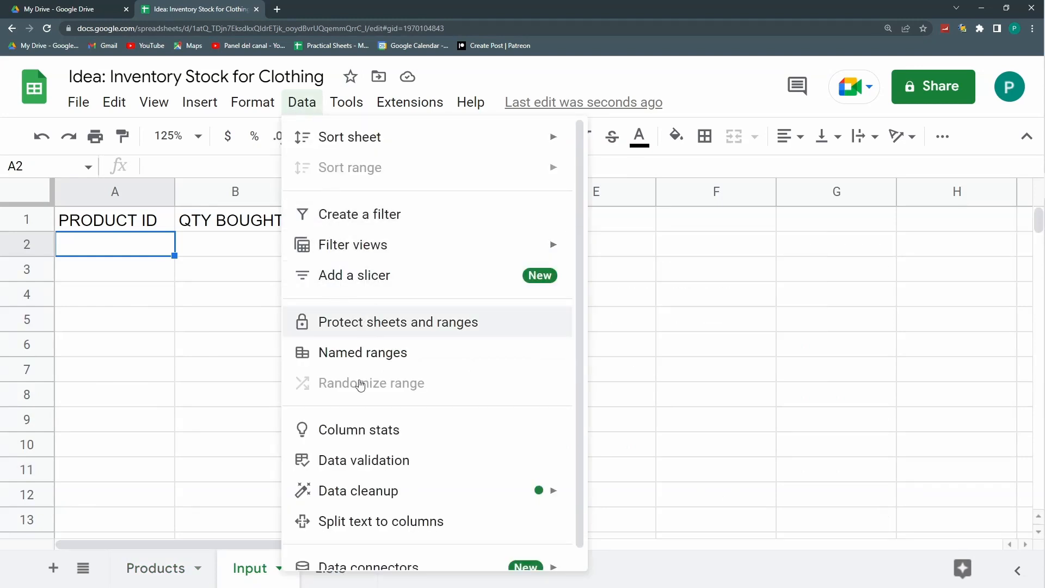
click(385, 460)
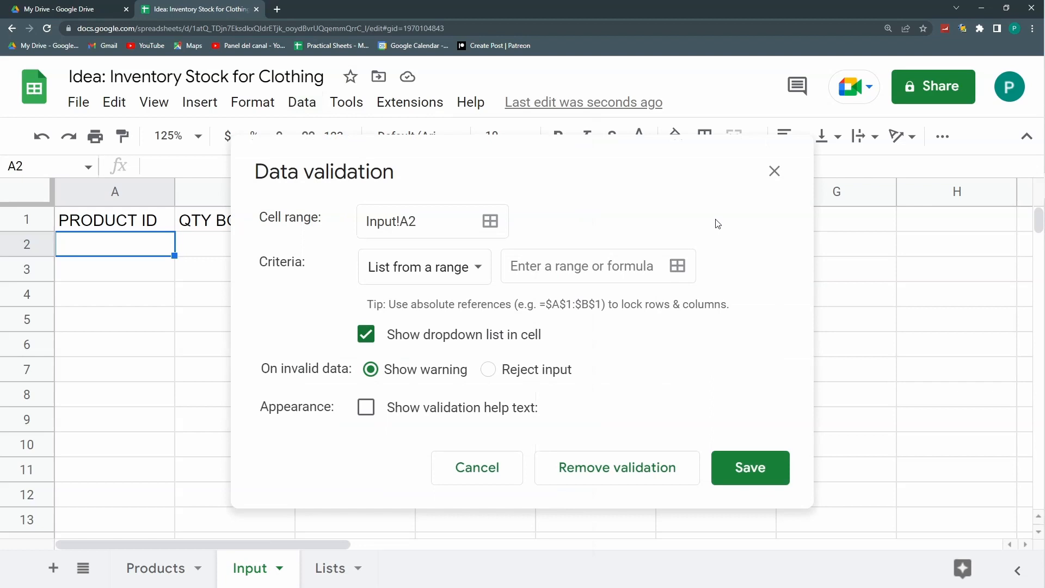
click(677, 267)
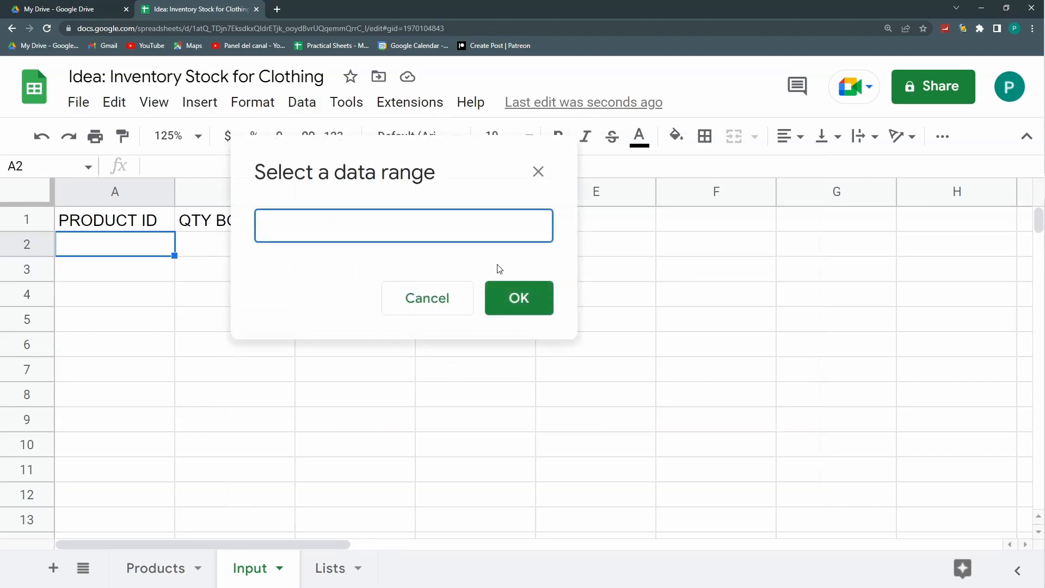
click(137, 566)
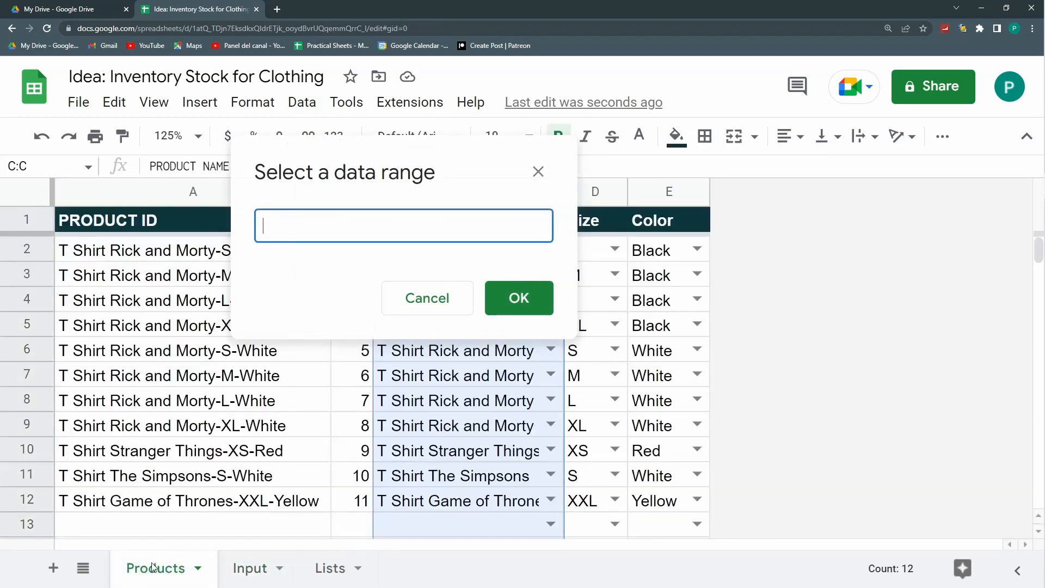
click(170, 259)
click(360, 227)
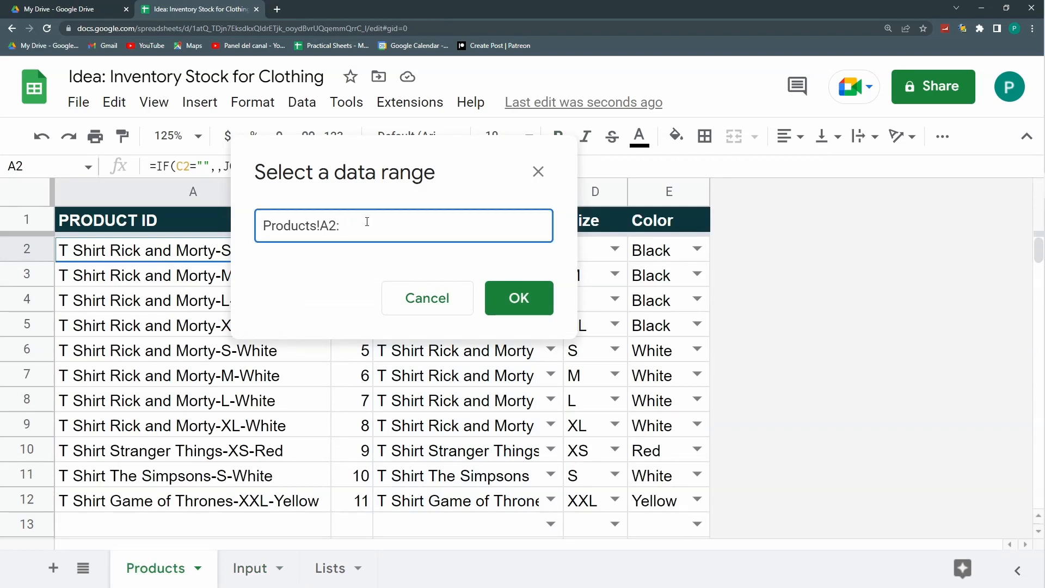
key(Return)
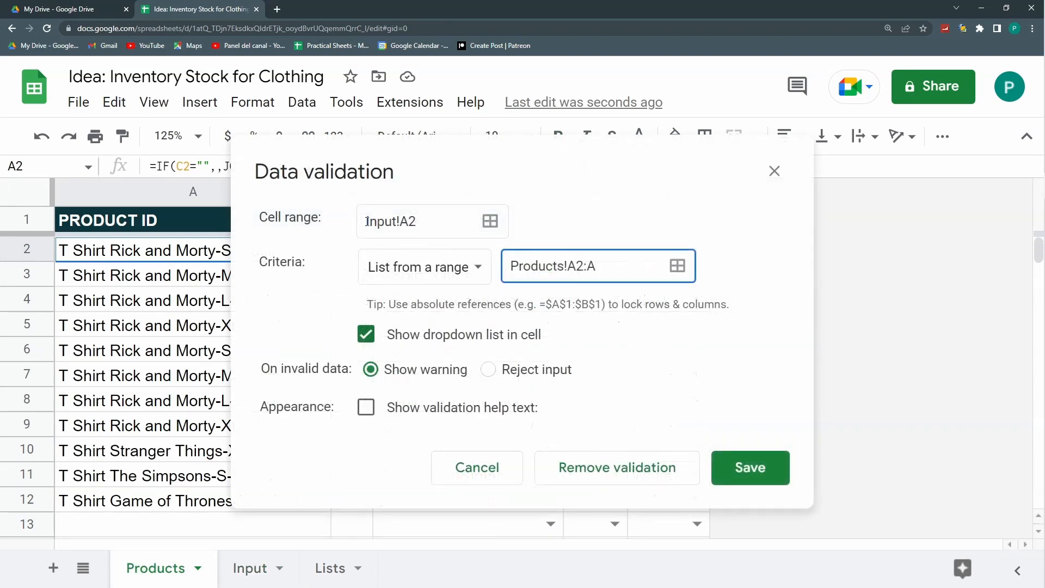
click(489, 369)
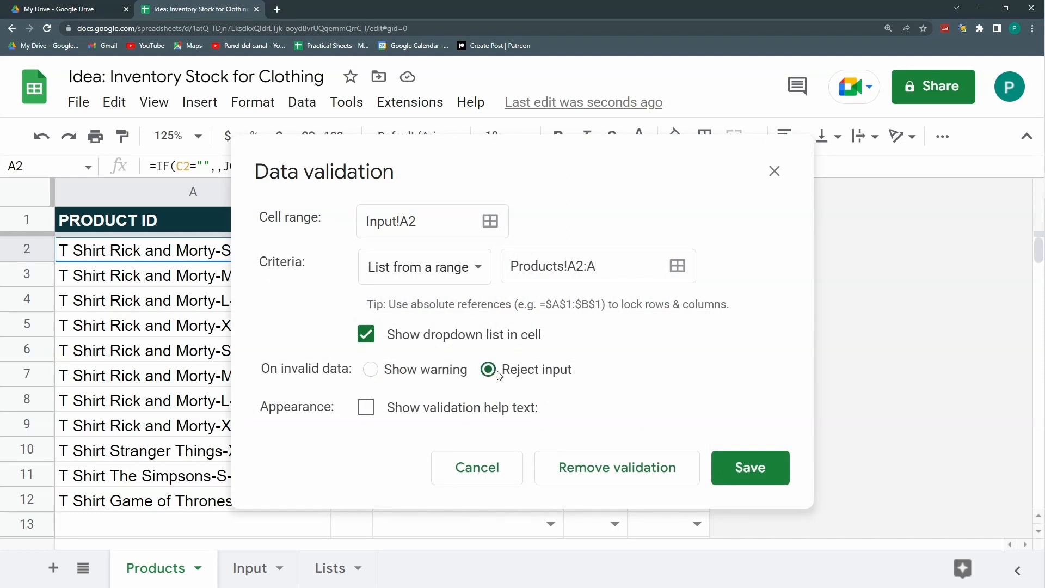
click(747, 468)
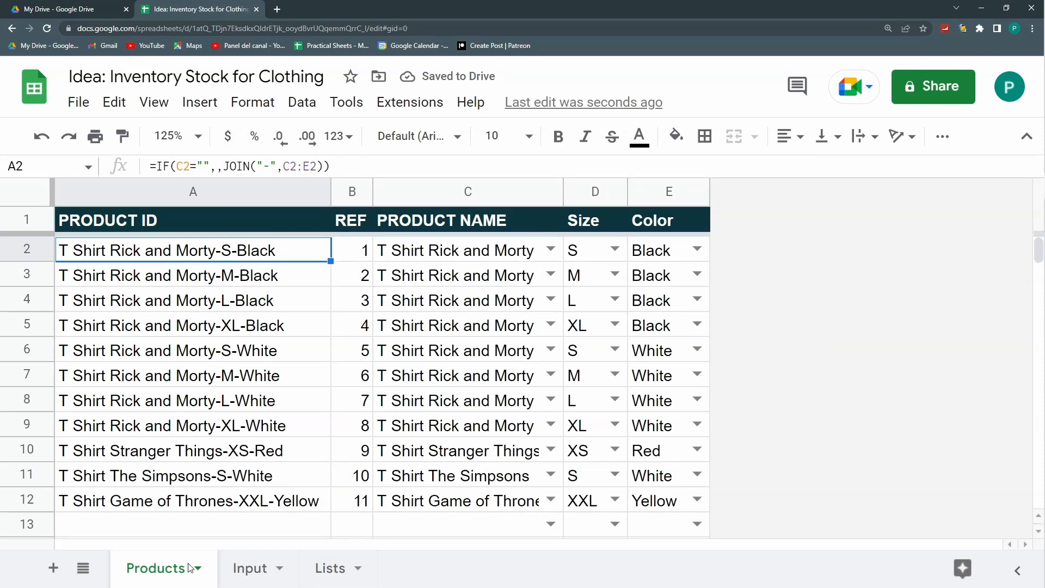
Choose T Shirt Rick and Morty-L-Black as the product ID in A2 of the Input sheet
click(246, 568)
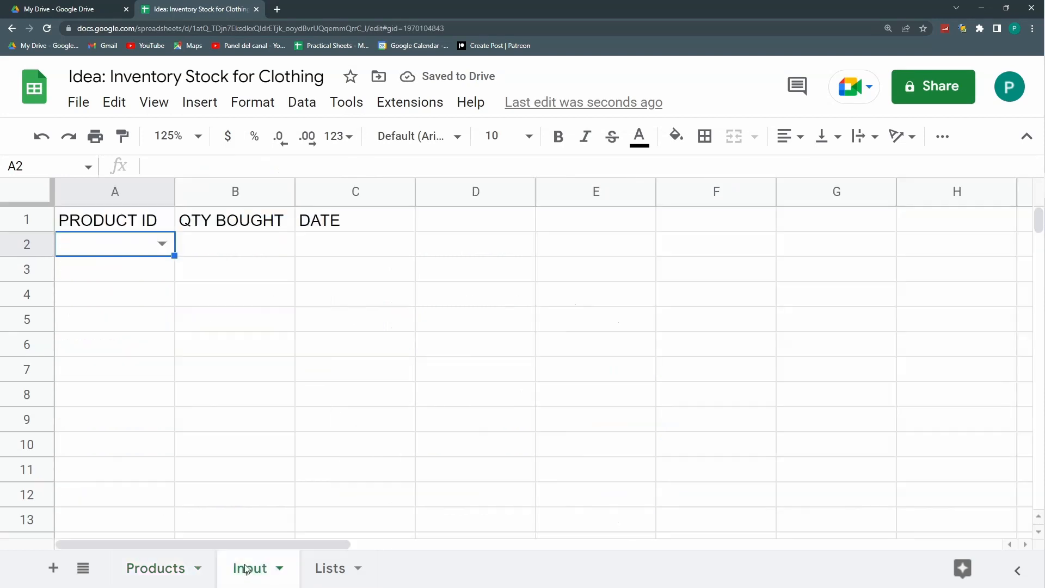
click(162, 243)
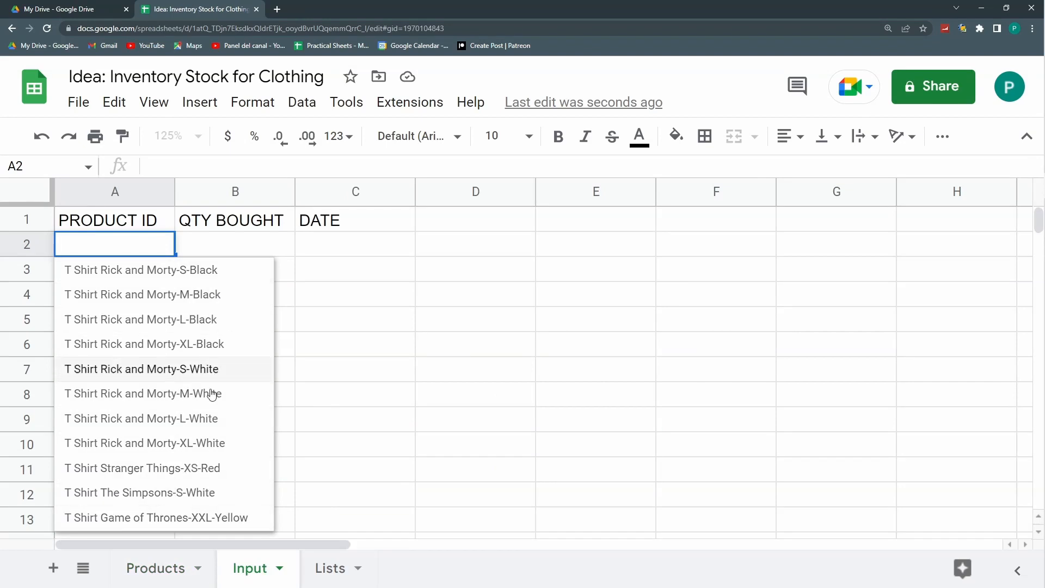
click(113, 317)
Enter 10 as the quantity bought in B2 and fit the width of column A to its contents
click(216, 245)
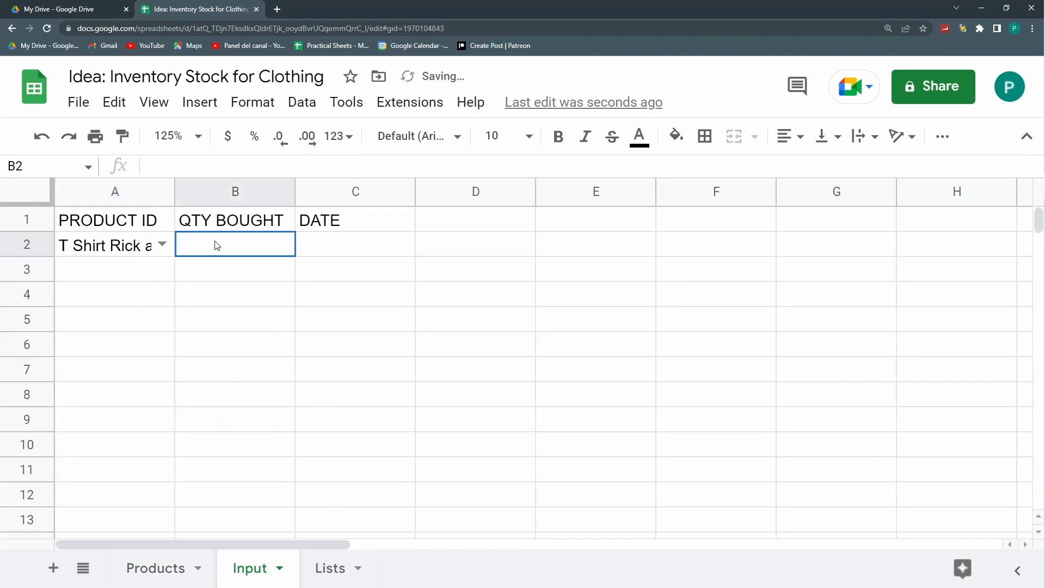
text(1)
key(Return)
key(Up)
key(Right)
key(Left)
text(10)
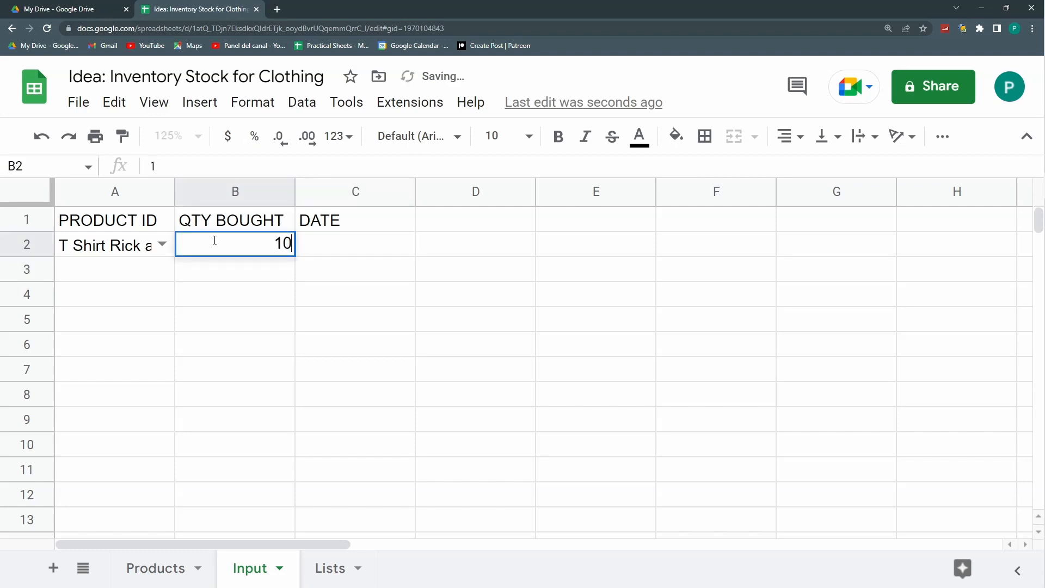
key(Return)
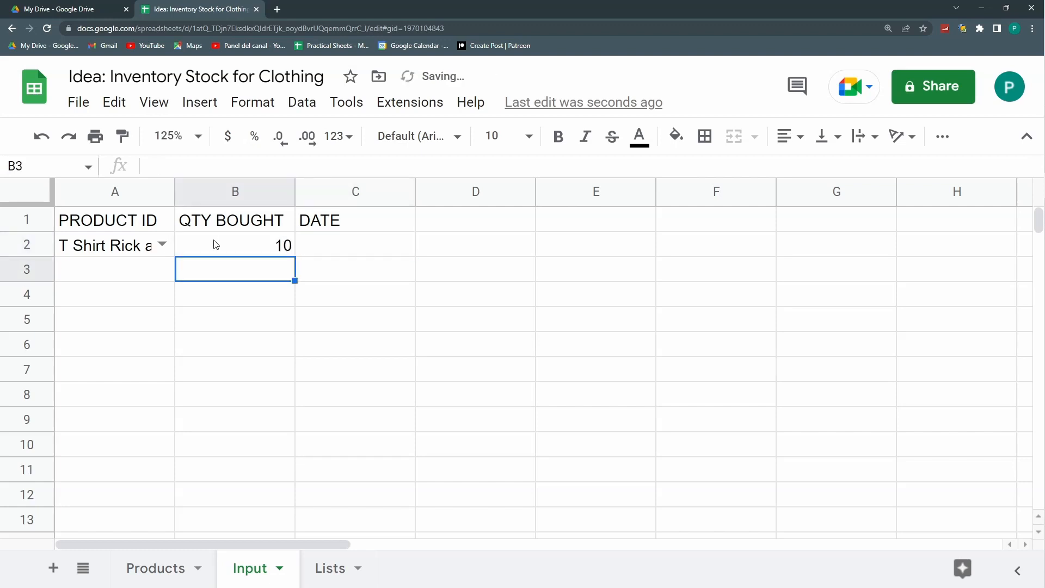
double_click(173, 192)
Begin a data validation rule for quantity cell B2 with a custom formula as its criterion
click(388, 249)
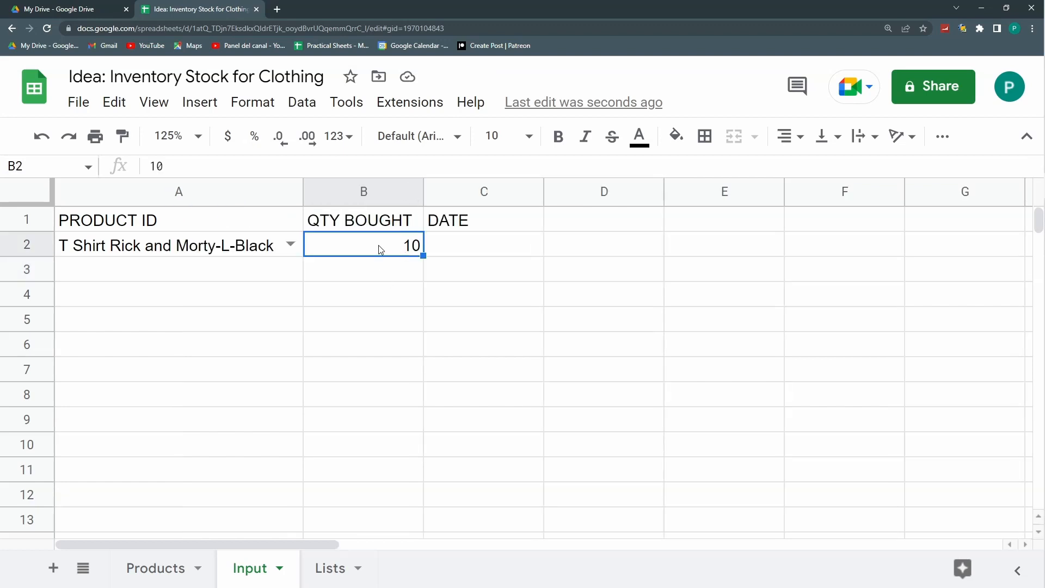
click(305, 103)
click(350, 463)
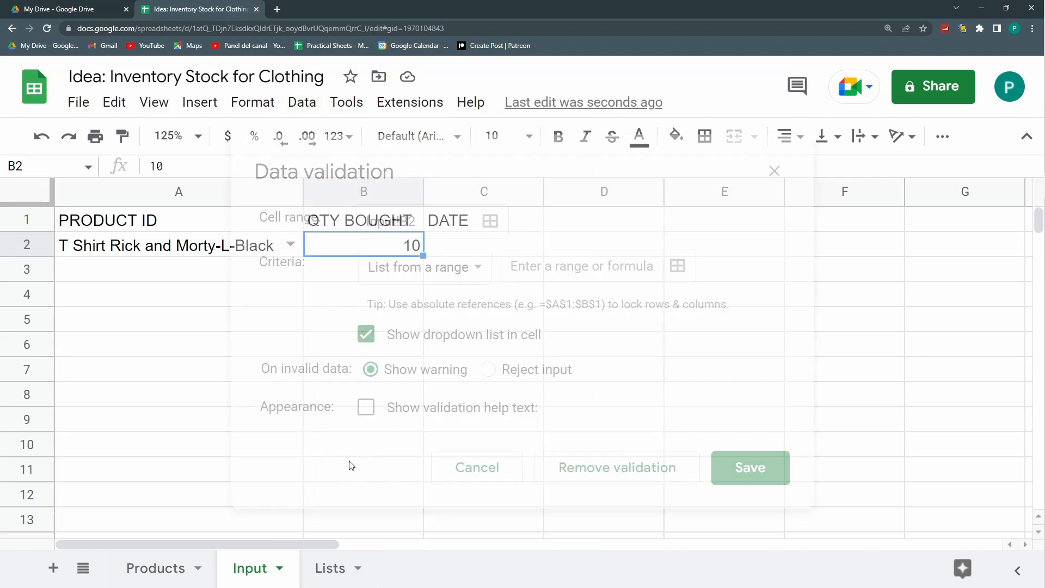
click(560, 266)
drag(571, 158, 801, 145)
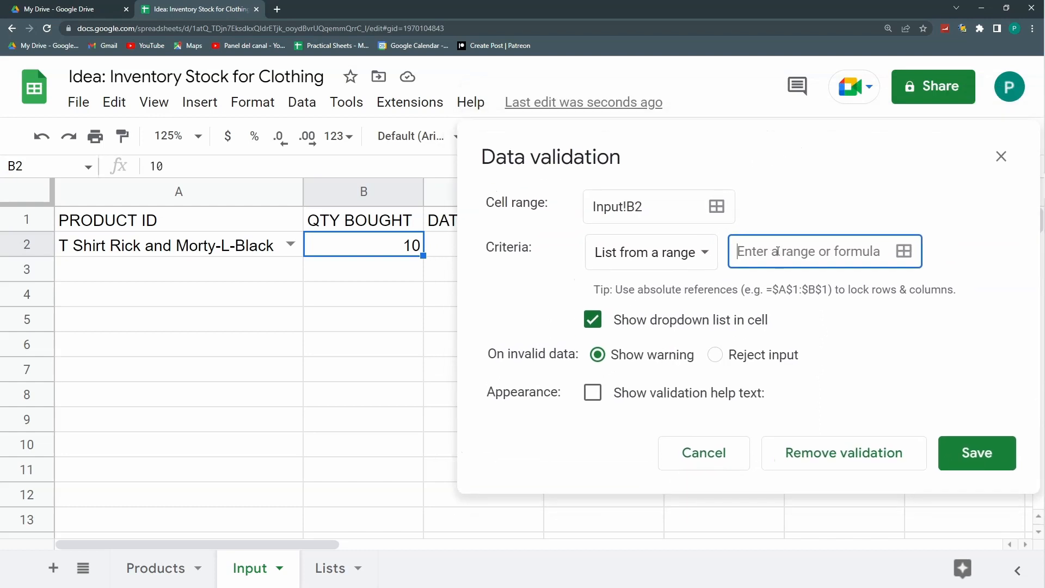
click(678, 261)
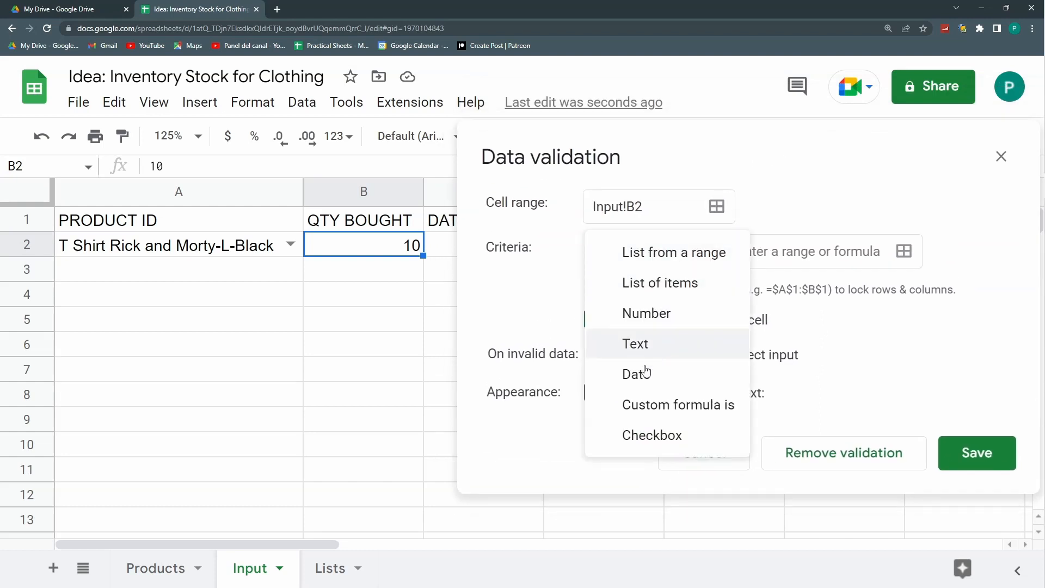
click(661, 316)
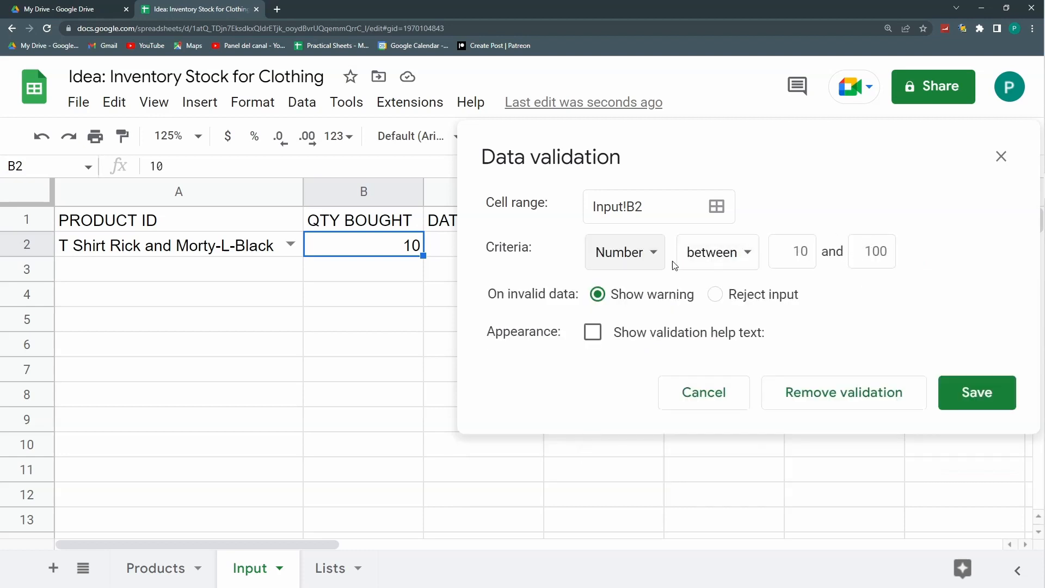
click(656, 255)
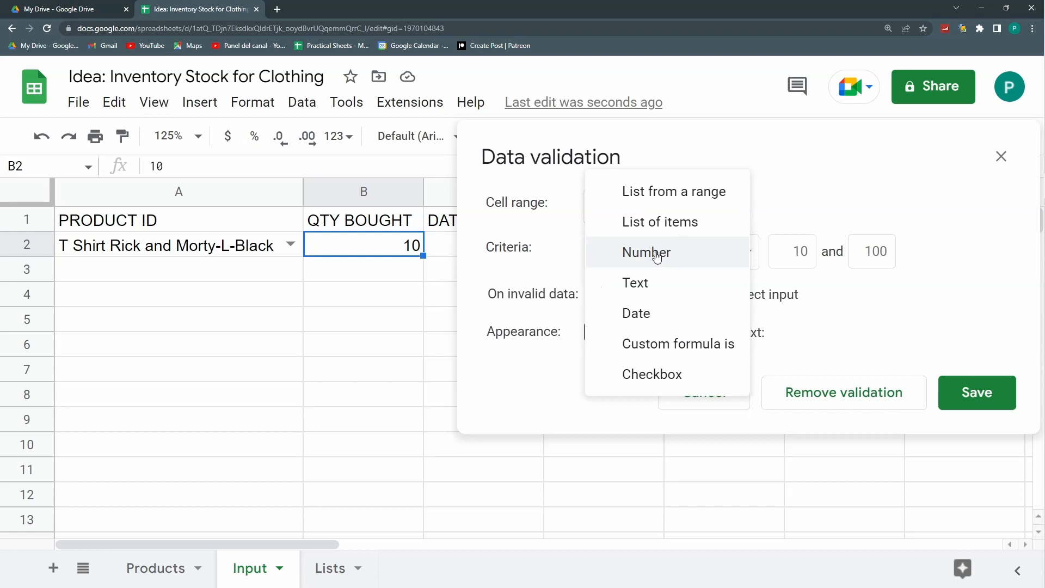
click(646, 354)
Set the validation formula to =ROUNDDOWN(B2)=B2, reject invalid input, and save the rule
click(782, 249)
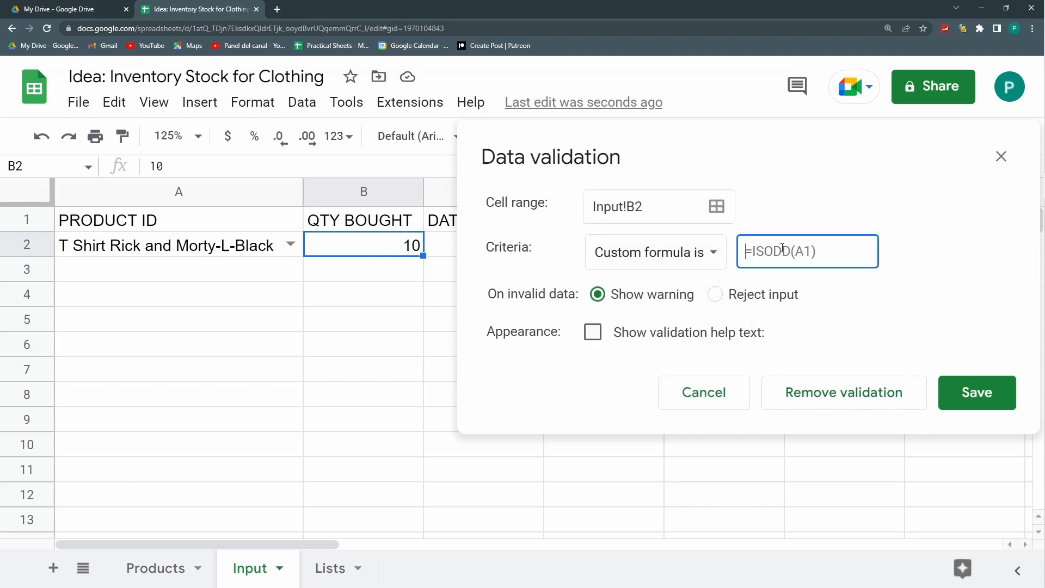
text(=)
text(ro)
text(ROUNDDOWN(B2)
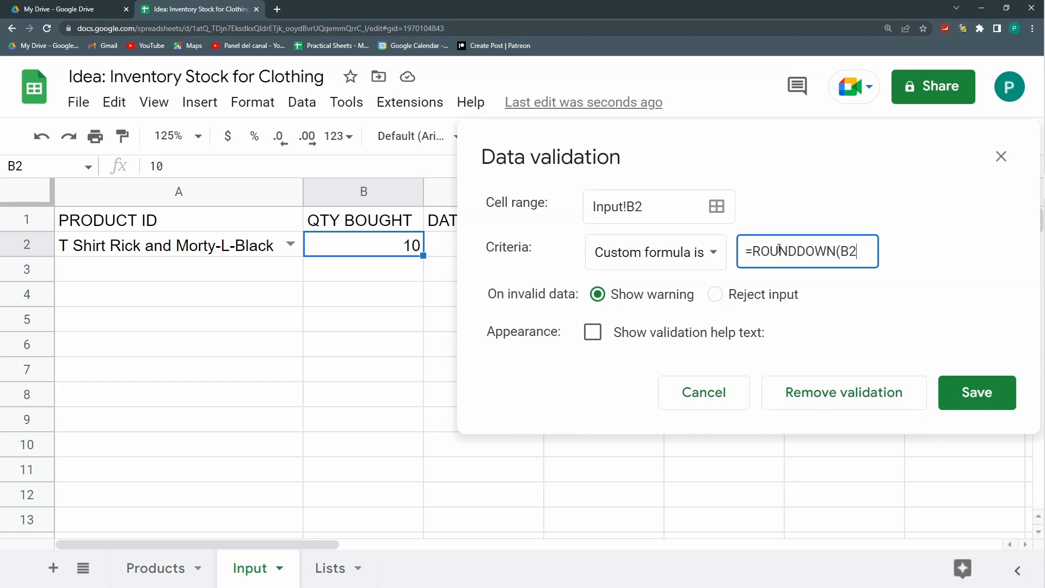
text()=BS)
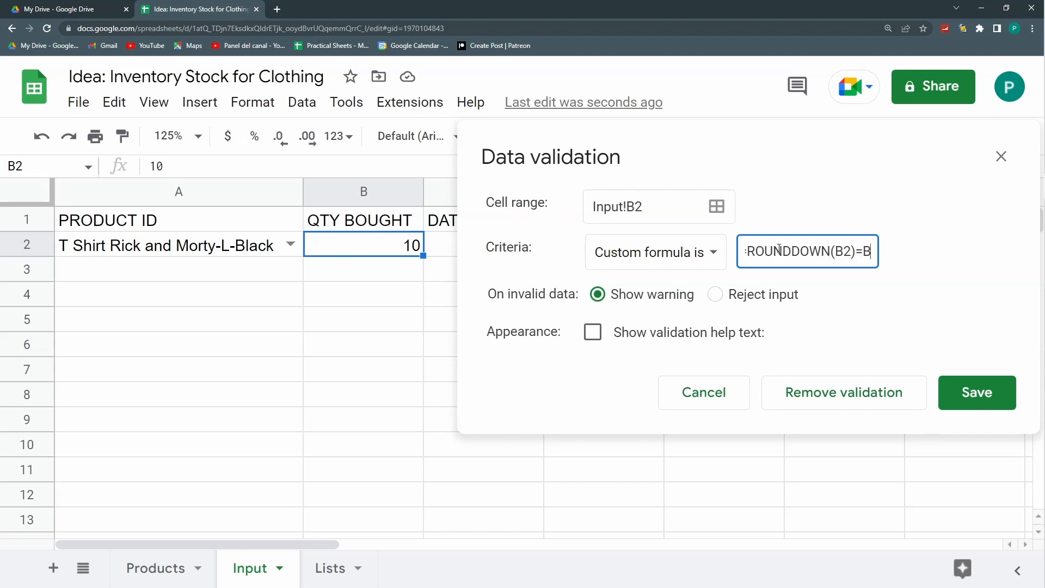
key(BackSpace)
text(2)
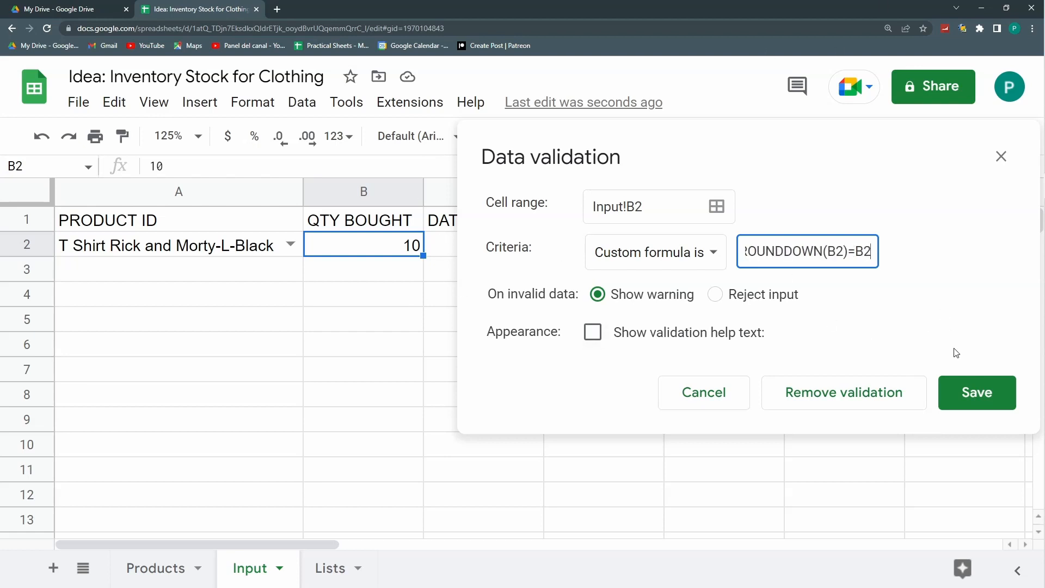
click(716, 294)
click(974, 387)
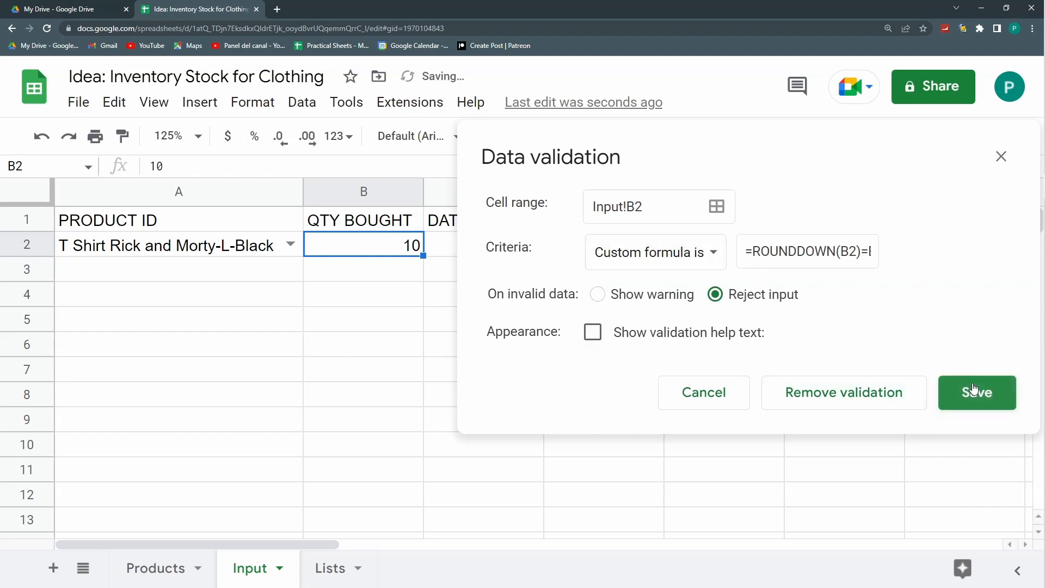
Test the rule by trying to append .5 to the quantity in B2
double_click(404, 244)
text(.5)
key(Return)
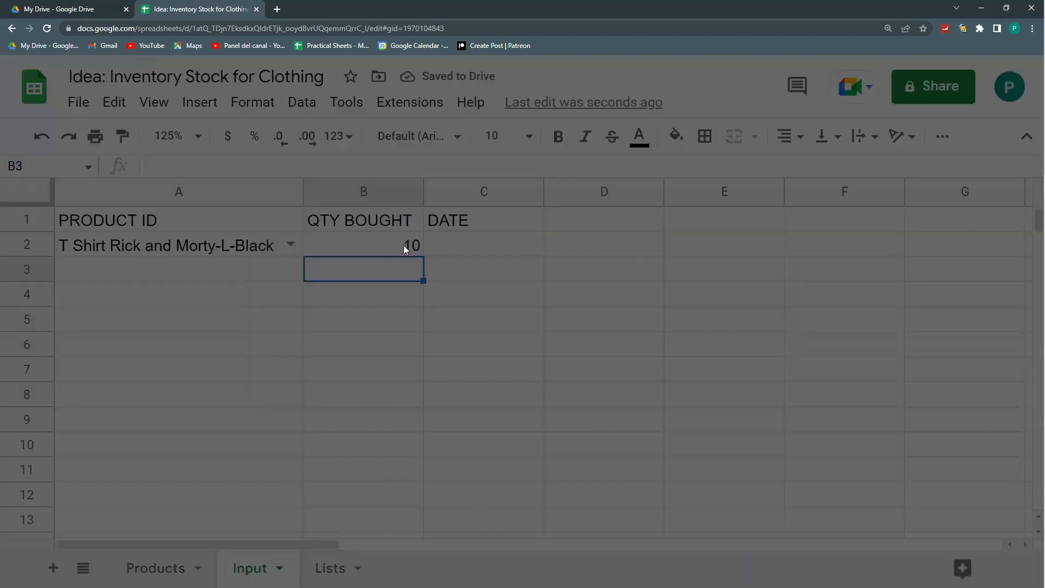
key(Return)
Set the quantity bought in B2 to the whole number 9
click(405, 248)
text(9)
key(Return)
click(406, 249)
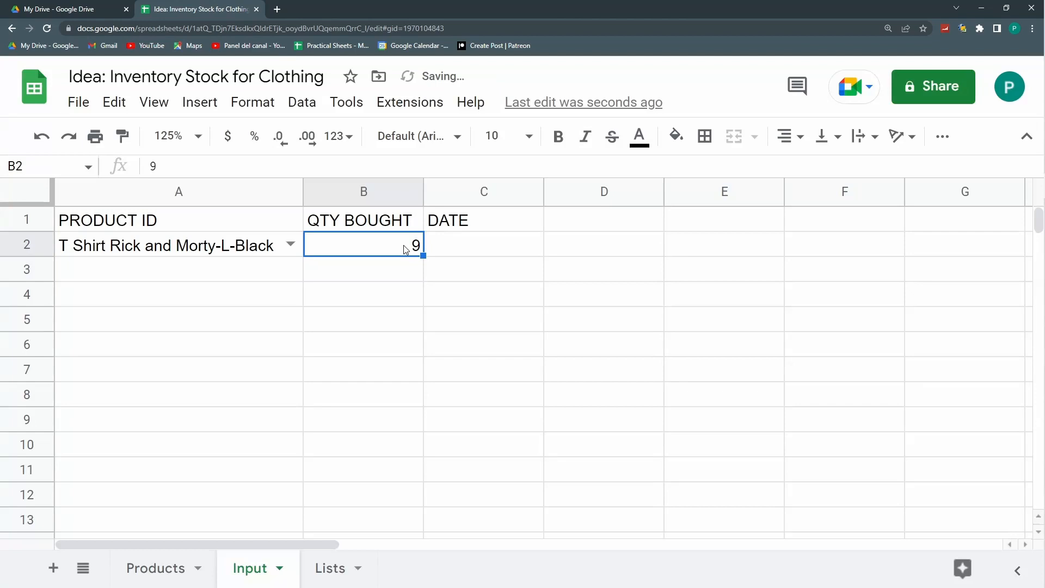
Extend the validation formula of quantity cell B2 to =AND(ROUNDDOWN(B2)=B2;B2>0) and save the rule
click(391, 265)
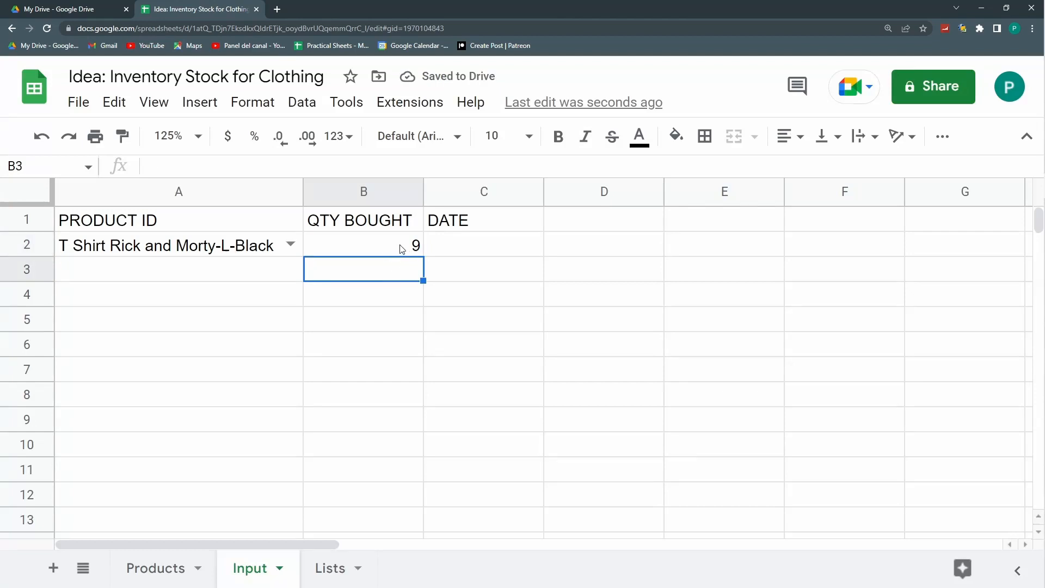
click(401, 249)
click(301, 102)
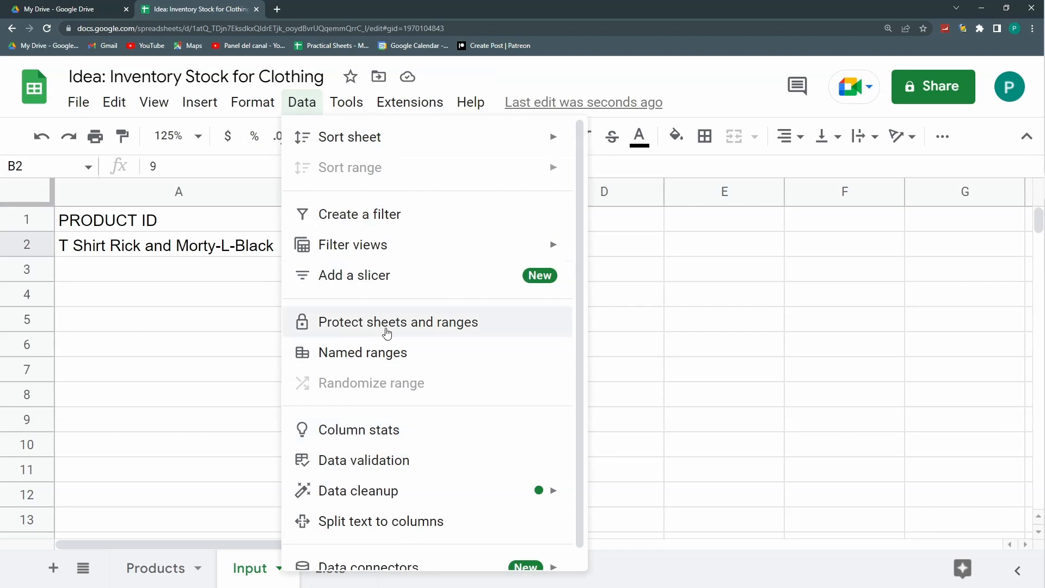
click(370, 471)
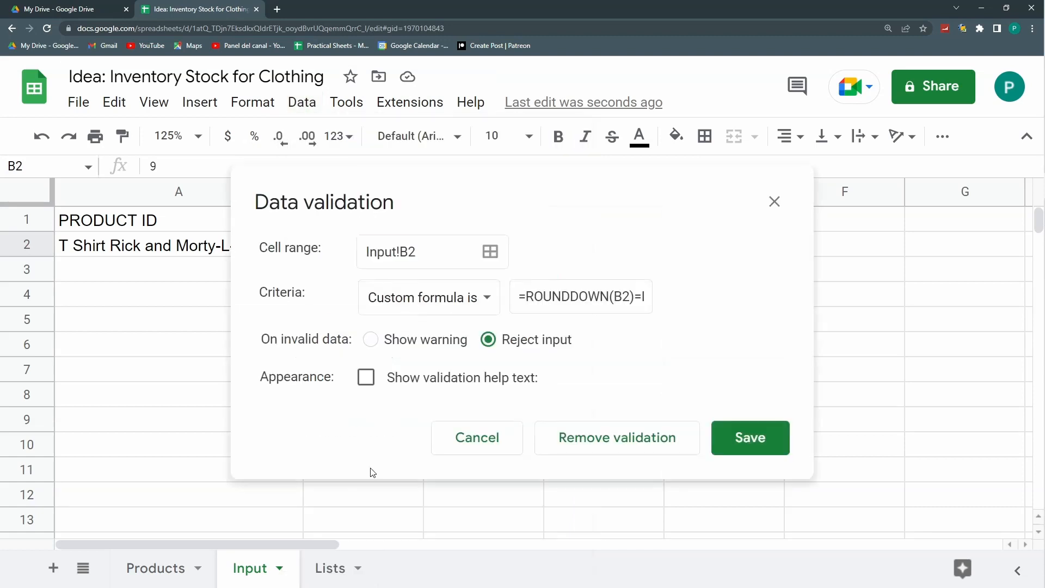
click(527, 296)
text(AND()
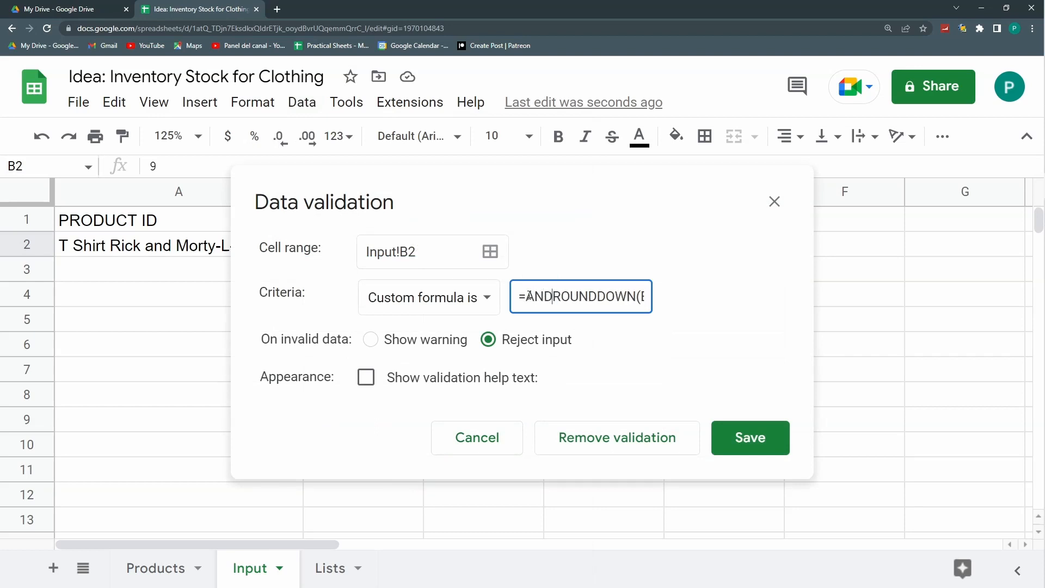
key(Right)
key(Right)
key(Right)
key(Right)
key(Right)
key(Right)
key(Right)
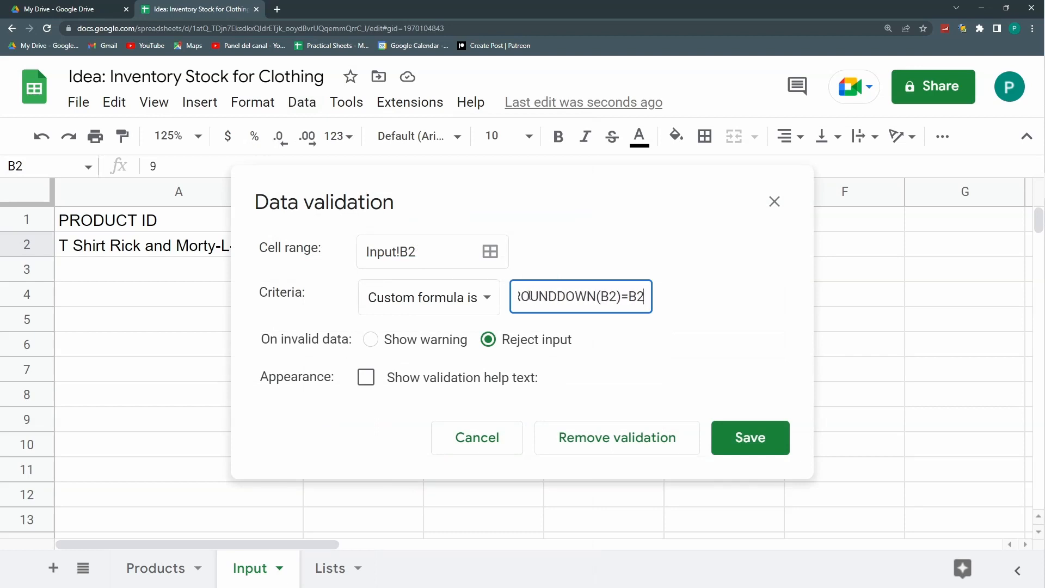
text(;)
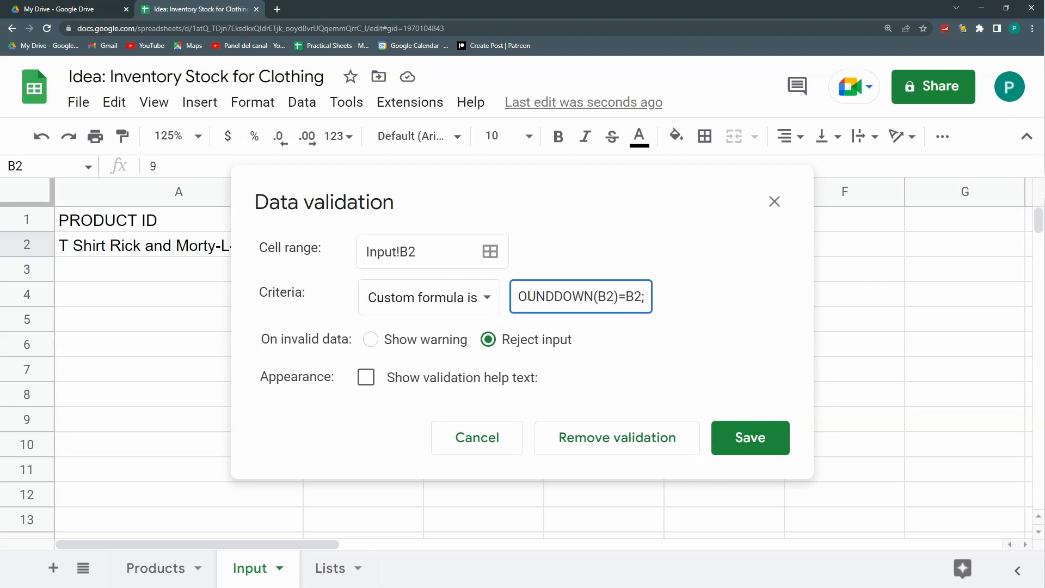
text(B2>0)
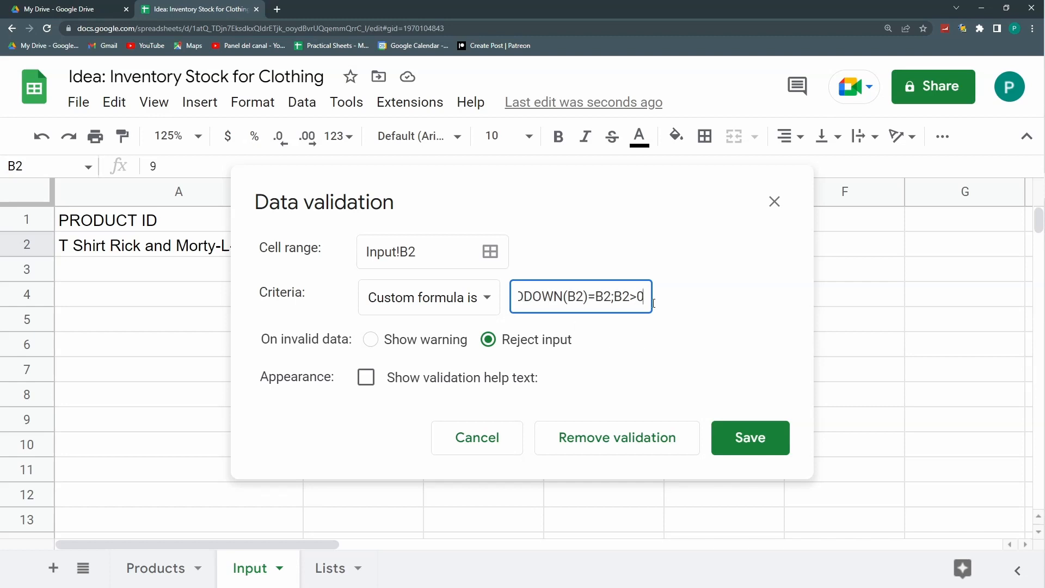
text())
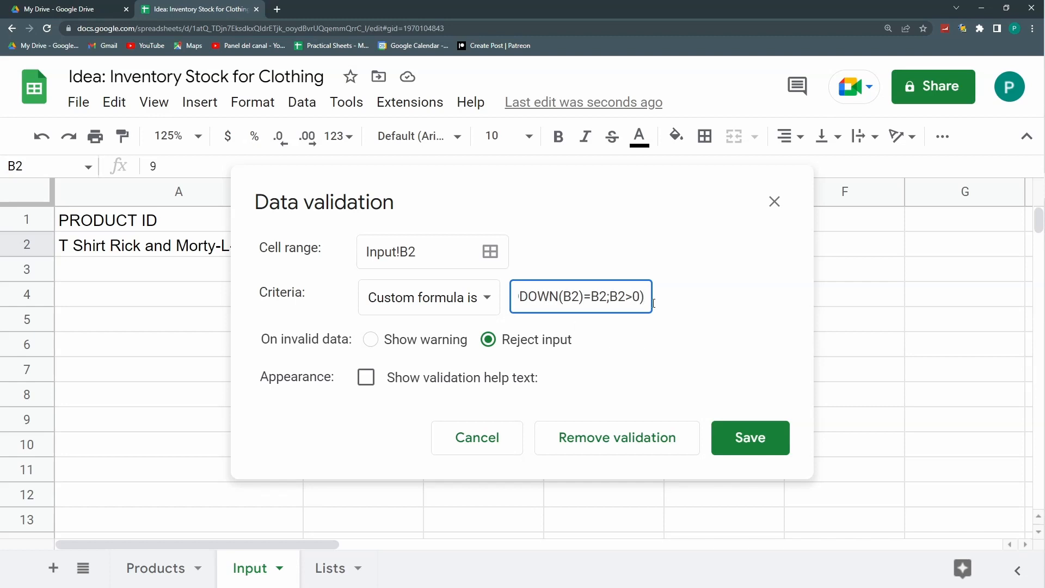
click(750, 436)
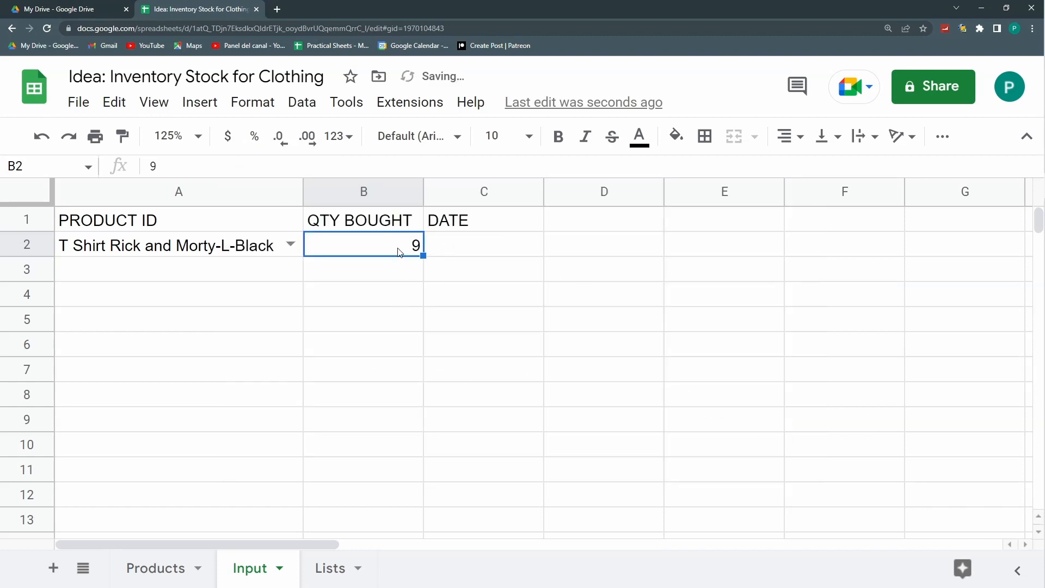
Test the quantity rule by trying to enter -1 in B2
text(-1)
key(Return)
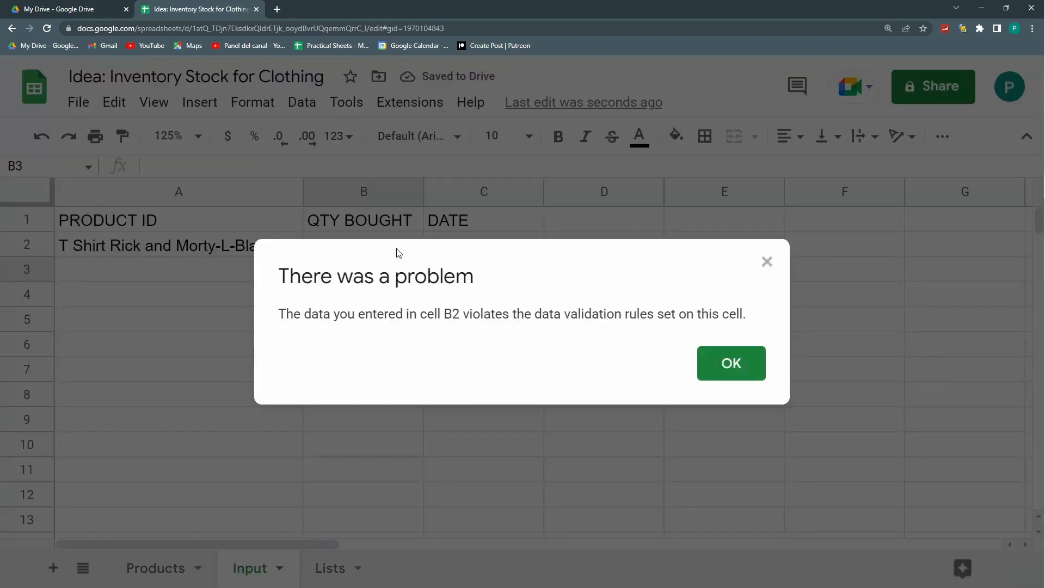
key(Return)
Set the quantity bought in B2 to 8
click(398, 252)
text(8)
key(Return)
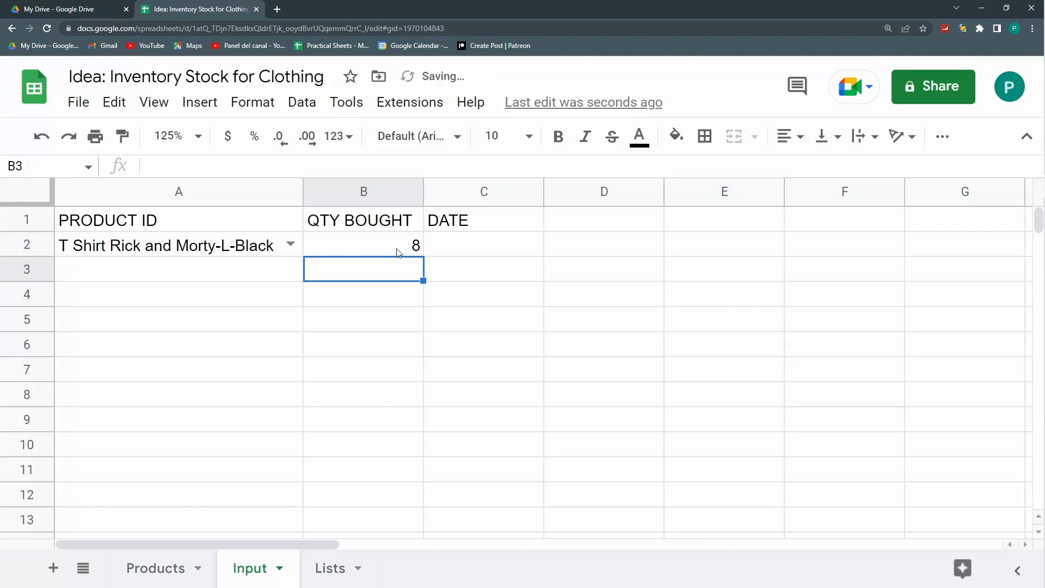
Add a data validation rule to date cell C2 that requires a valid date and rejects invalid input
click(463, 241)
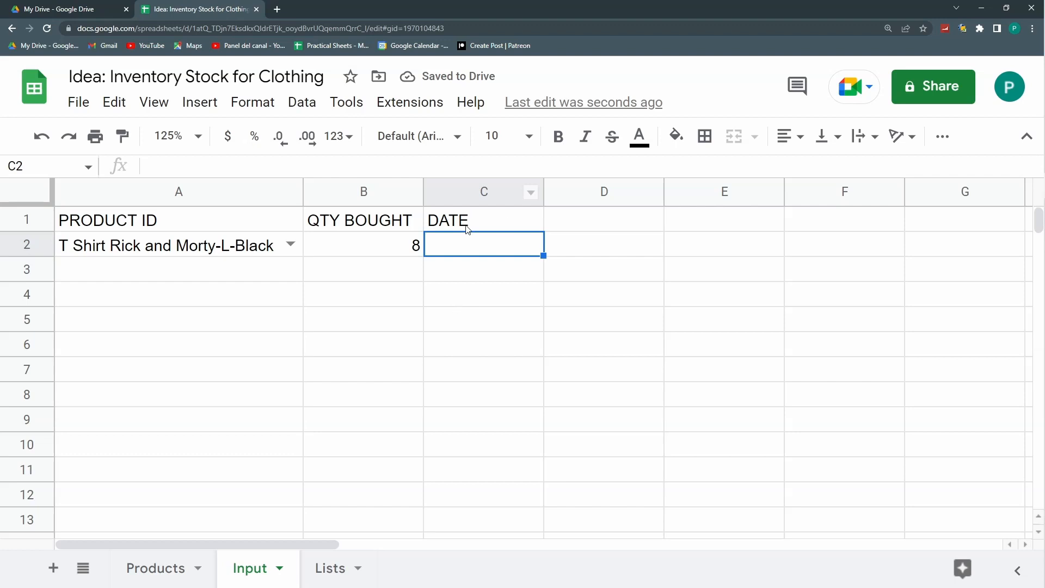
click(301, 104)
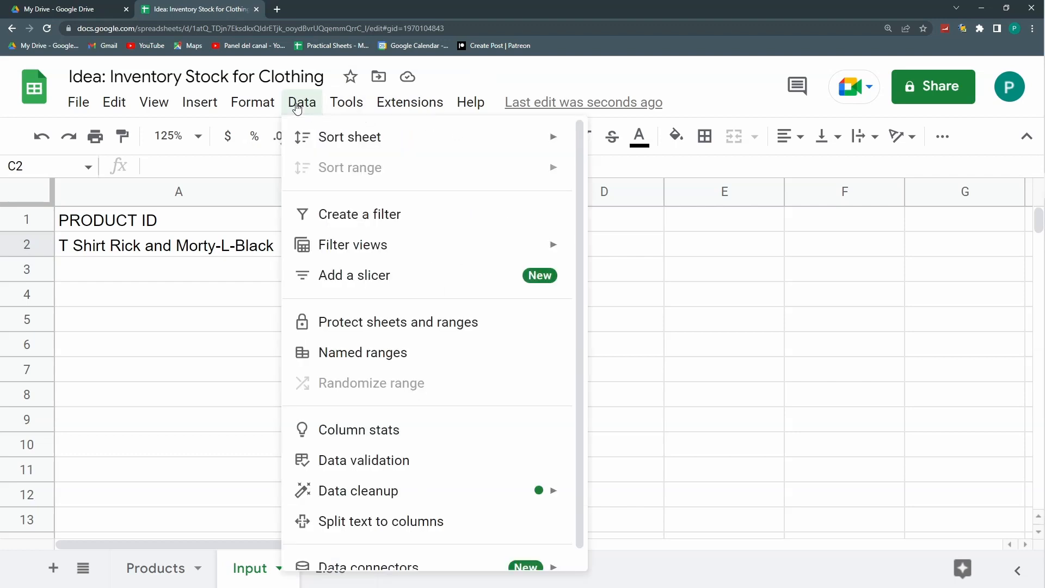
click(366, 459)
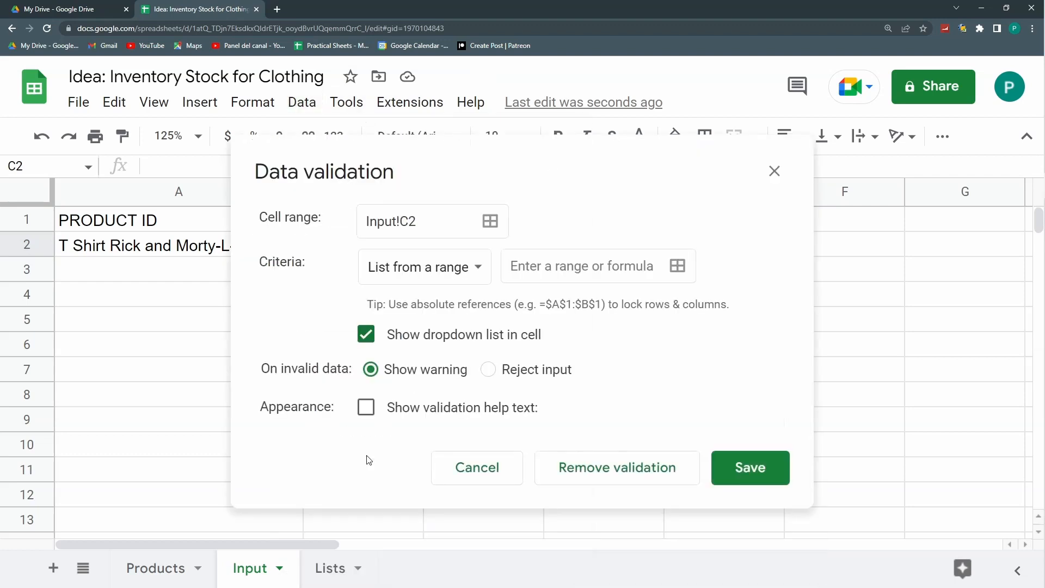
click(477, 270)
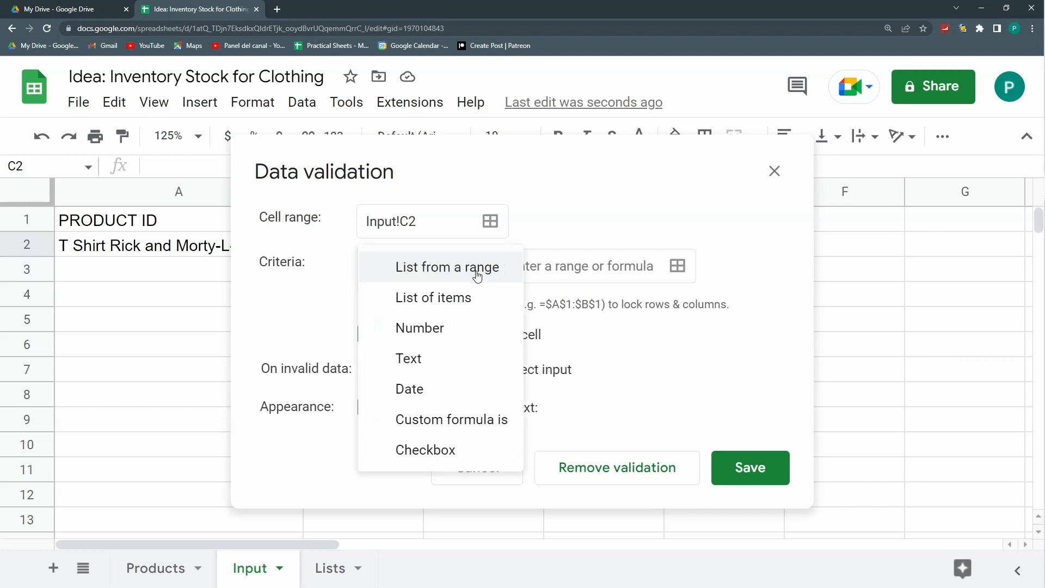
click(430, 390)
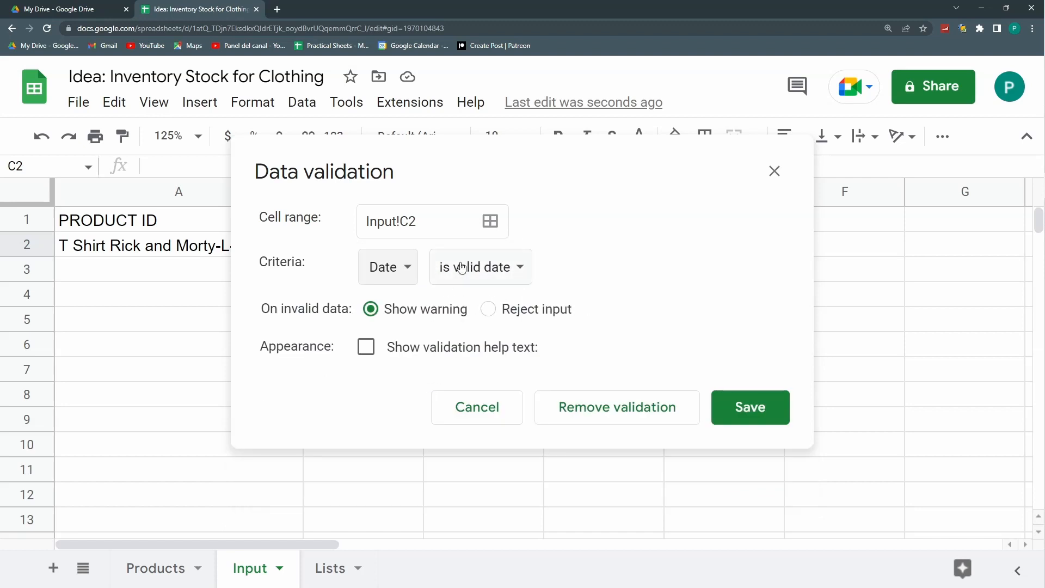
click(486, 313)
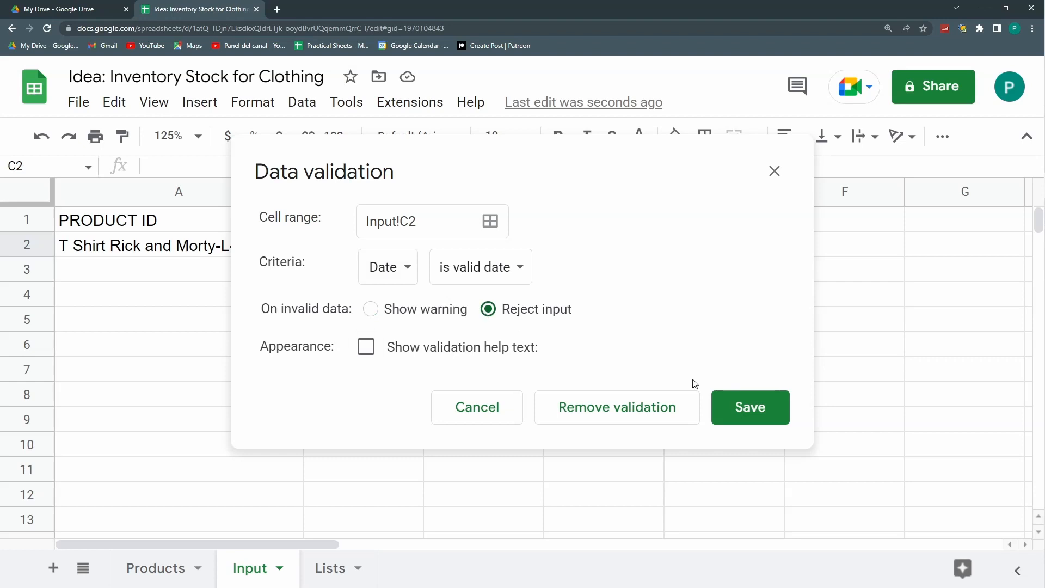
click(763, 406)
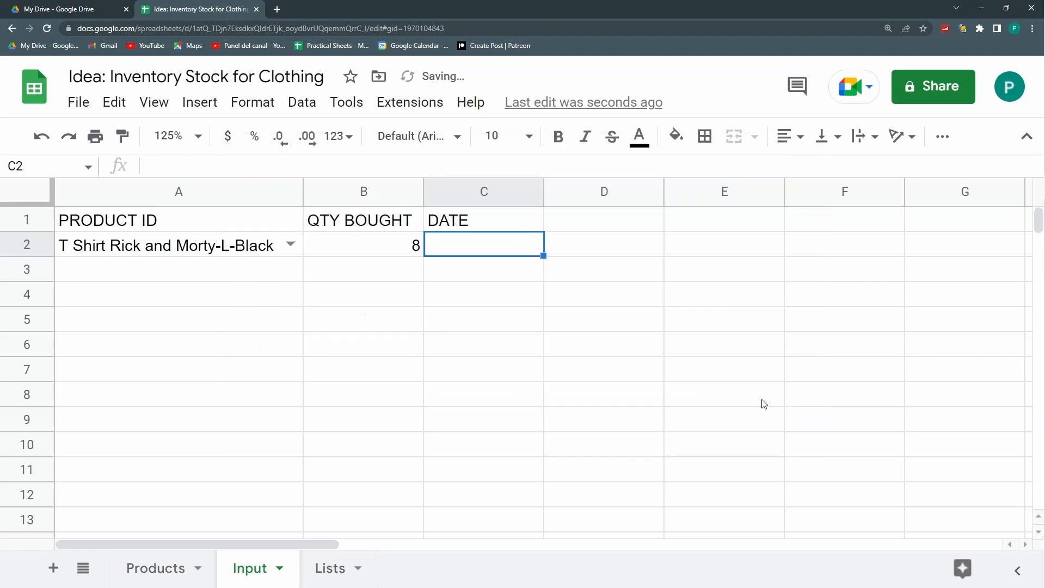
Show validation help text "Please choose from the available products" for product ID cell A2 and save the rule
click(383, 249)
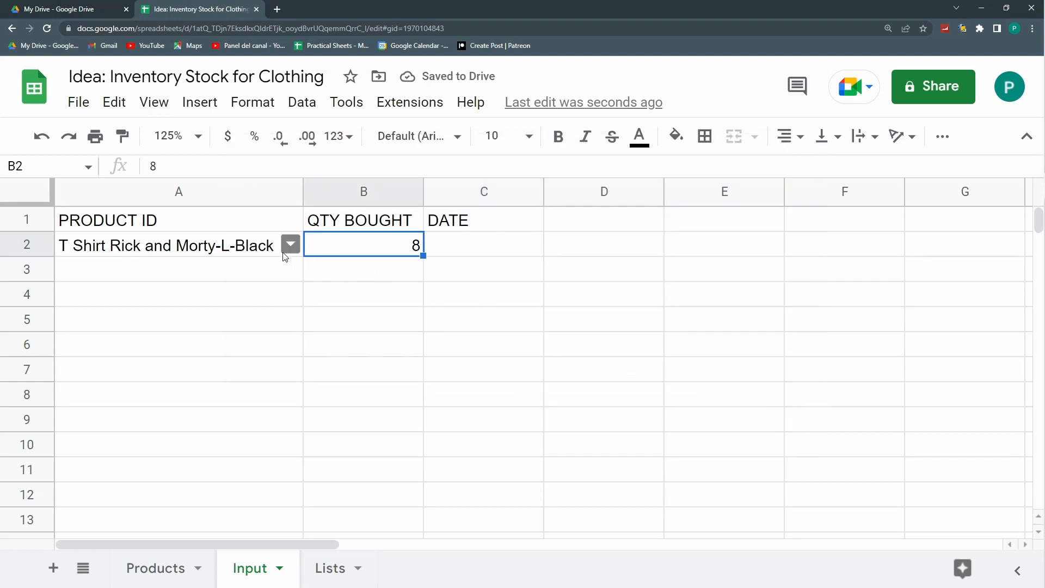
click(265, 252)
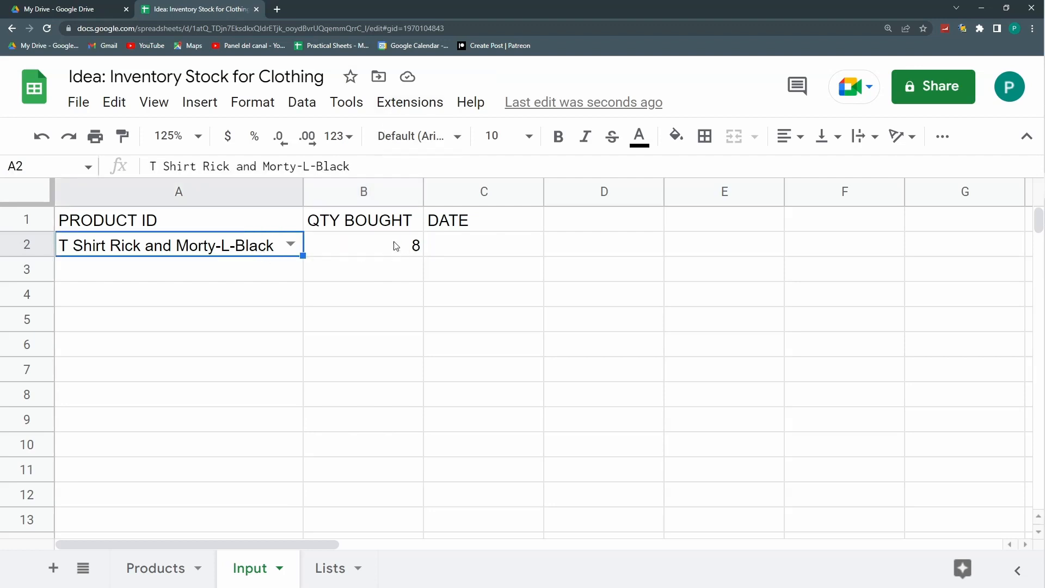
key(alt+d)
mouse_move(333, 109)
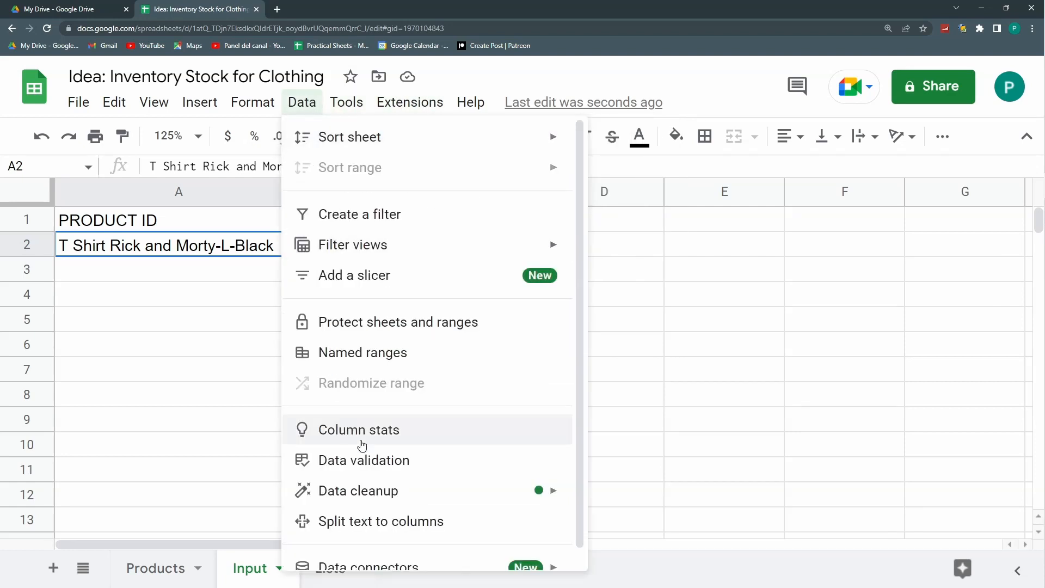
click(369, 465)
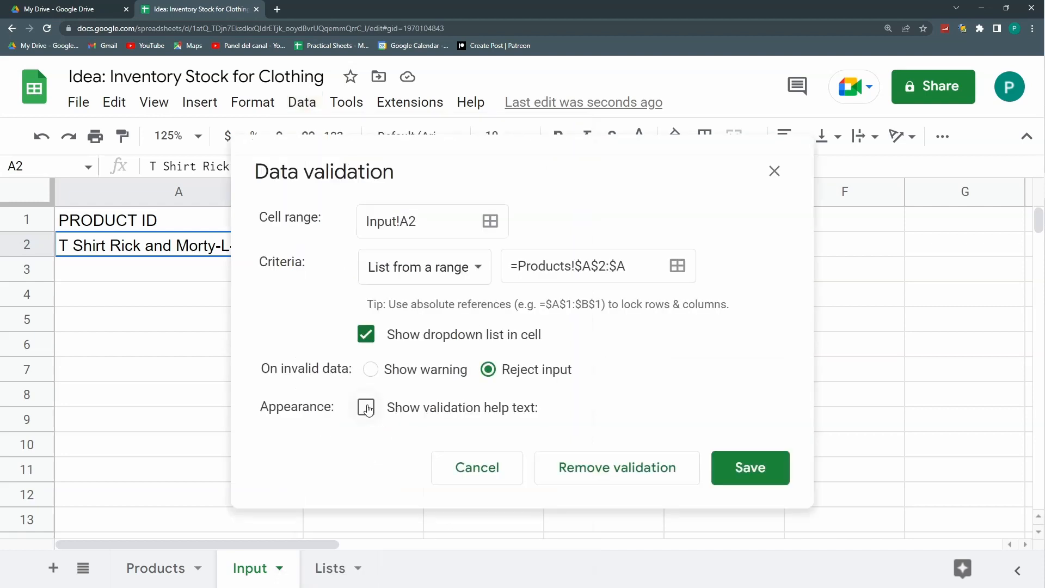
click(366, 409)
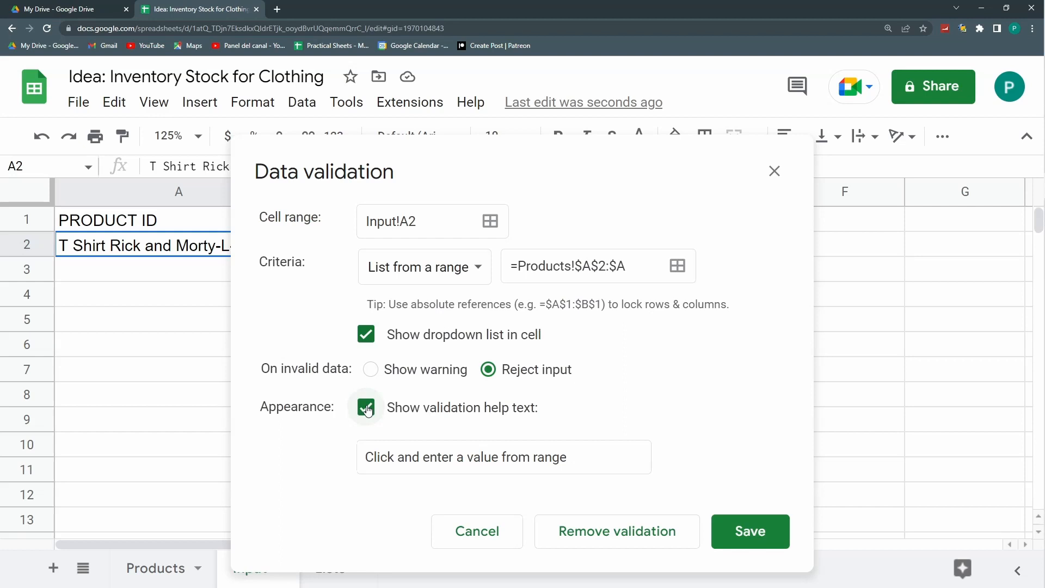
click(557, 457)
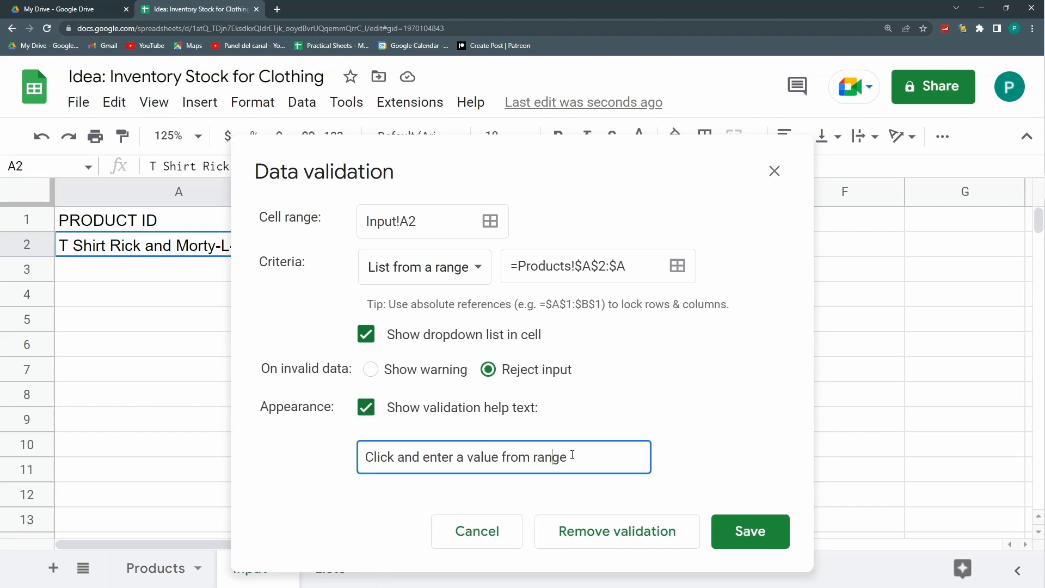
key(ctrl+a)
key(BackSpace)
text(Please choose fo)
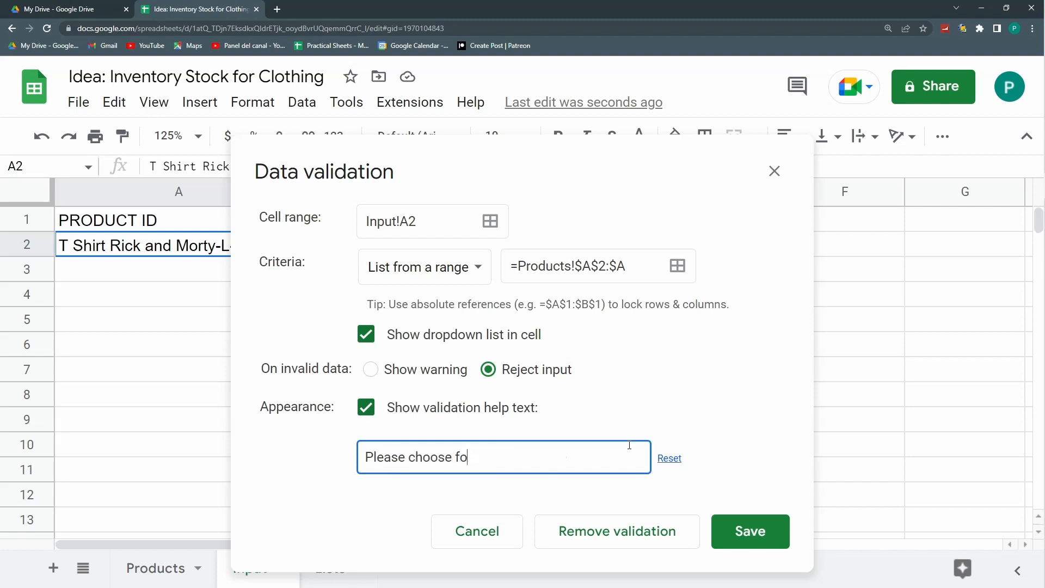
text(rmrom the available products)
key(Return)
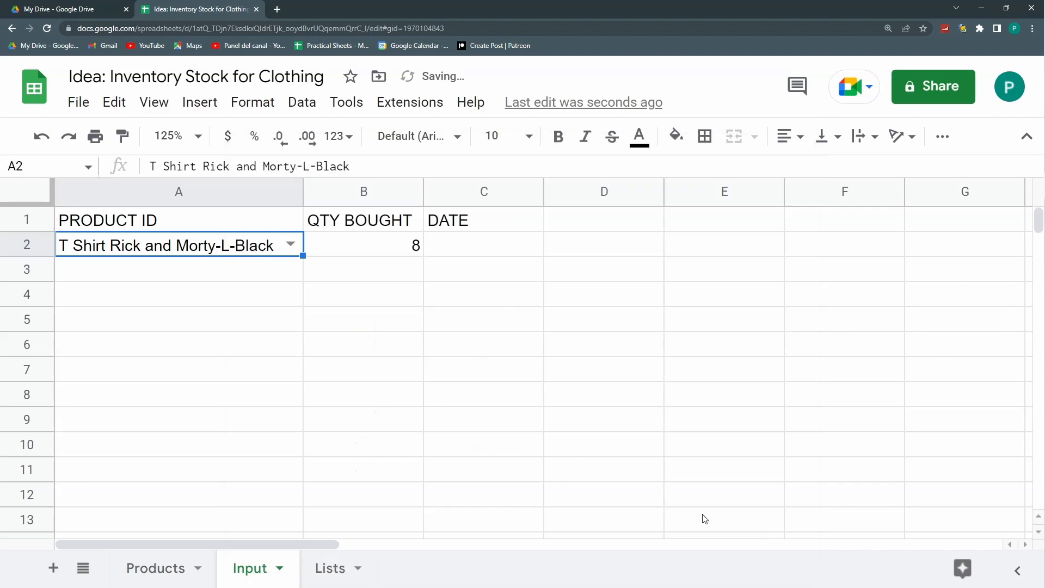
Show validation help text "Please enter a whole number greater than 0" for quantity cell B2 and save the rule
click(369, 254)
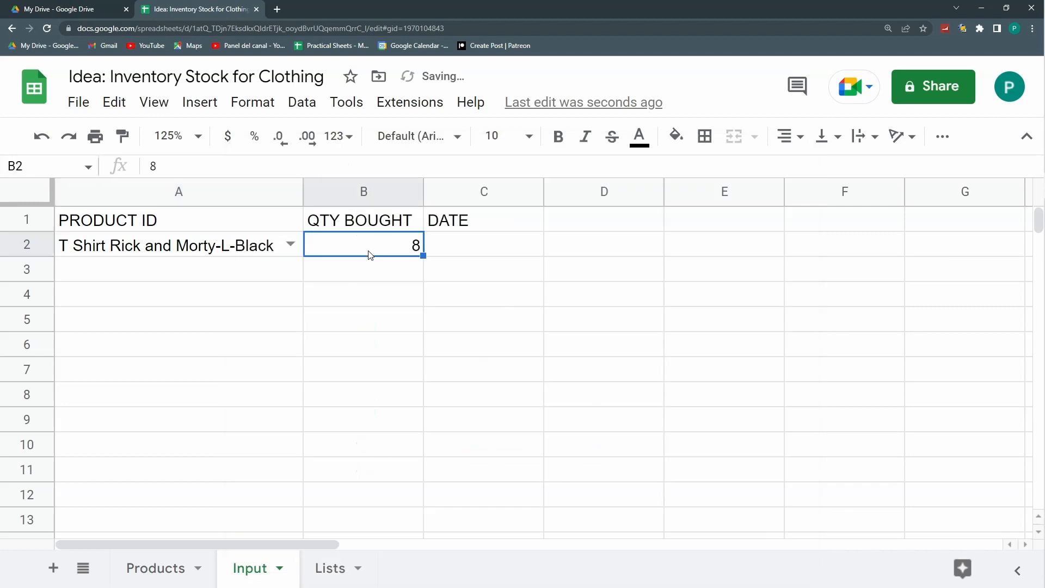
click(312, 109)
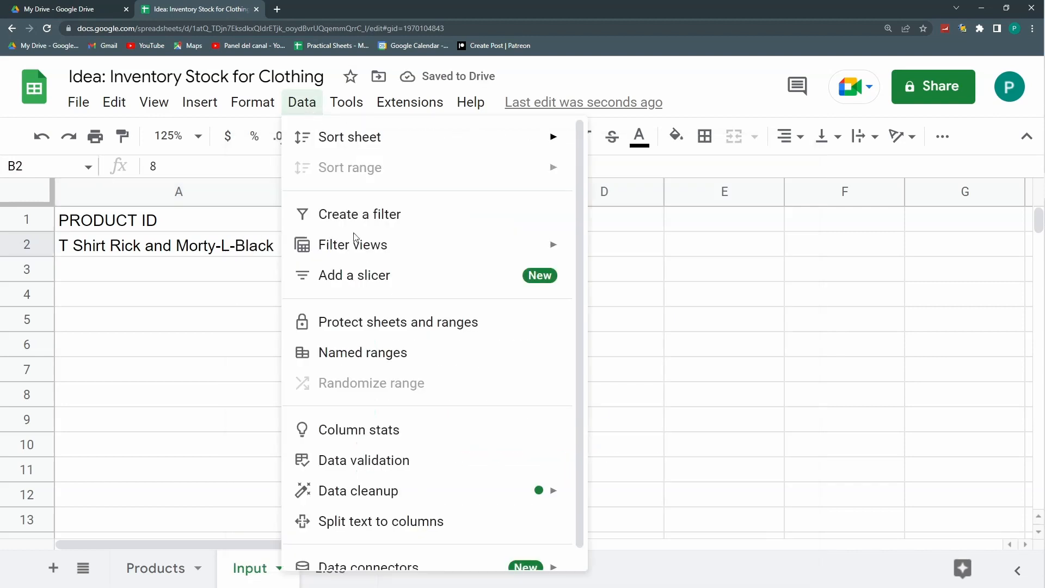
click(364, 459)
click(366, 381)
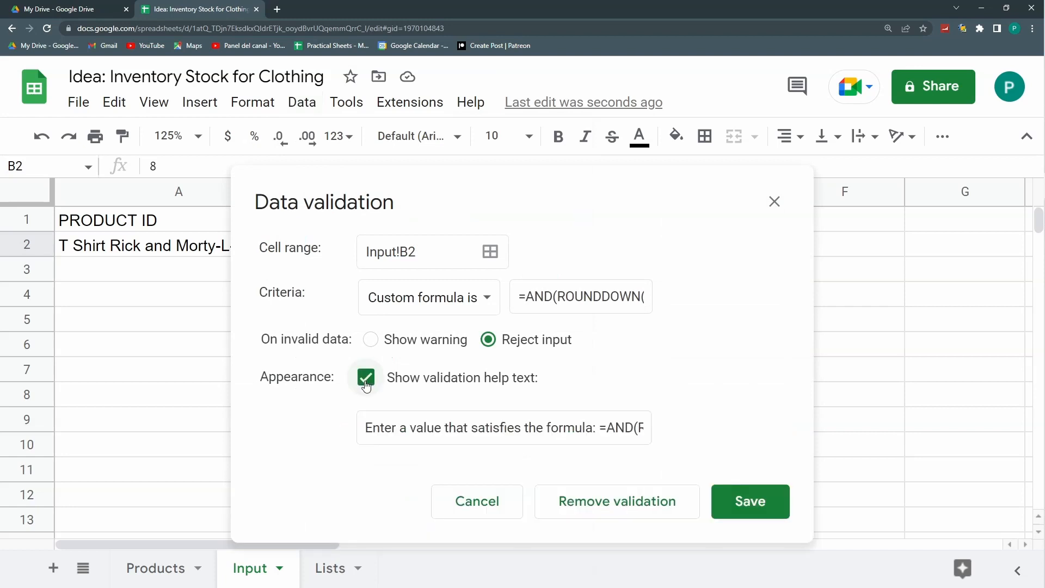
drag(457, 432, 680, 404)
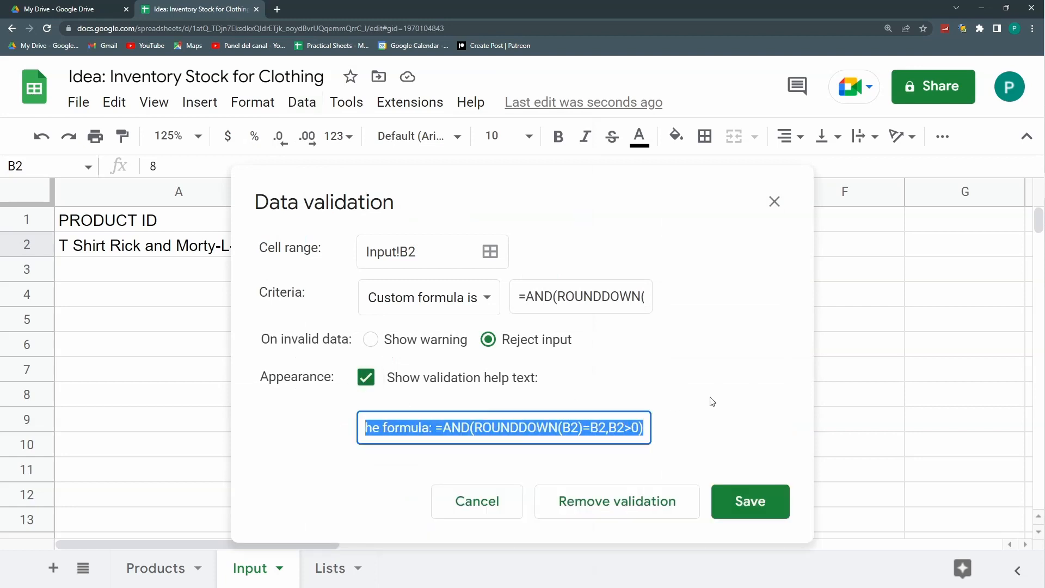
text(En)
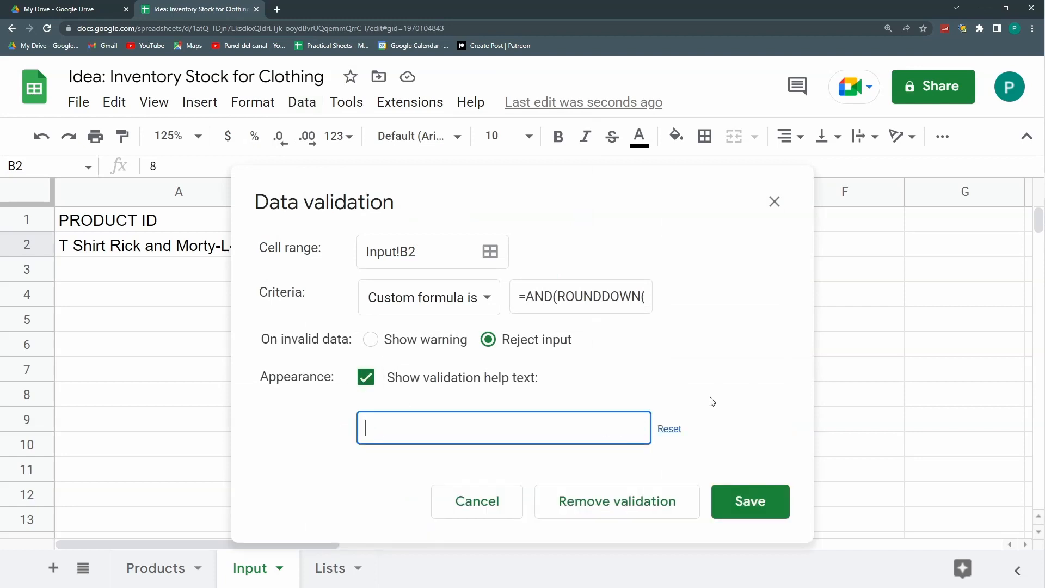
text(Please enter a whol)
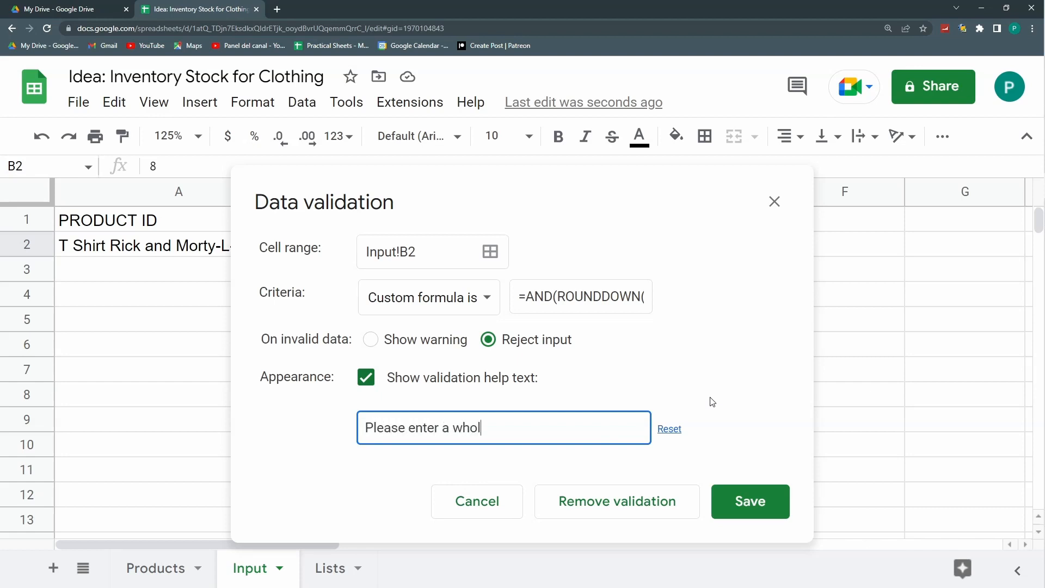
text(e number greater than 0)
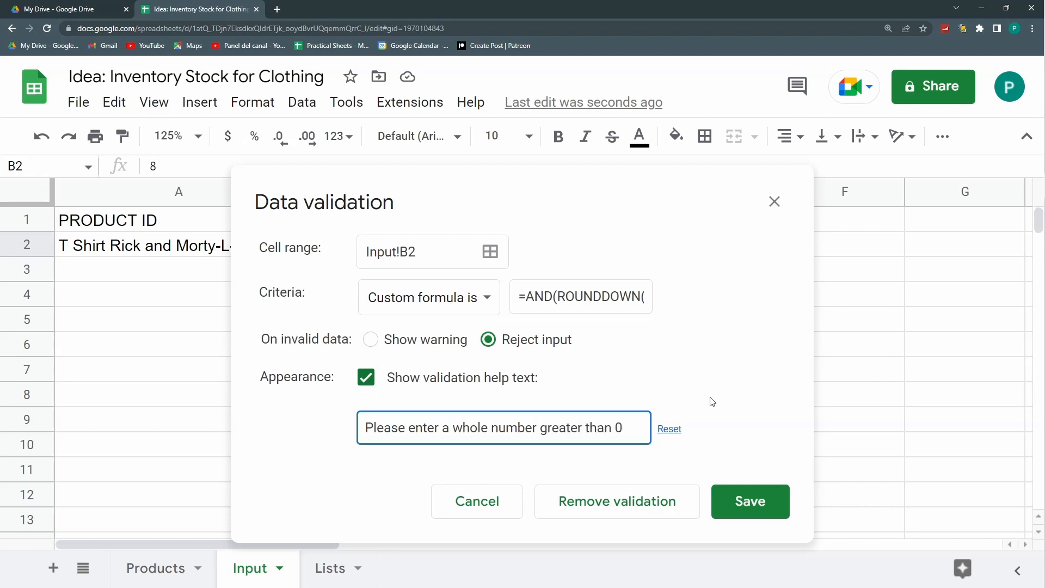
click(762, 497)
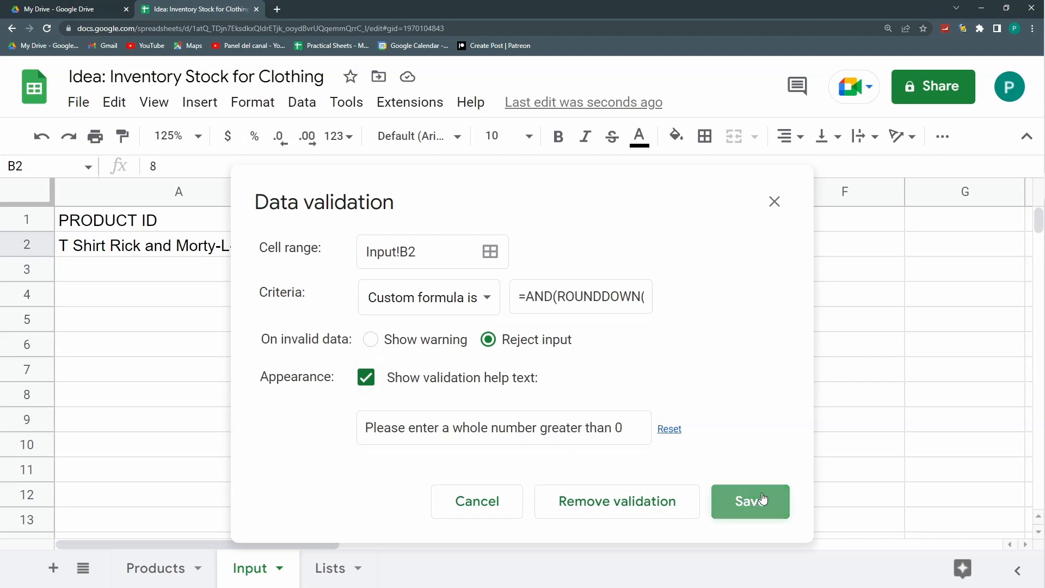
Show the validation help text "Enter a valid date" for date cell C2 and save the rule
click(474, 256)
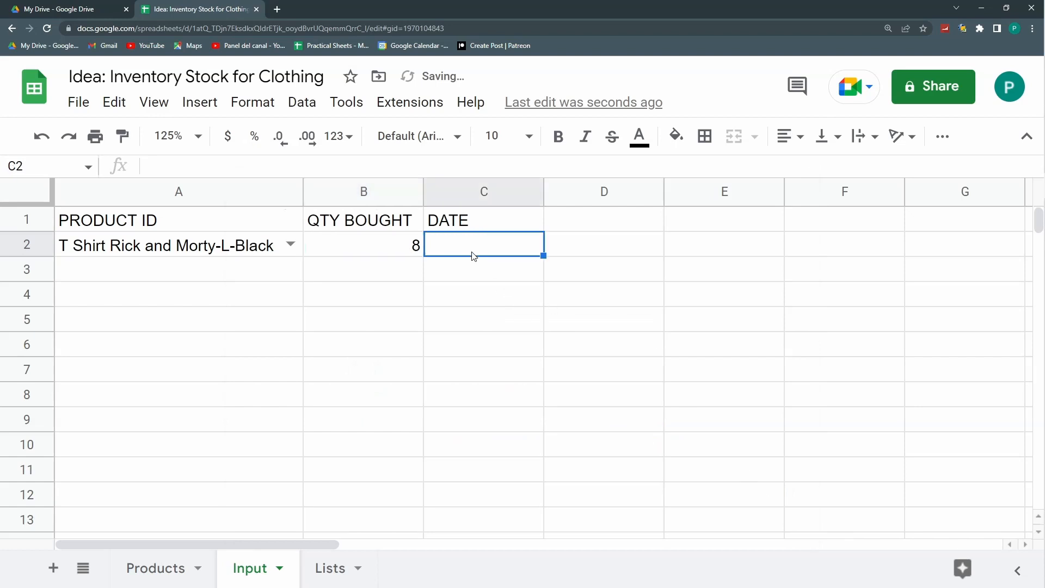
click(302, 103)
click(345, 461)
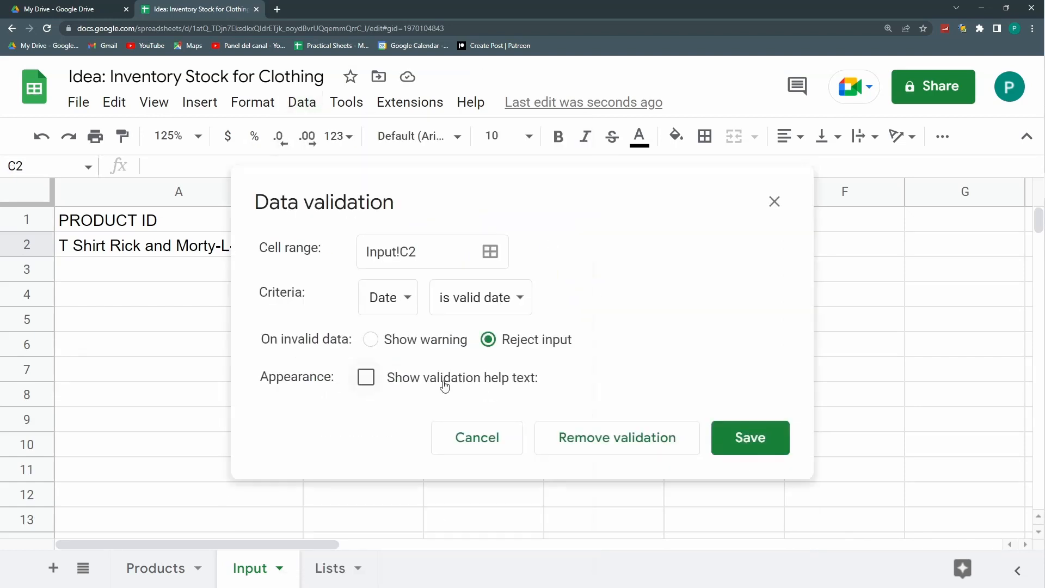
click(368, 377)
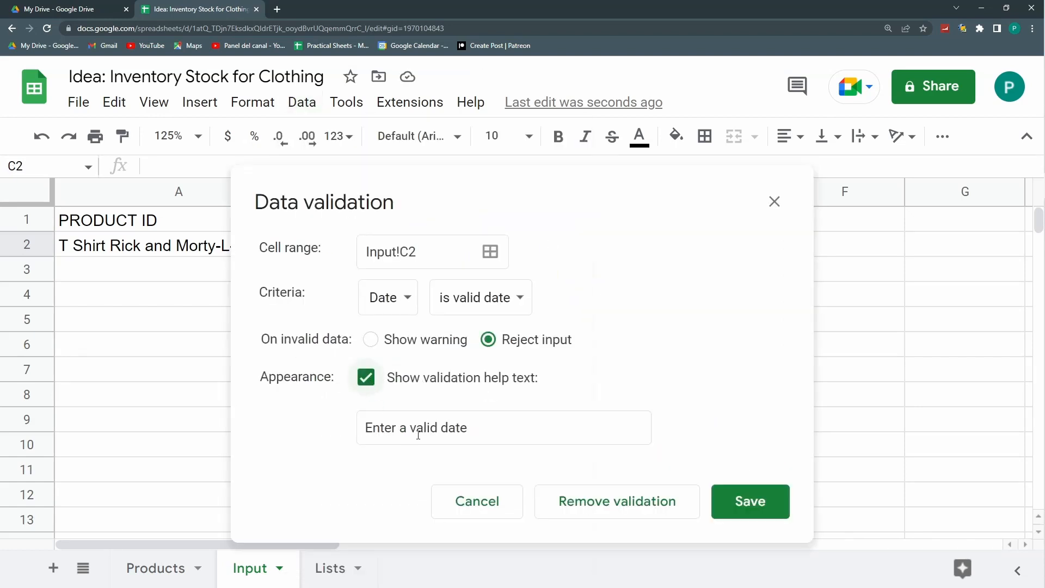
click(758, 510)
Check the calendar date picker in date cell C2 and close it without choosing a date
click(505, 271)
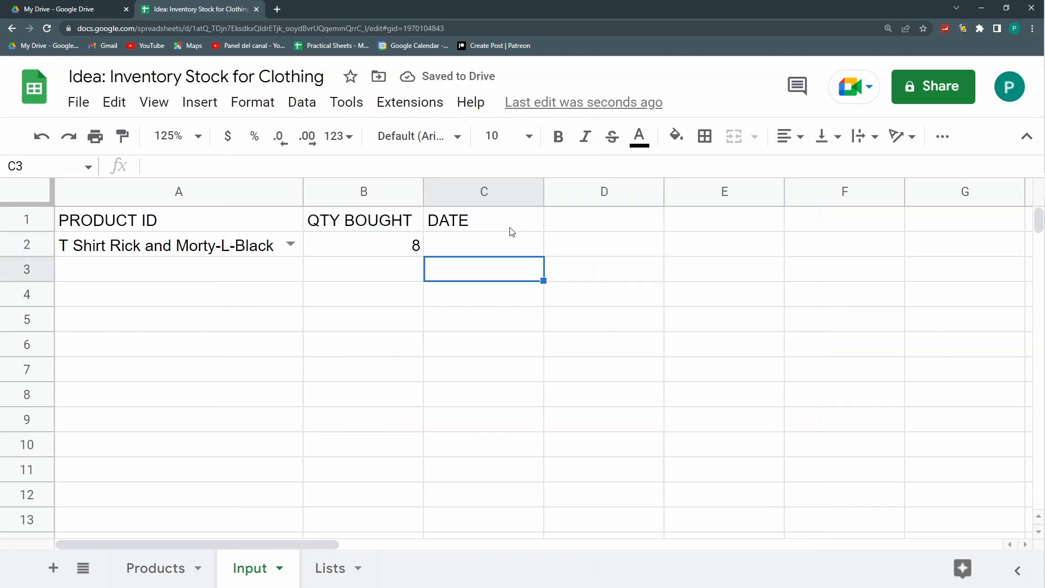
click(493, 252)
double_click(491, 250)
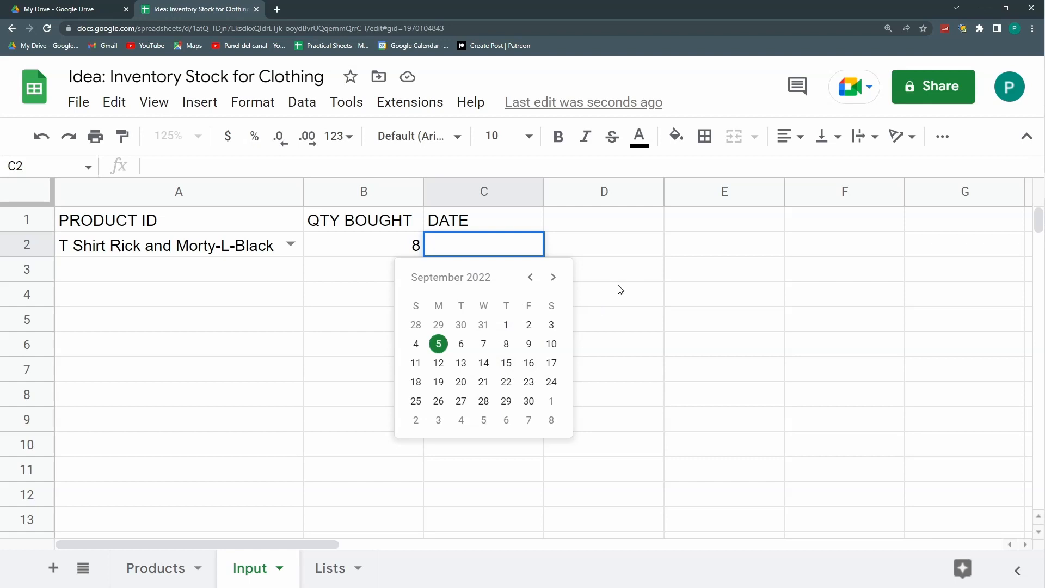
click(607, 303)
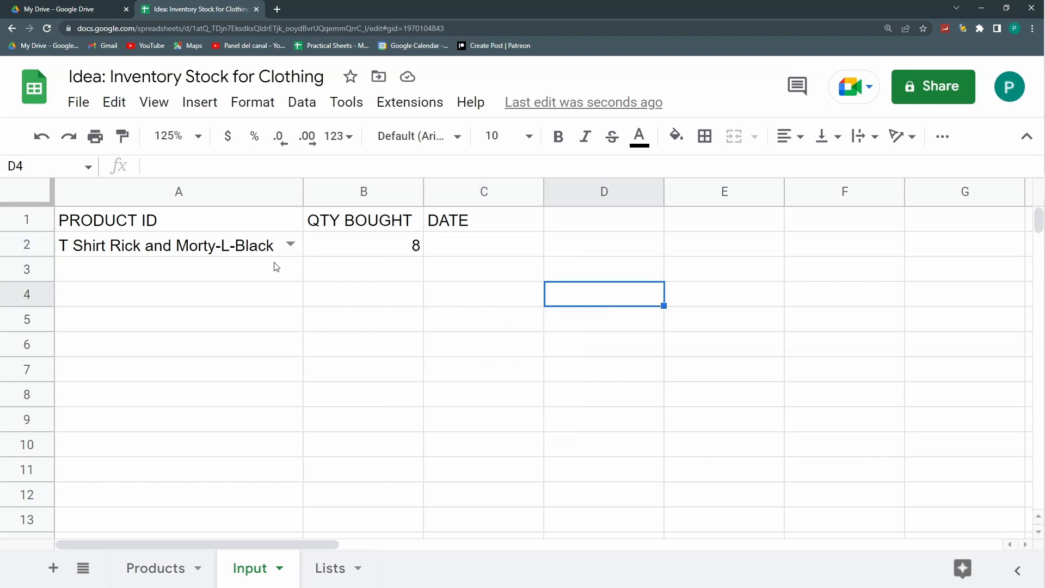
Copy A2:C2 and paste only its data validation onto A2:C1000 of the Input sheet
drag(362, 225, 400, 243)
drag(210, 251, 469, 251)
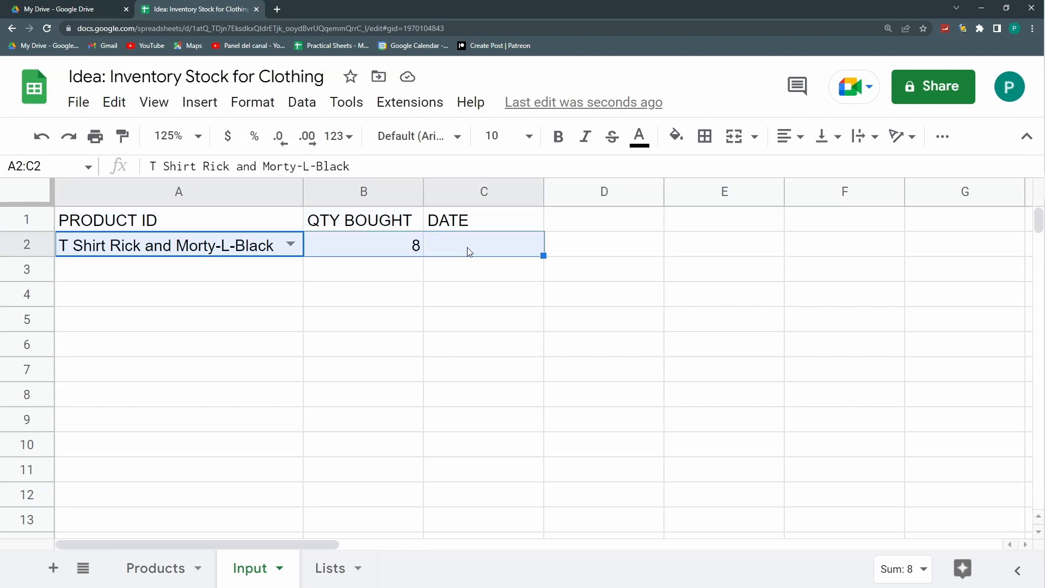
key(ctrl+c)
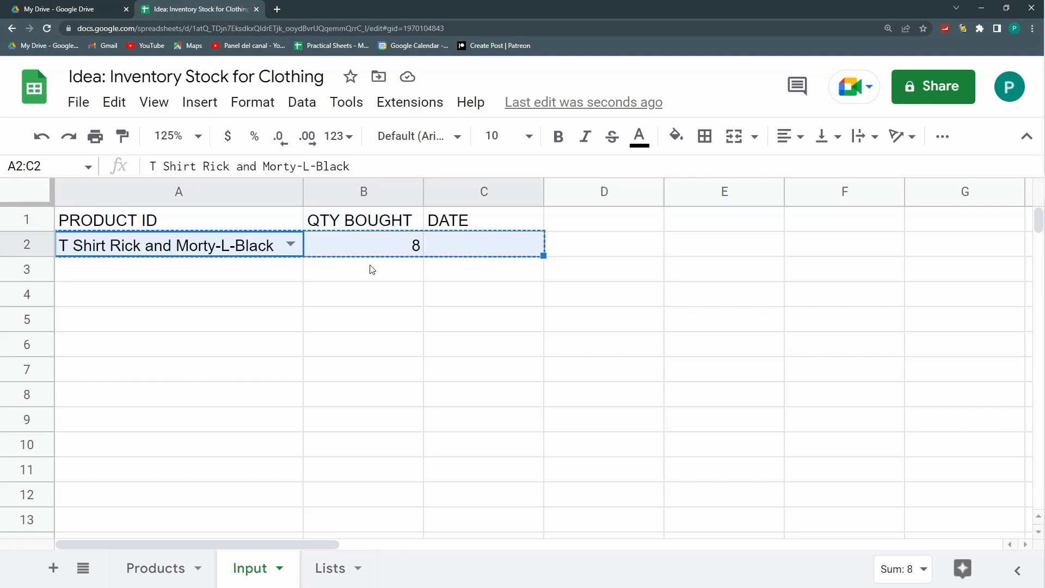
key(ctrl+shift+Down)
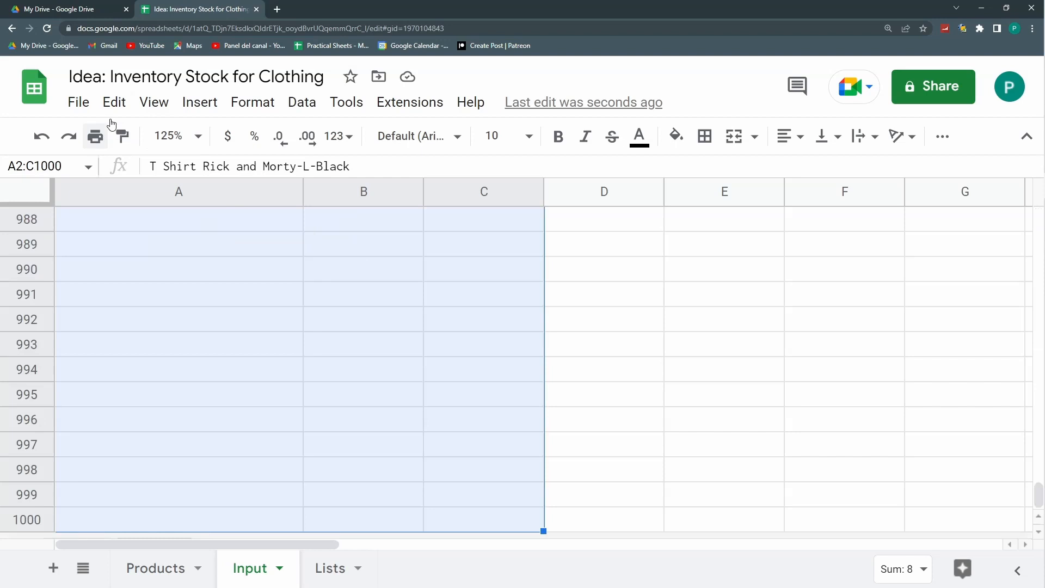
click(117, 103)
mouse_move(146, 317)
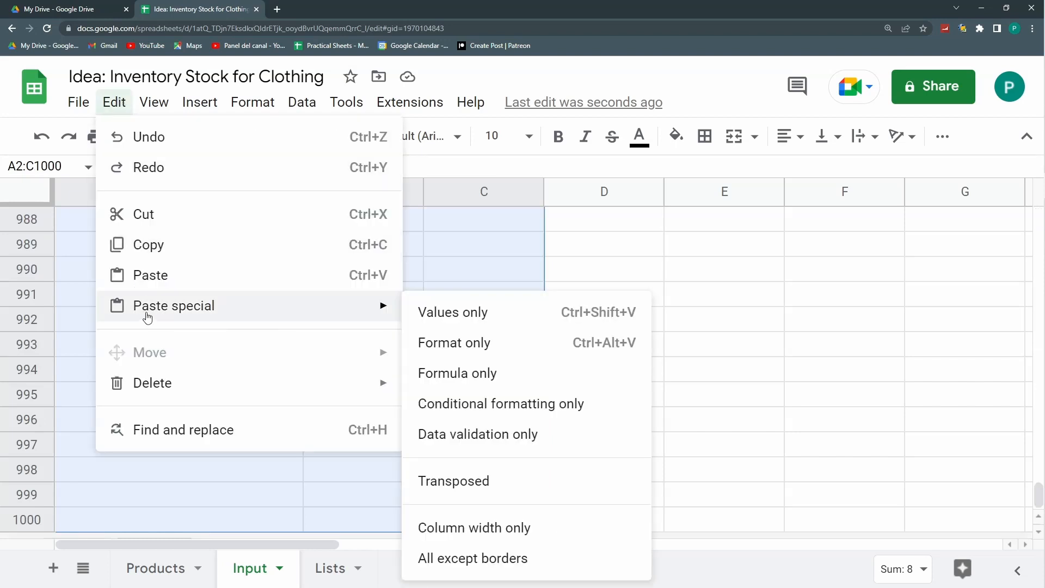
click(450, 435)
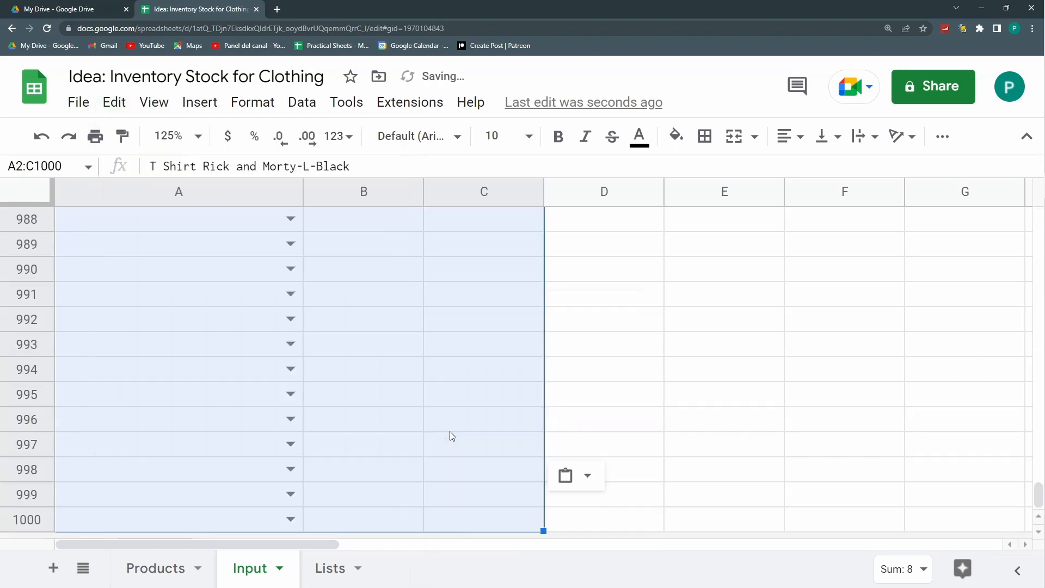
Format the header cells A1:C1 with a dark green fill and white text
key(ctrl+Up)
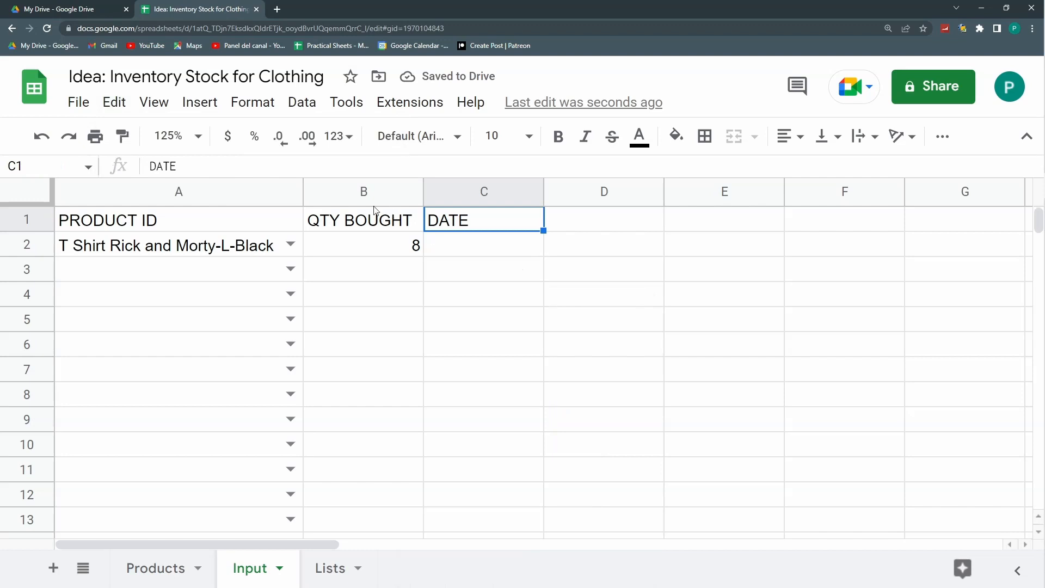
drag(271, 227, 531, 192)
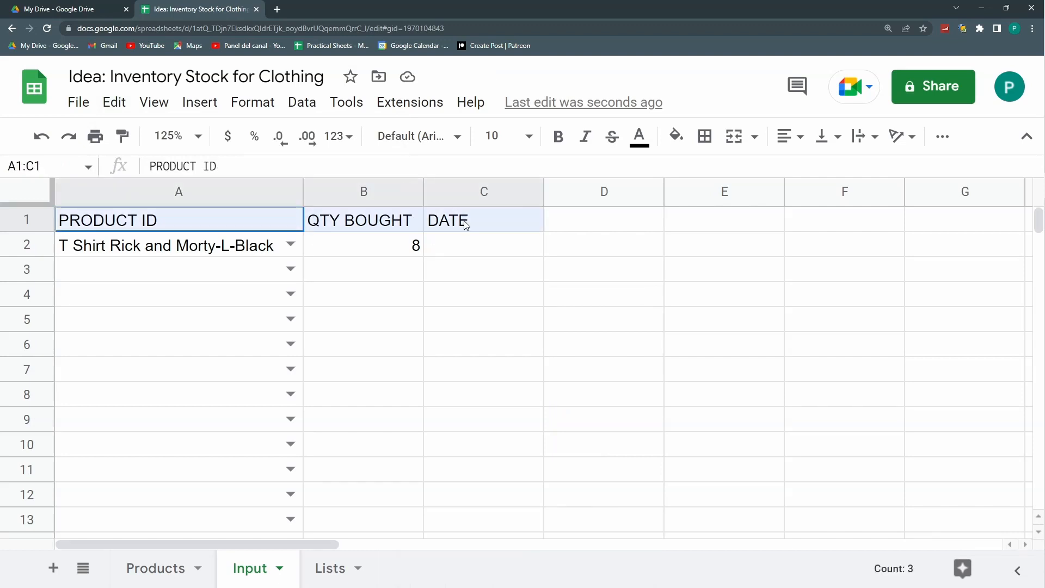
click(674, 139)
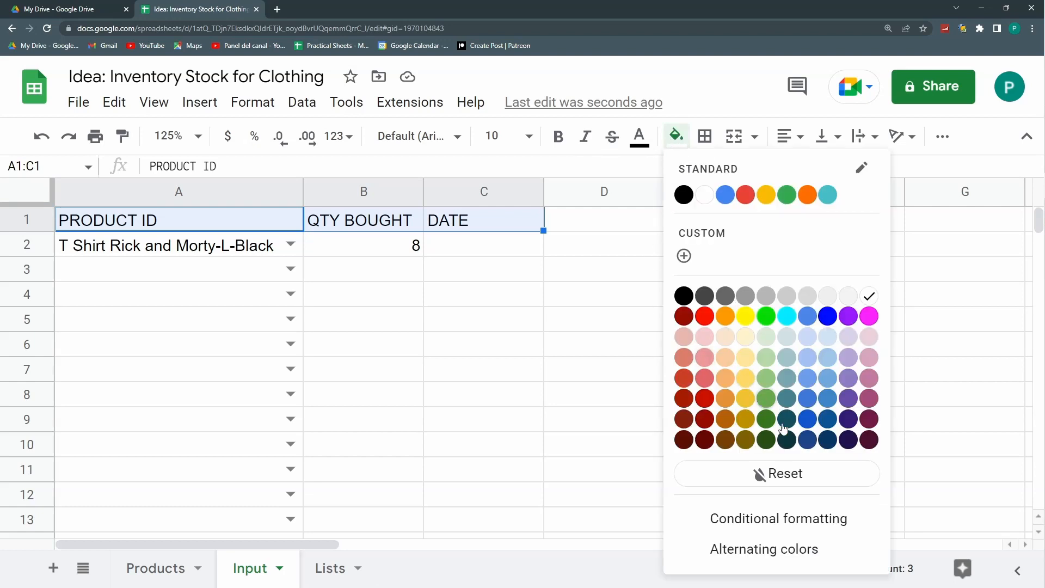
click(766, 439)
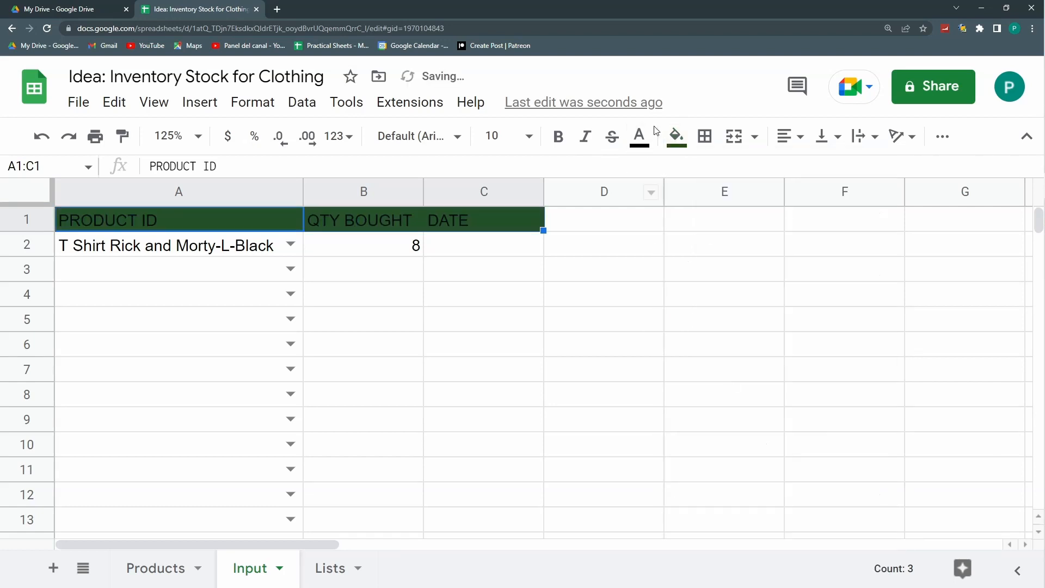
click(640, 137)
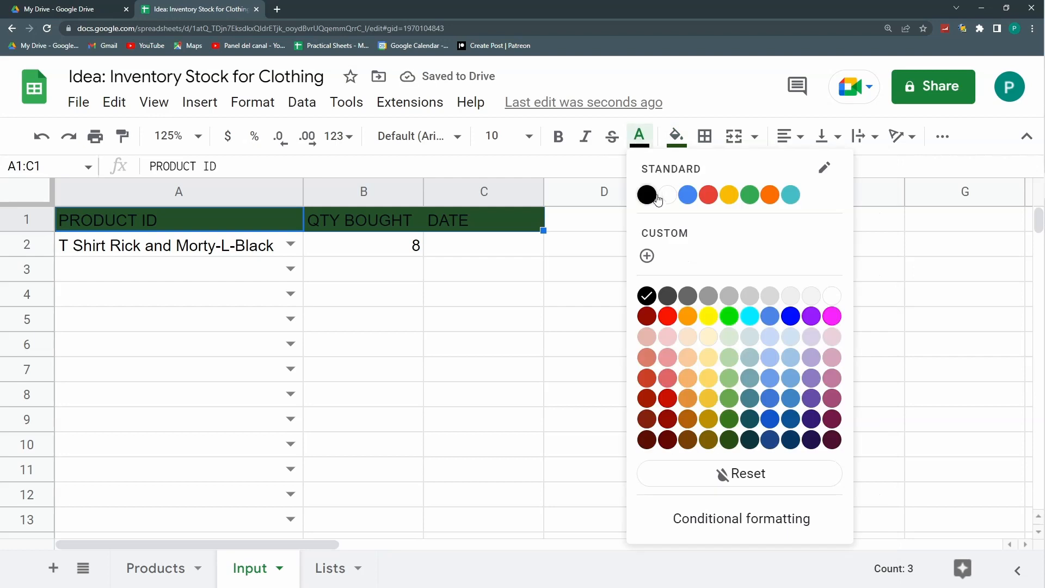
click(665, 195)
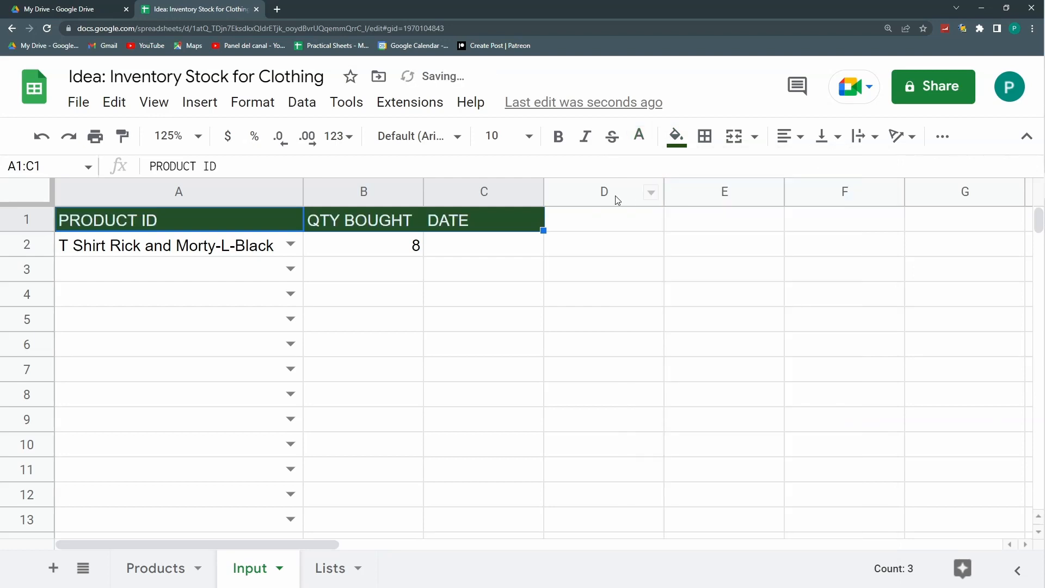
Delete the unused columns D through Z from the Input sheet
click(615, 193)
key(ctrl+shift+Right)
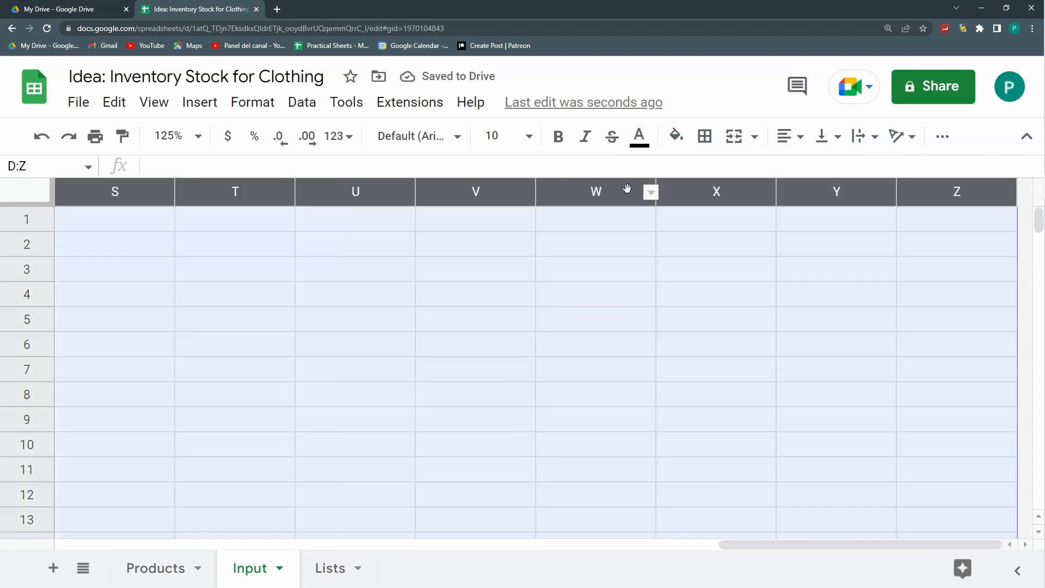
key(ctrl+alt+minus)
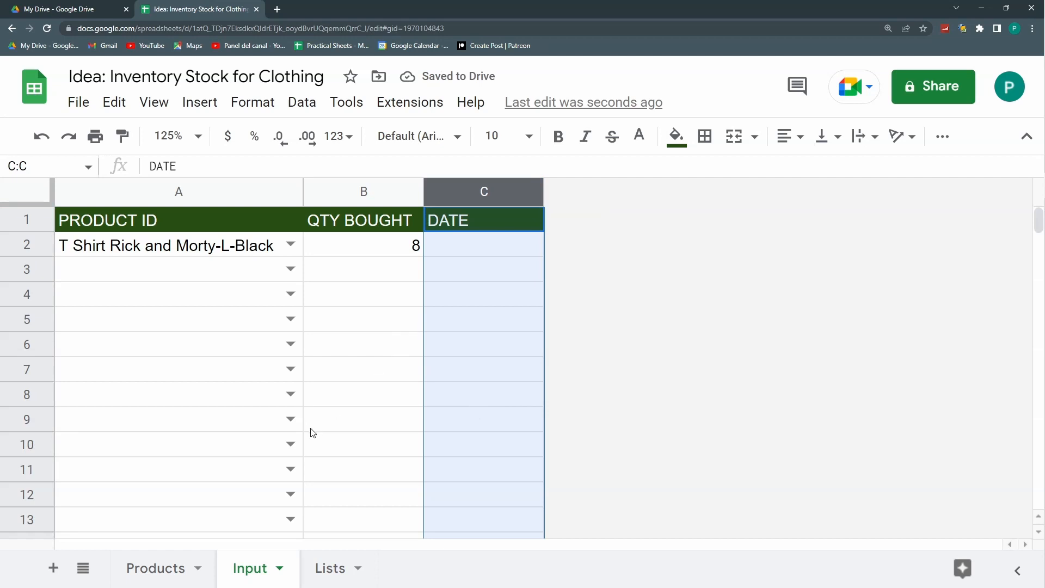
Set the Products sheet's tab colour to the dark teal of its header row
click(200, 570)
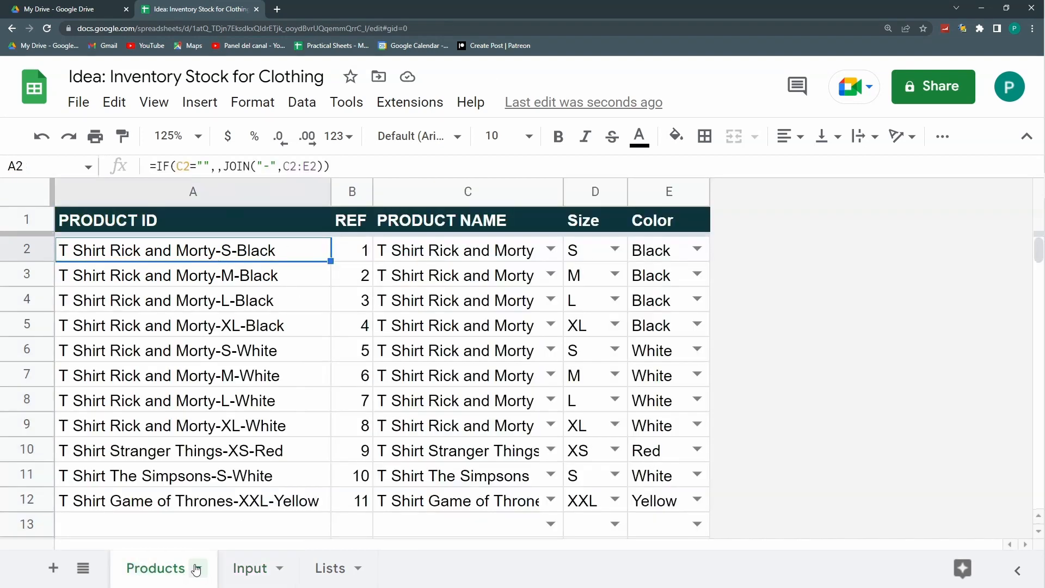
click(197, 570)
mouse_move(163, 359)
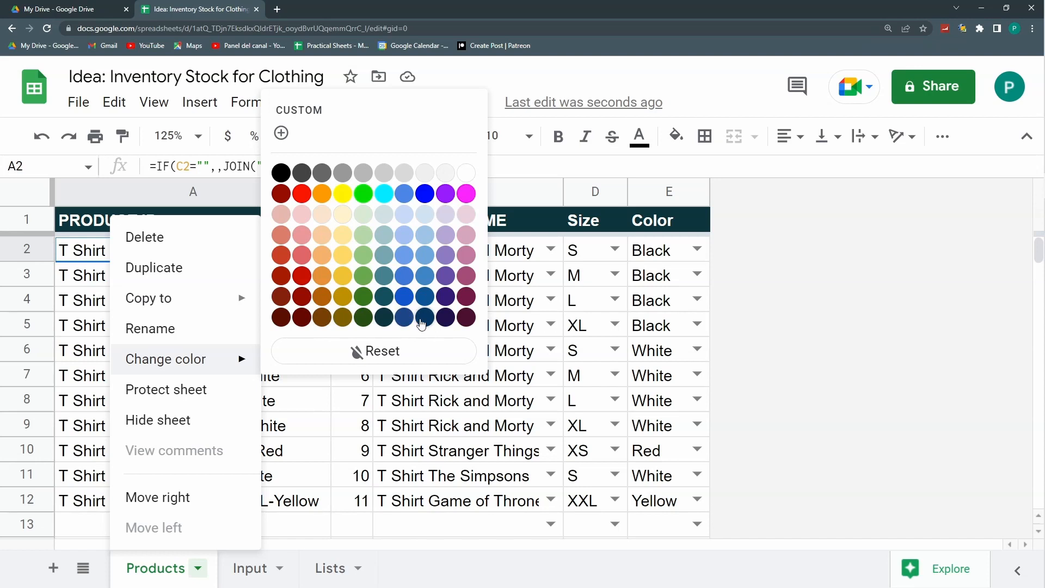
click(384, 317)
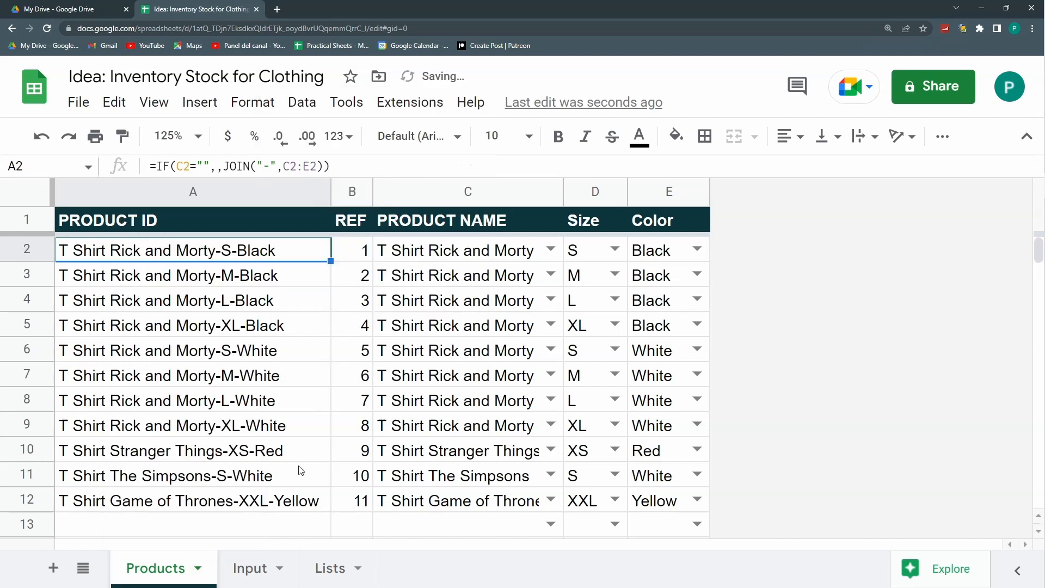
Set the Input sheet's tab colour to dark green to match its header row
click(282, 569)
mouse_move(329, 358)
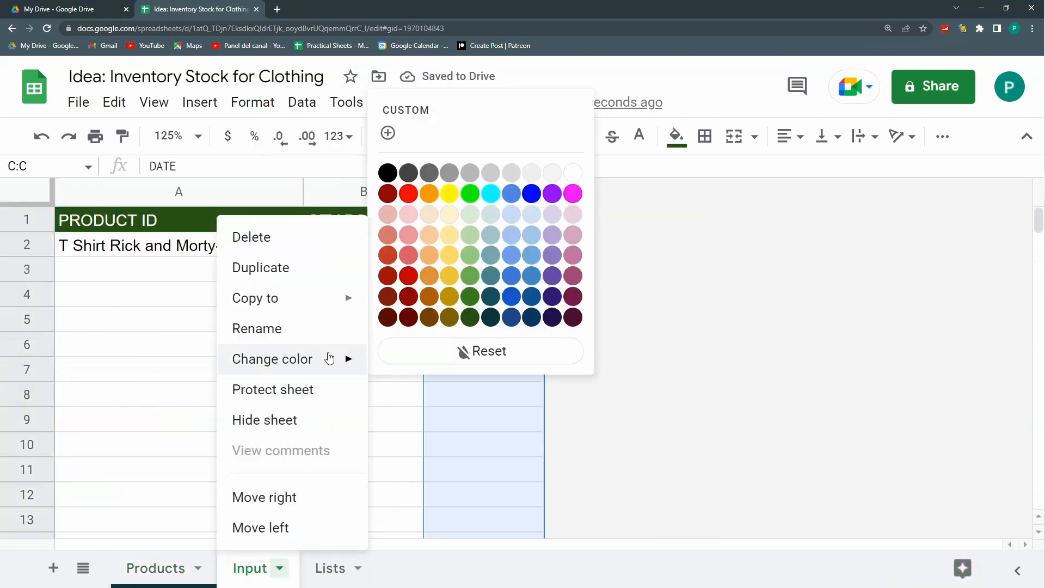
click(470, 318)
click(397, 443)
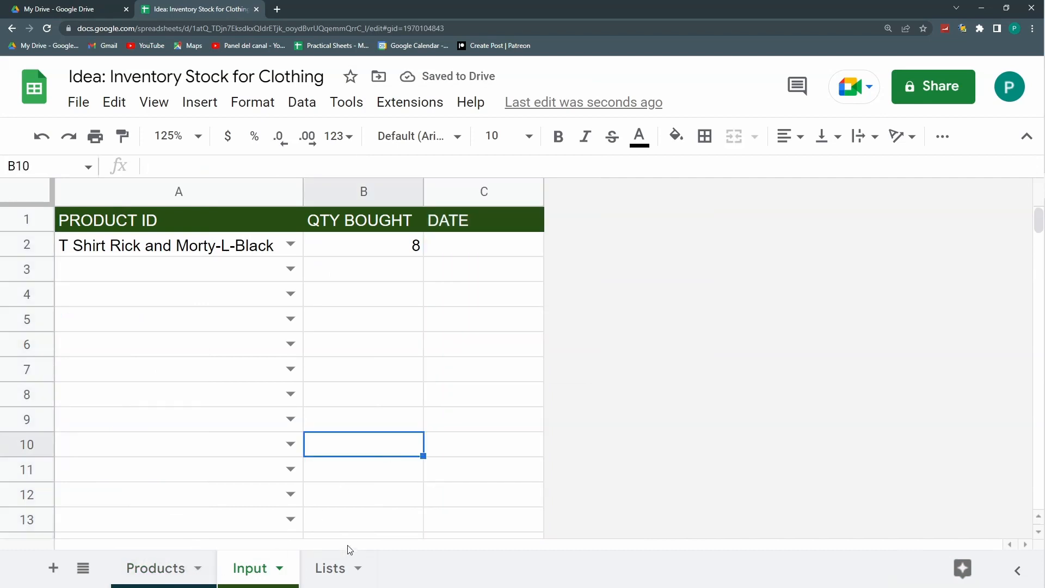
Duplicate the Input sheet and rename the copy "Output"
click(279, 572)
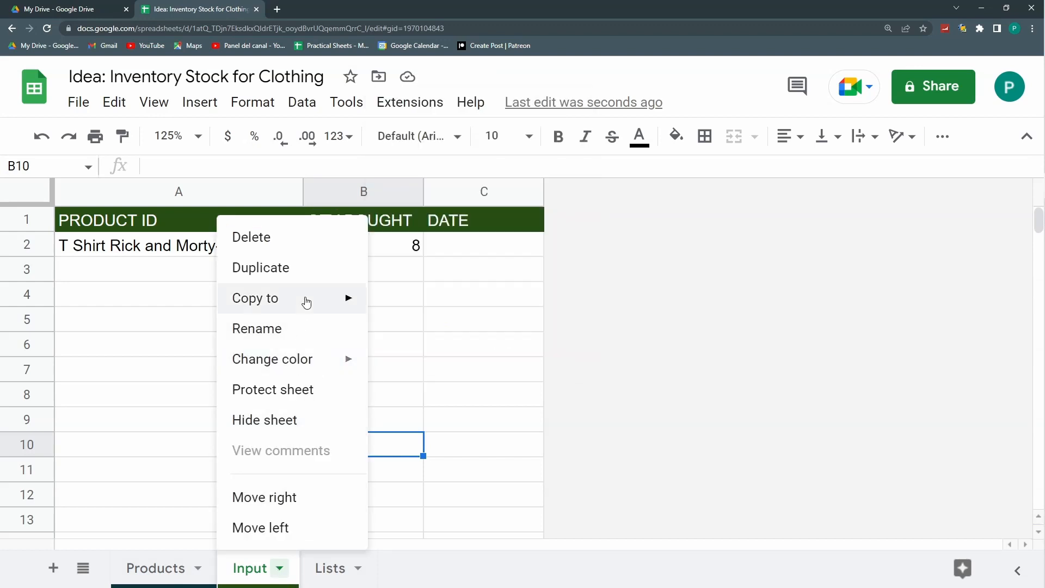
click(302, 269)
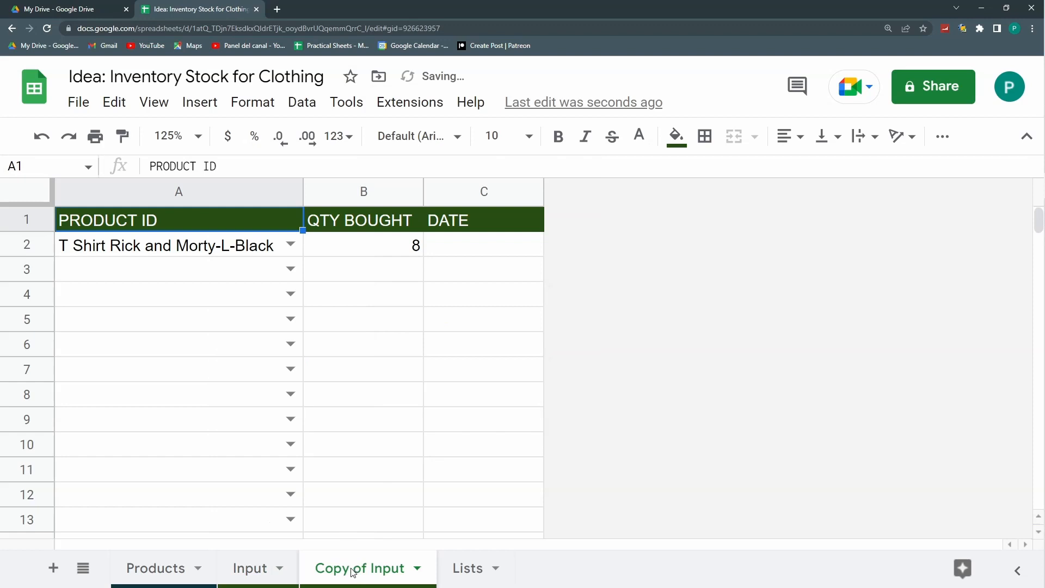
right_click(352, 571)
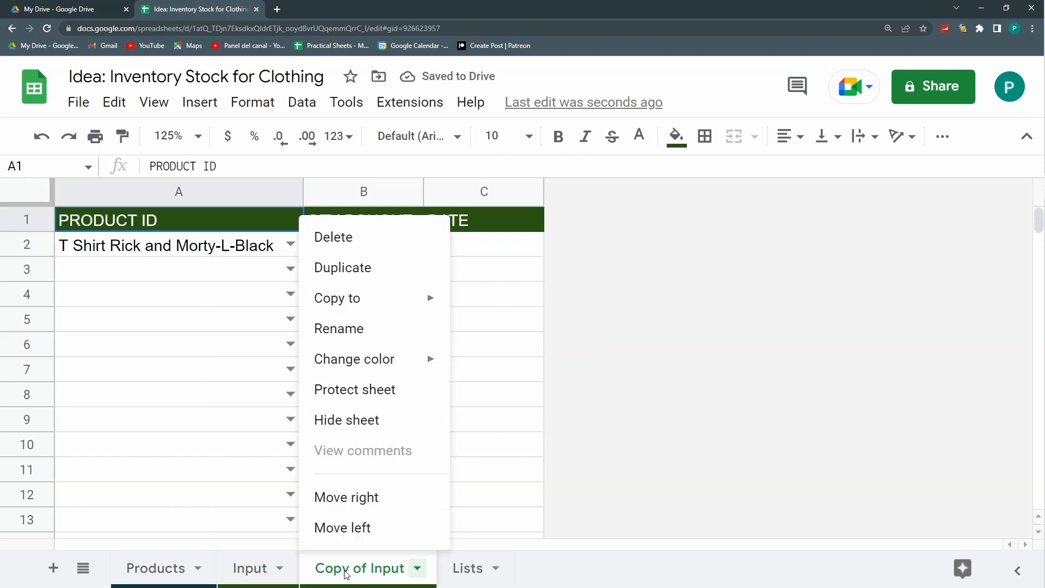
click(374, 328)
text(Output)
key(Return)
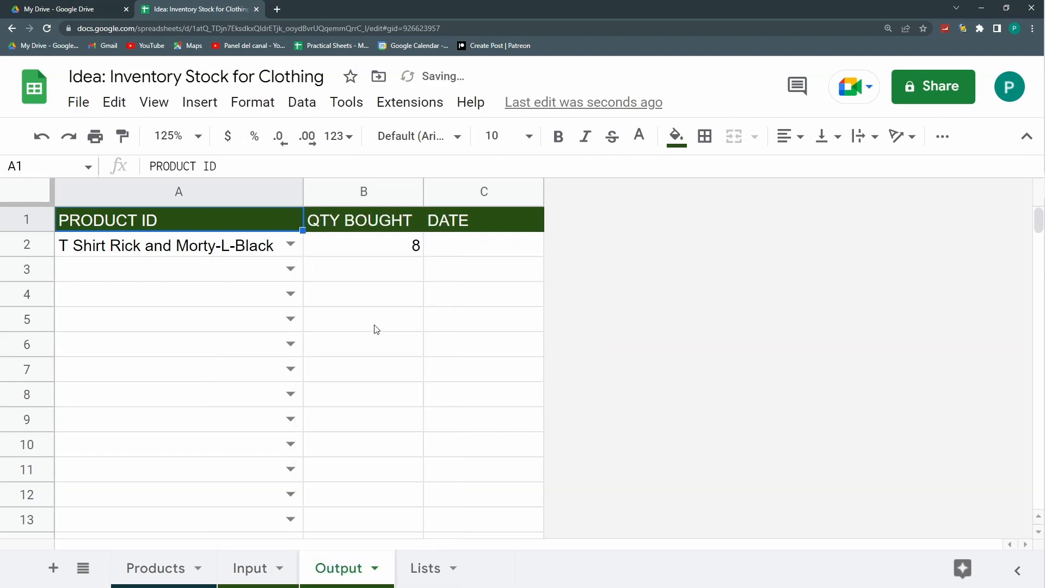
Change header B1 on the Output sheet to "QTY SOLD"
click(358, 222)
drag(216, 166, 176, 167)
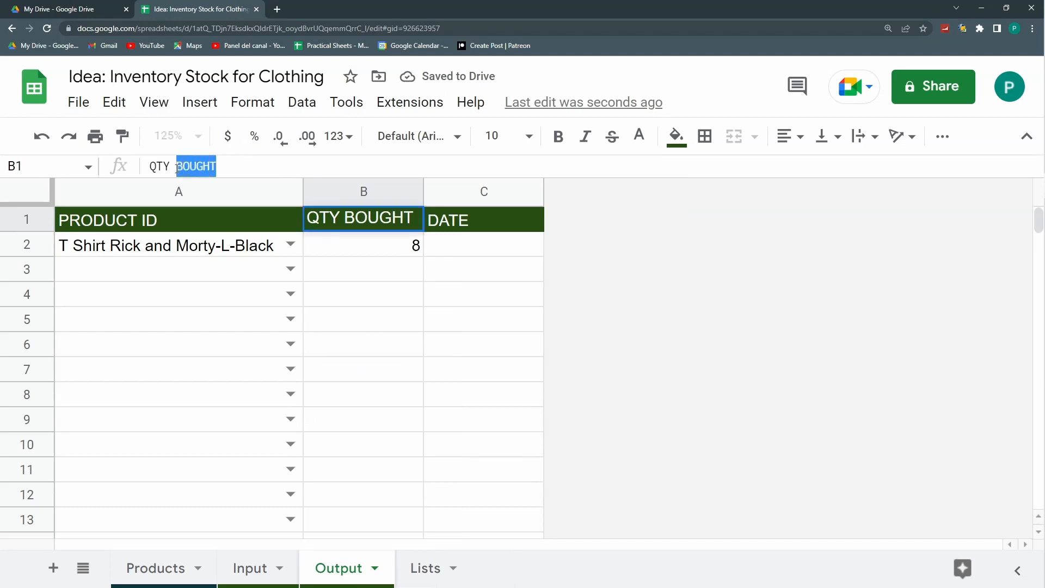
text(so)
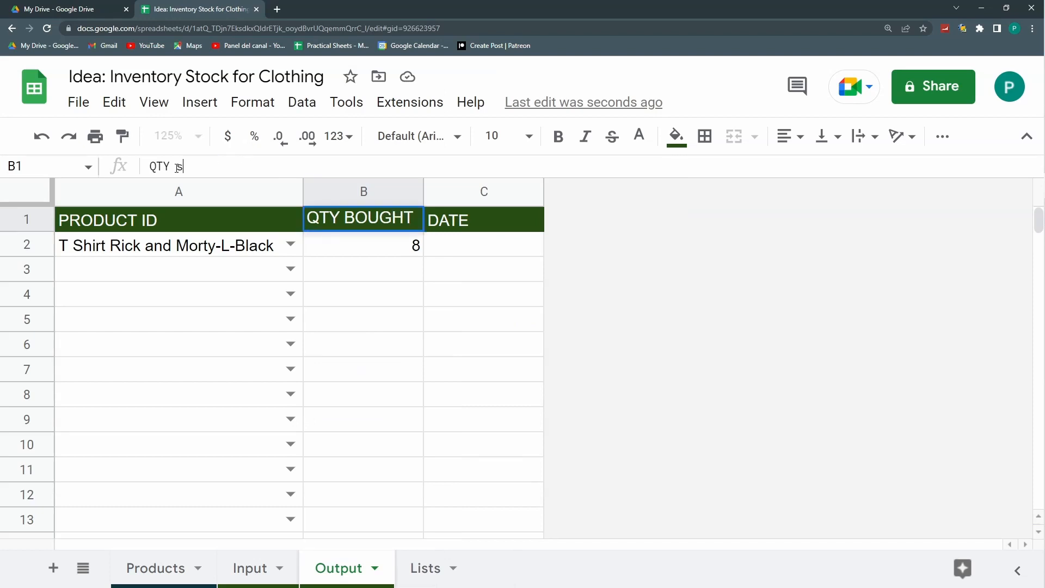
key(BackSpace)
key(BackSpace)
text(SOLD)
key(Return)
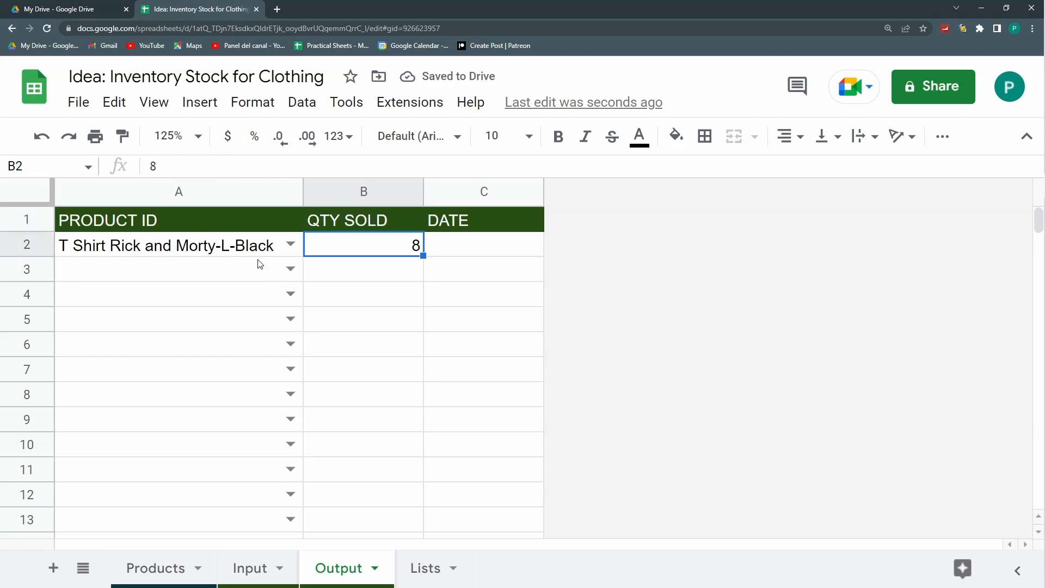
click(484, 394)
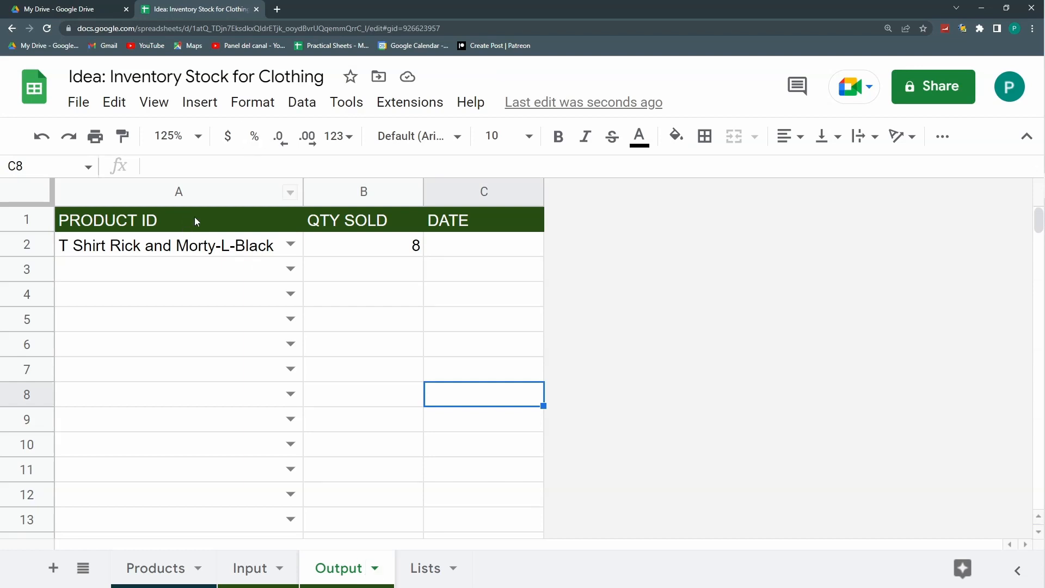
Fill the Output sheet's header cells A1:C1 with dark yellow
click(278, 201)
click(259, 220)
mouse_move(464, 223)
mouse_down()
mouse_move(287, 227)
mouse_move(484, 224)
mouse_up()
click(676, 137)
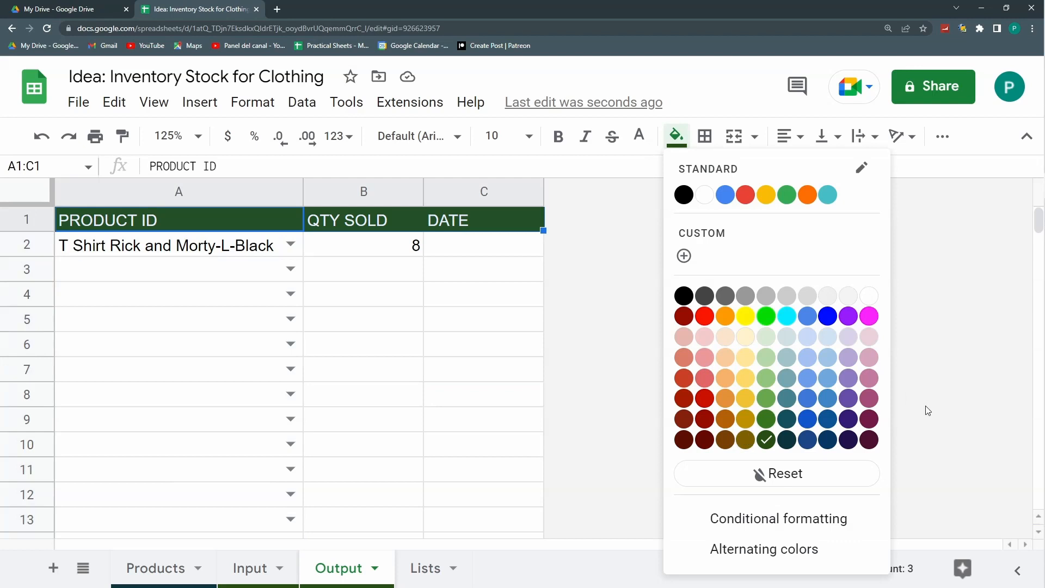
click(747, 444)
Set the Output sheet's tab colour to dark yellow
click(375, 569)
mouse_move(381, 359)
click(532, 315)
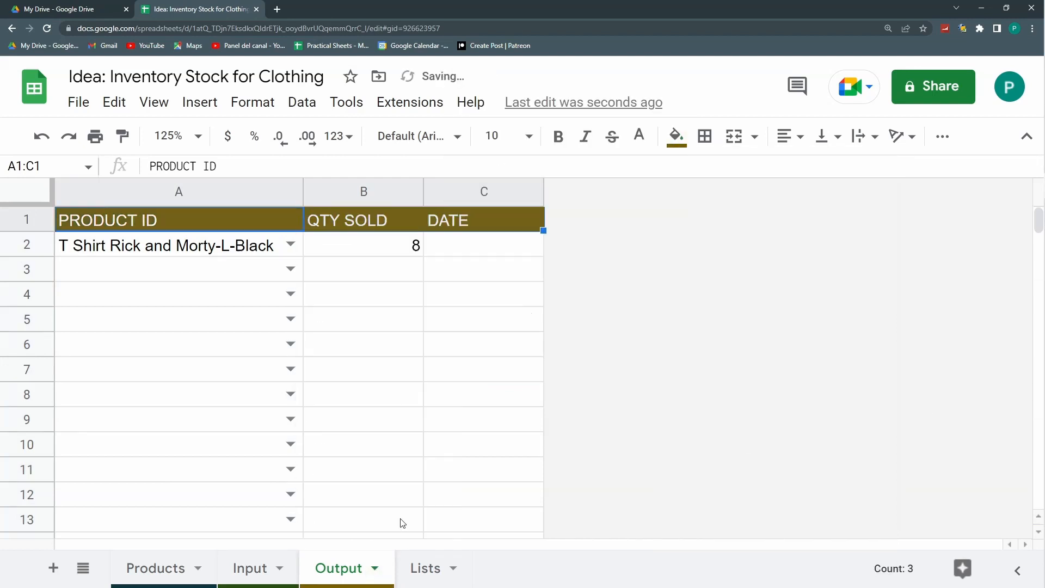
Add a new sheet and rename it "Inventory"
click(53, 568)
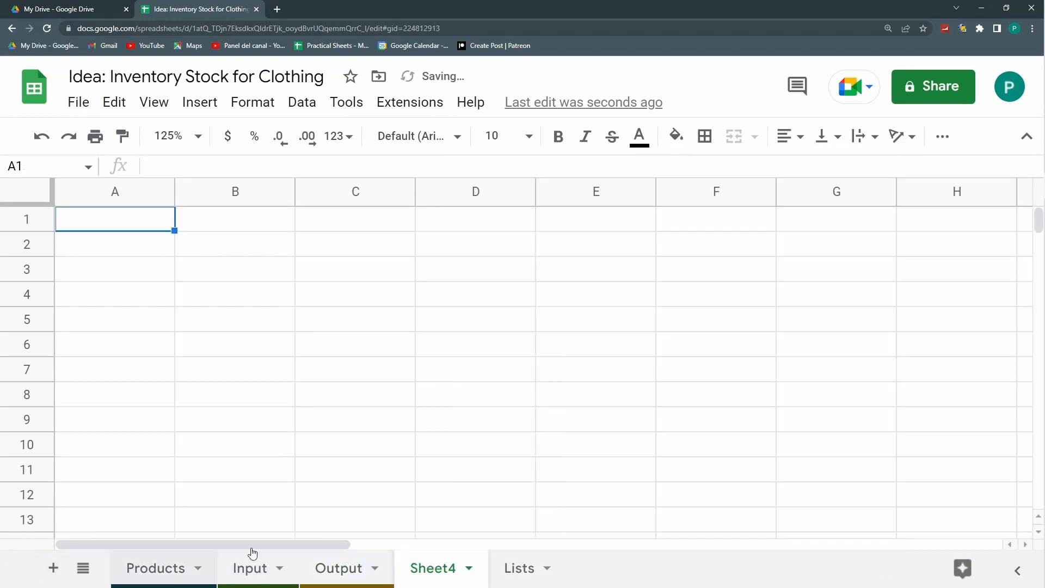
double_click(433, 568)
text(Inventory)
key(Return)
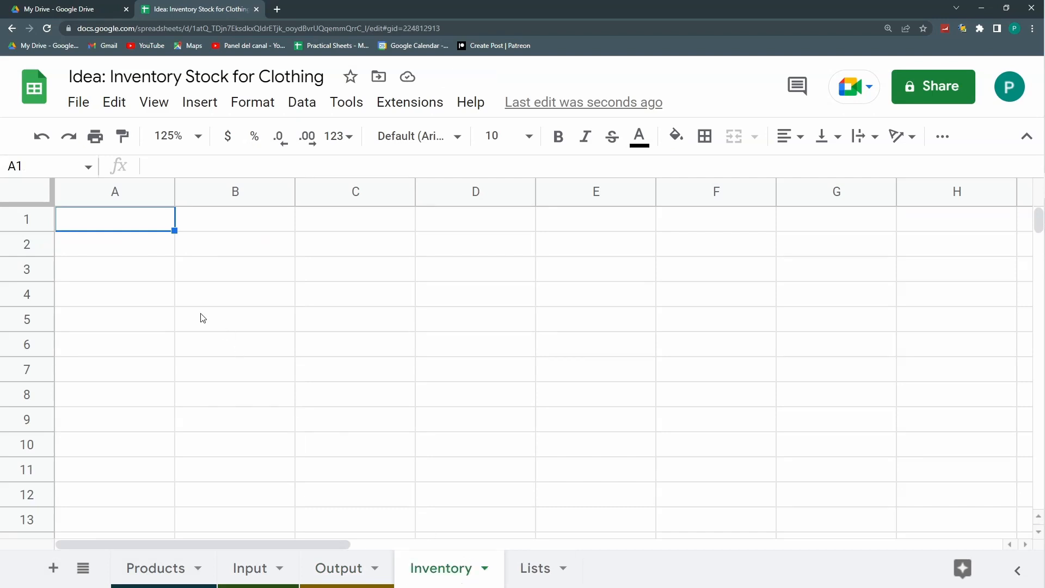
Enter the headers PRODUCT, INPUT, OUTPUT and STOCK in A1:D1 of the Inventory sheet
text(PRODUCT)
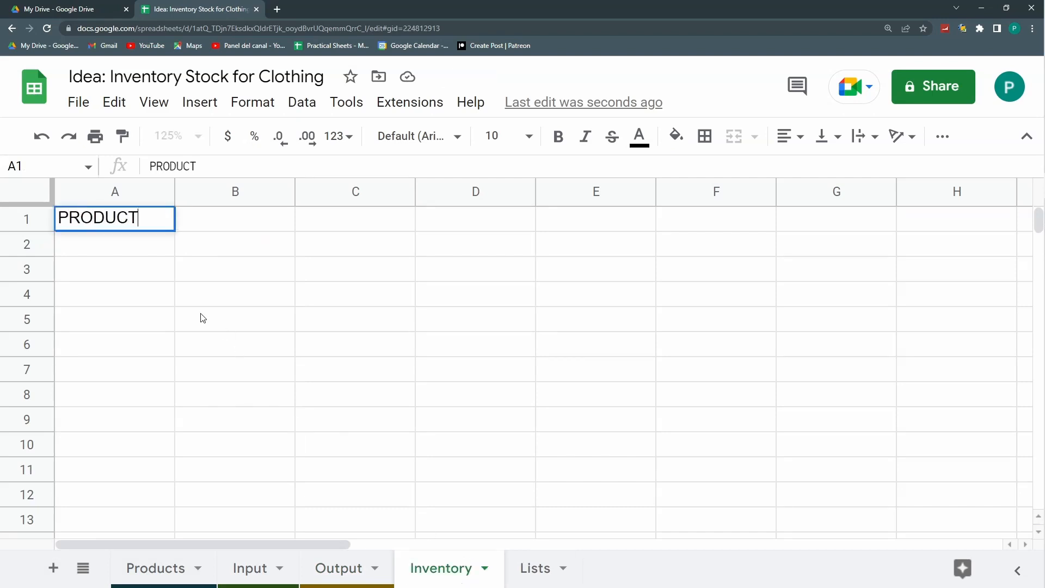
key(Tab)
text(INPU)
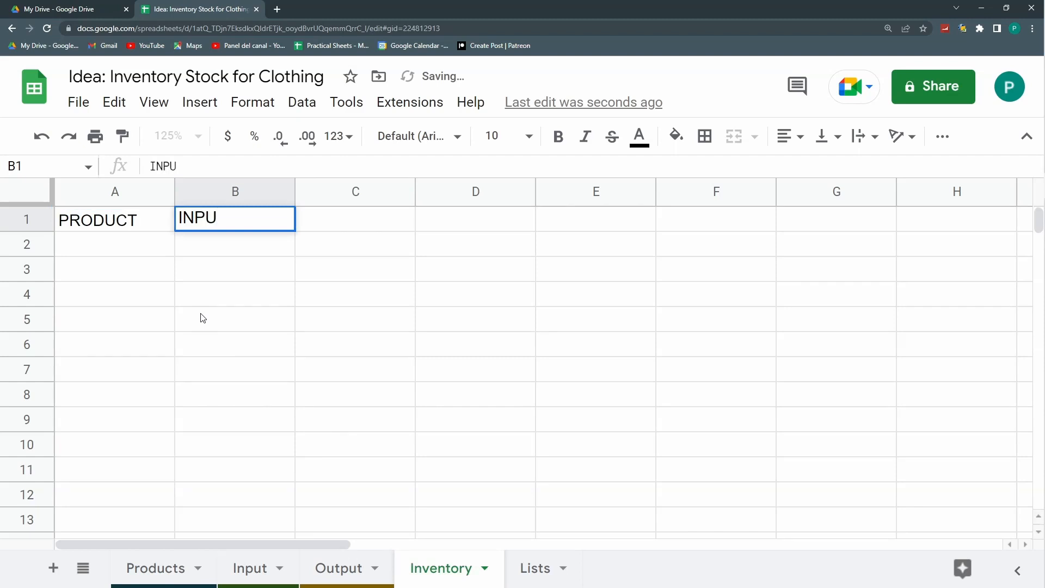
text(T)
key(Tab)
text(OUTPUT)
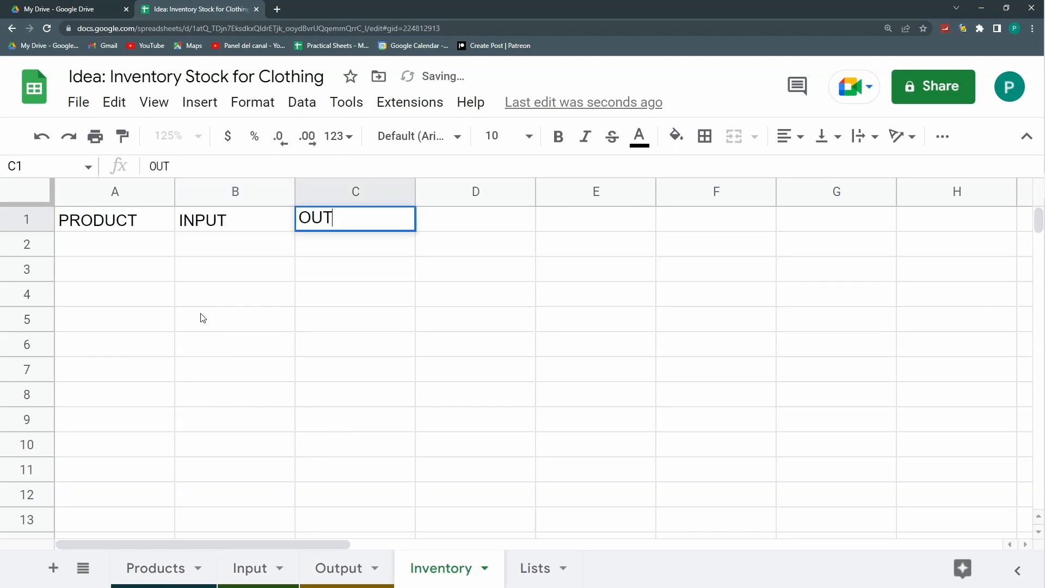
key(Tab)
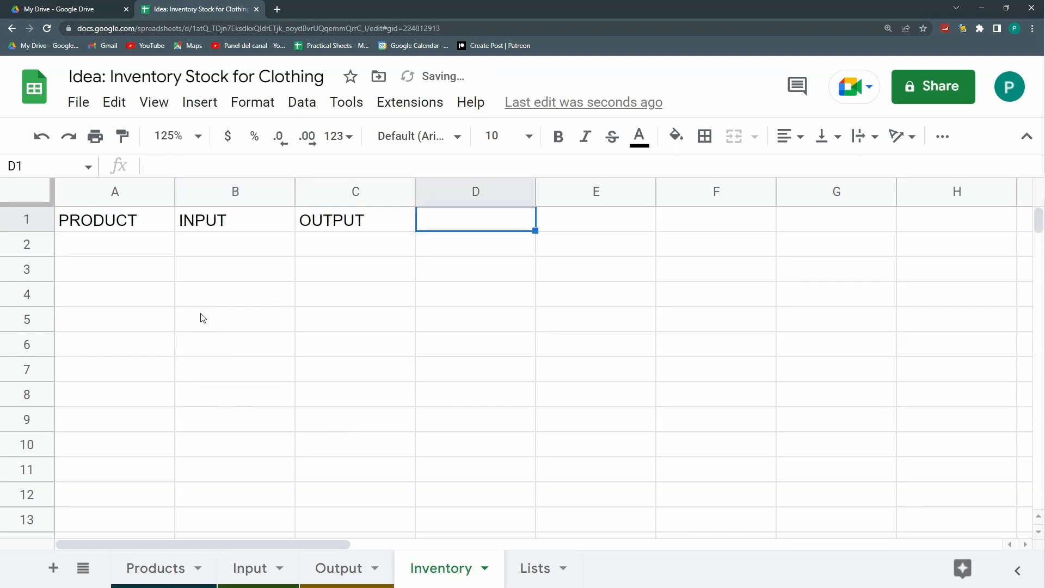
text(INVENTORY)
key(Return)
key(Up)
text(STOCK)
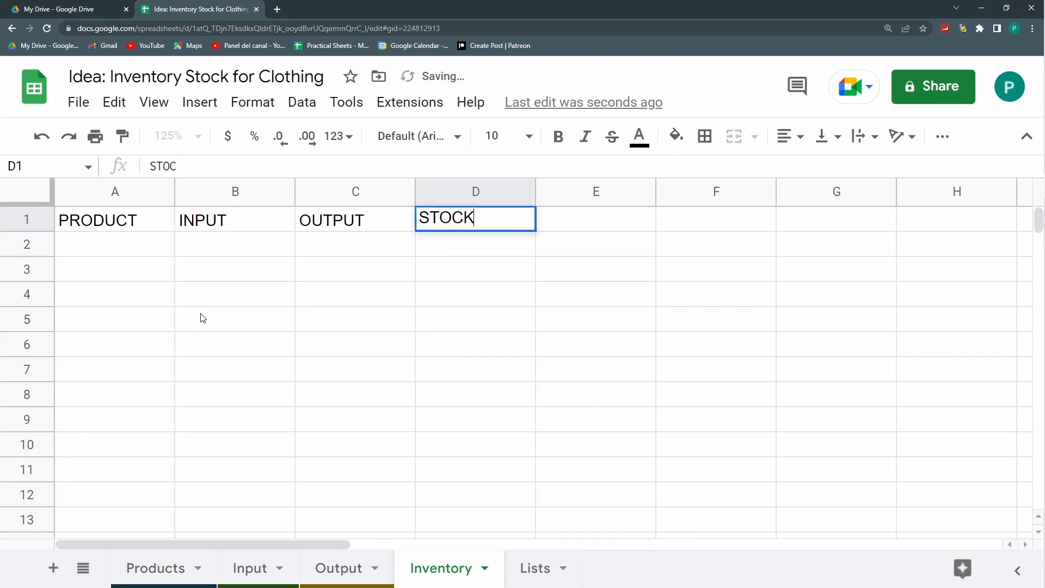
key(Return)
key(Left)
key(Left)
key(Left)
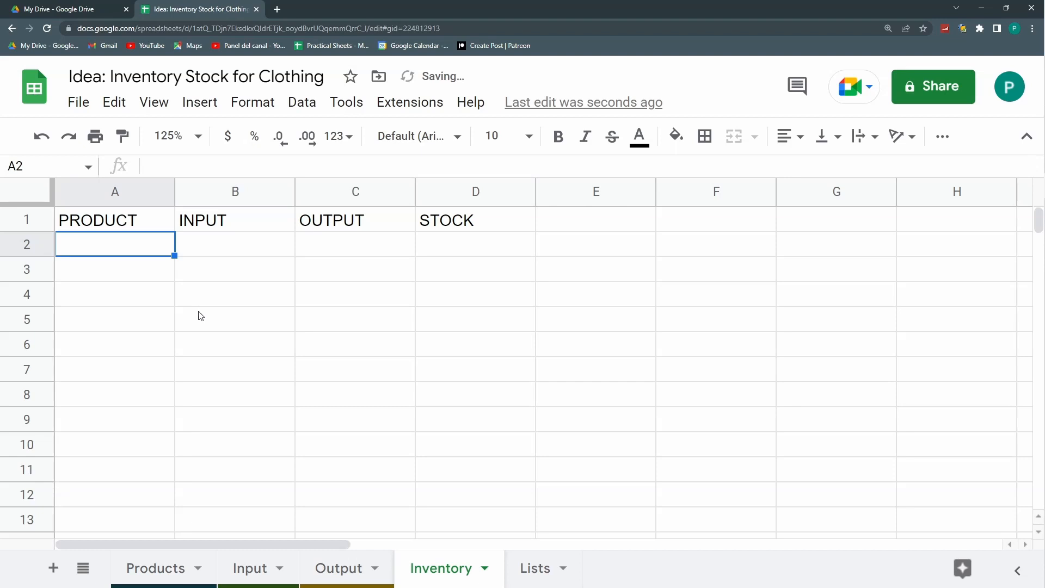
On the Input sheet, record T Shirt Rick and Morty-S-Black in row 3 with a bought quantity of 8
click(250, 569)
click(180, 568)
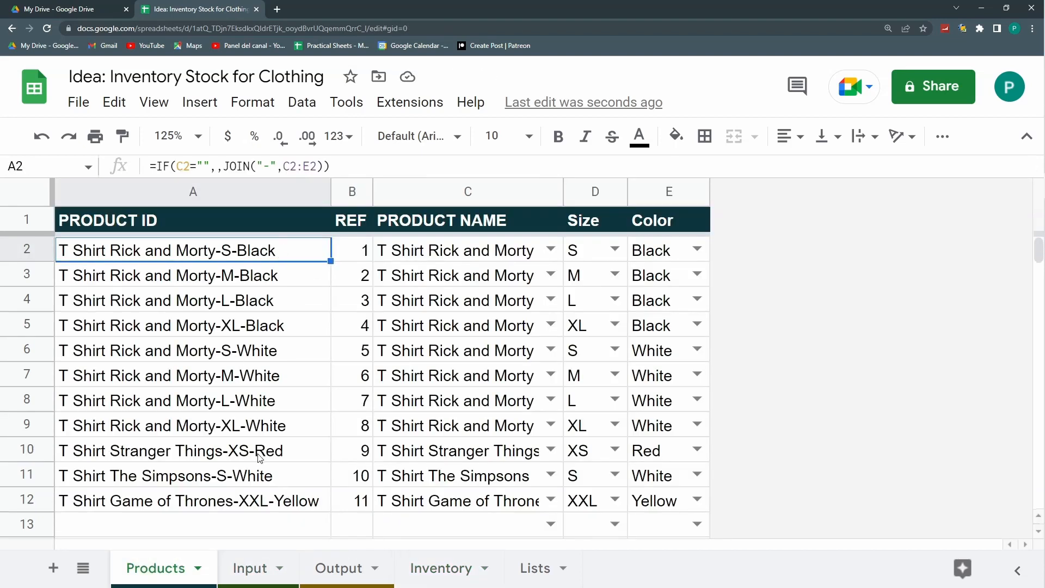
click(250, 569)
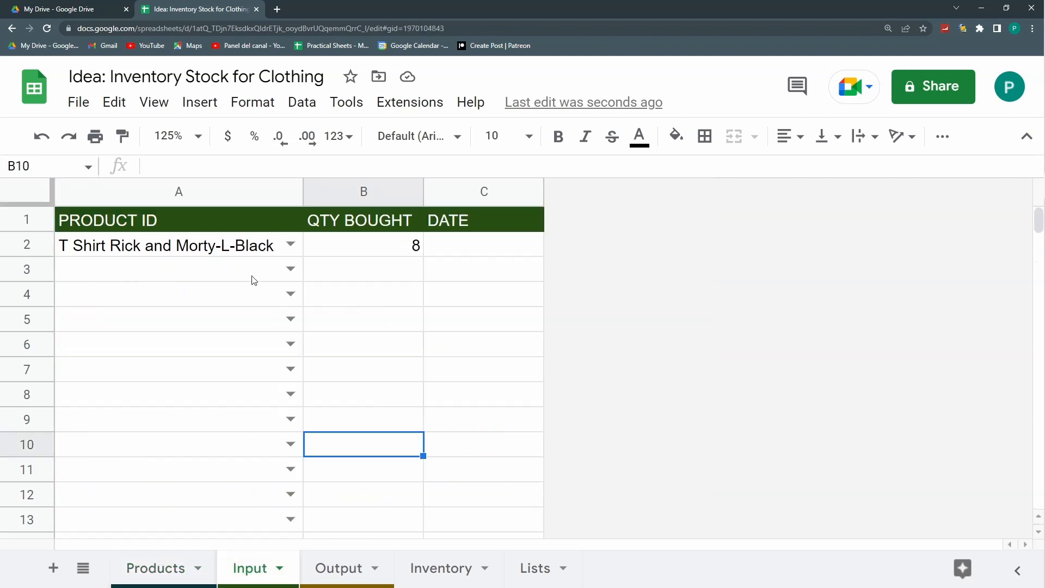
click(292, 270)
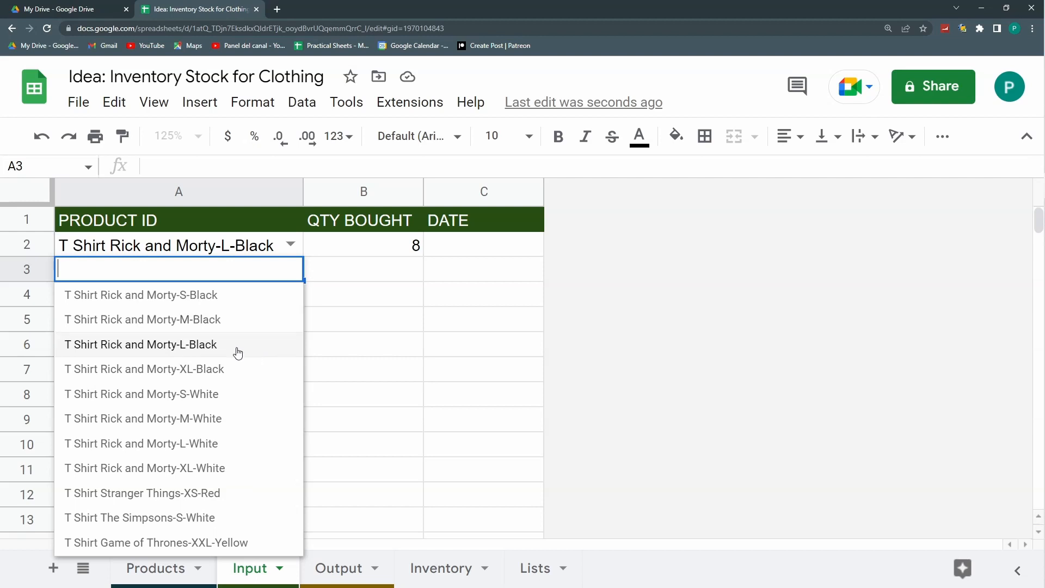
click(204, 301)
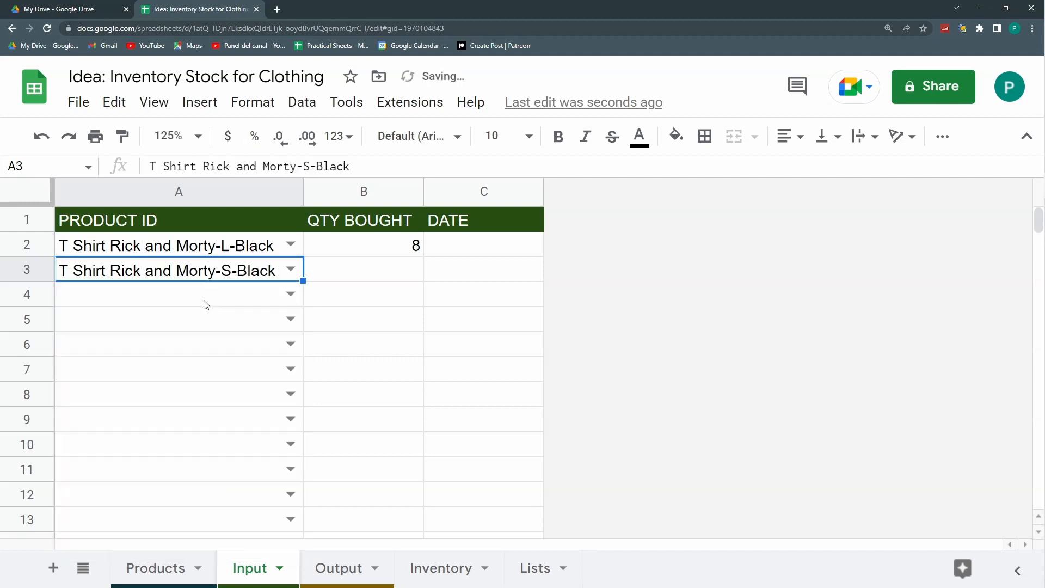
click(362, 268)
text(8)
click(356, 321)
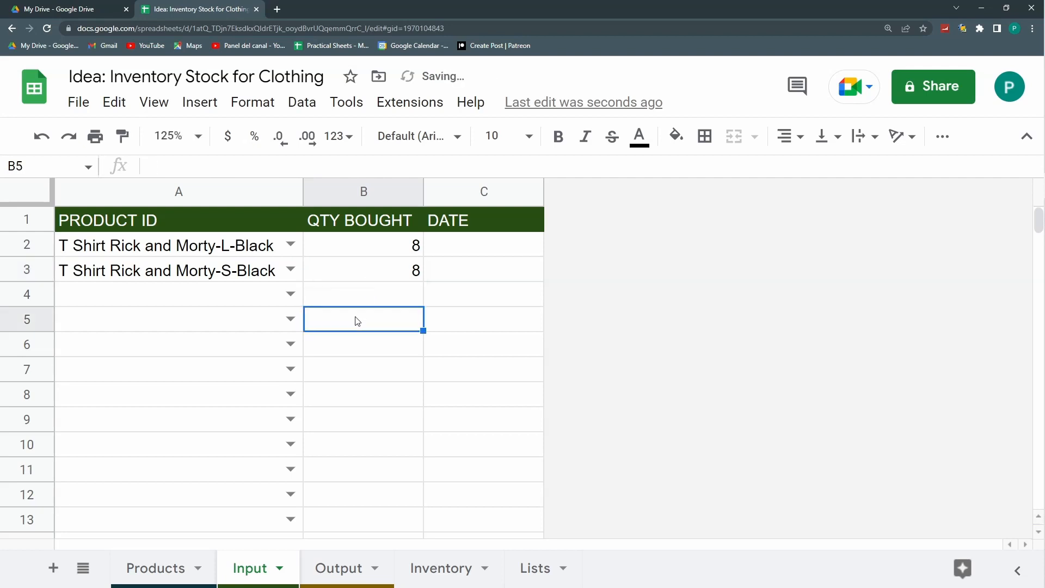
Record T Shirt Stranger Things-XS-Red in row 4 of the Input sheet with a bought quantity of 10
click(290, 295)
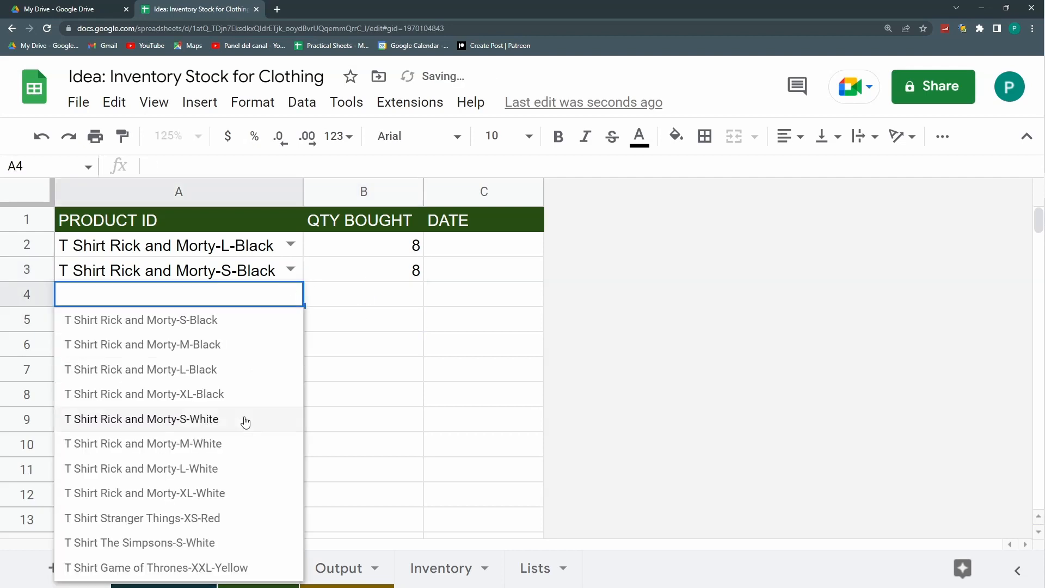
click(182, 520)
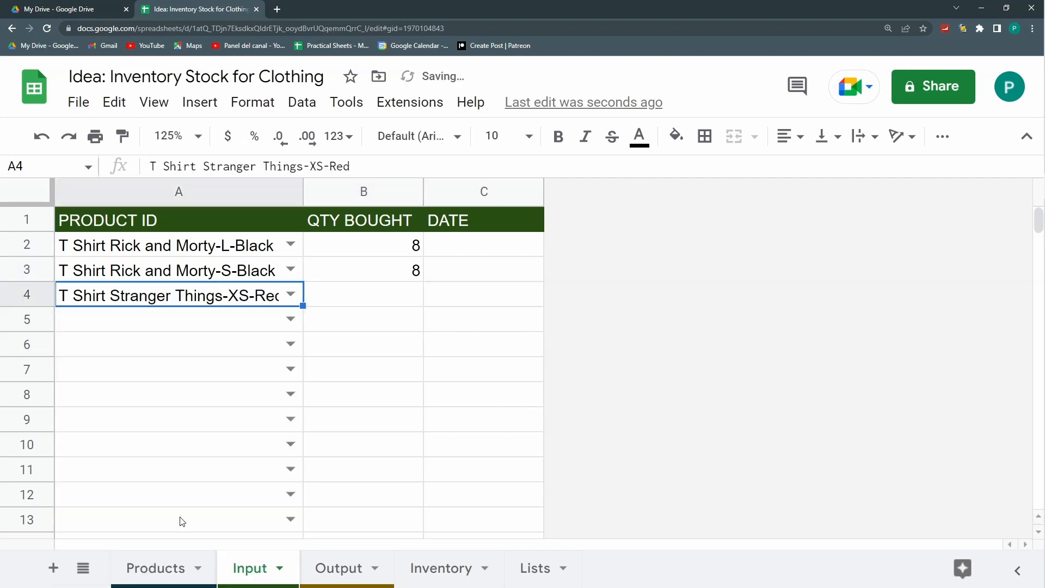
click(390, 298)
text(10)
click(381, 349)
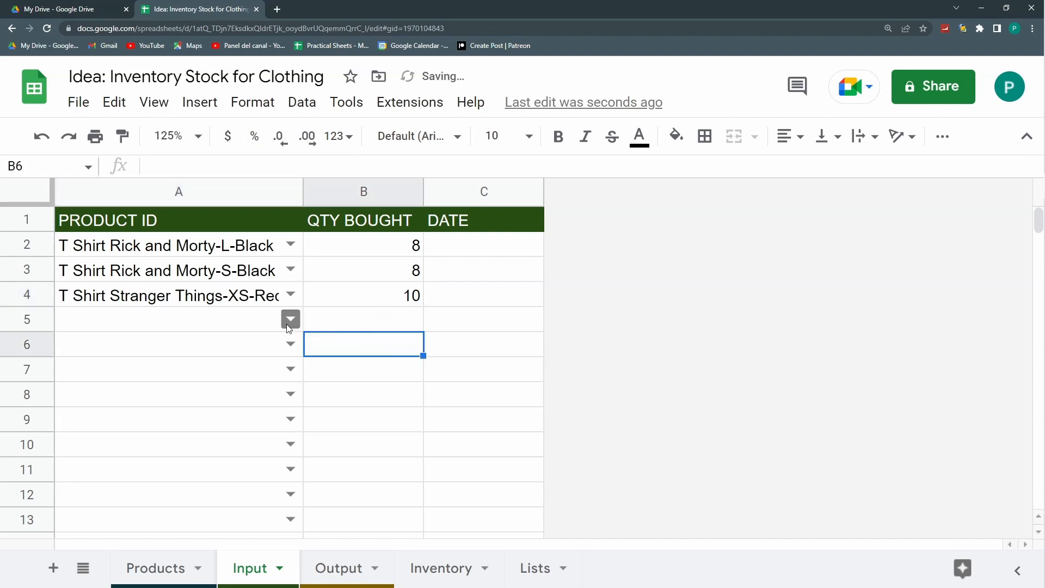
Record T Shirt The Simpsons-S-White in row 5 with a bought quantity of 5, and fit column A to its contents
click(289, 325)
click(203, 564)
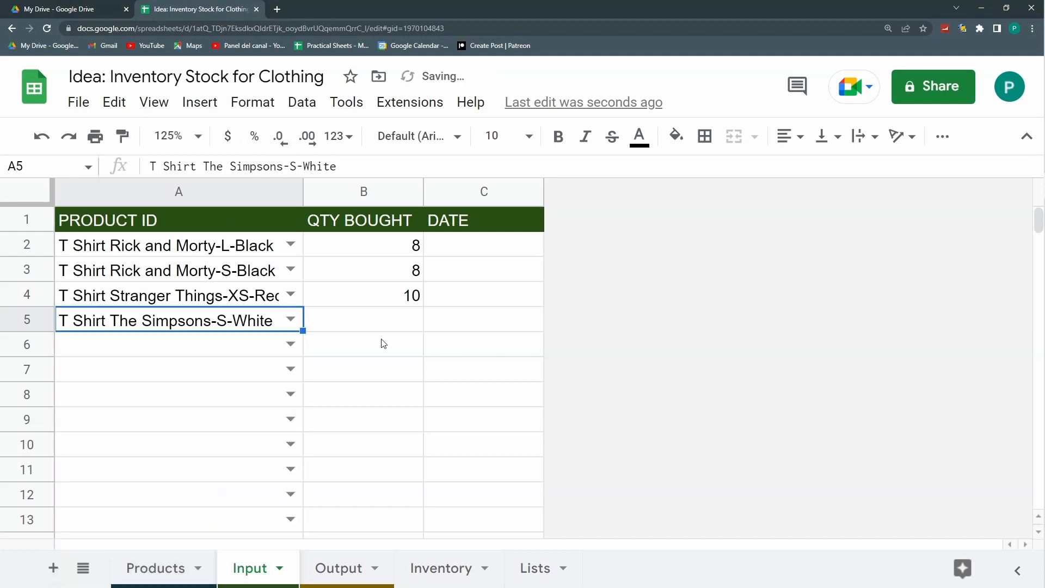
click(394, 322)
text(5)
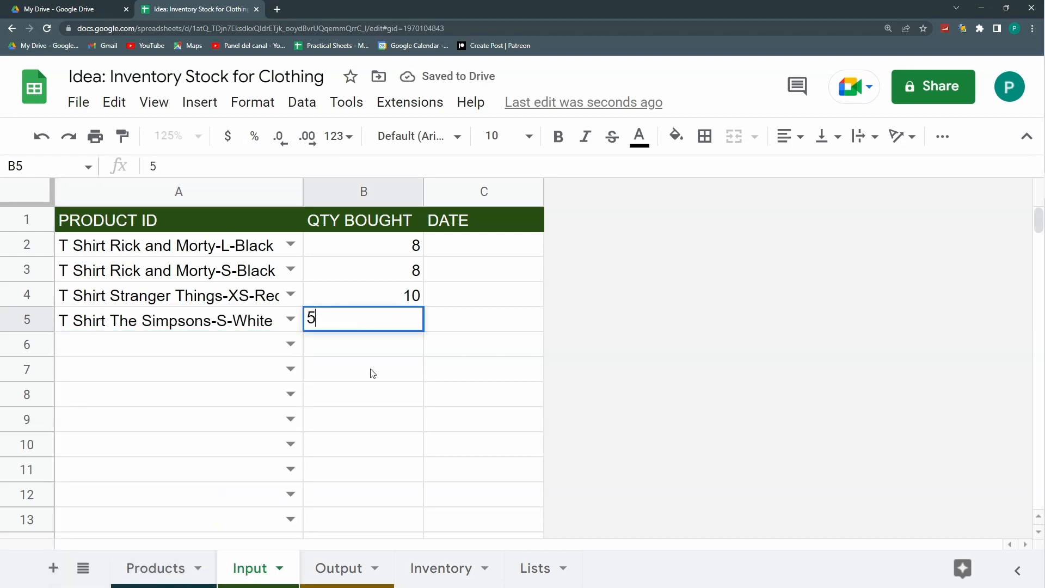
click(368, 373)
double_click(299, 193)
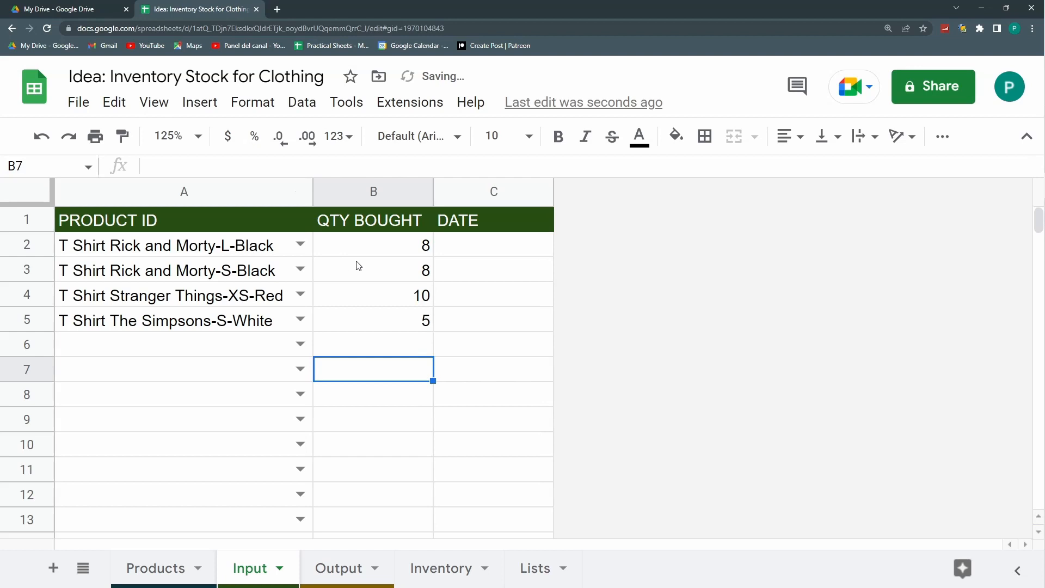
Set the date in C2 of the Input sheet to 2022-08-28 and fill the date series down to C5
click(469, 247)
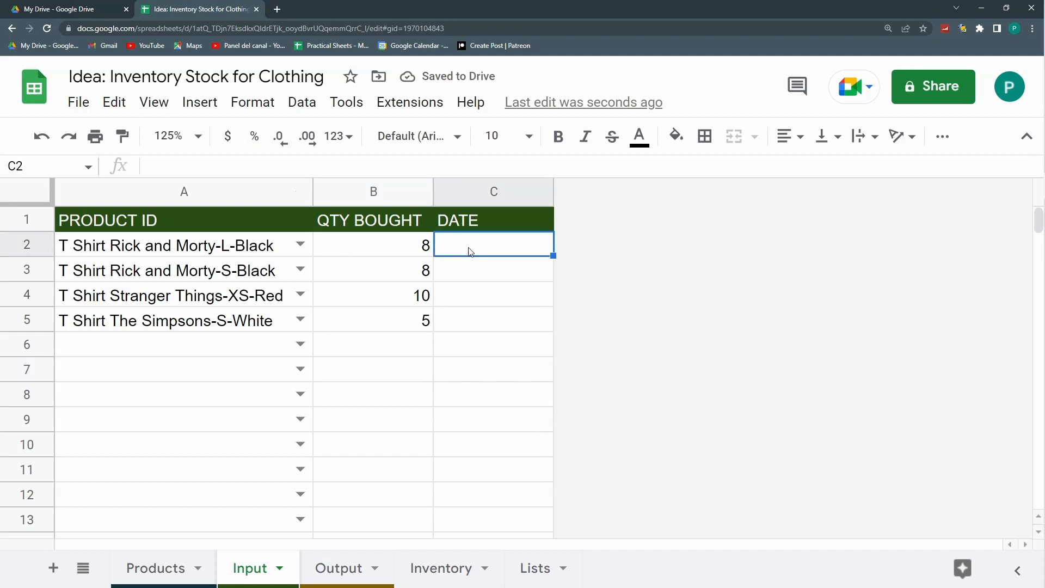
double_click(471, 250)
click(426, 325)
drag(554, 255, 537, 326)
click(537, 327)
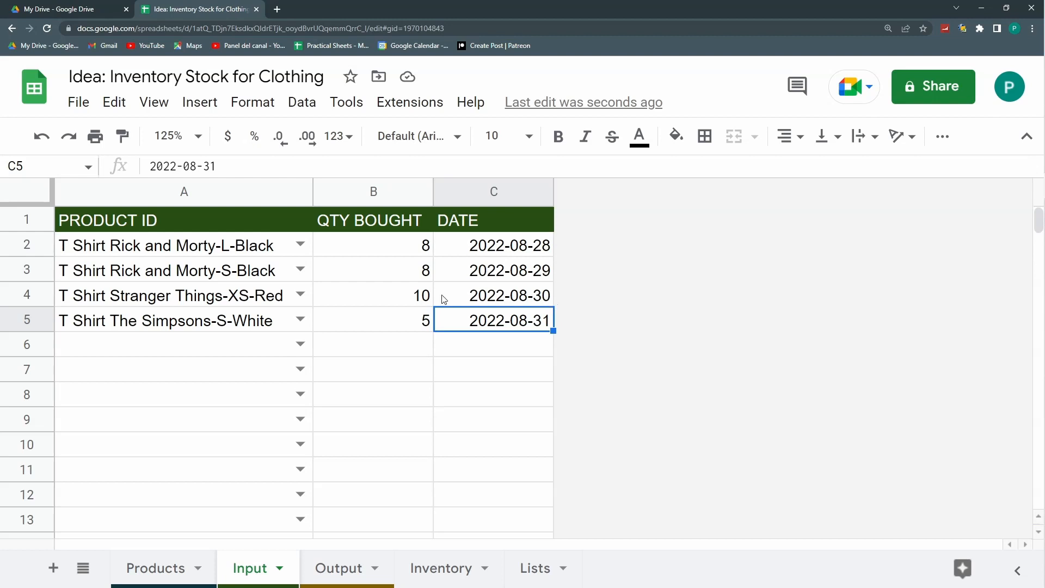
Enter =UNIQUE(Input!A2:A) in cell A2 of the Inventory sheet to list each bought product once
click(439, 566)
text(=un)
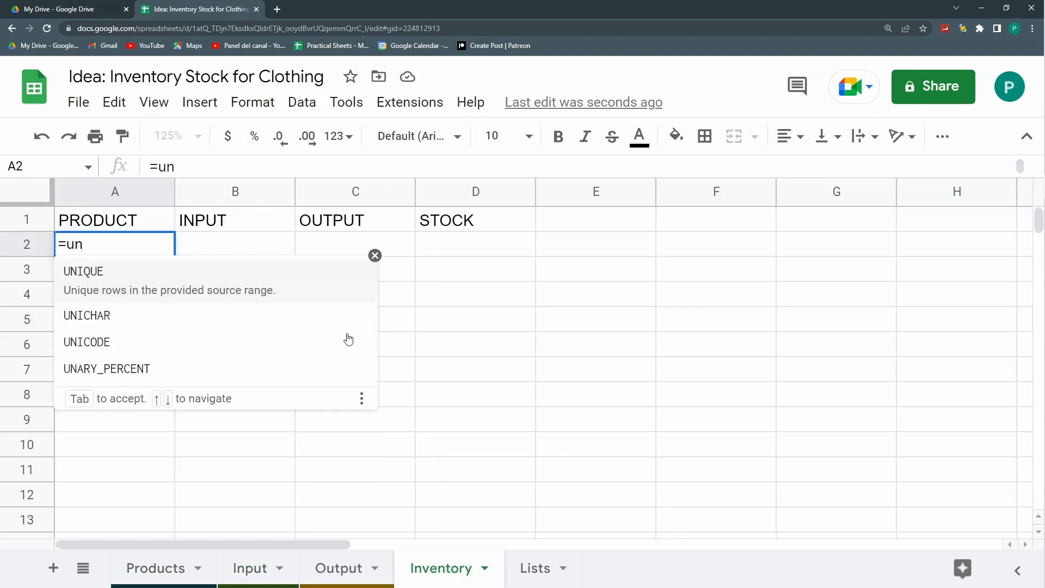
key(Tab)
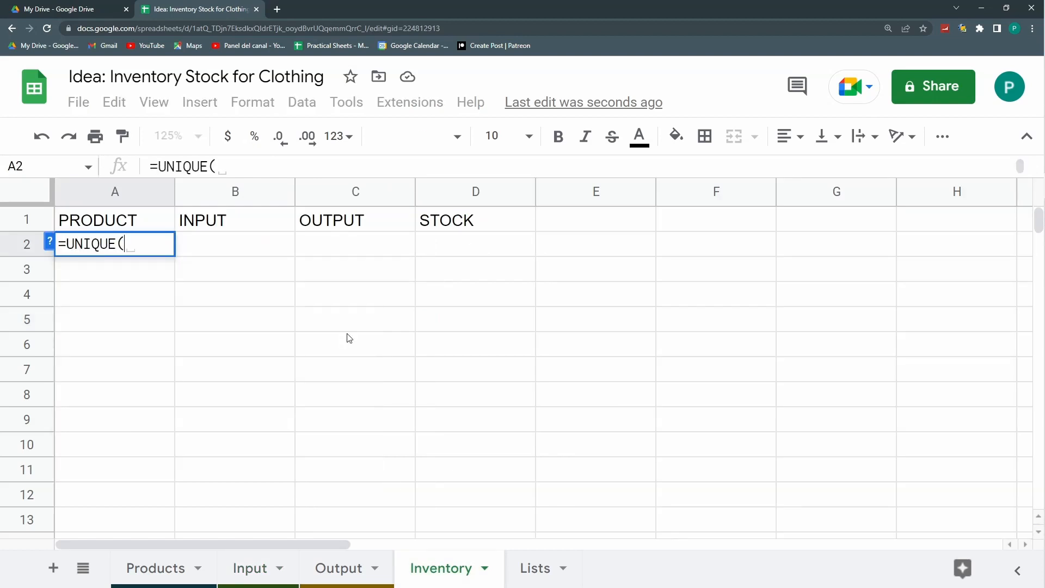
click(240, 569)
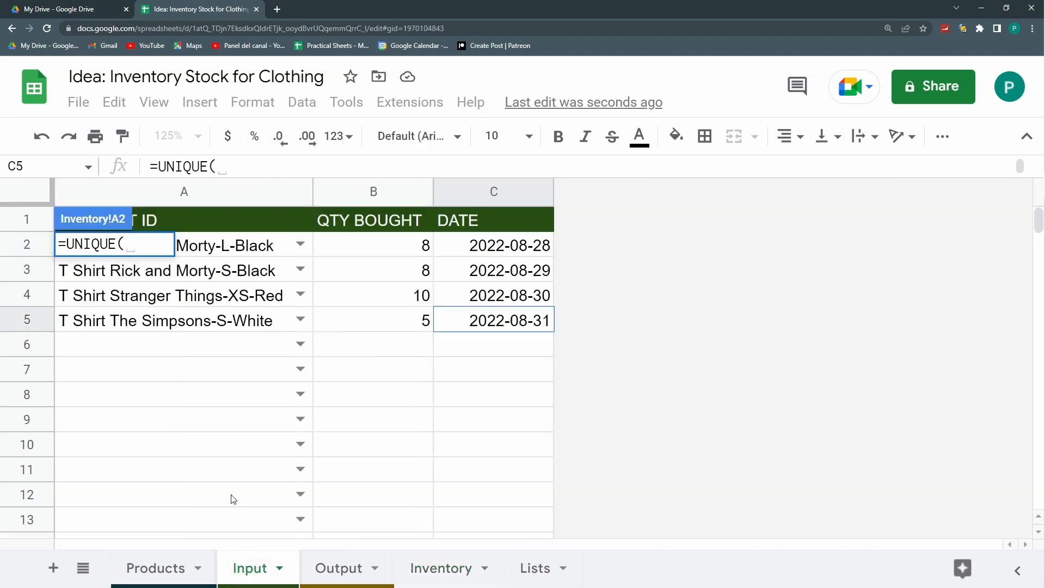
click(262, 246)
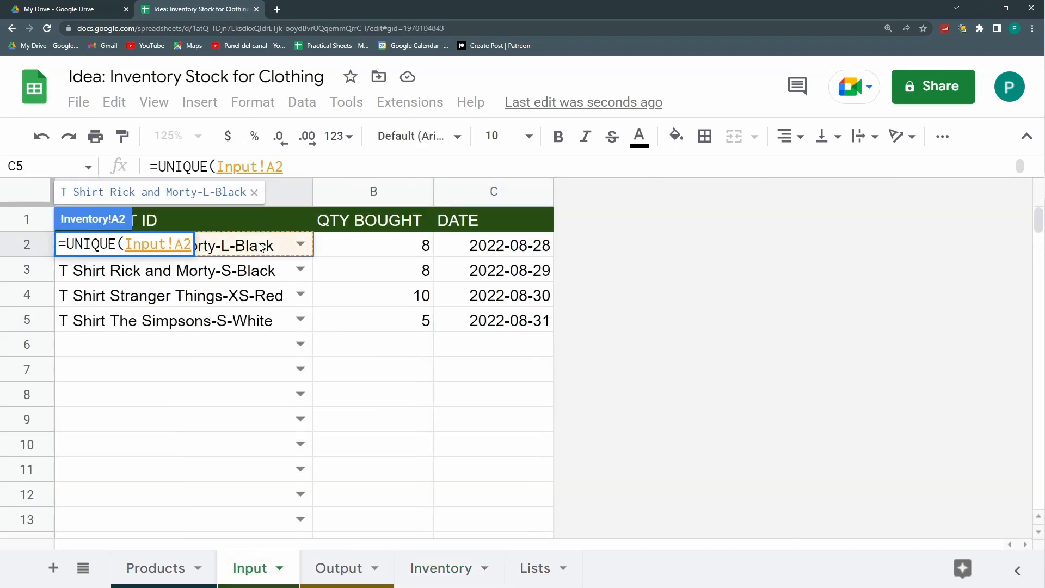
click(300, 170)
text(:A))
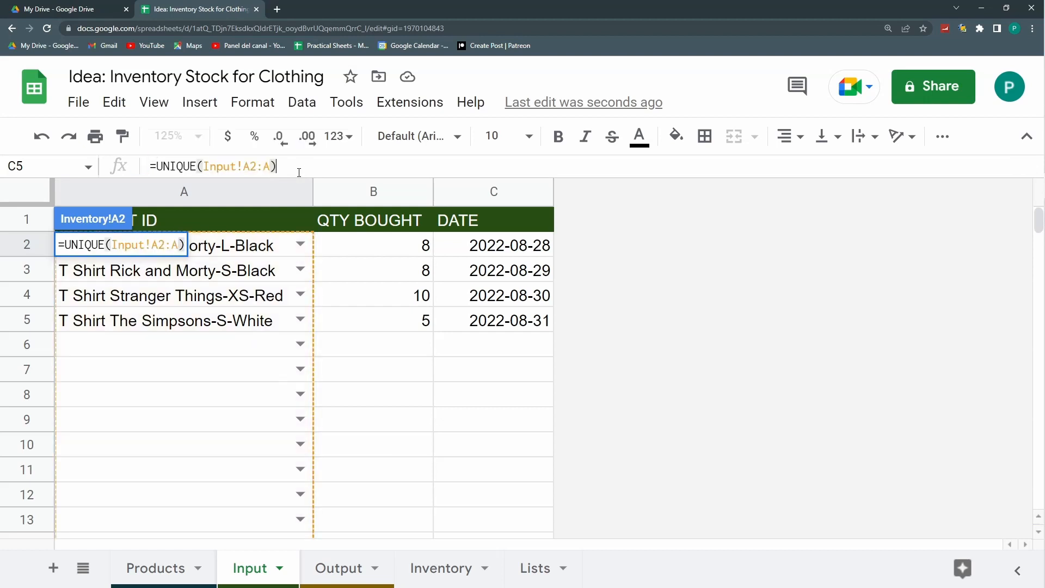
key(Return)
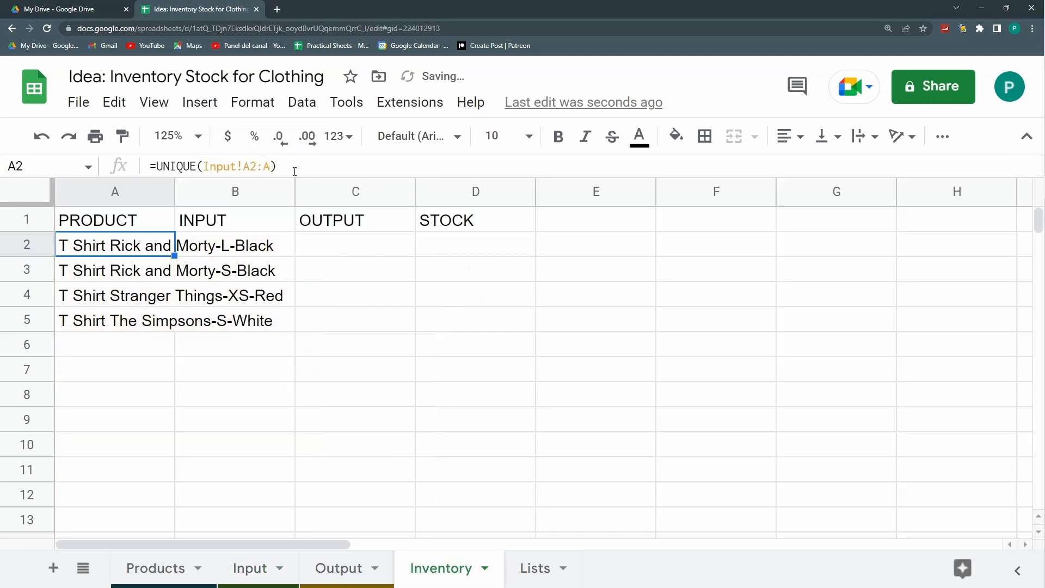
Fit column A of the Inventory sheet to the width of its product names
double_click(173, 196)
double_click(173, 196)
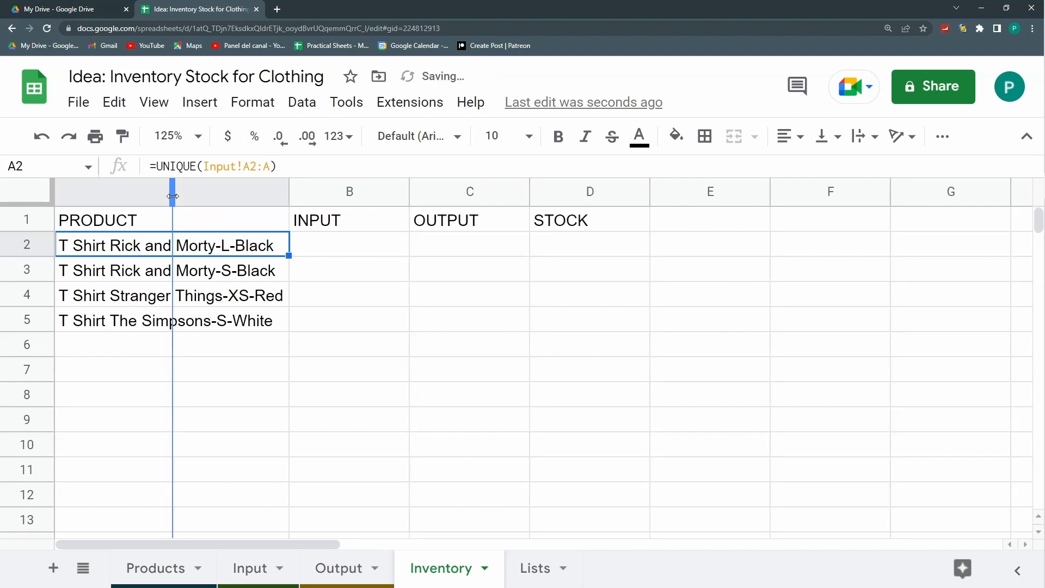
click(314, 276)
drag(252, 255, 243, 318)
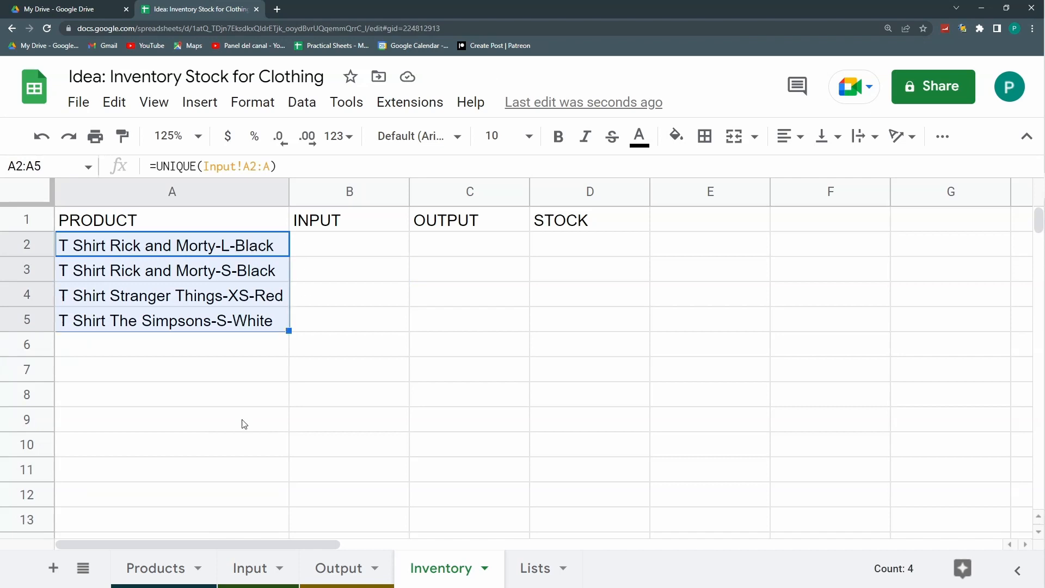
click(344, 251)
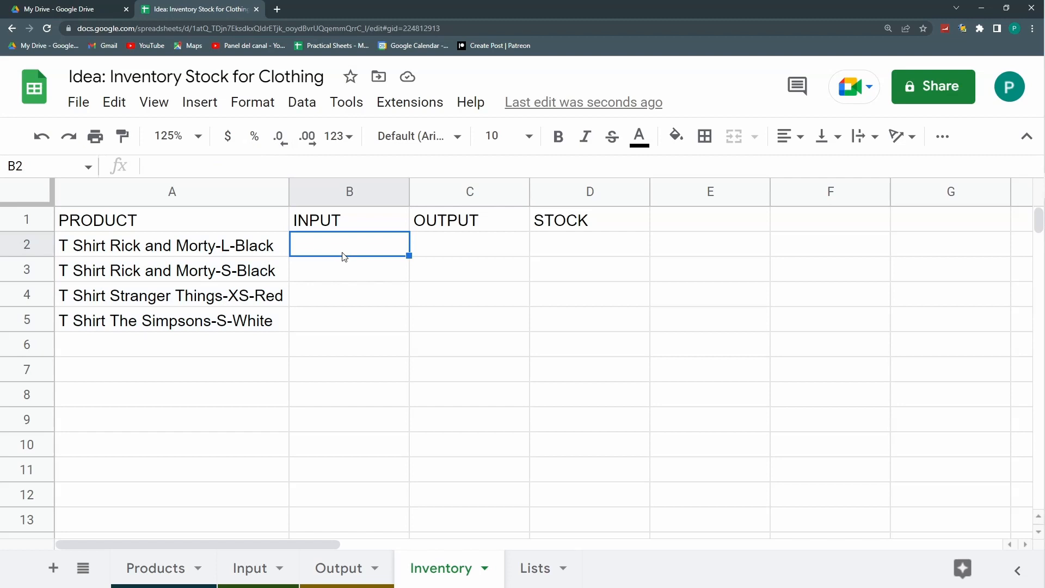
click(336, 559)
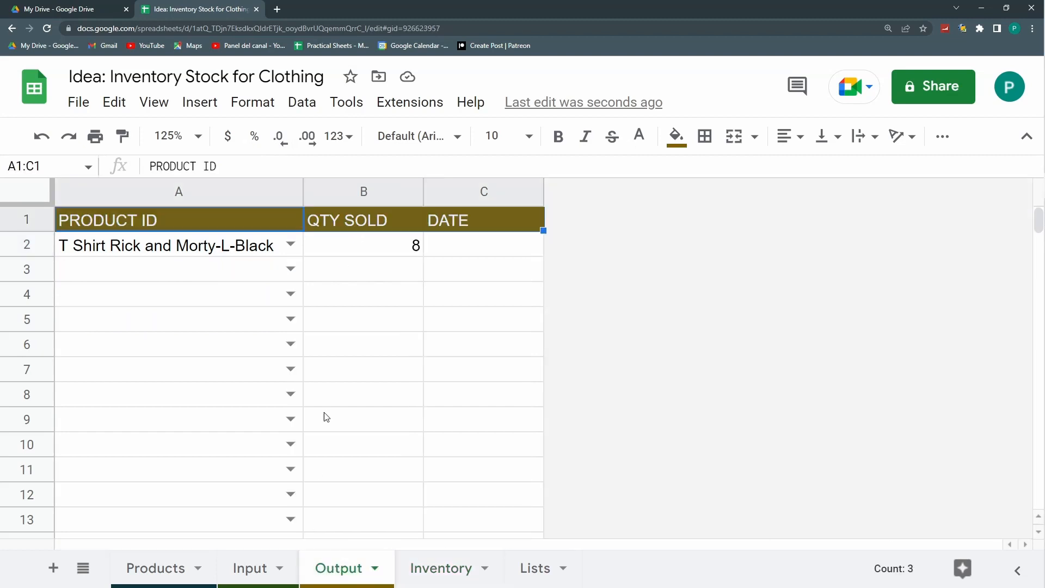
click(290, 245)
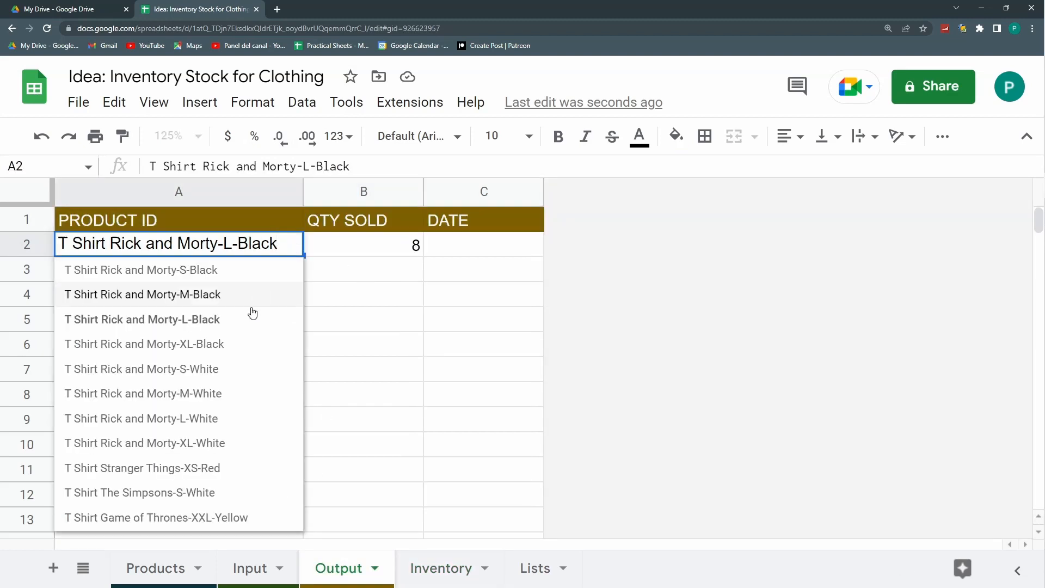
click(359, 280)
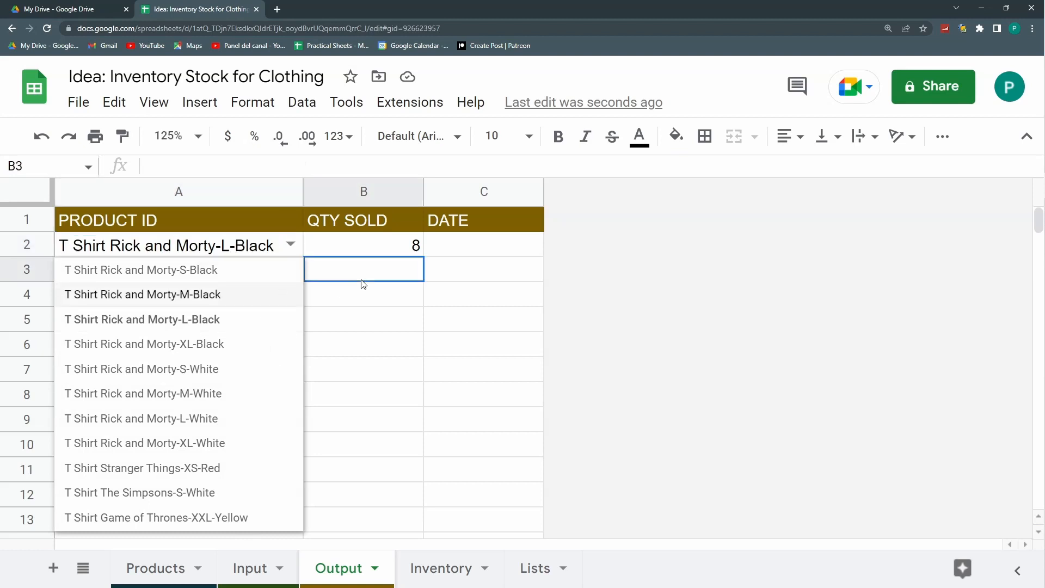
click(272, 247)
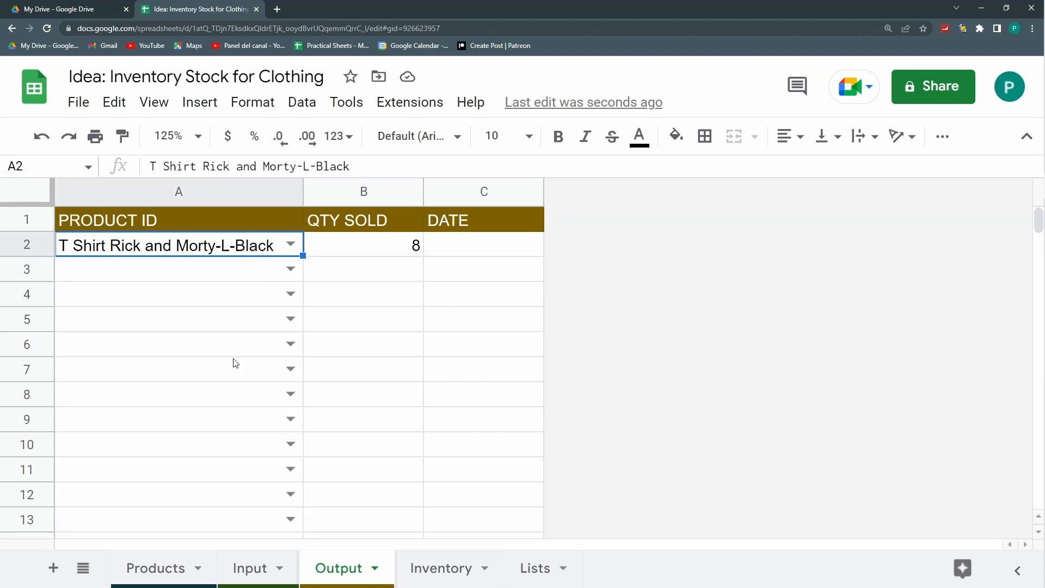
click(246, 568)
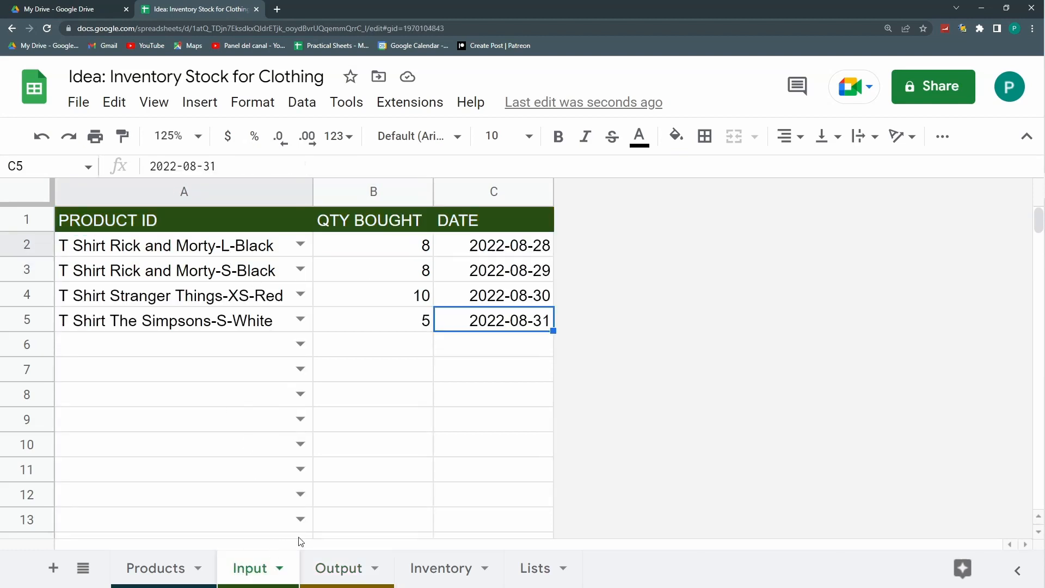
Change the data validation of cell A2 on the Output sheet to list from the range =Input!$A$2:$A, and check its choices
click(338, 568)
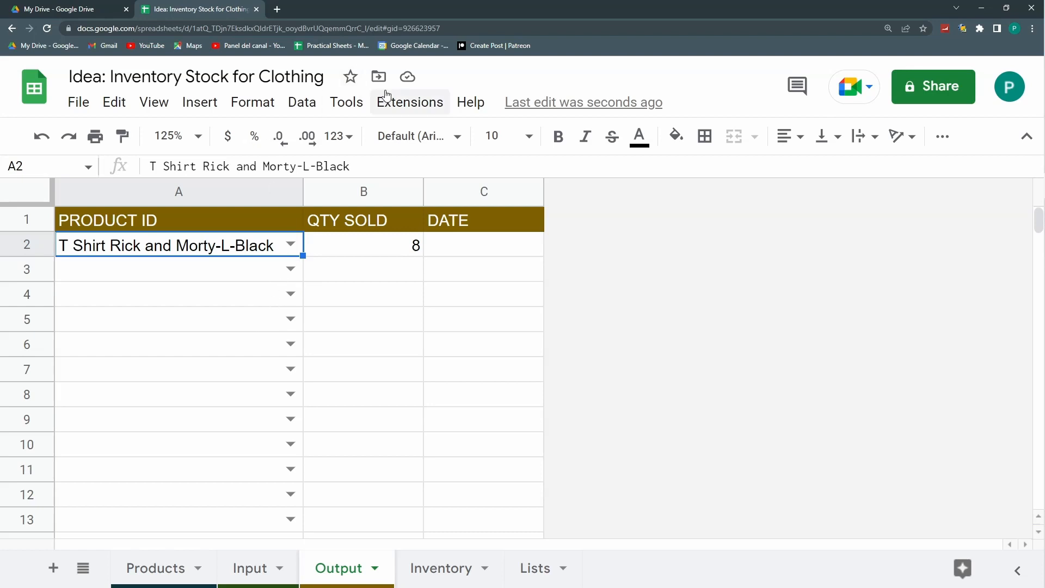
click(301, 103)
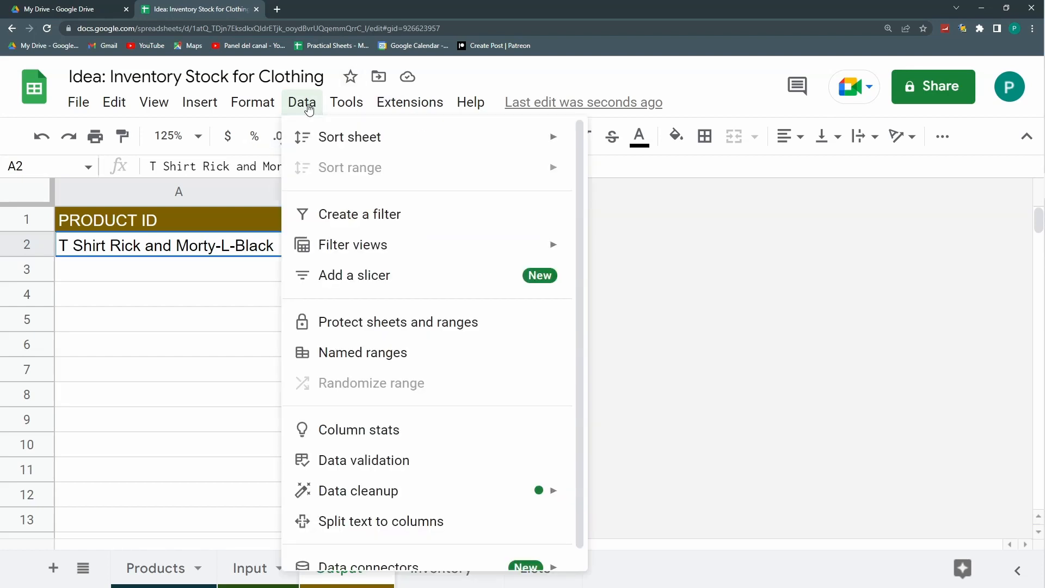
click(366, 459)
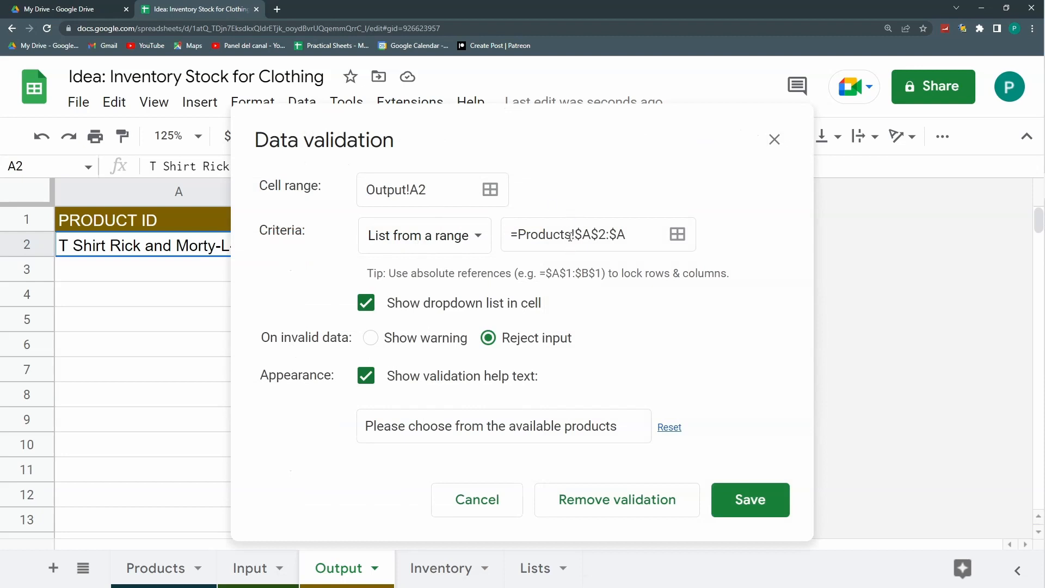
drag(571, 235, 521, 239)
text(In)
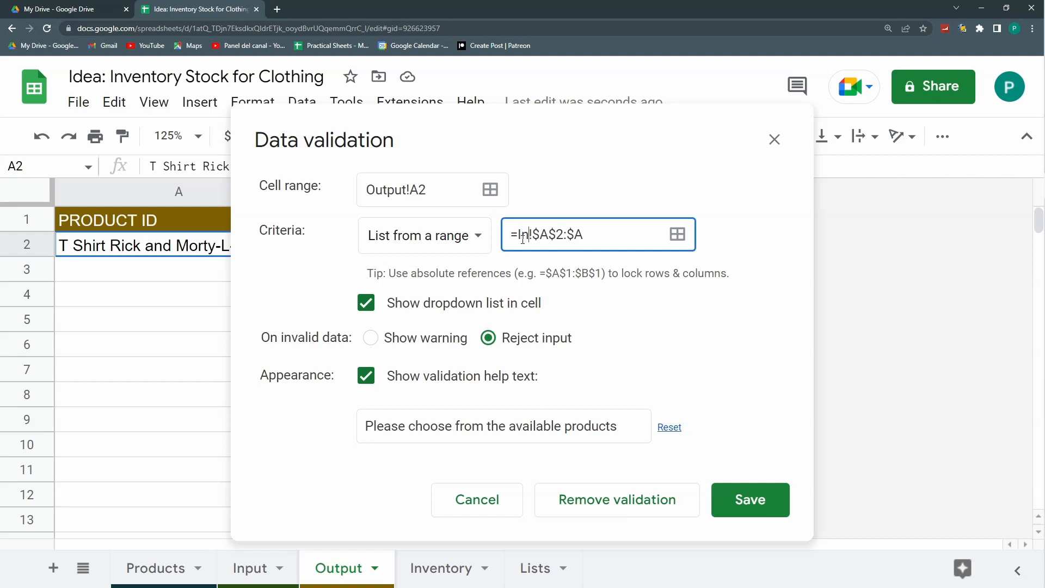
text(put)
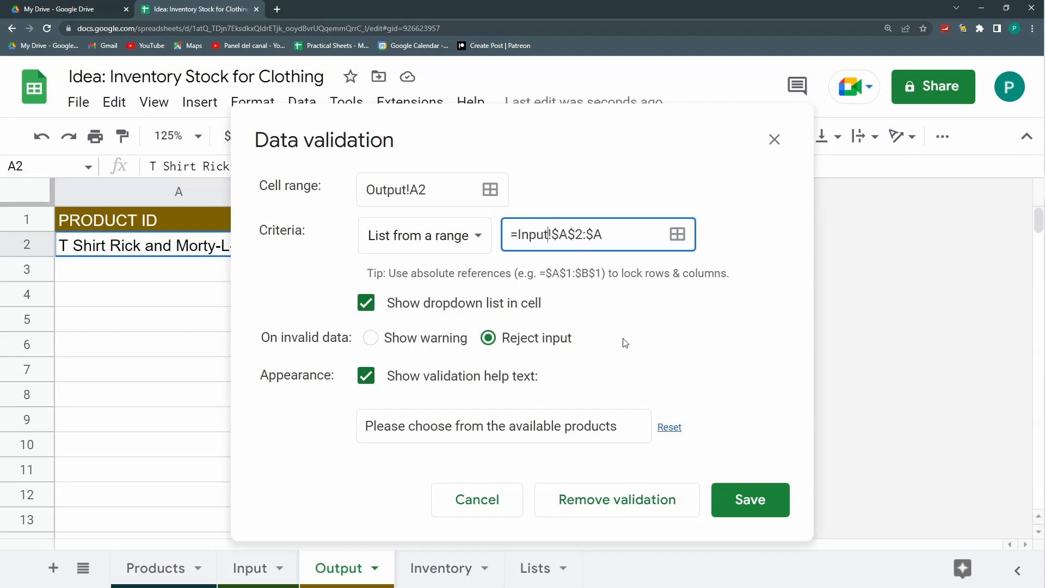
click(750, 499)
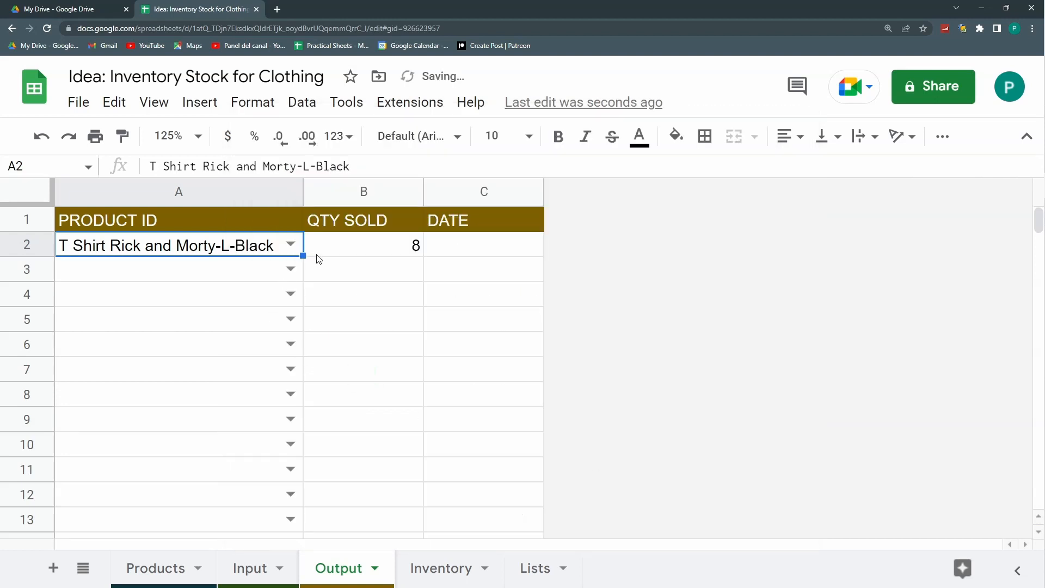
click(291, 246)
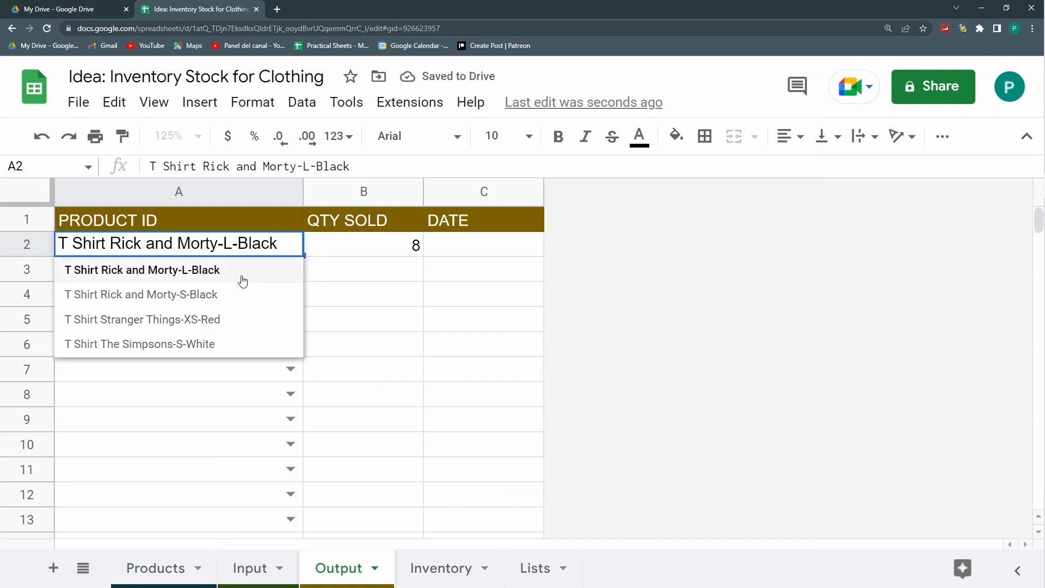
click(333, 321)
Copy cell A2 of the Output sheet and paste only its data validation onto A2:A1000
key(ctrl+Home)
key(Down)
key(ctrl+c)
key(ctrl+shift+Down)
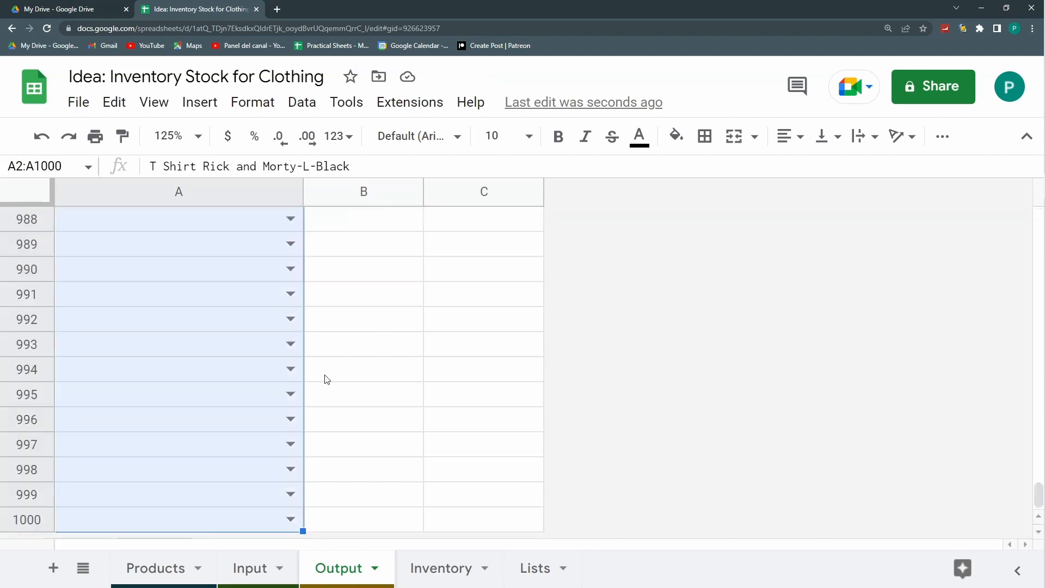
click(117, 114)
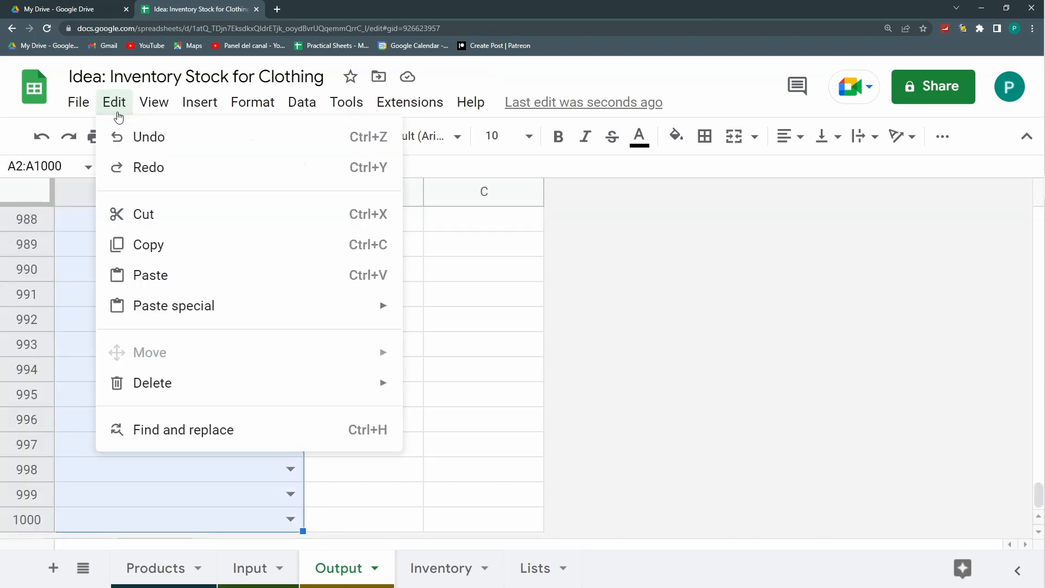
mouse_move(154, 319)
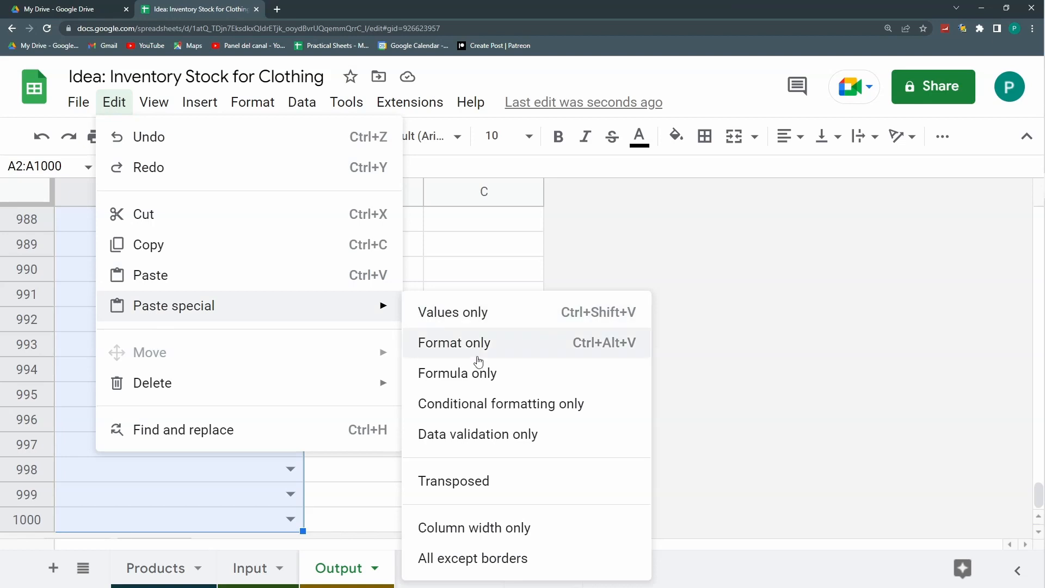
click(471, 442)
click(240, 279)
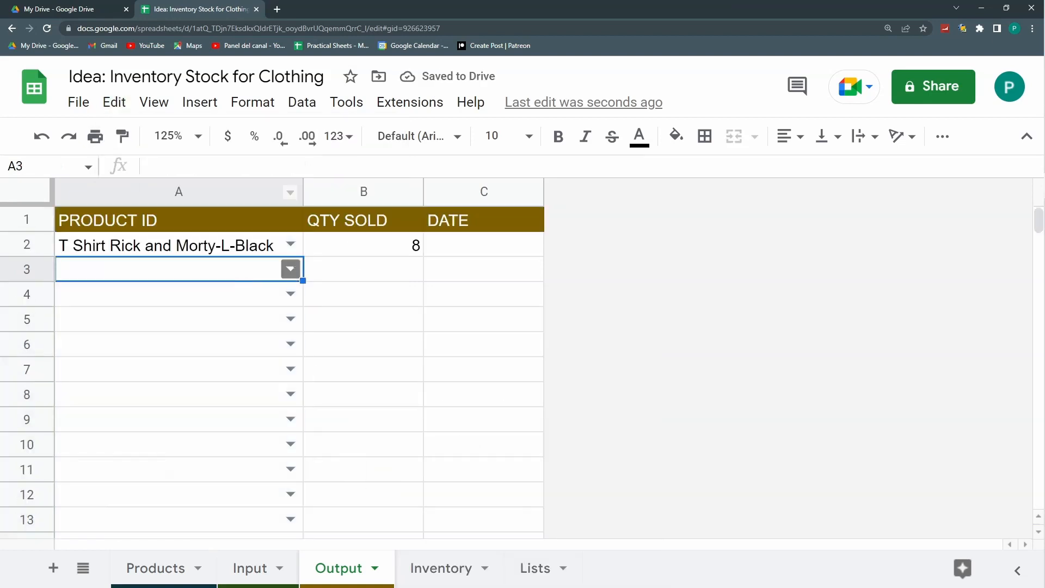
Record T Shirt Rick and Morty-S-Black in row 3 and set the sold quantities in B2 and B3 to 1
click(292, 270)
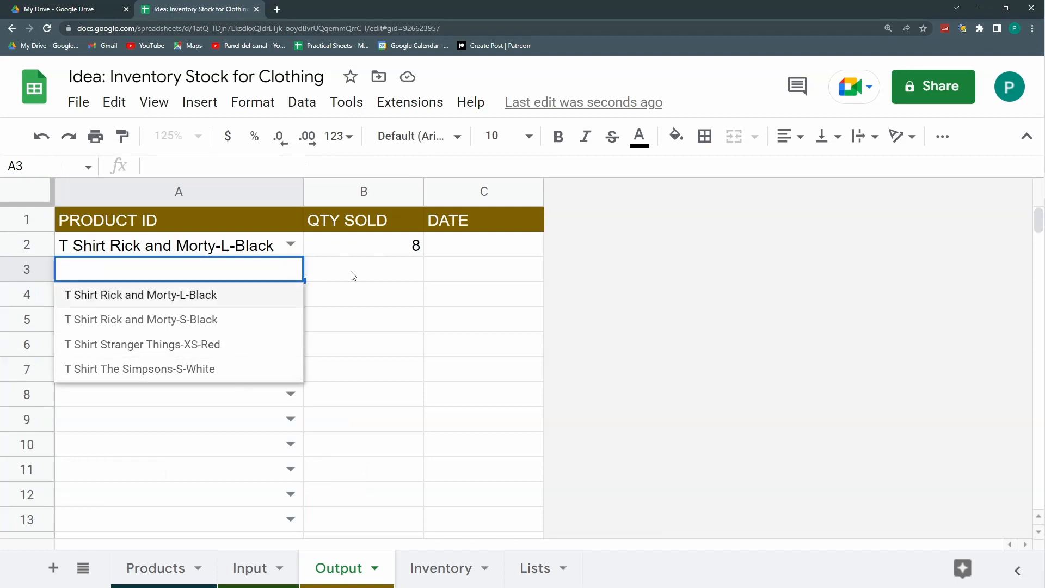
click(254, 325)
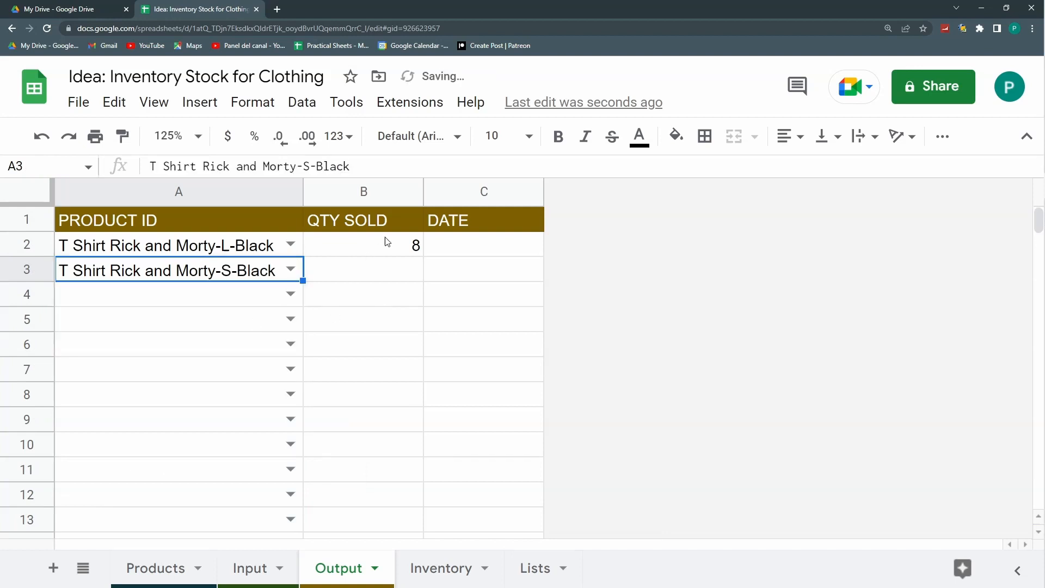
click(381, 248)
text(1)
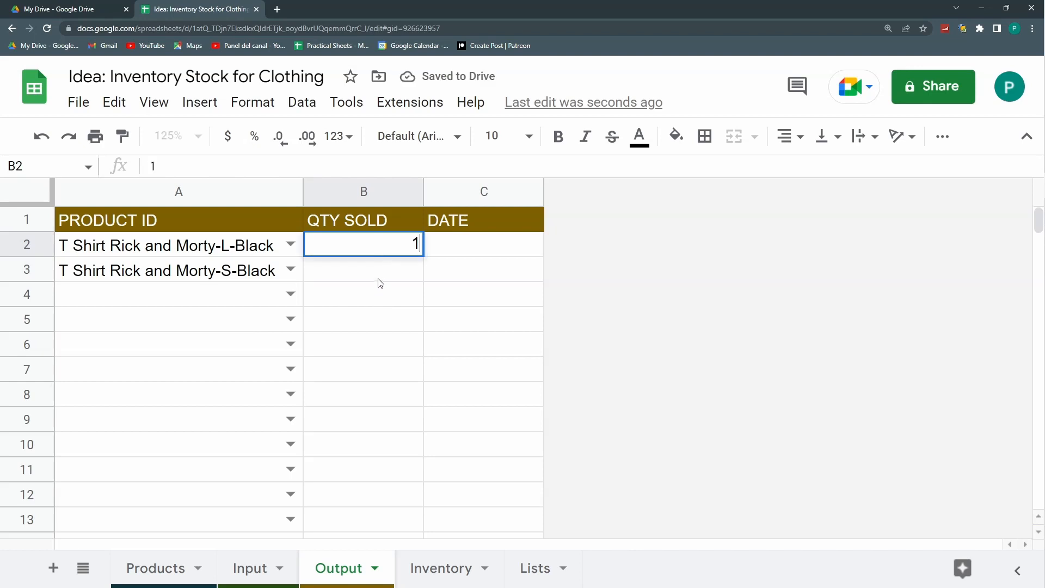
key(Return)
text(1)
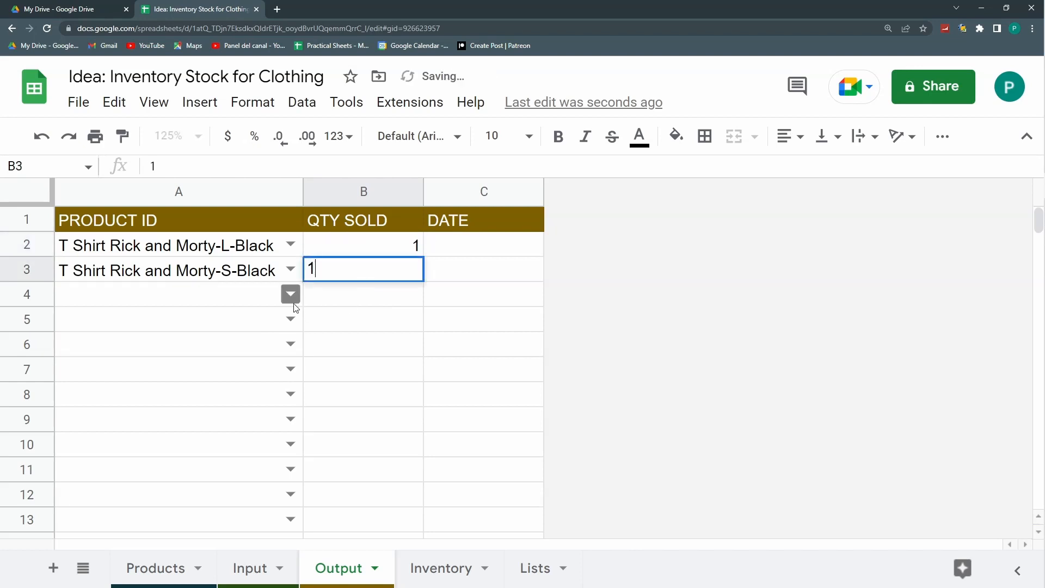
Record T Shirt Stranger Things-XS-Red in row 4 and T Shirt The Simpsons-S-White in row 5, each with a sold quantity of 1
click(292, 295)
click(245, 376)
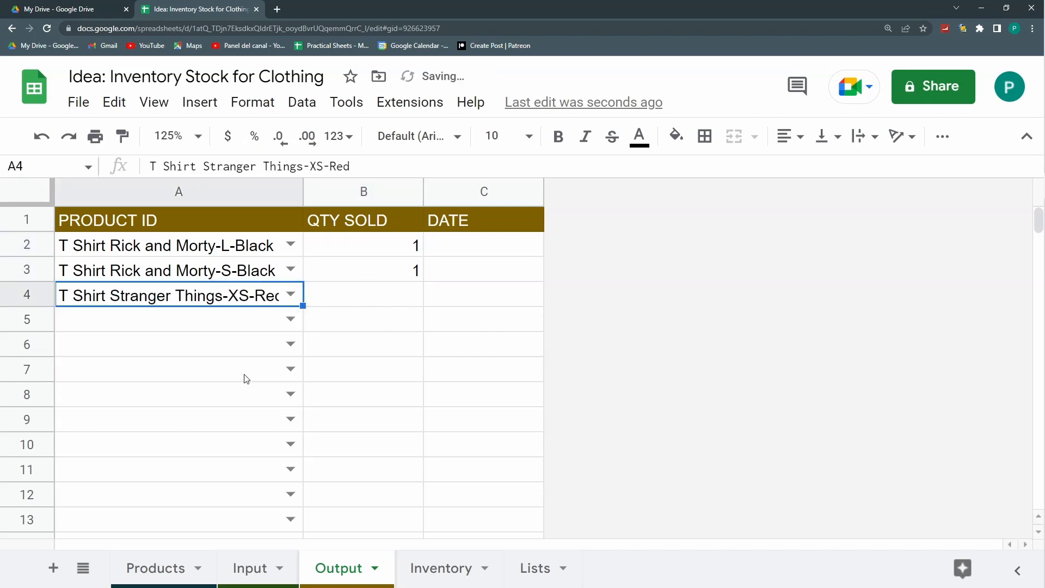
click(373, 299)
text(1)
click(354, 344)
click(291, 320)
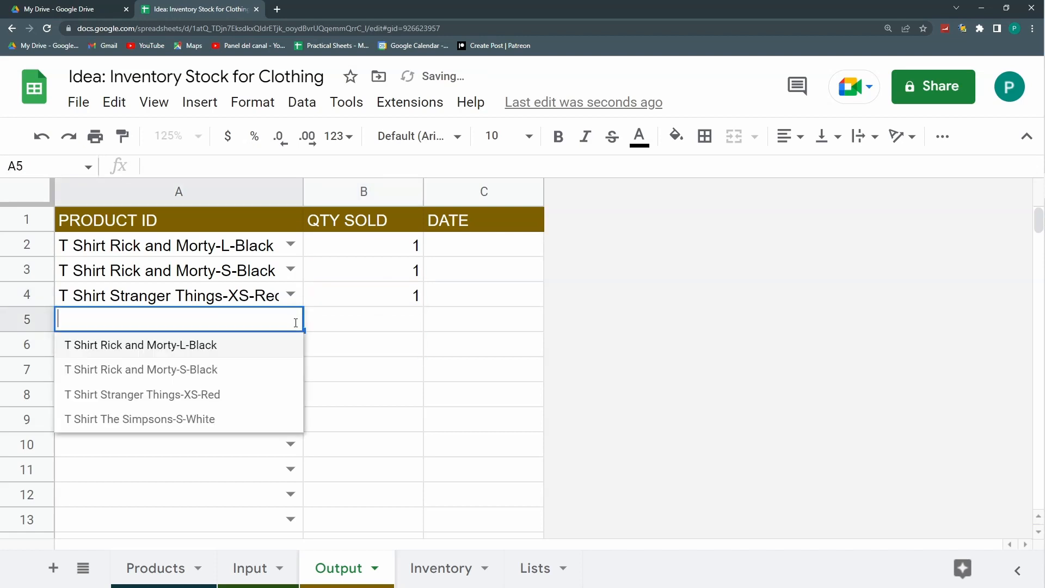
click(247, 421)
click(359, 324)
text(1)
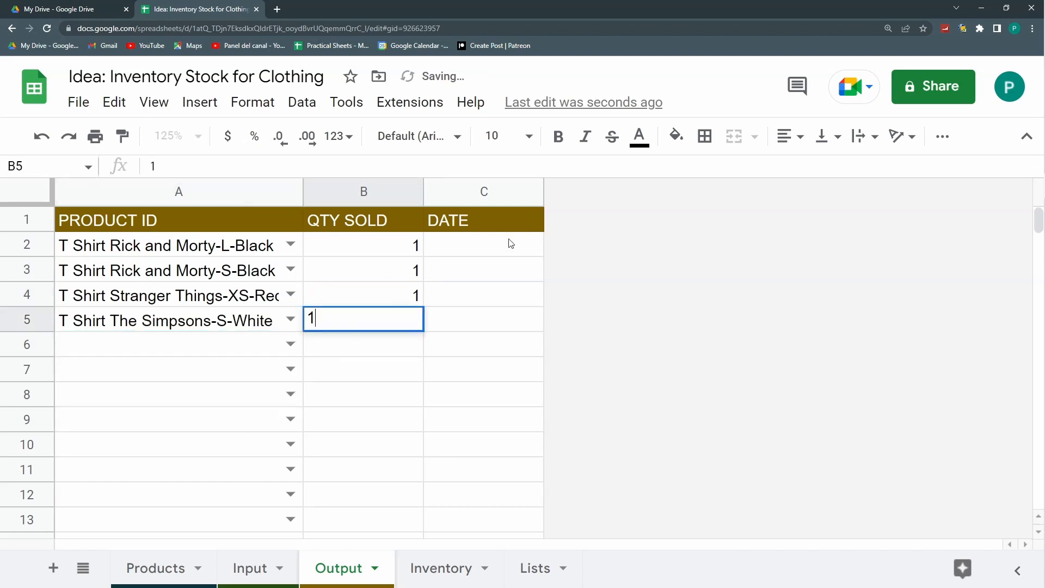
Set the date in C2 of the Output sheet to 2022-09-01 and fill the date series down to C5
click(496, 250)
double_click(498, 250)
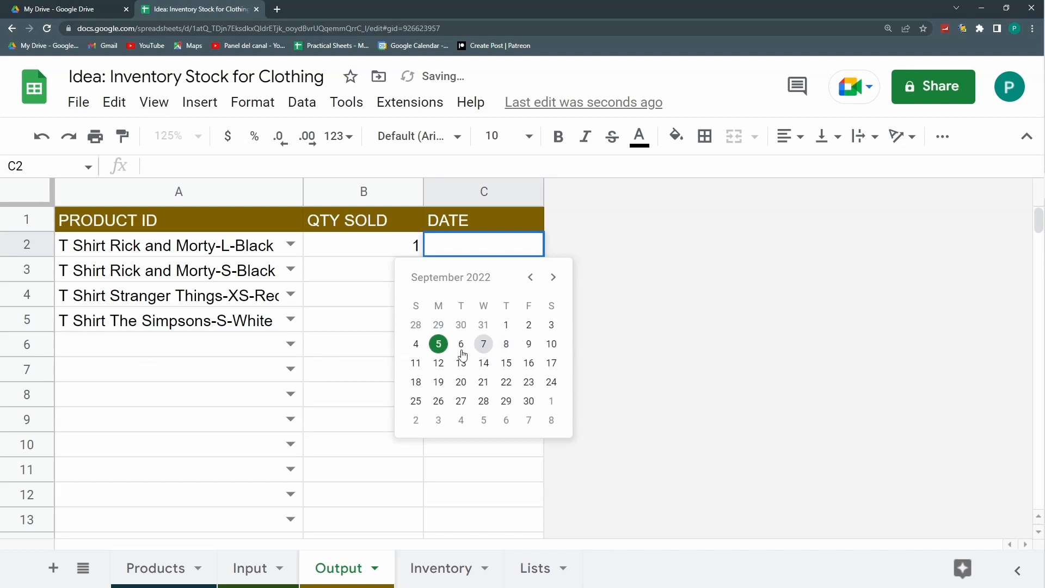
click(505, 324)
drag(543, 255, 539, 327)
Enter =SUMIF(Input!A:A,A2,Input!B:B) in cell B2 of the Inventory sheet to total the bought quantity of the product
click(435, 567)
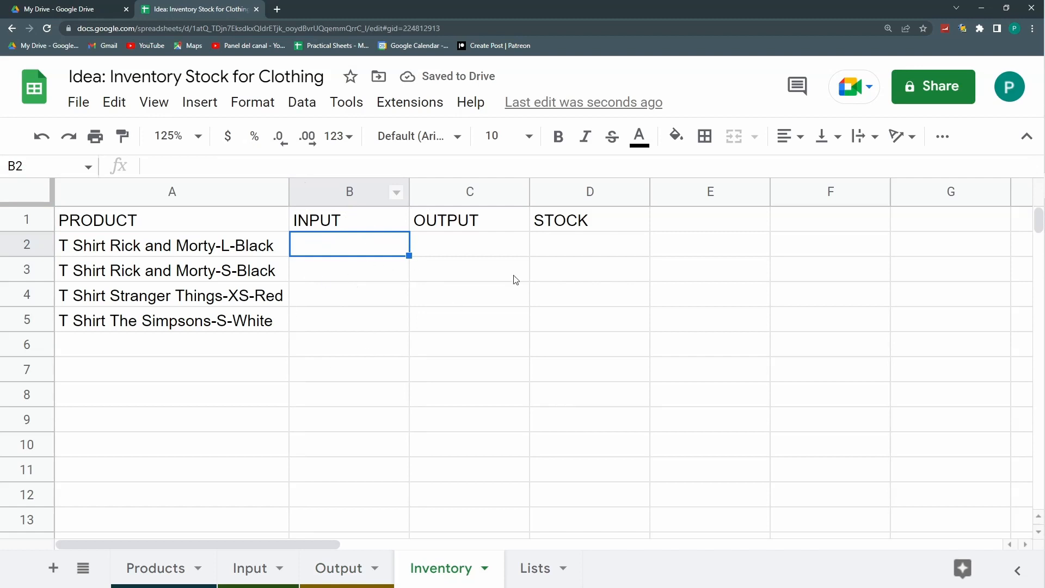
text(=)
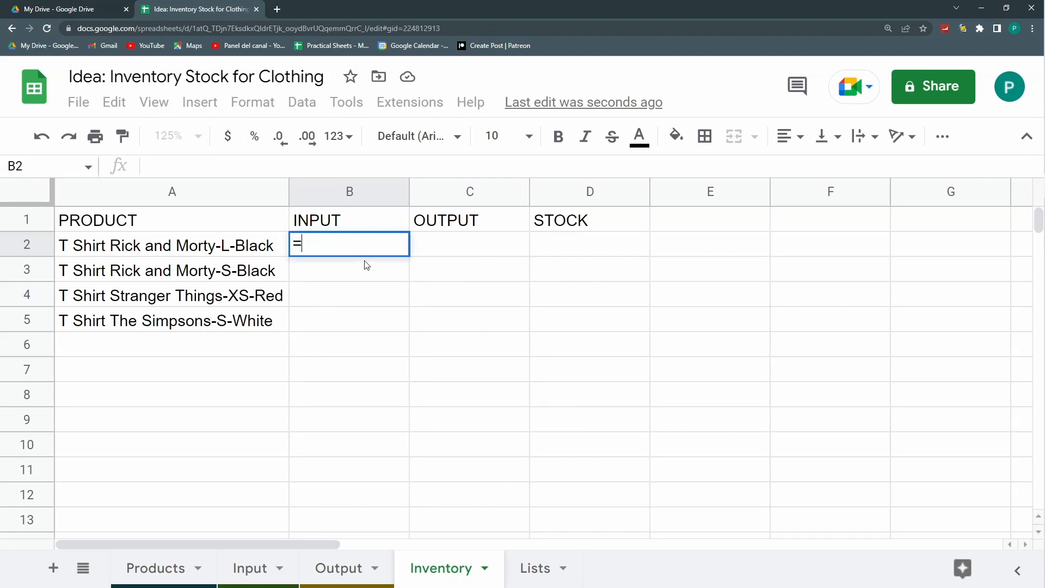
text(SUM)
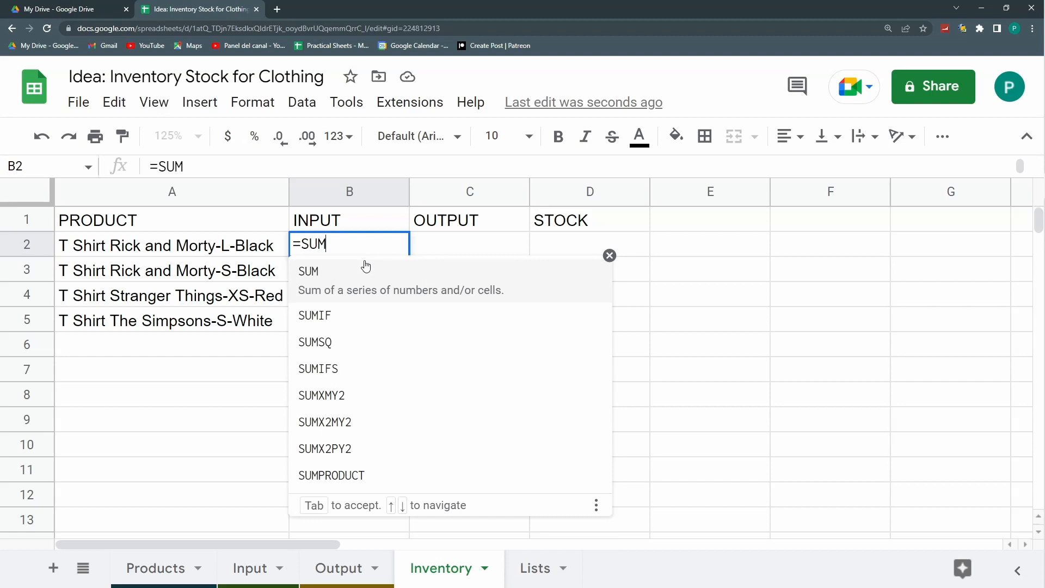
key(Tab)
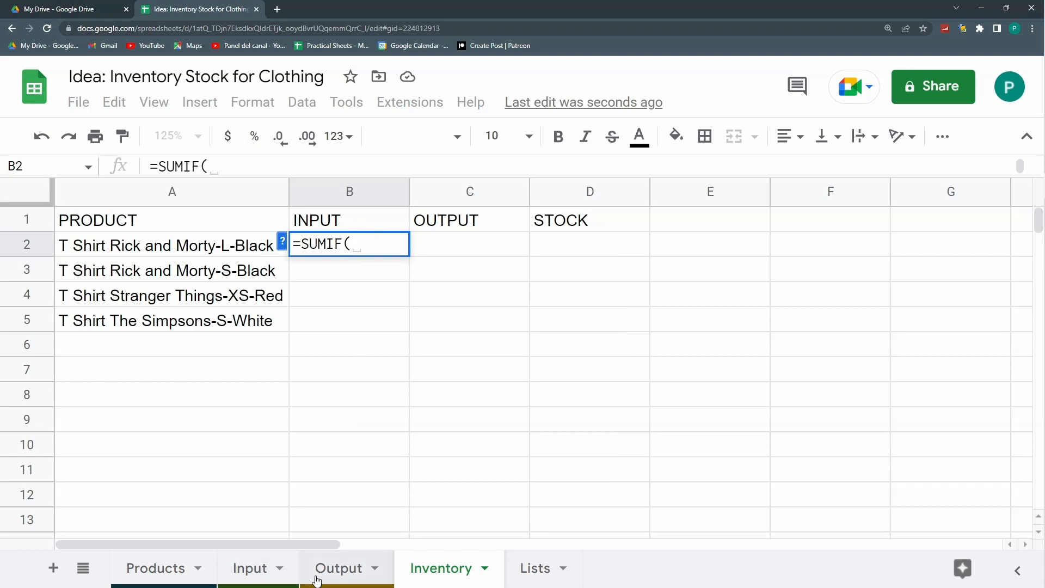
click(258, 579)
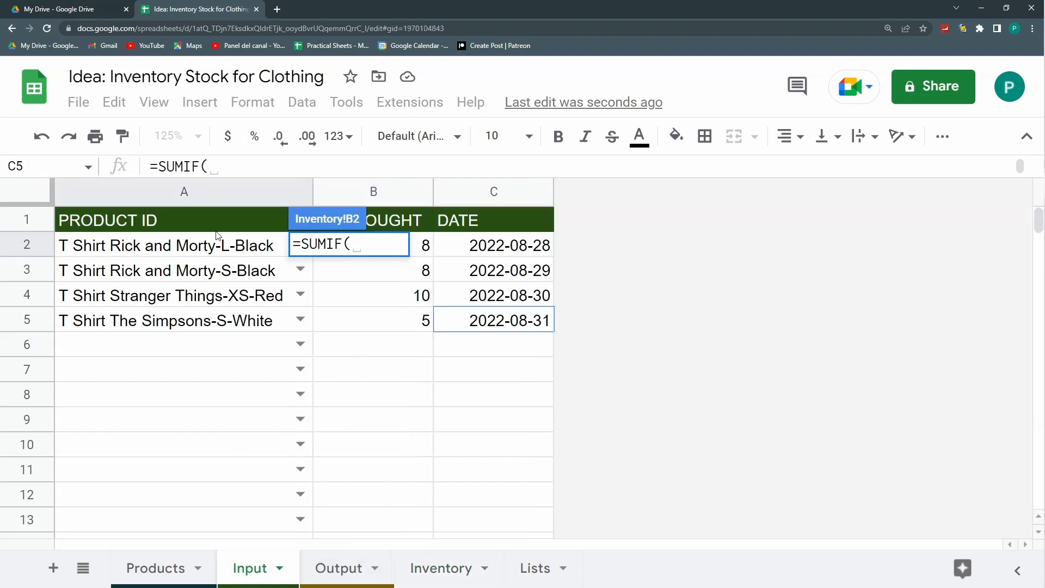
click(217, 188)
text(,)
click(347, 572)
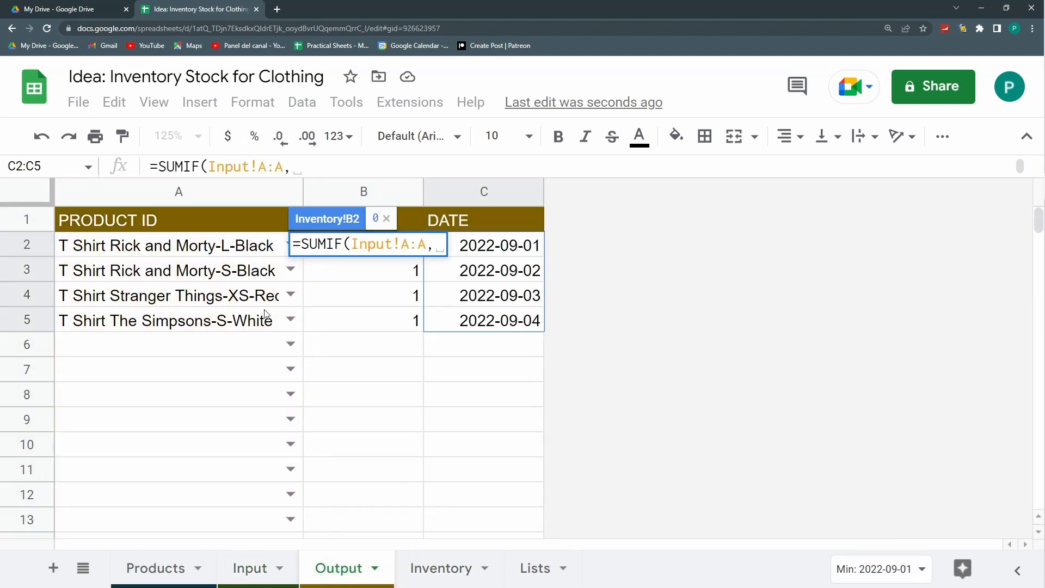
click(235, 250)
click(474, 569)
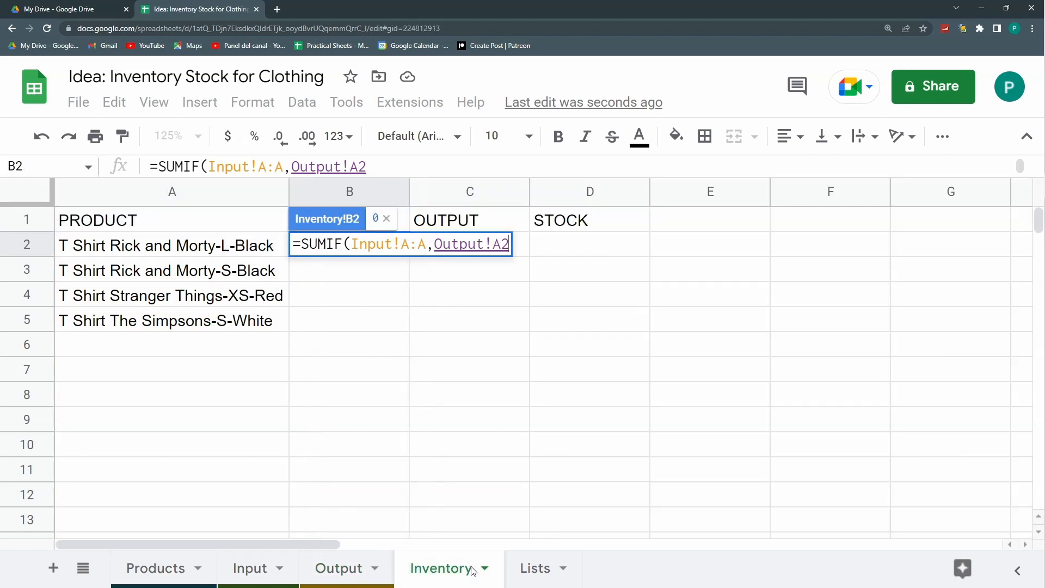
click(204, 248)
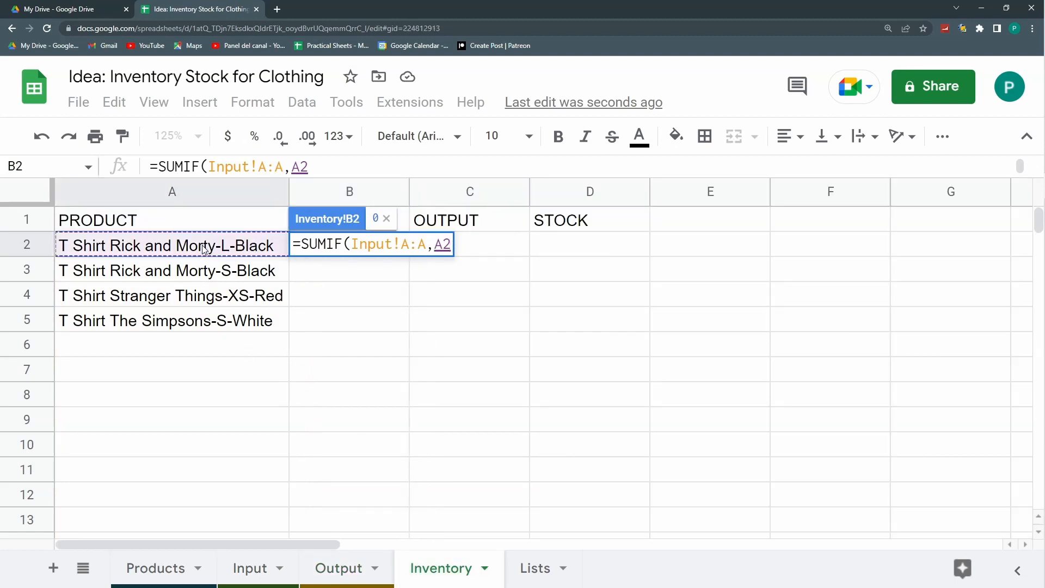
text(,)
click(260, 571)
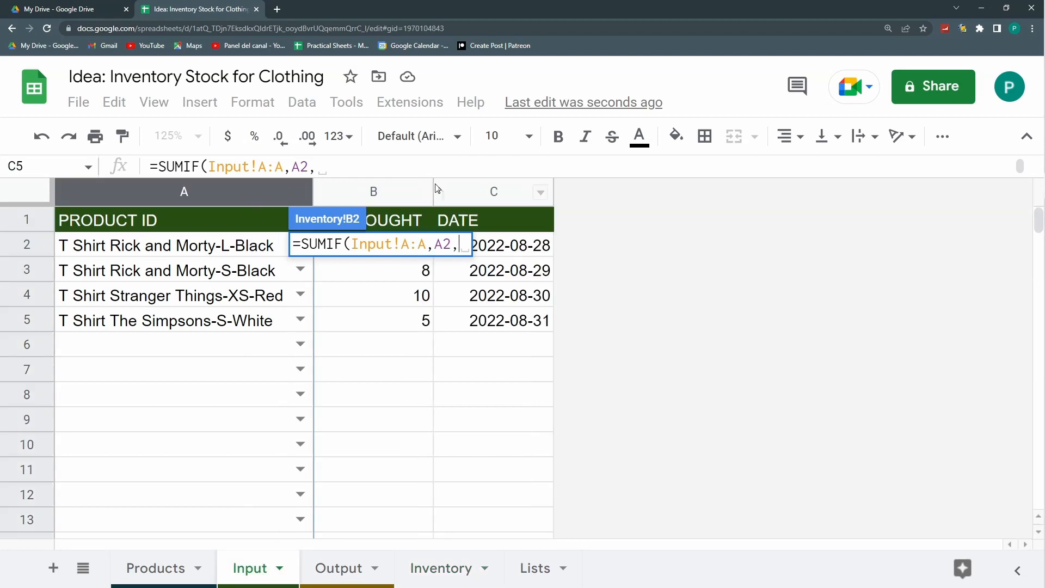
click(373, 191)
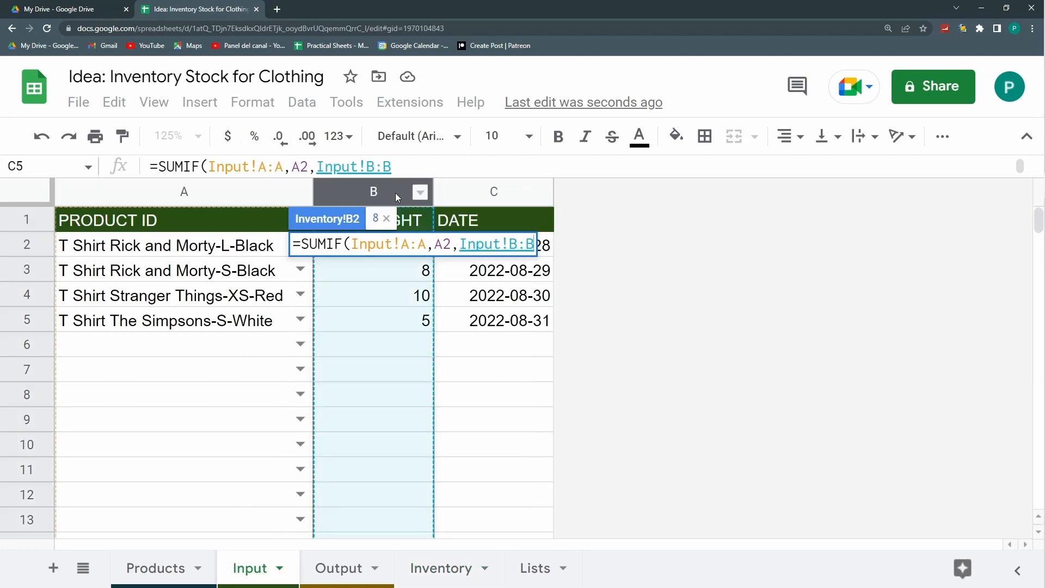
text())
key(Return)
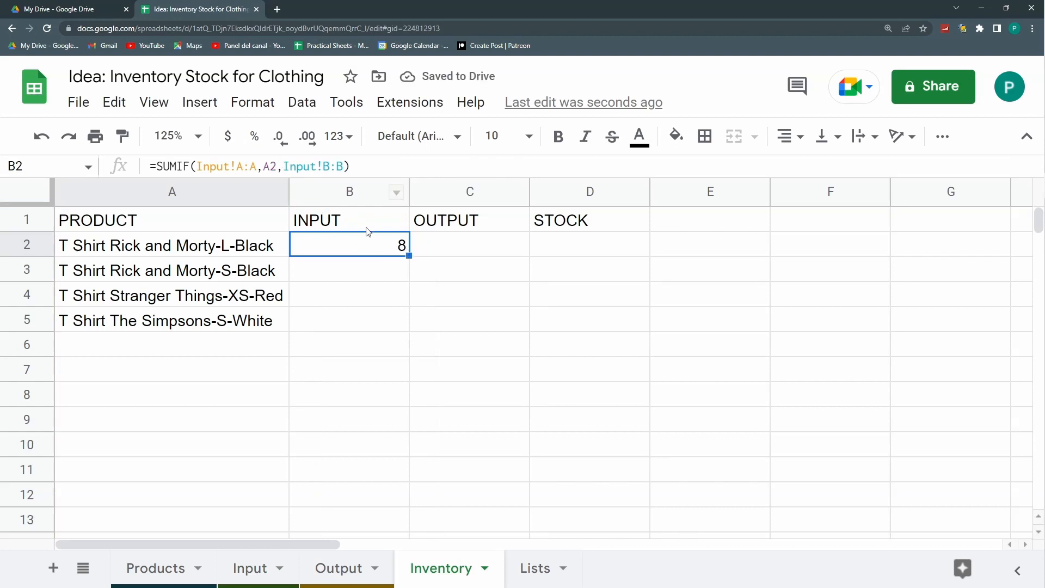
Fill the SUMIF formula from B2 down to B7 on the Inventory sheet and inspect the filled cells
drag(409, 254, 403, 379)
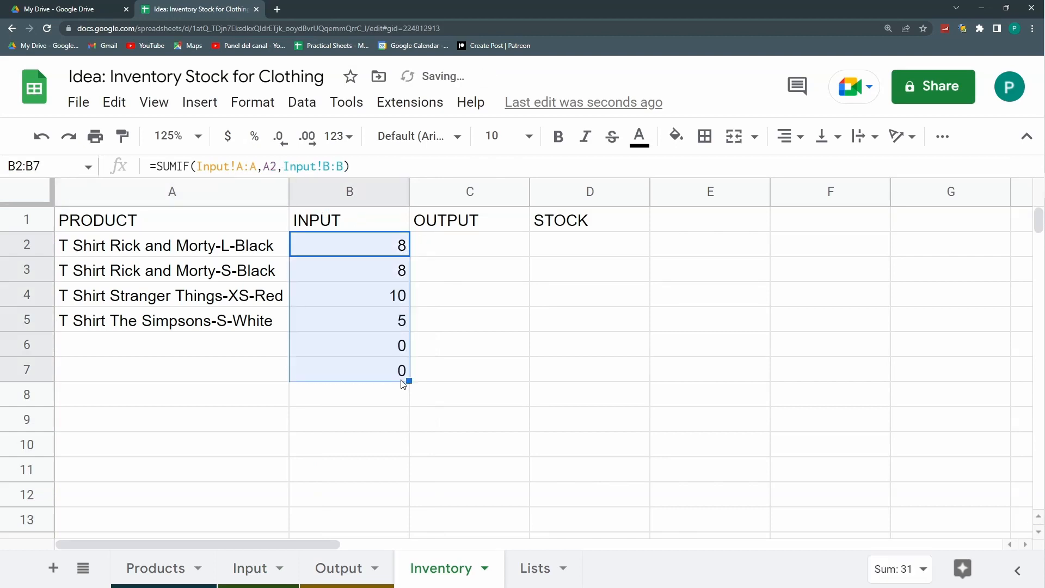
click(402, 246)
click(364, 351)
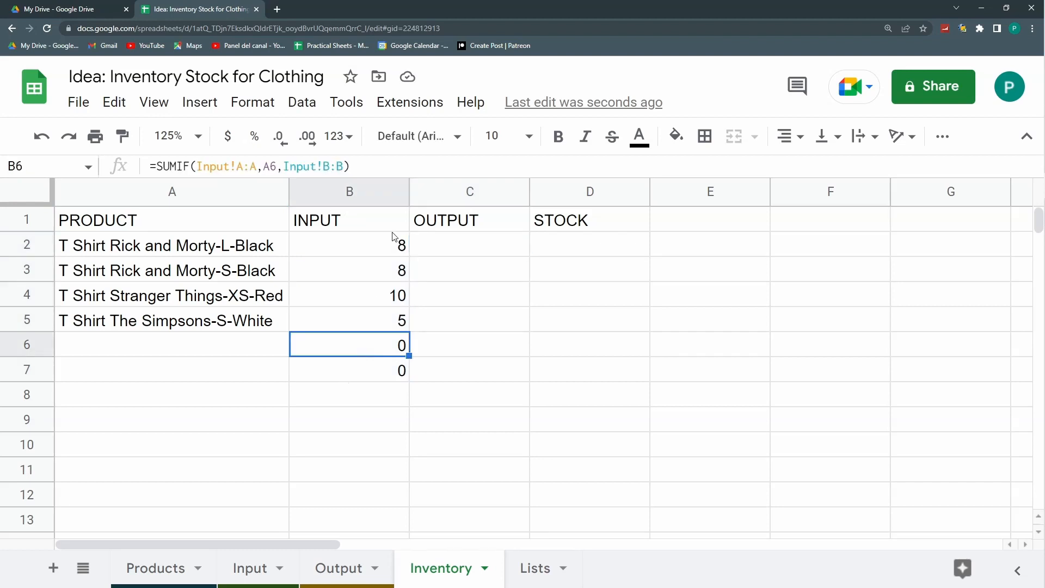
click(442, 242)
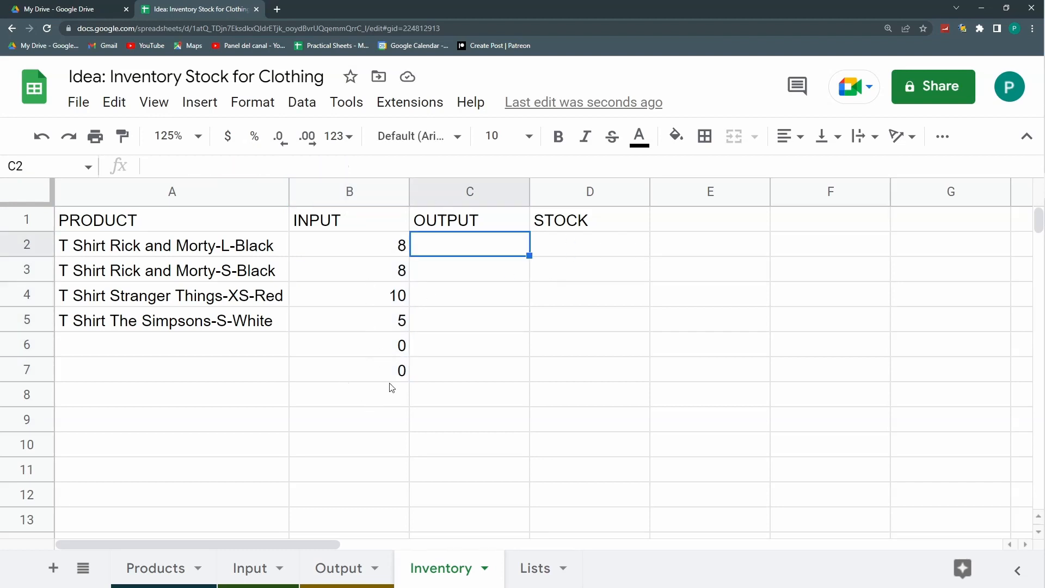
click(376, 354)
Wrap the formula in B2 of the Inventory sheet in a blank check, making it =if(A2="",,SUMIF(Input!A:A,A2,Input!B:B))
click(328, 240)
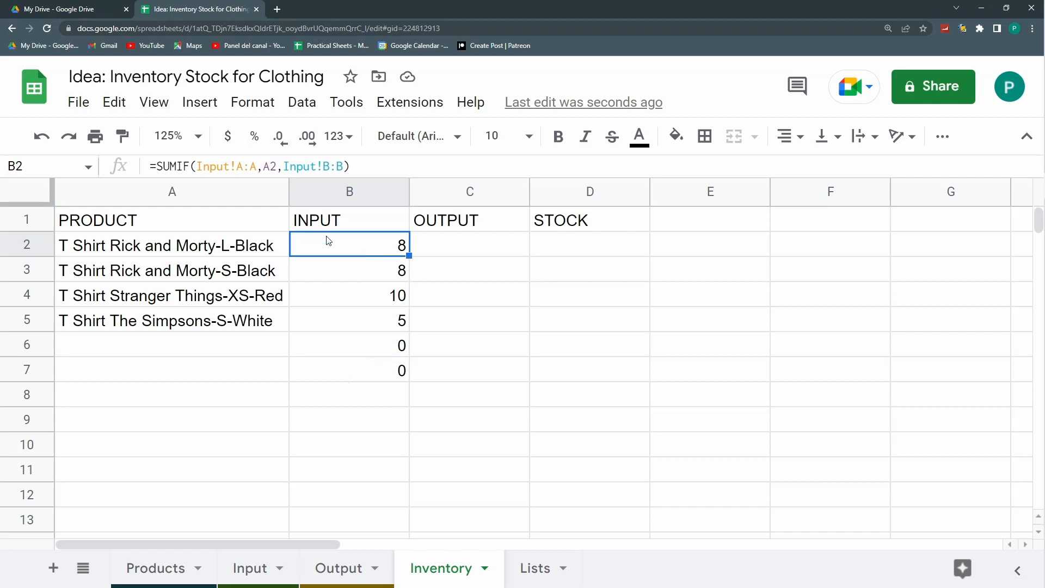
double_click(325, 243)
click(300, 244)
text(if()
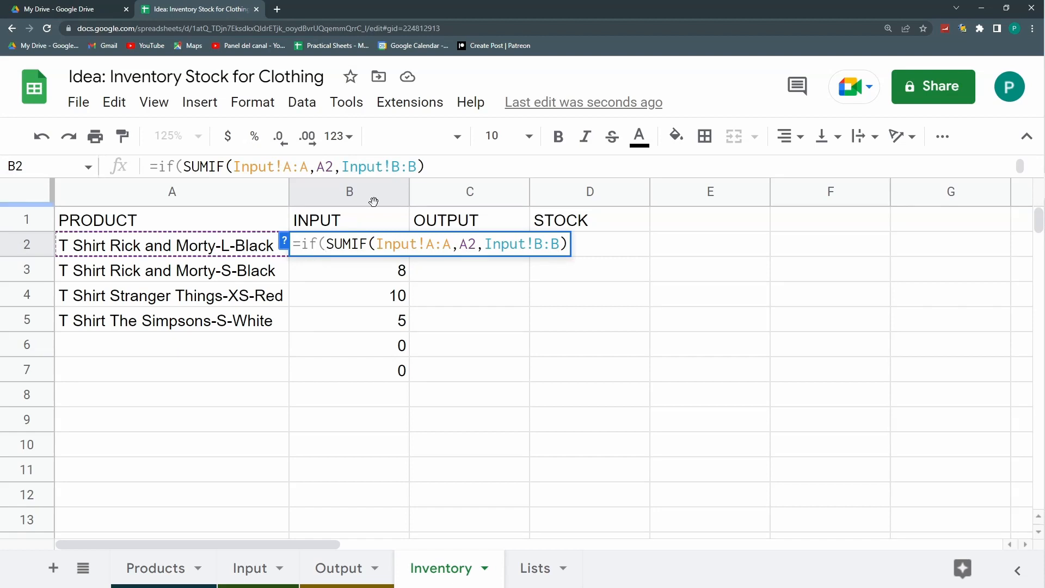
text(A2="")
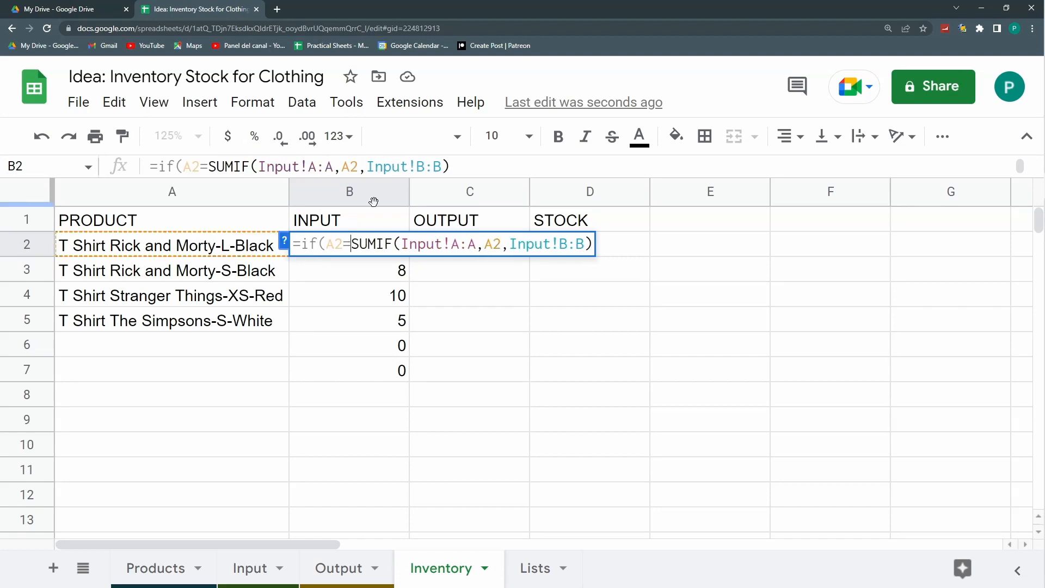
text(,2)
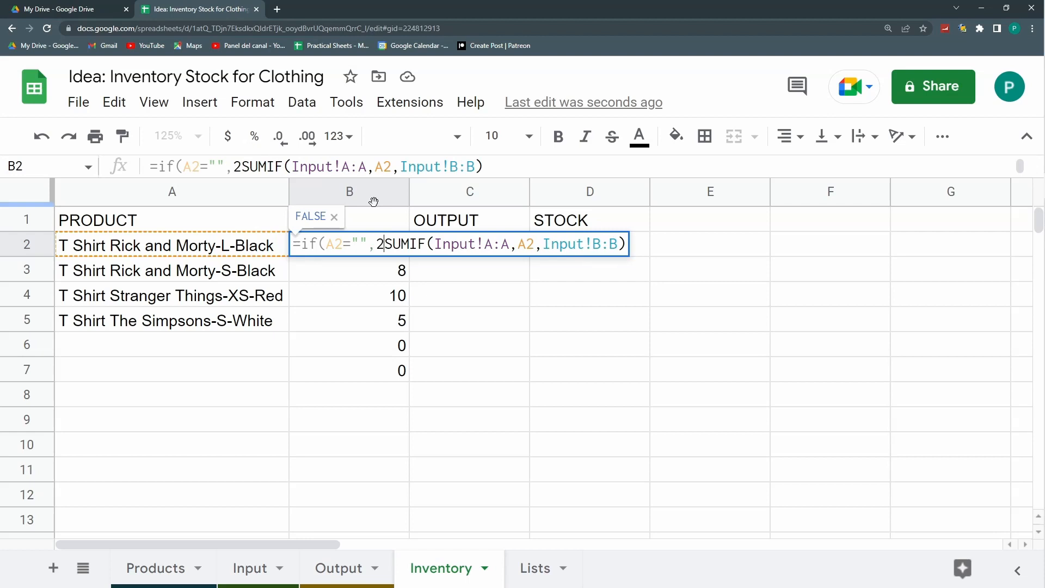
key(BackSpace)
text(,)
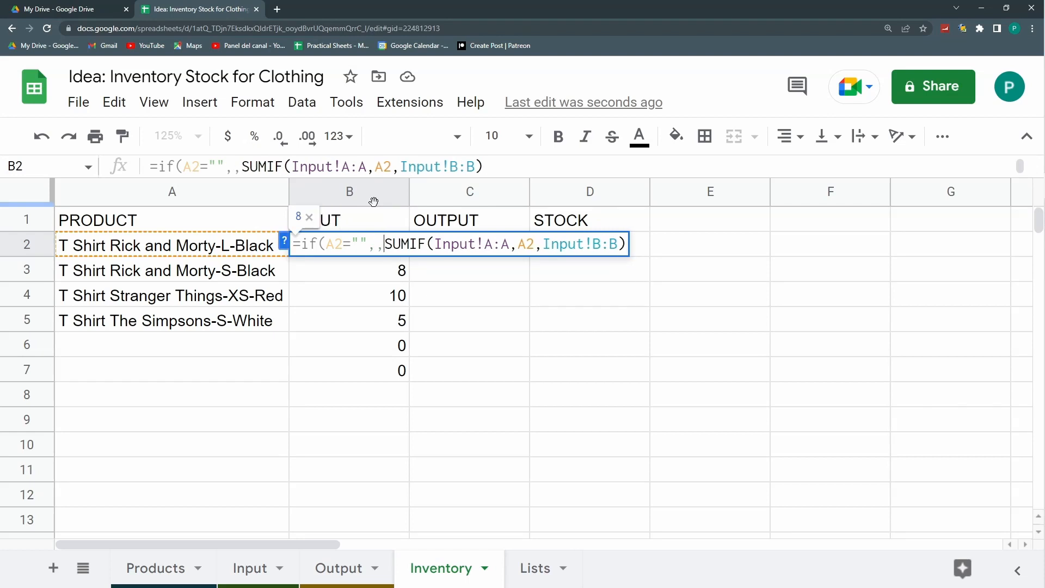
key(Return)
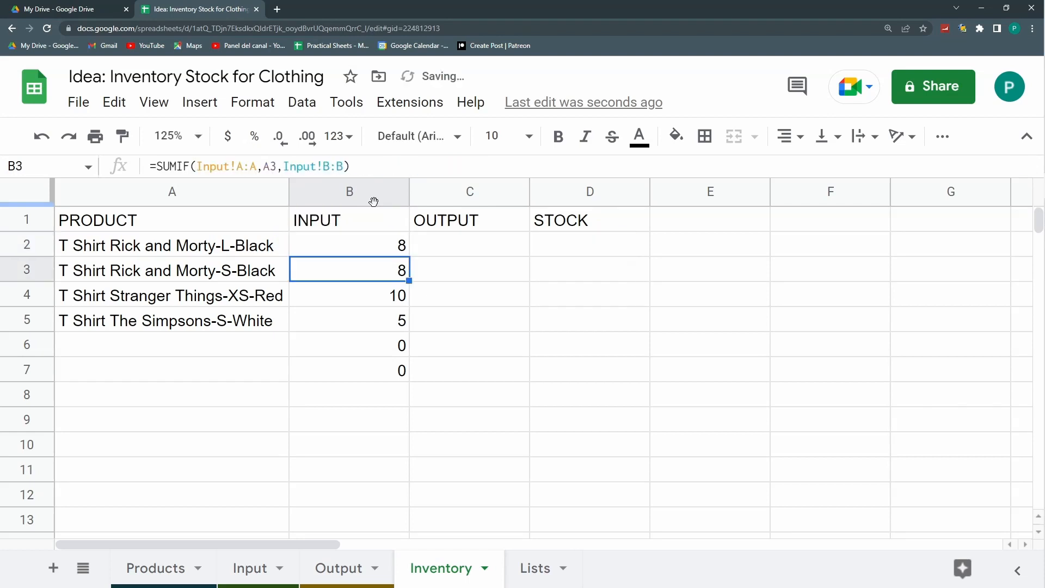
Fill the blank-checking formula from B2 down to B7 on the Inventory sheet
click(391, 241)
drag(409, 257, 408, 381)
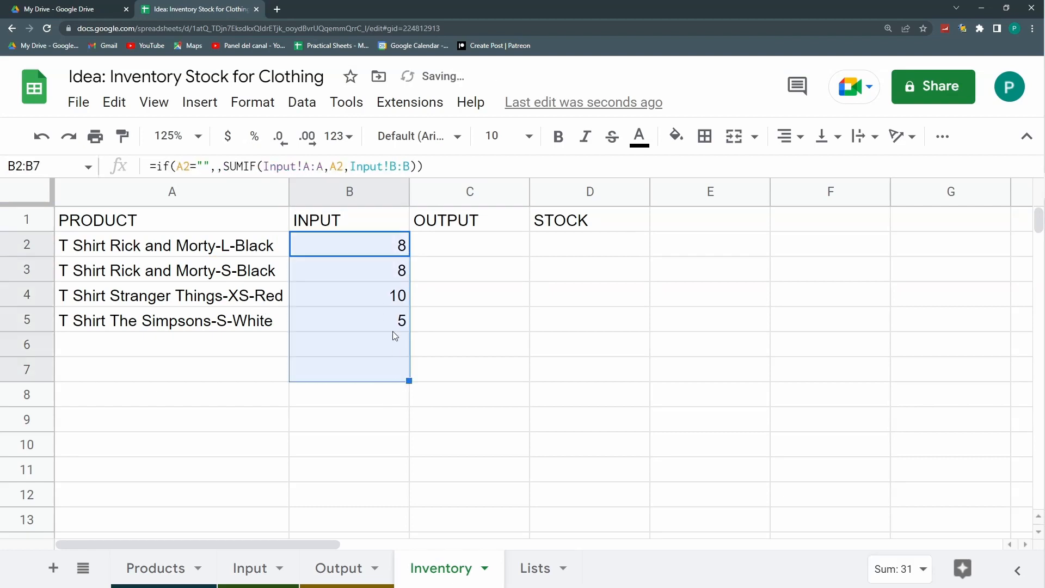
click(395, 269)
drag(381, 320, 365, 414)
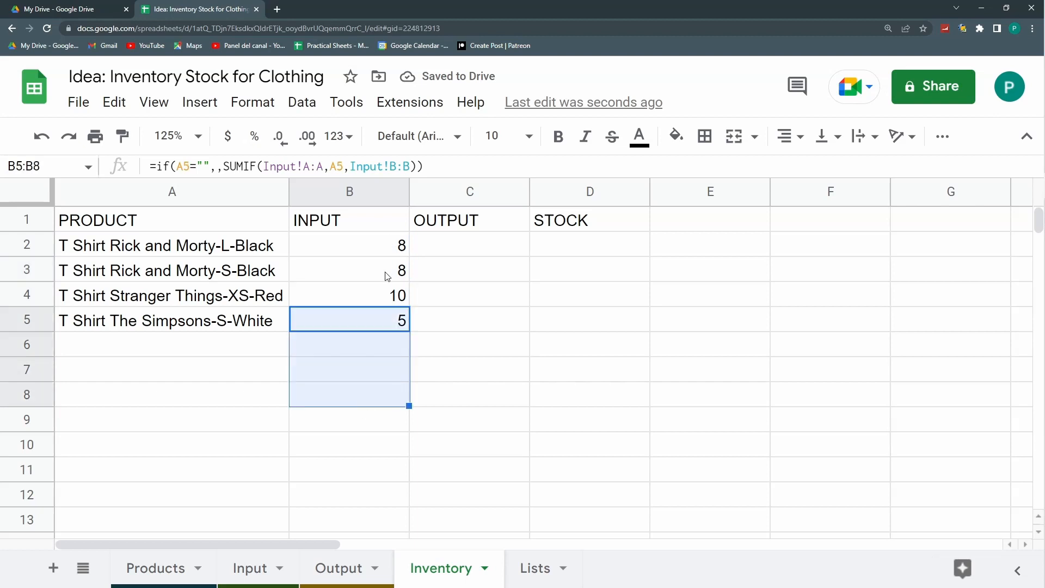
Clear the formulas from cells B3:B8 on the Inventory sheet
click(387, 276)
shift+click(386, 399)
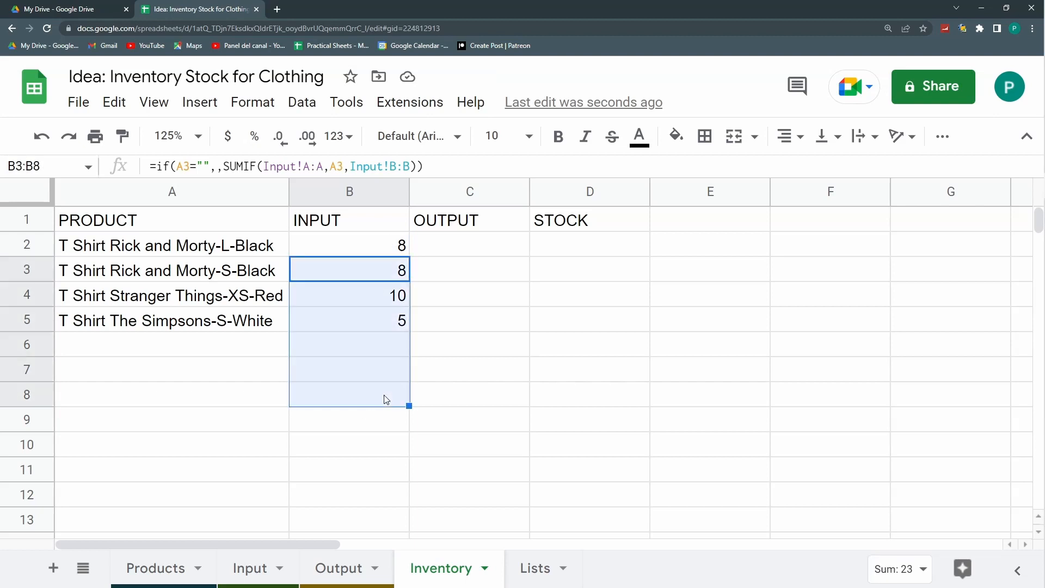
key(Delete)
Copy the formula text of B2 unchanged into C2 under OUTPUT and decline the suggested autofill
click(392, 244)
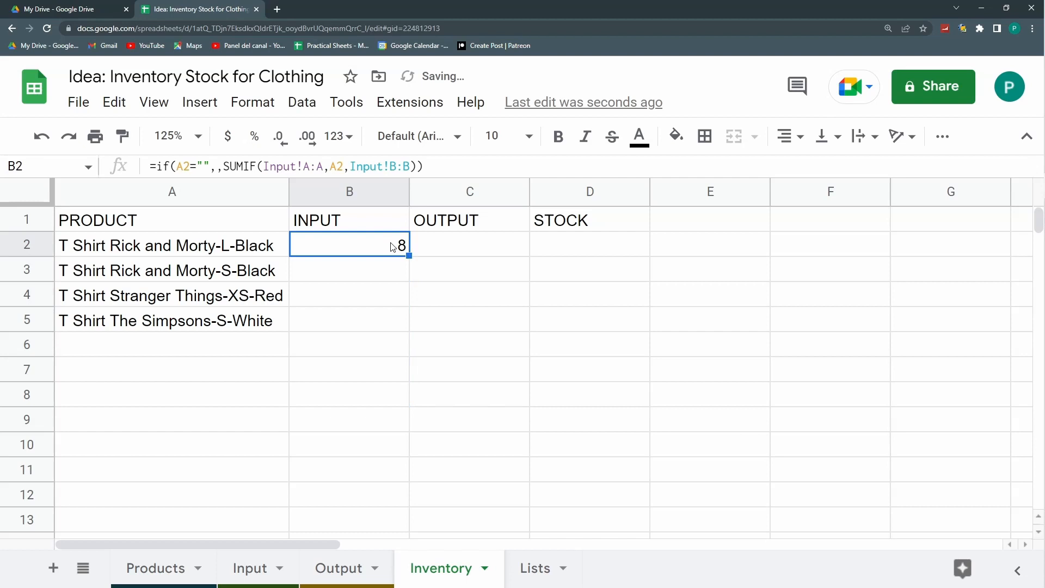
drag(428, 171, 111, 199)
key(ctrl+c)
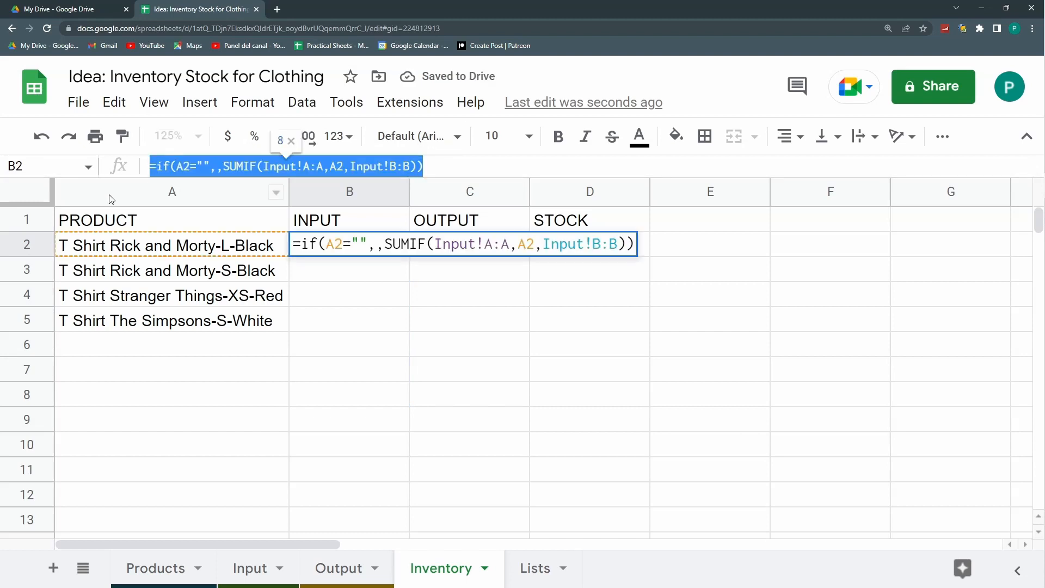
key(Escape)
click(450, 240)
double_click(451, 242)
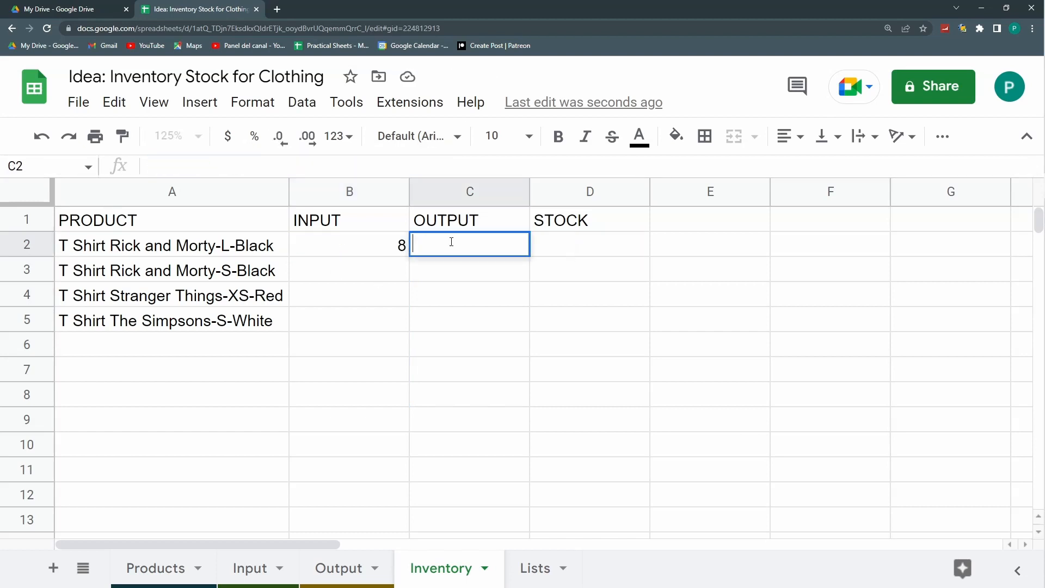
key(ctrl+v)
key(Return)
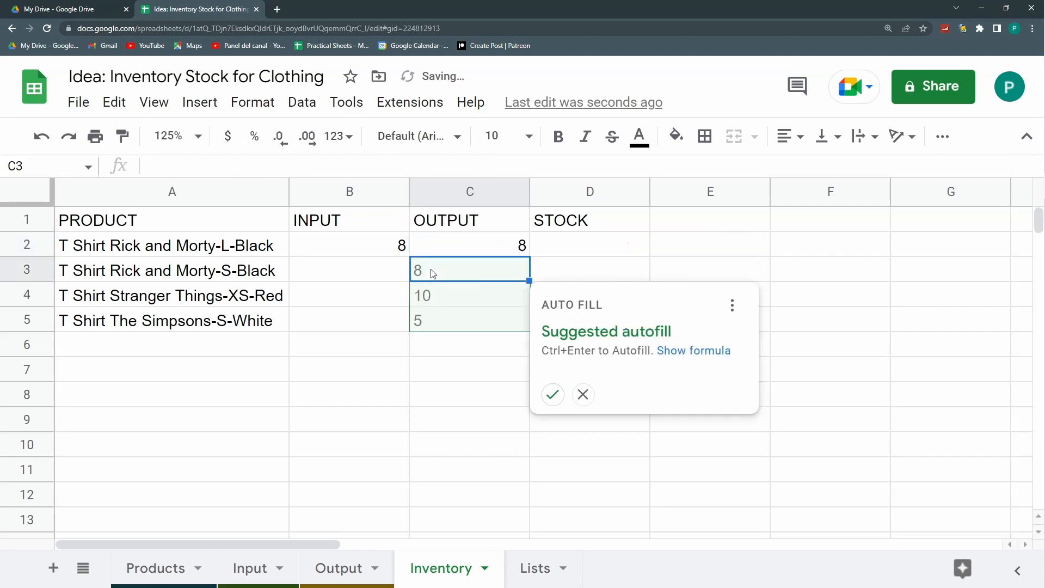
click(587, 396)
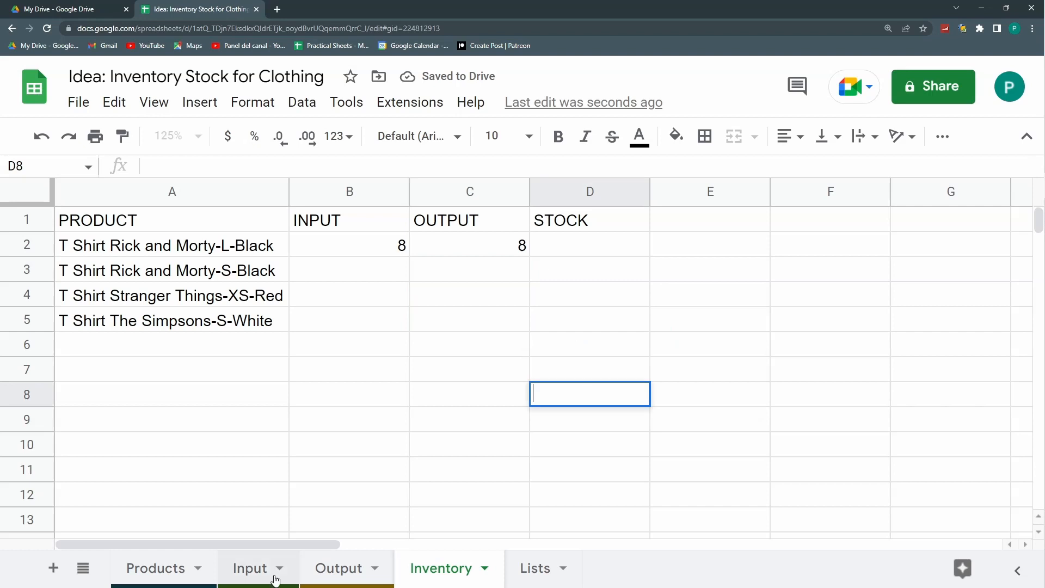
Check the Input and Output sheets, and change the criteria range in the Inventory sheet's C2 formula to Output!A:A
click(253, 567)
click(326, 557)
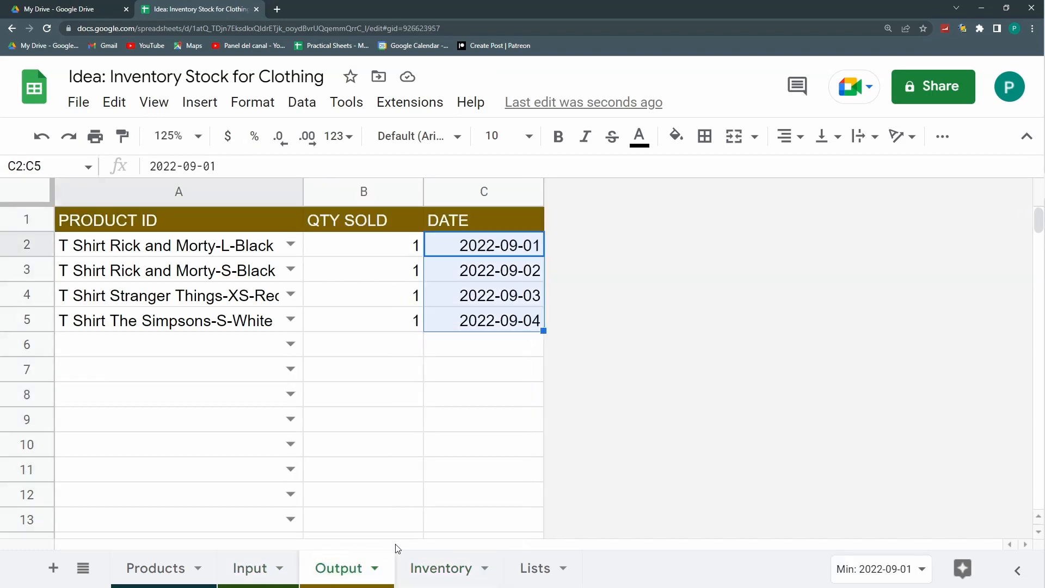
click(448, 567)
click(502, 251)
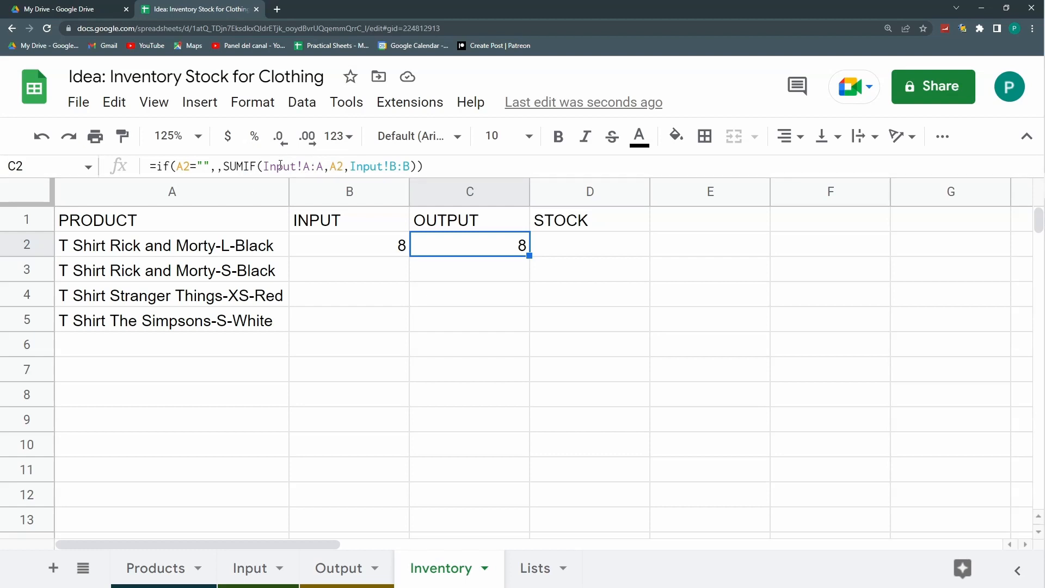
drag(276, 166, 270, 165)
drag(571, 244, 557, 245)
key(BackSpace)
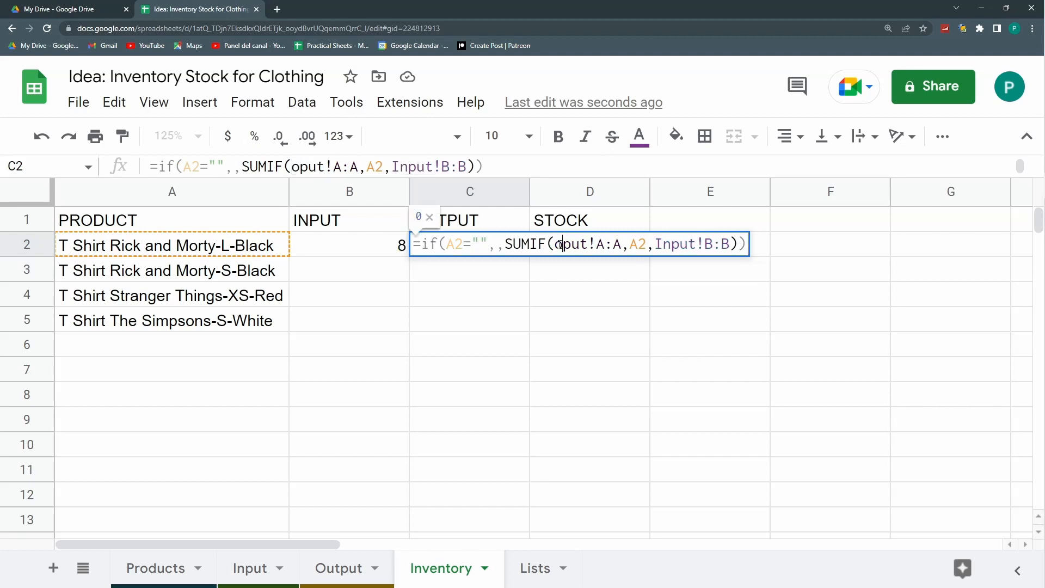
text(Out)
Change the sum range in C2 to Output!B:B, commit the formula and compare it with the one in B2
drag(682, 244, 673, 245)
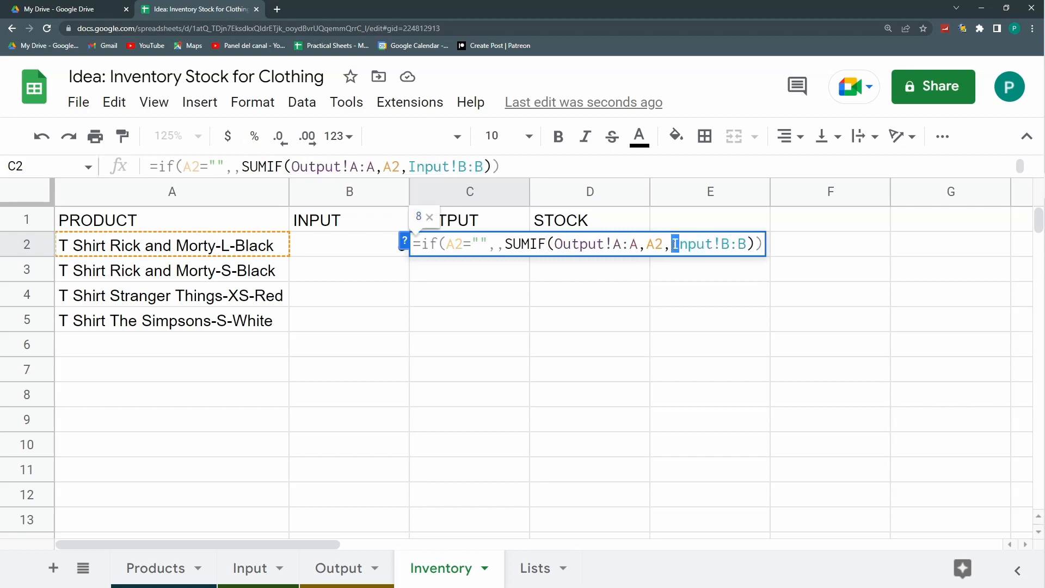
click(690, 248)
key(BackSpace)
key(BackSpace)
text(Out)
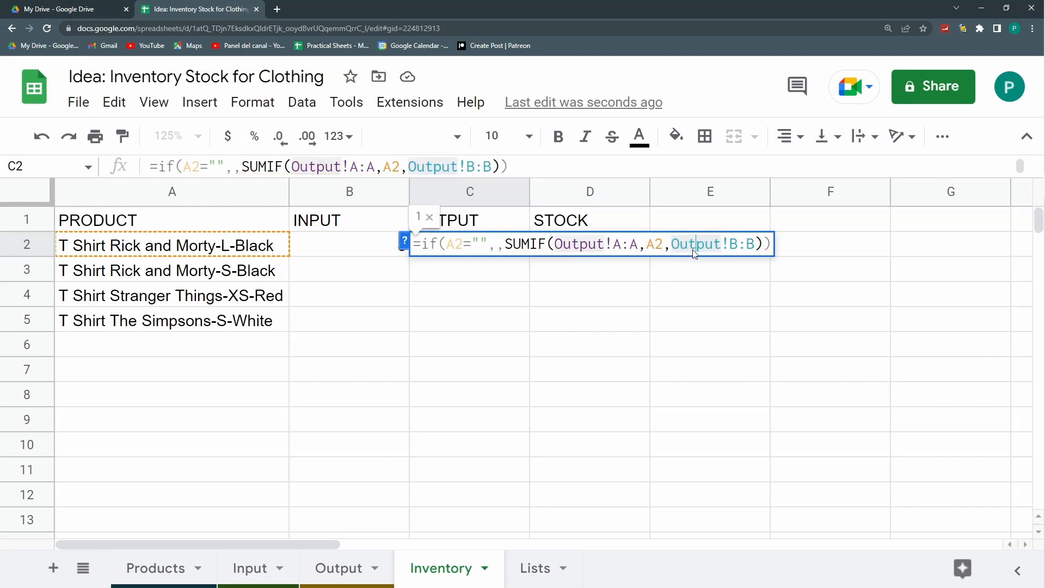
key(Return)
key(Up)
key(Left)
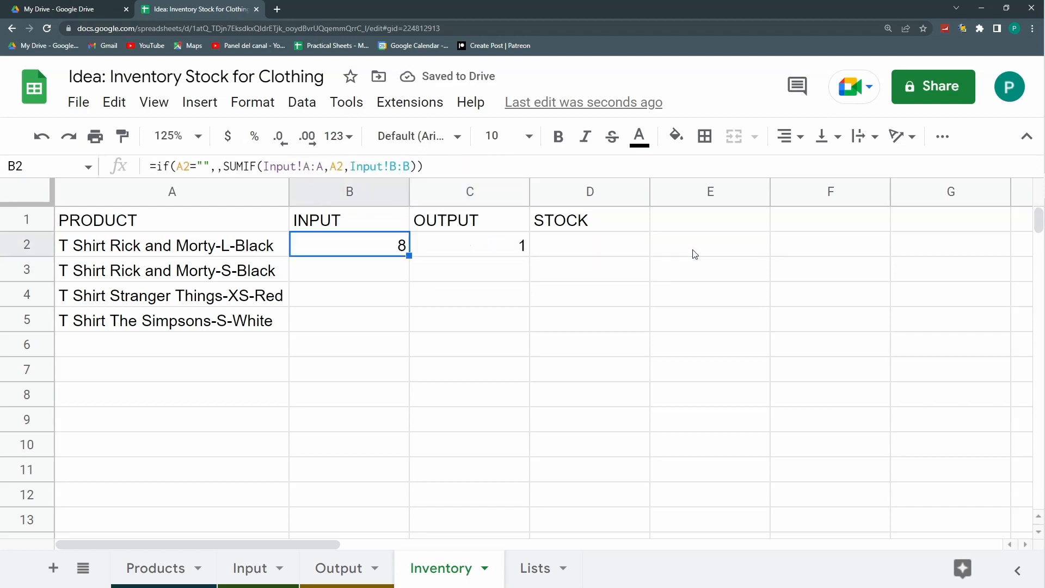
key(Right)
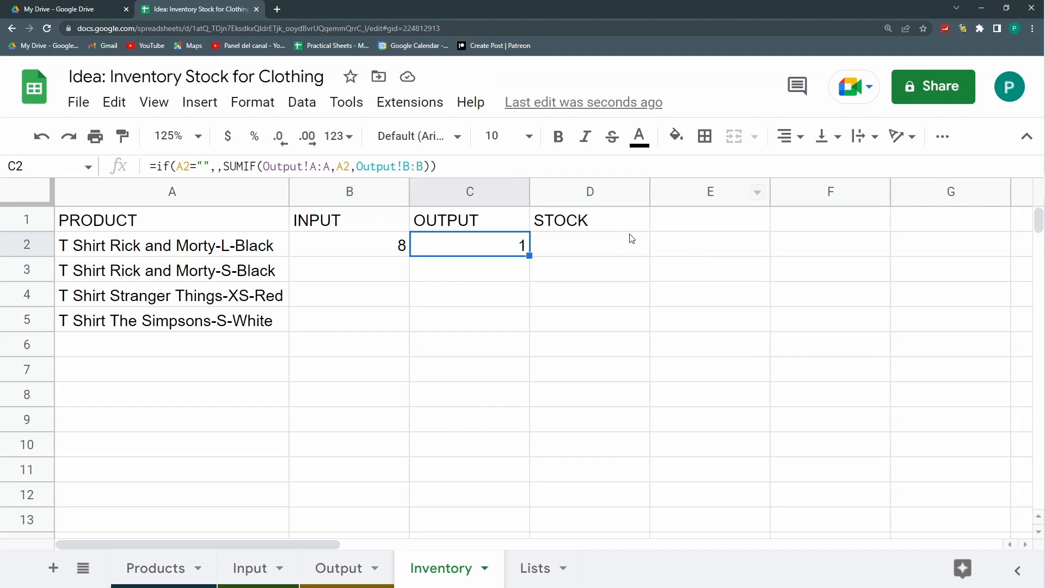
Enter =B2-C2 in cell D2 under STOCK to subtract the sold quantity from the bought quantity
click(623, 252)
text(=)
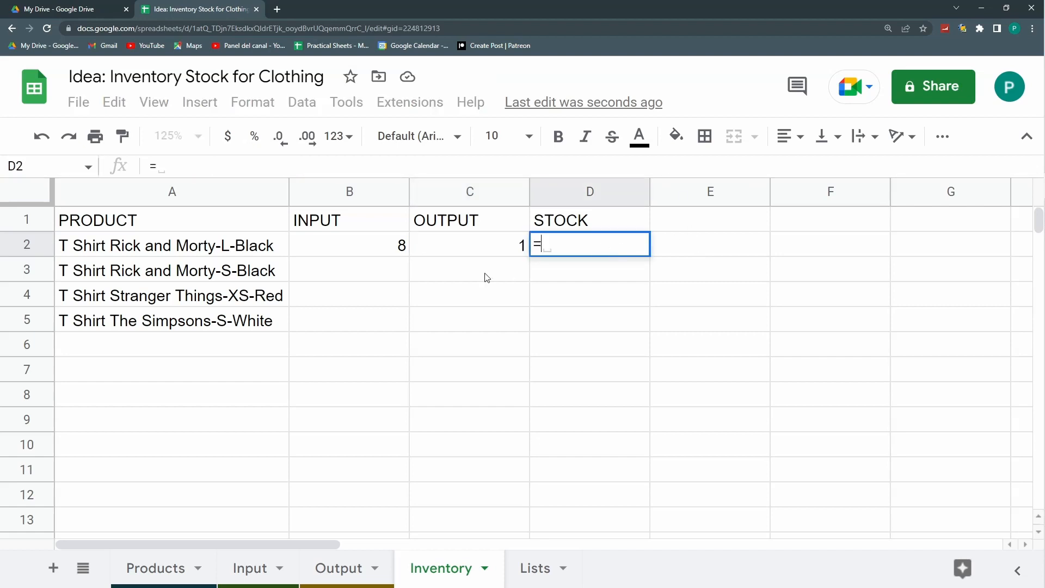
click(368, 256)
text(-)
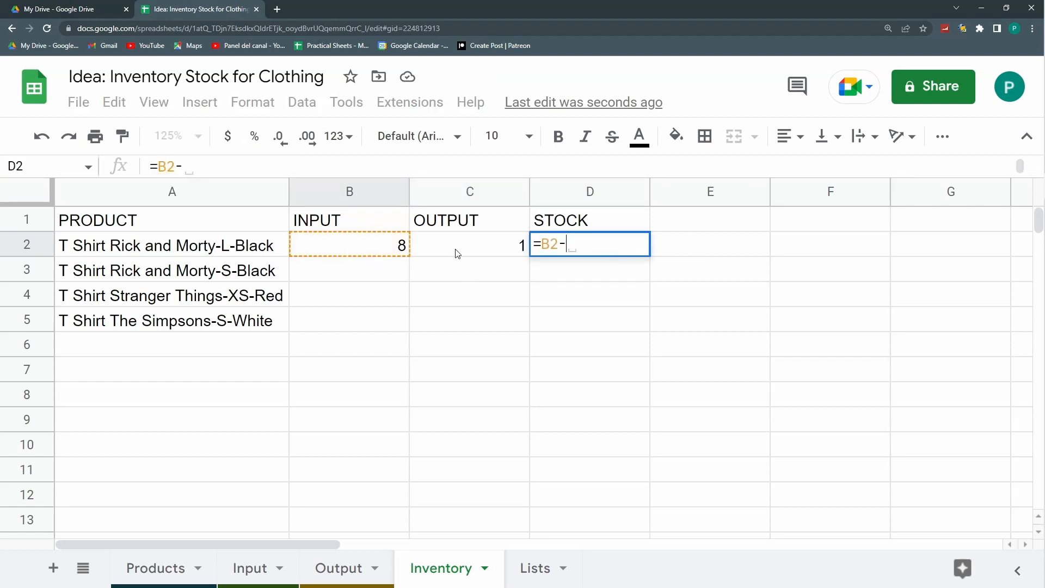
click(469, 248)
key(Return)
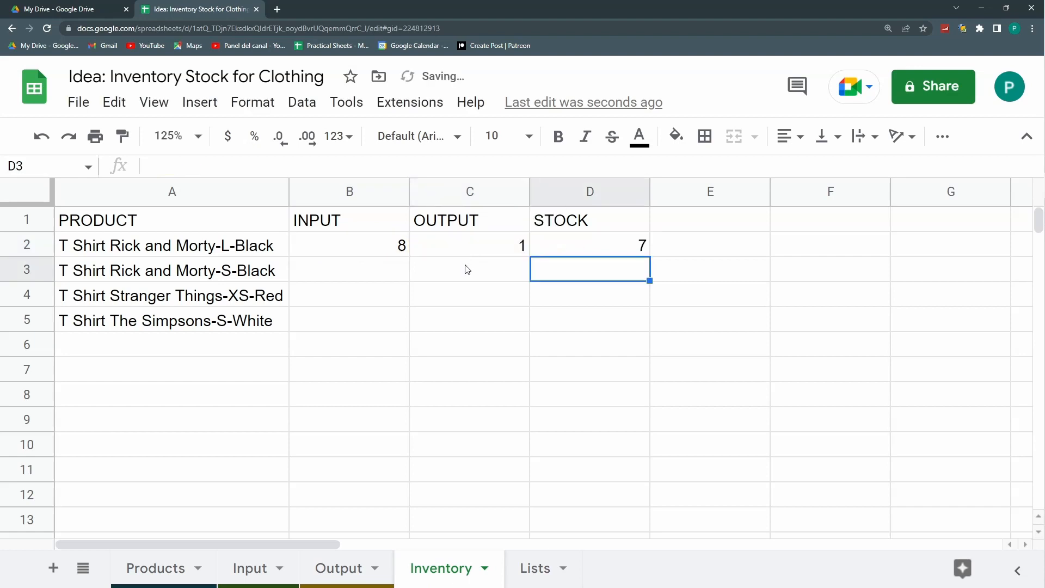
key(Up)
Reuse the blank check from C2's formula in D2, making it =if(A2="",,B2-C2)
click(469, 243)
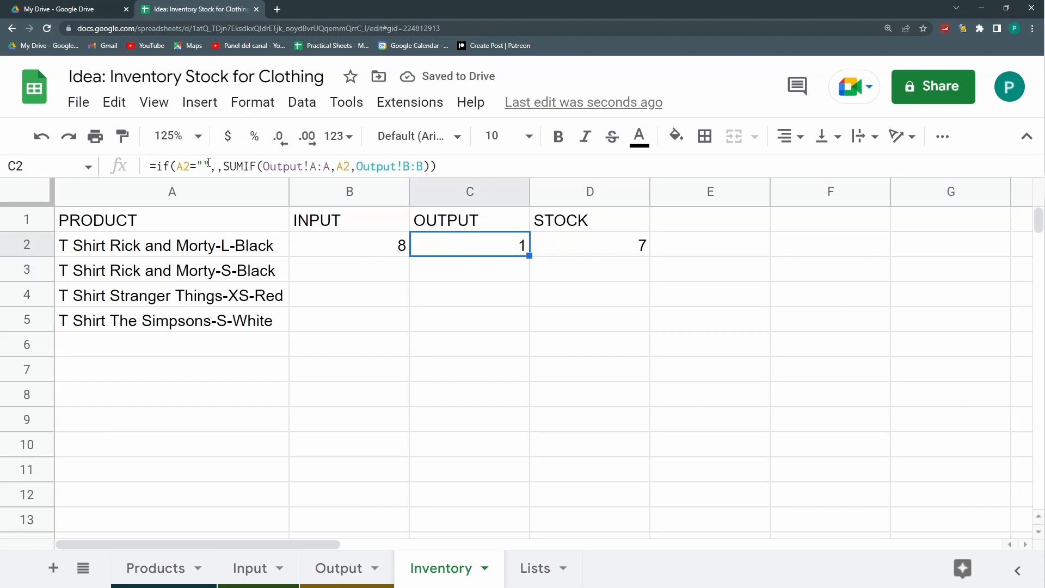
double_click(224, 166)
click(162, 168)
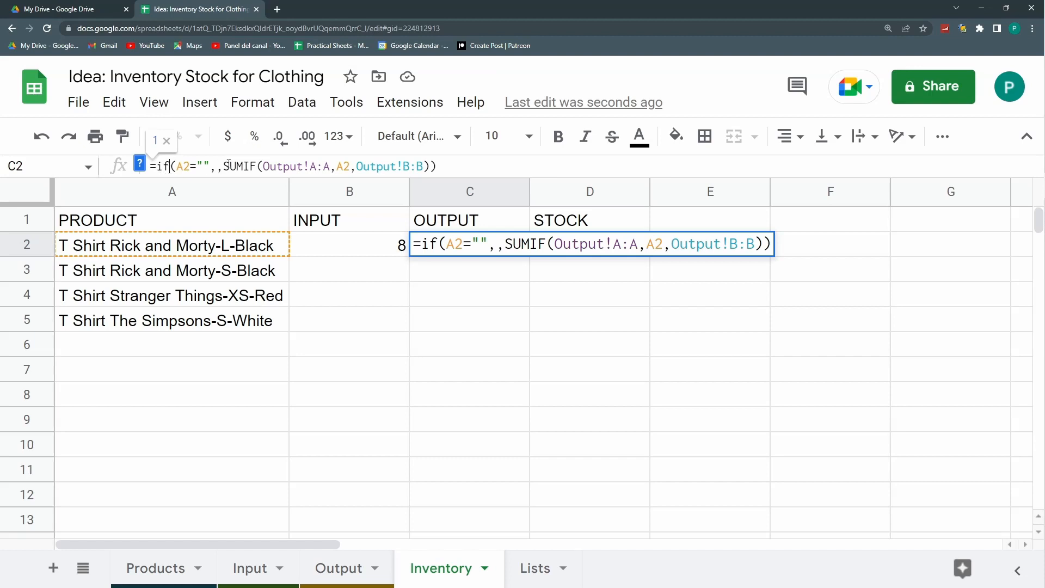
drag(222, 169, 150, 168)
key(ctrl+c)
key(Escape)
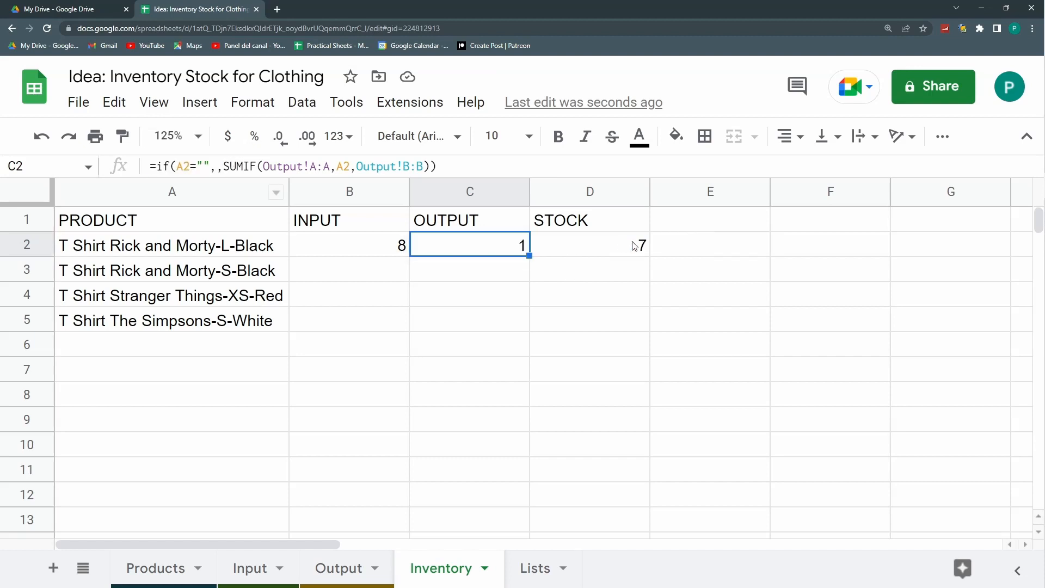
click(604, 245)
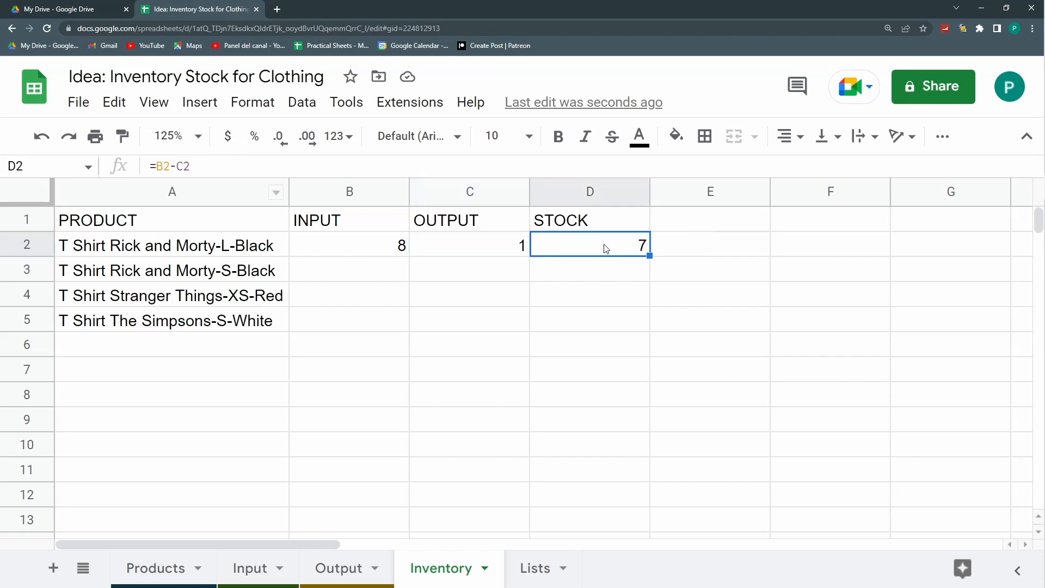
click(157, 165)
key(ctrl+v)
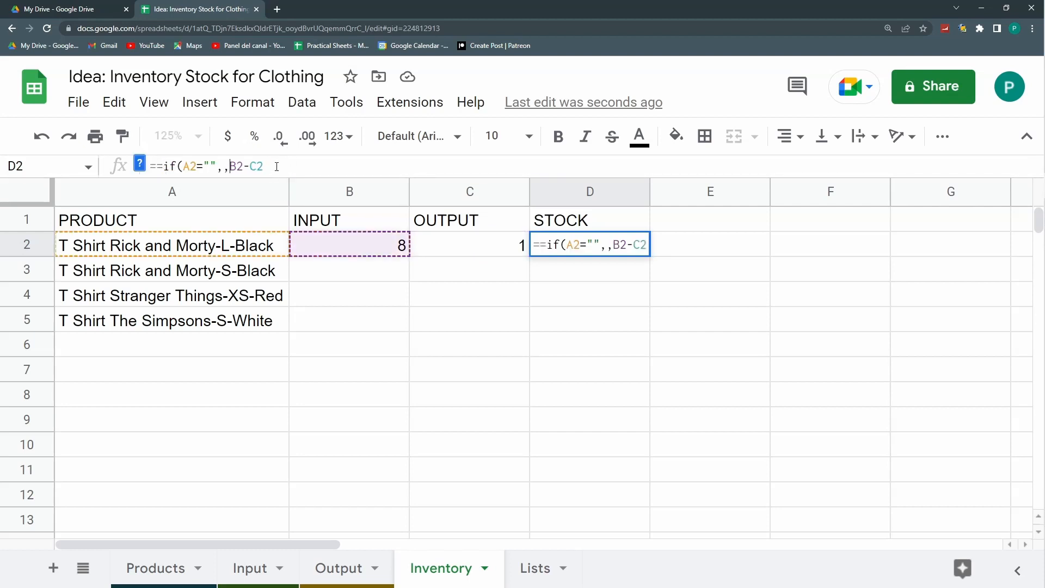
click(163, 166)
key(BackSpace)
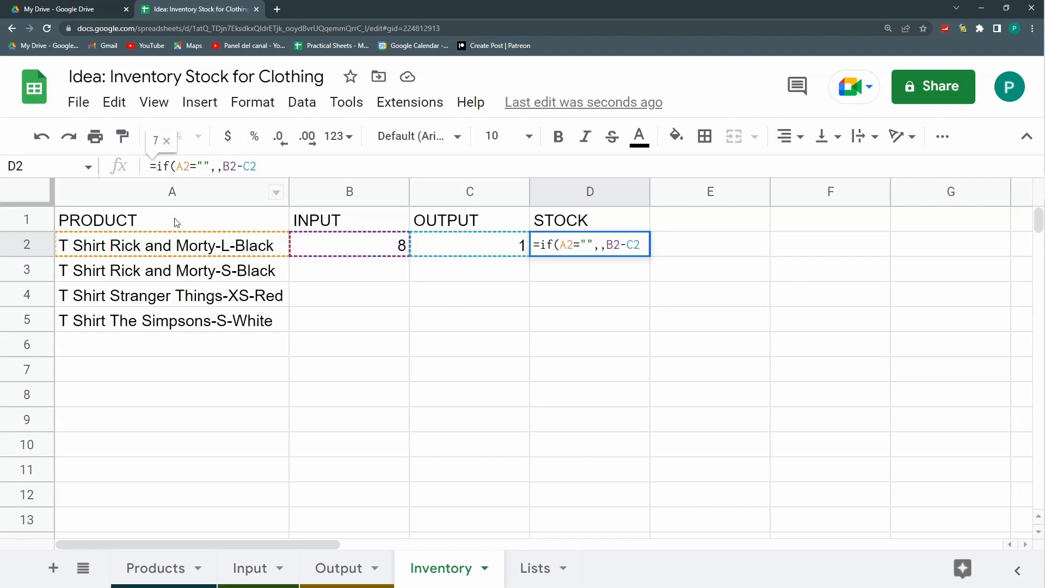
key(Return)
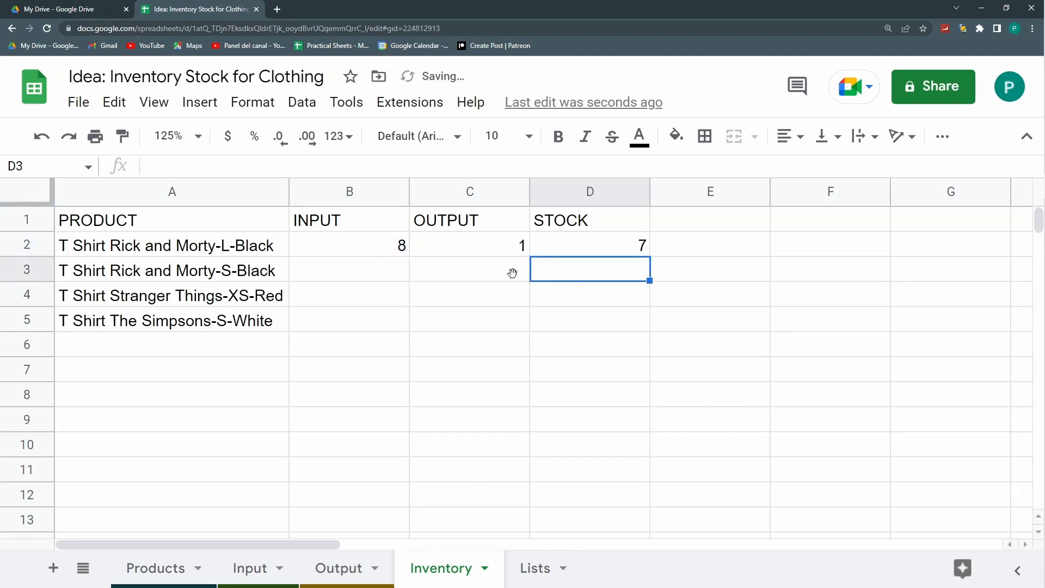
Copy the formulas in B2:D2 down through row 1000 of the Inventory sheet and return to the header row
click(384, 246)
shift+click(631, 253)
key(ctrl+c)
key(ctrl+shift+Down)
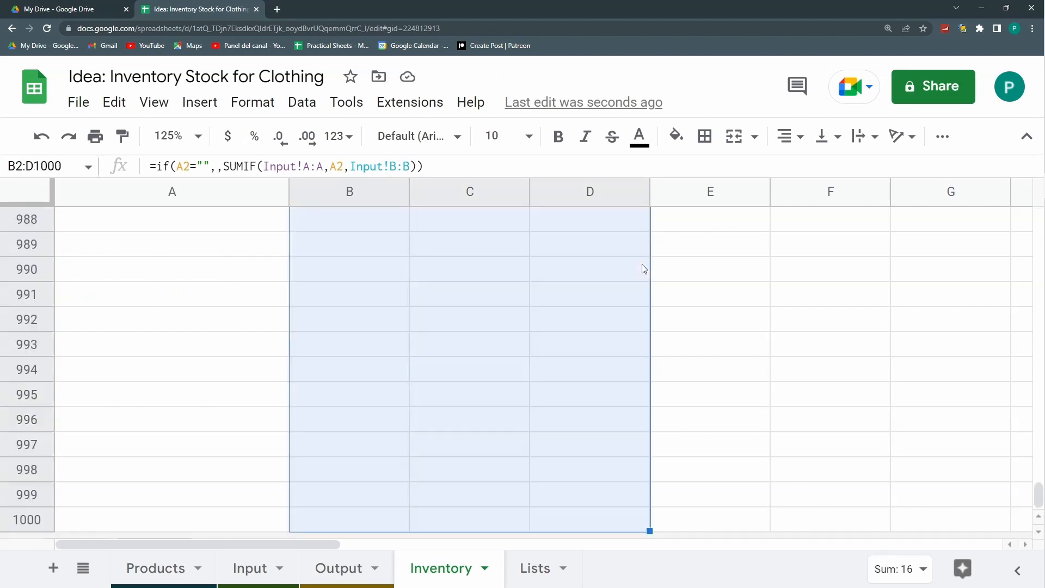
key(ctrl+v)
key(ctrl+Up)
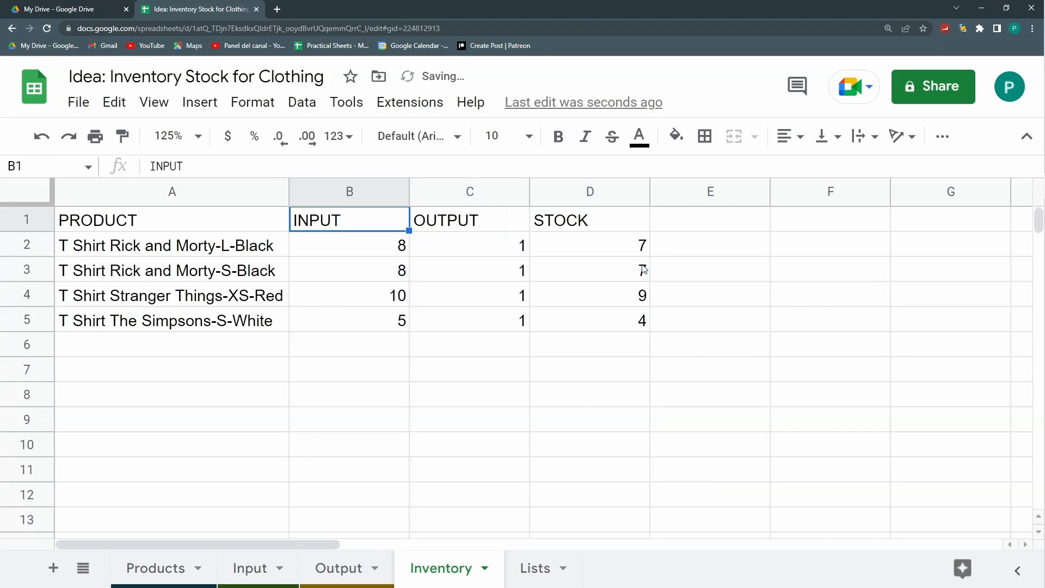
Examine the copied formulas in the rows below the products, including those in C9 and D9
key(Down)
key(Down)
key(Down)
key(Down)
key(Down)
key(Down)
key(Down)
key(Down)
key(Down)
key(Down)
key(Up)
key(Up)
key(Right)
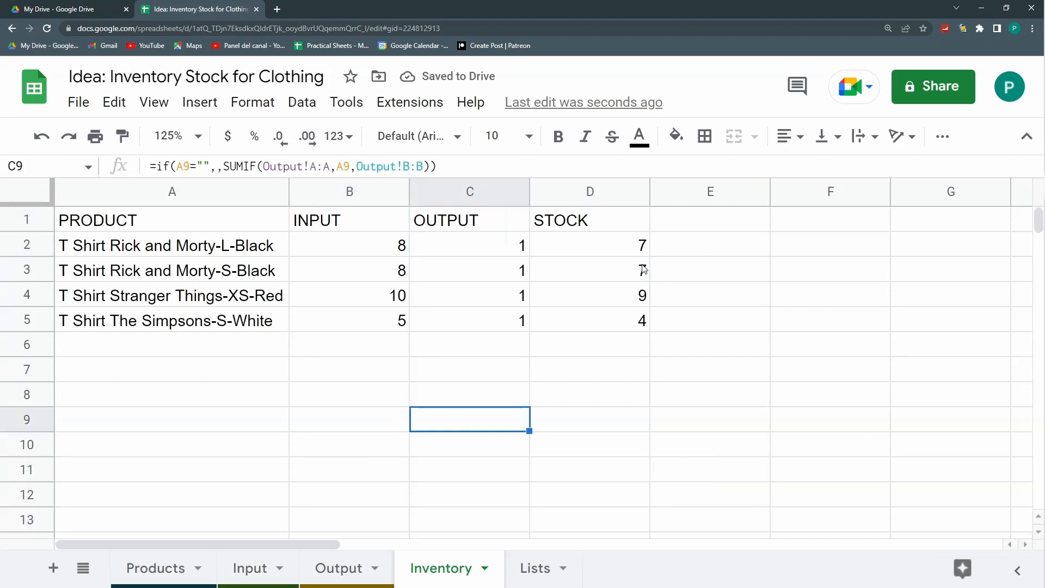
key(Right)
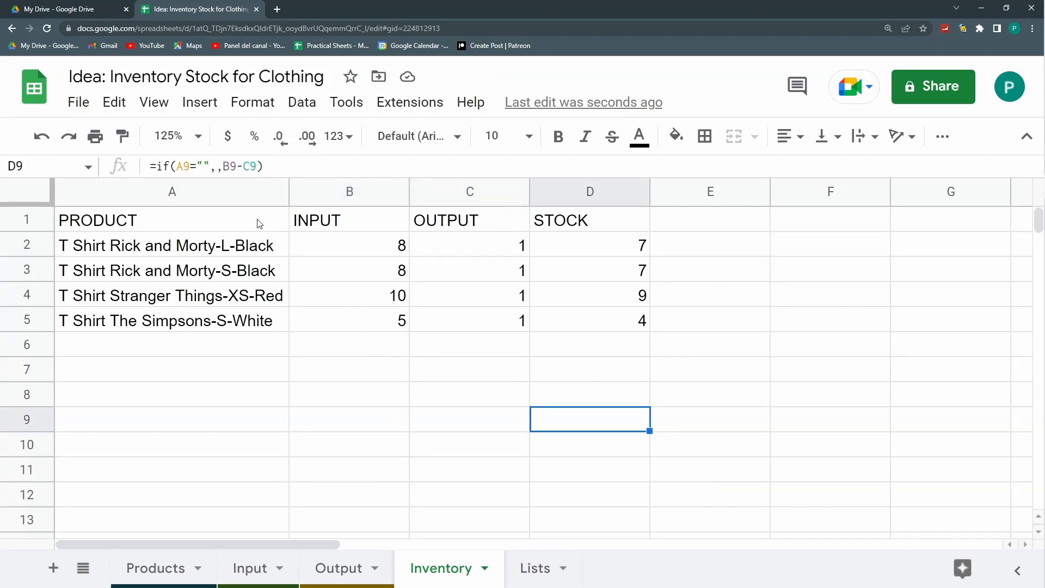
Format the header cells A1:D1 of the Inventory sheet with the darkest purple fill and white text
click(334, 221)
click(268, 225)
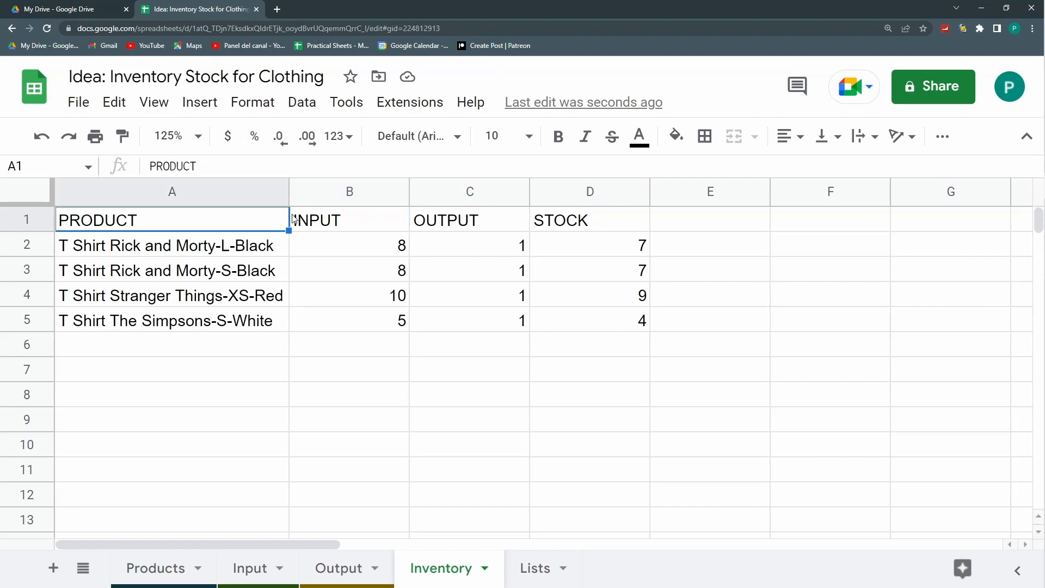
shift+click(601, 216)
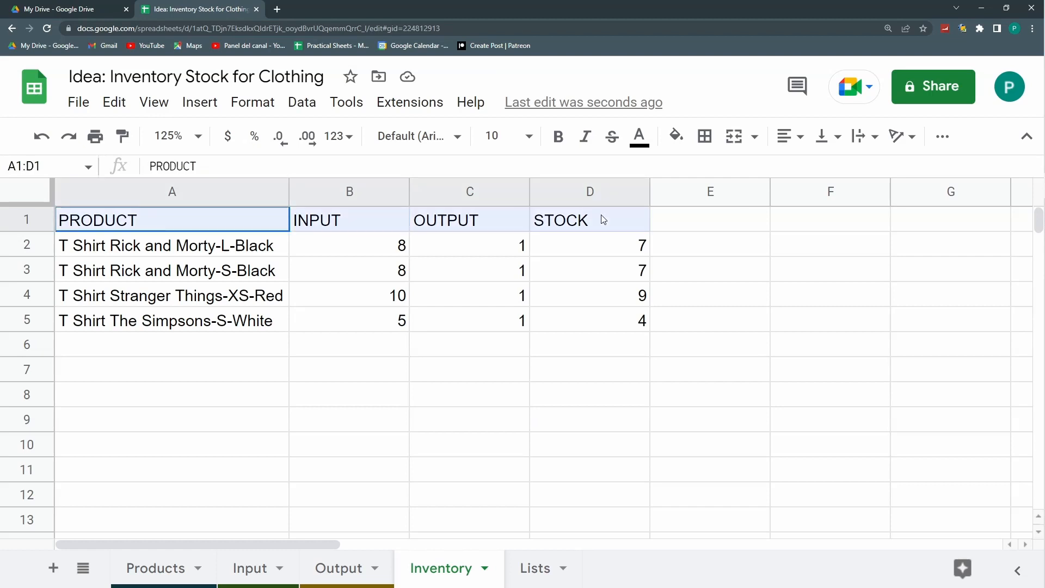
click(677, 136)
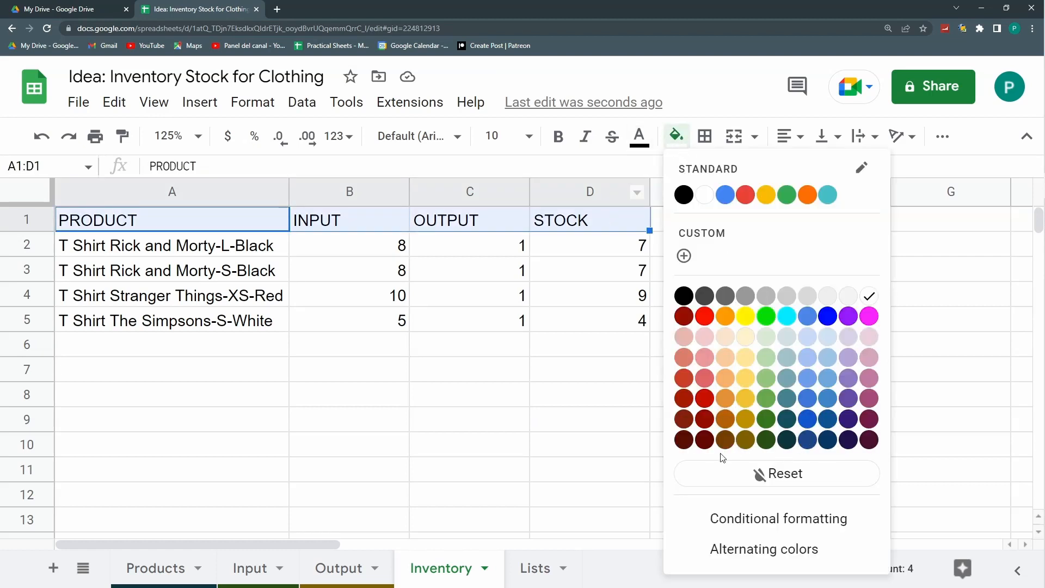
click(851, 441)
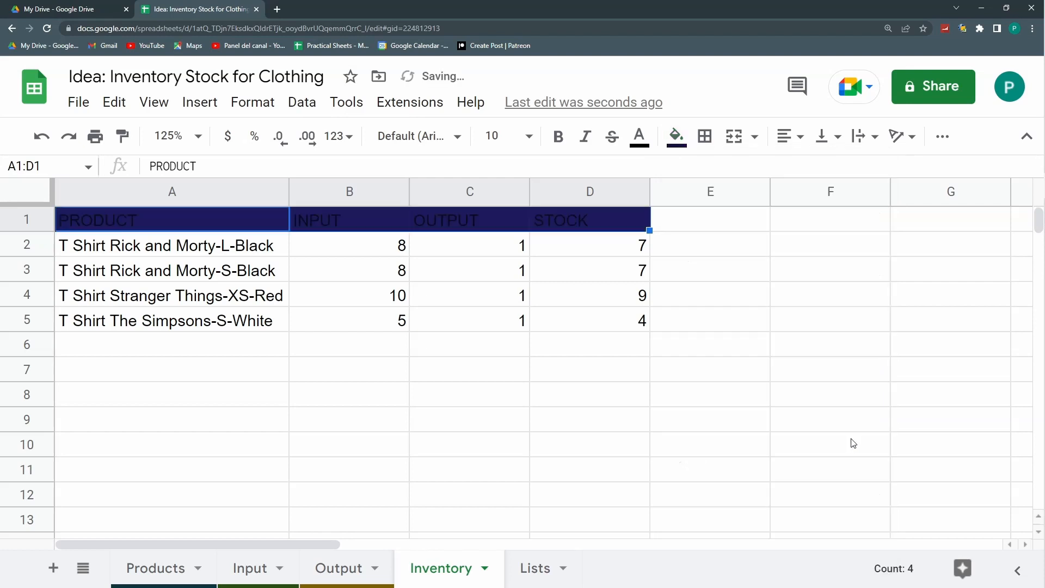
click(638, 142)
click(667, 194)
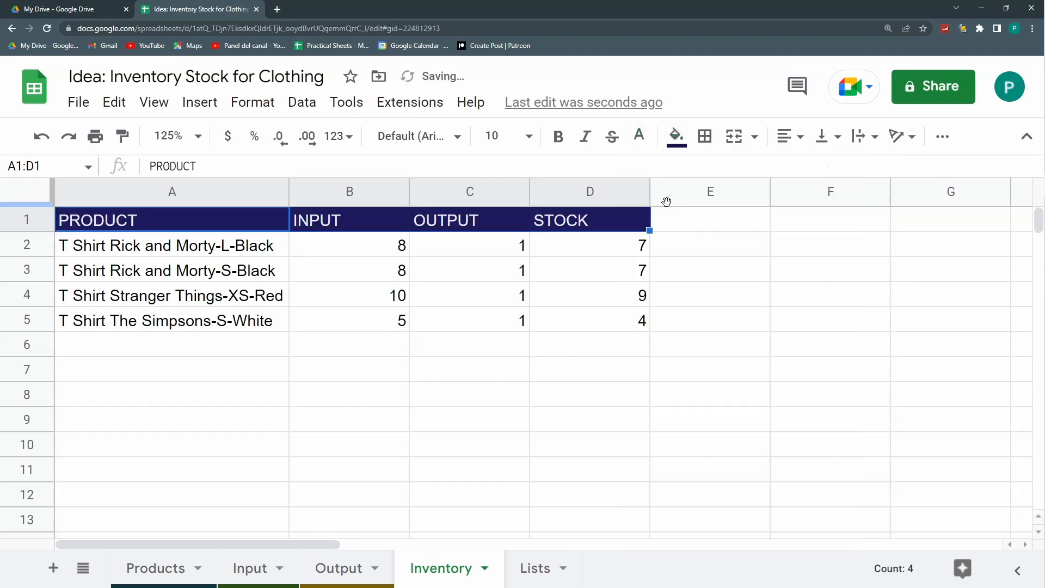
click(691, 259)
Delete the empty columns from E onward in the Inventory sheet and hide the Lists sheet
click(716, 191)
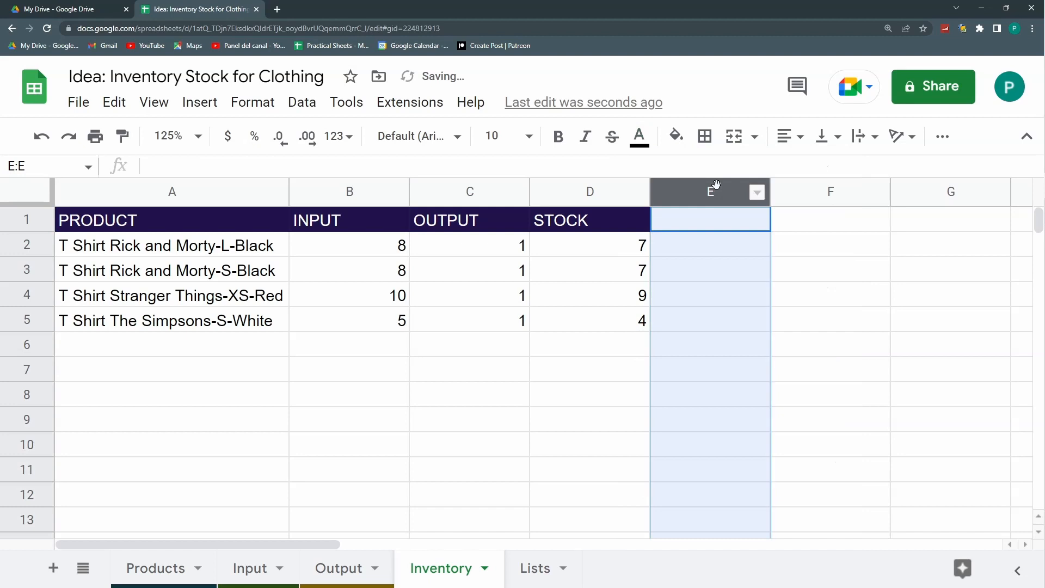
key(ctrl+shift+Right)
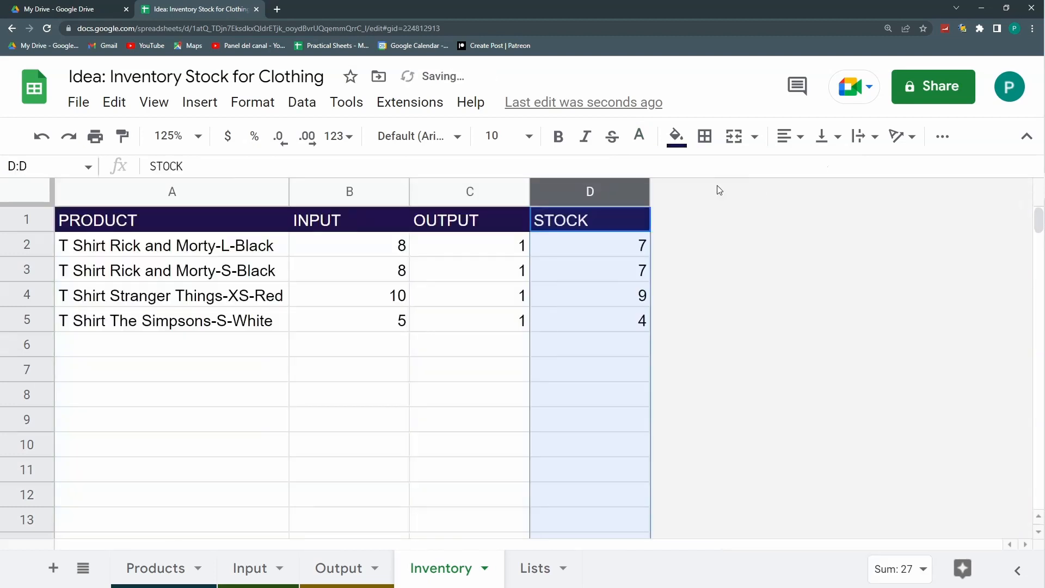
click(562, 567)
click(553, 419)
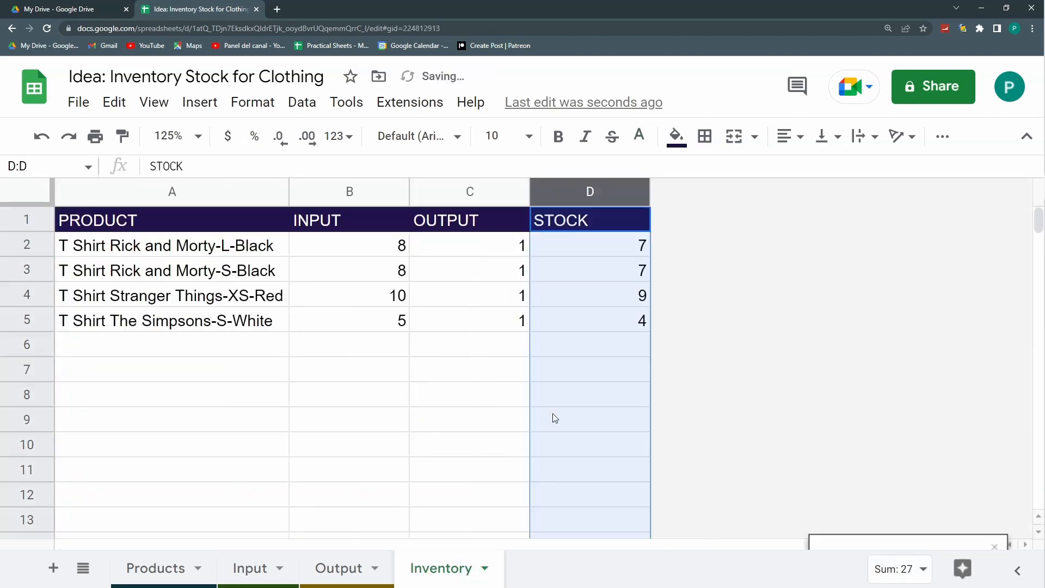
Review the product list in the Products sheet, and return to the Inventory sheet to inspect the formula in B4
click(158, 557)
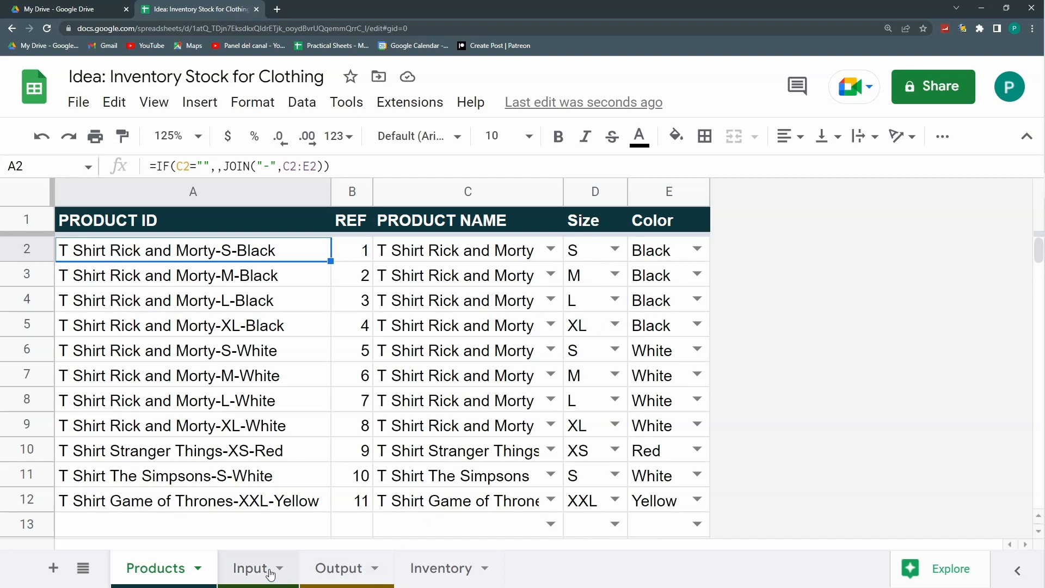
click(428, 568)
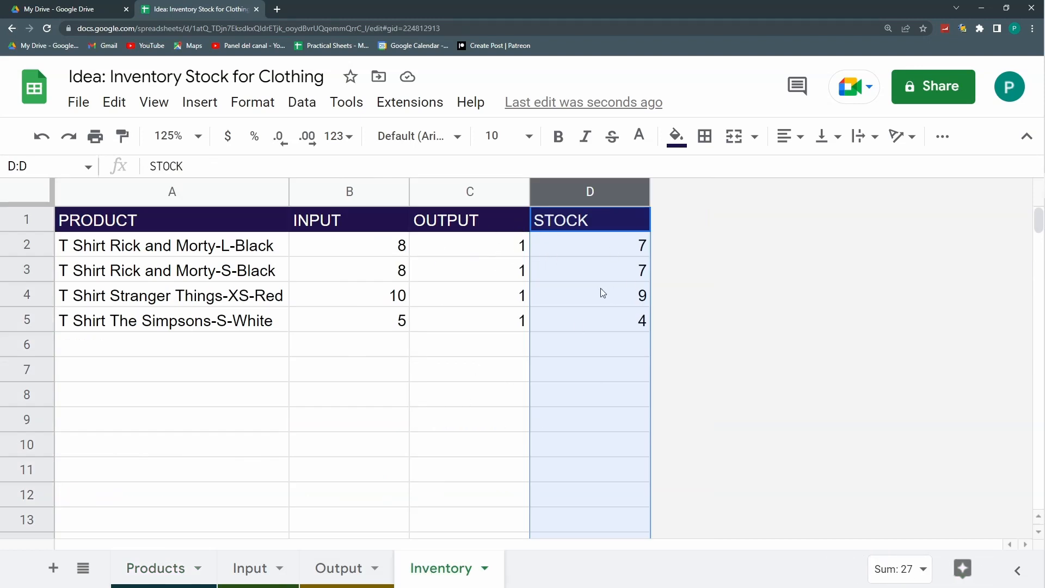
click(317, 296)
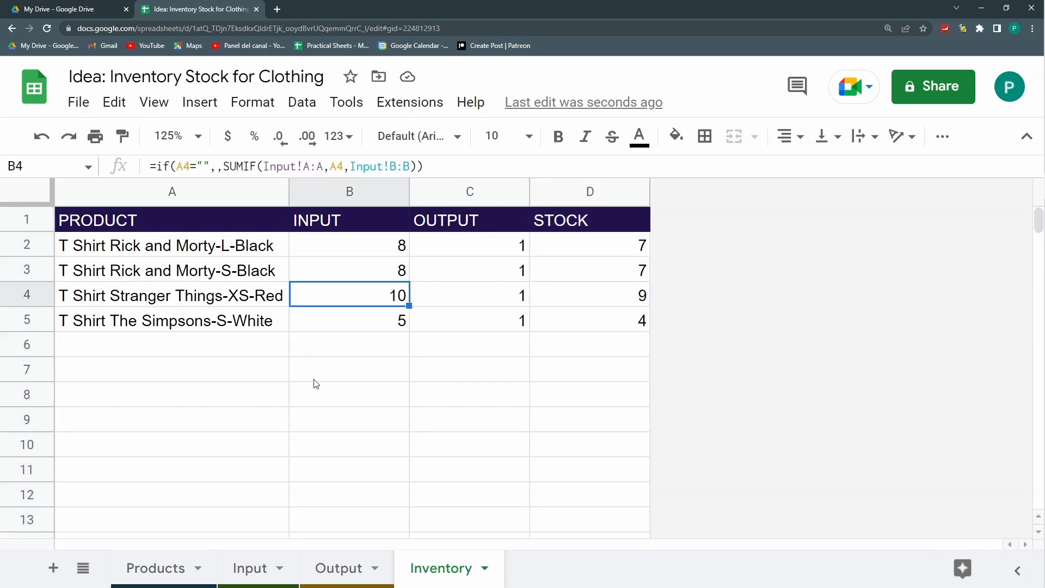